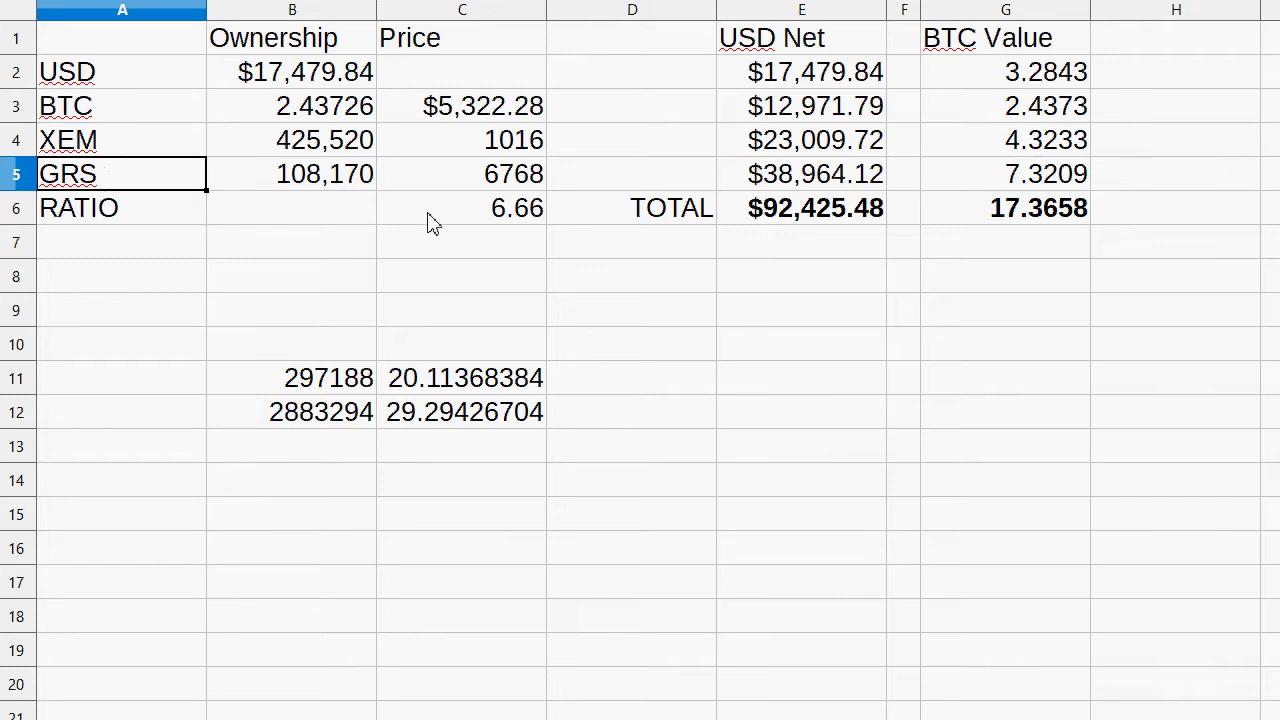
# Step: Review the portfolio summary: the four holdings, the USD and BTC totals, and the figures in C11:C12
pyautogui.moveTo(122, 82); pyautogui.dragTo(150, 180)
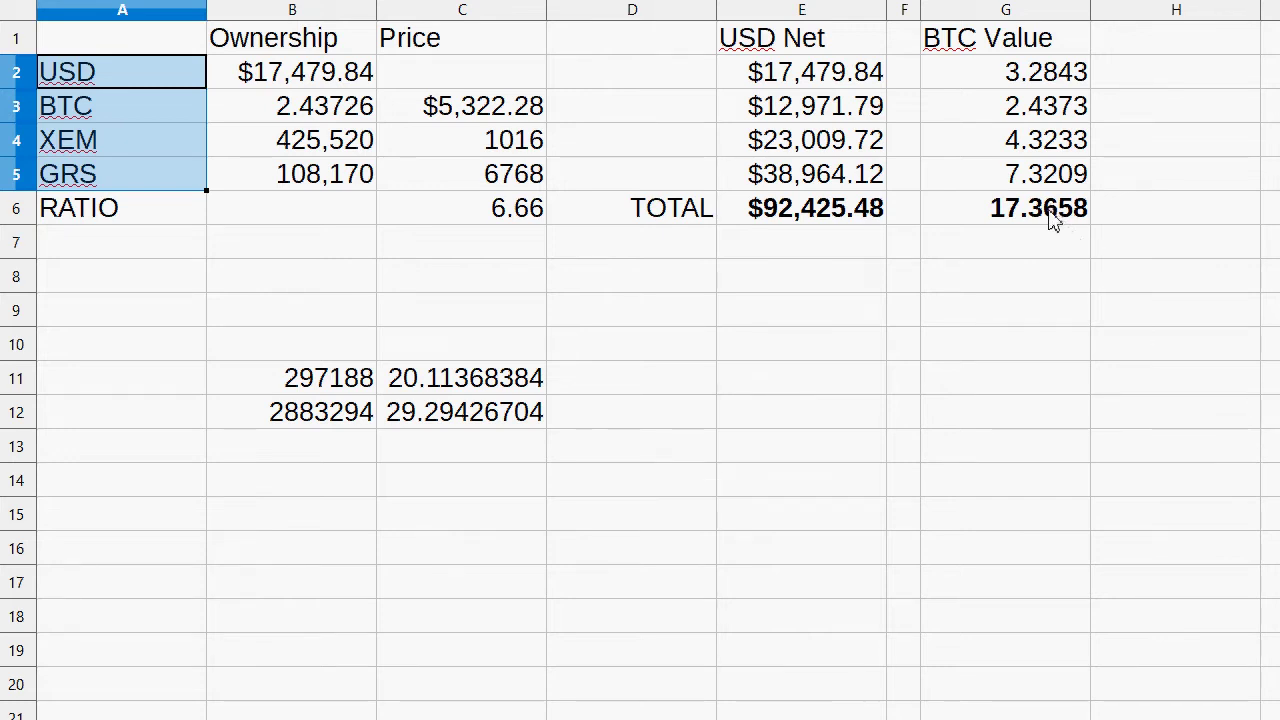
pyautogui.moveTo(1063, 215); pyautogui.dragTo(797, 217)
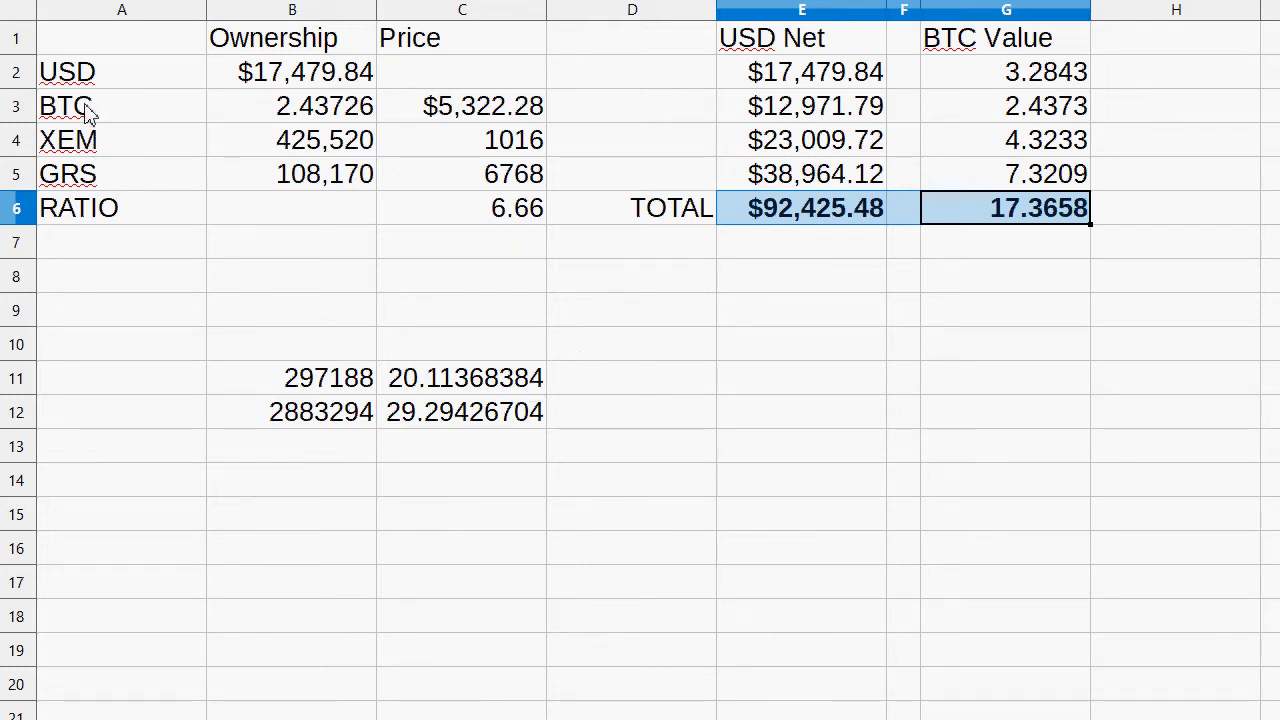
pyautogui.moveTo(88, 148); pyautogui.dragTo(297, 177)
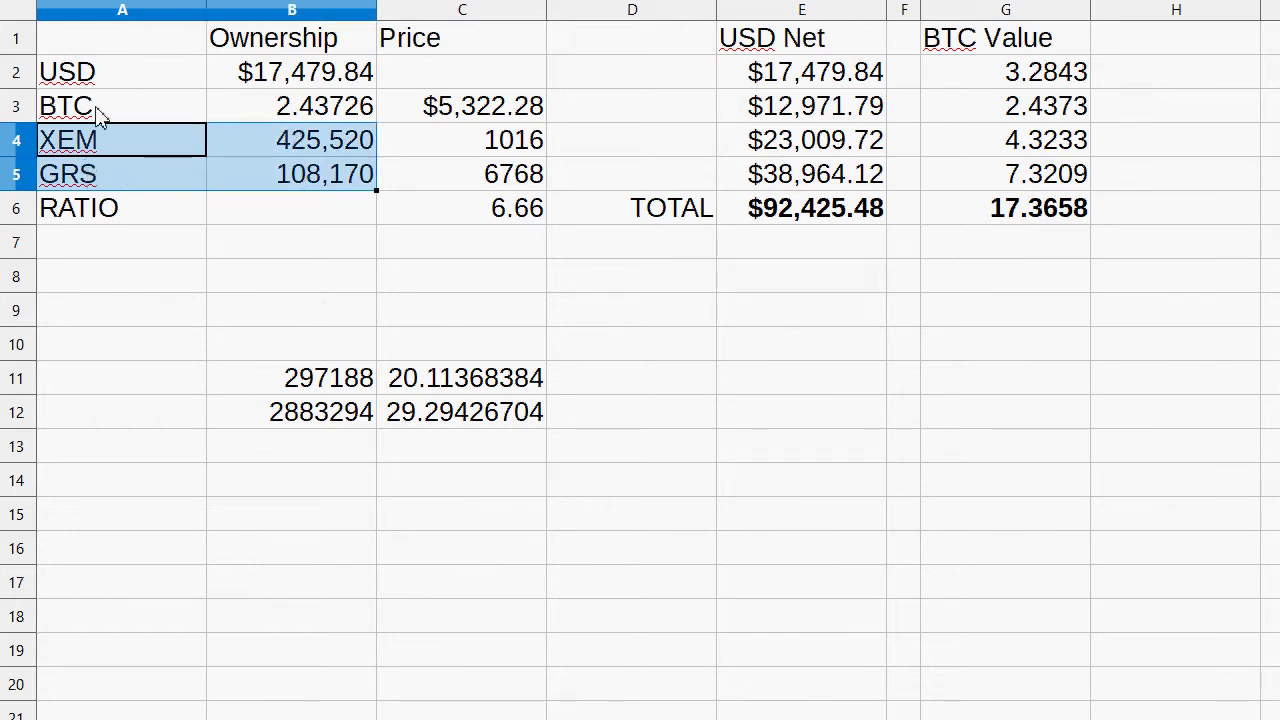
pyautogui.moveTo(80, 110); pyautogui.dragTo(434, 118)
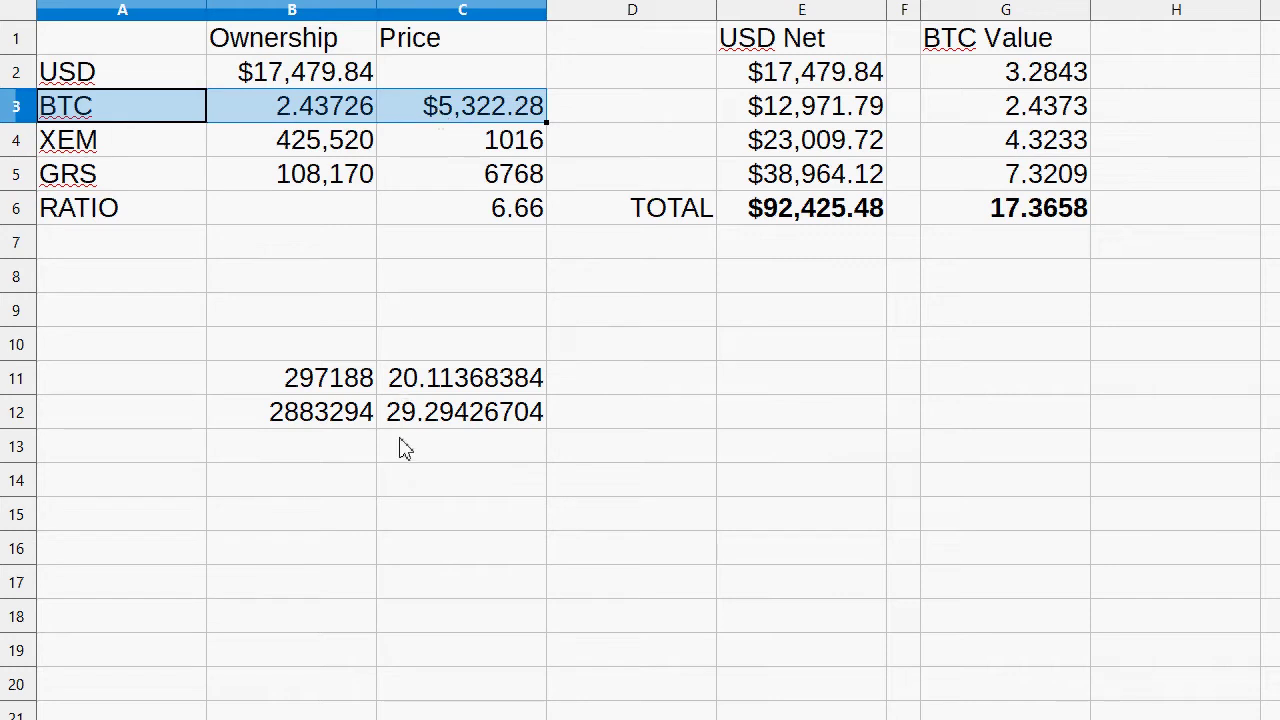
pyautogui.moveTo(418, 388); pyautogui.dragTo(954, 420)
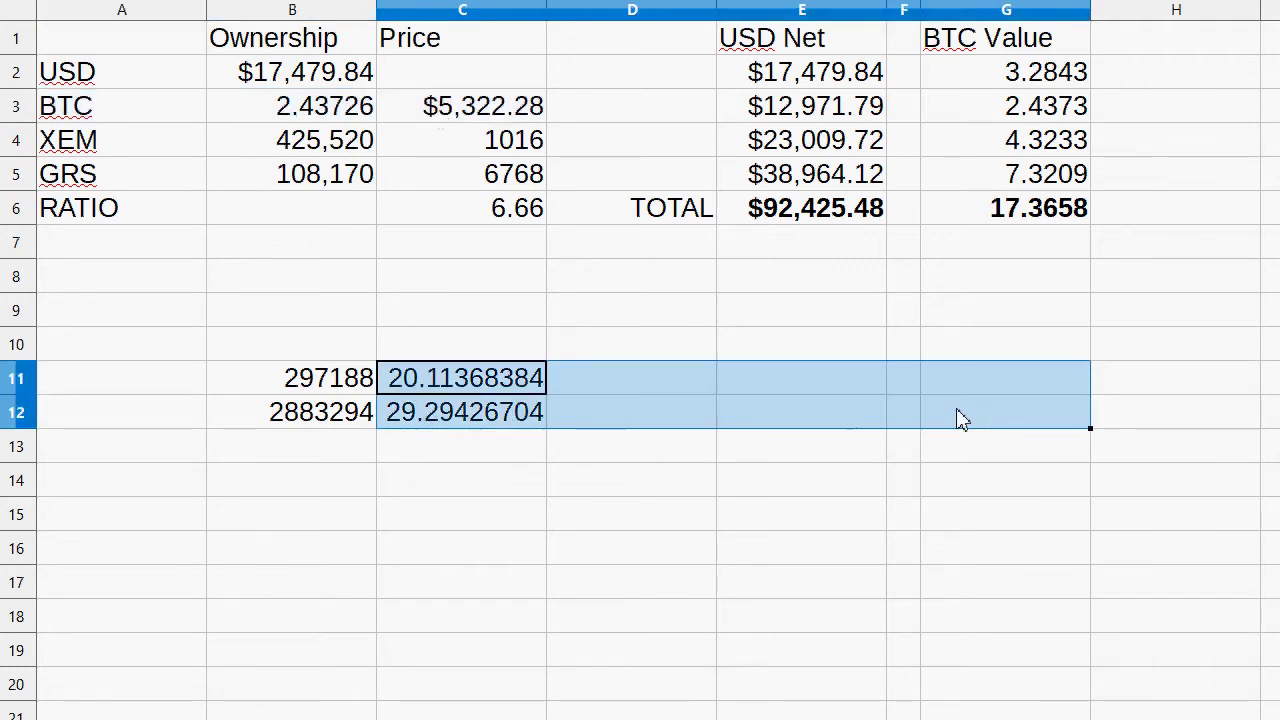
pyautogui.click(459, 476)
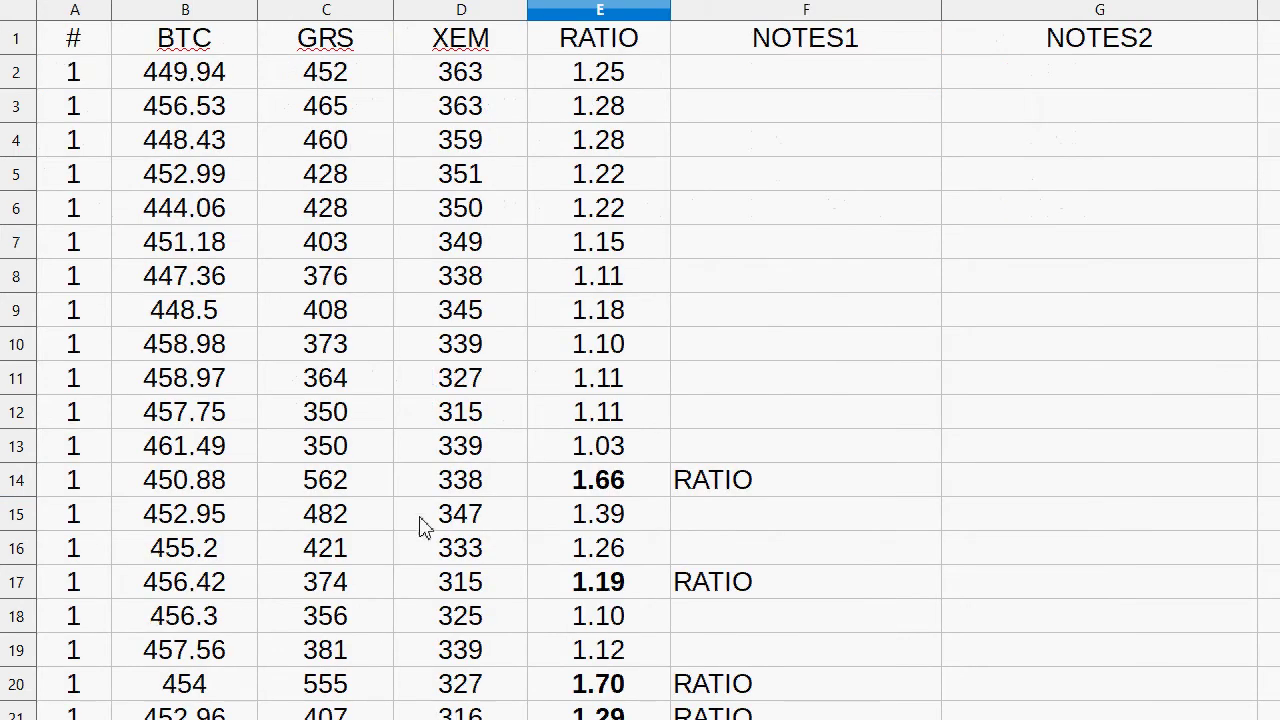
# Step: Examine the BTC, GRS and XEM price history down to the latest ratio in row 1100
pyautogui.scroll(-2, 1215, 335)
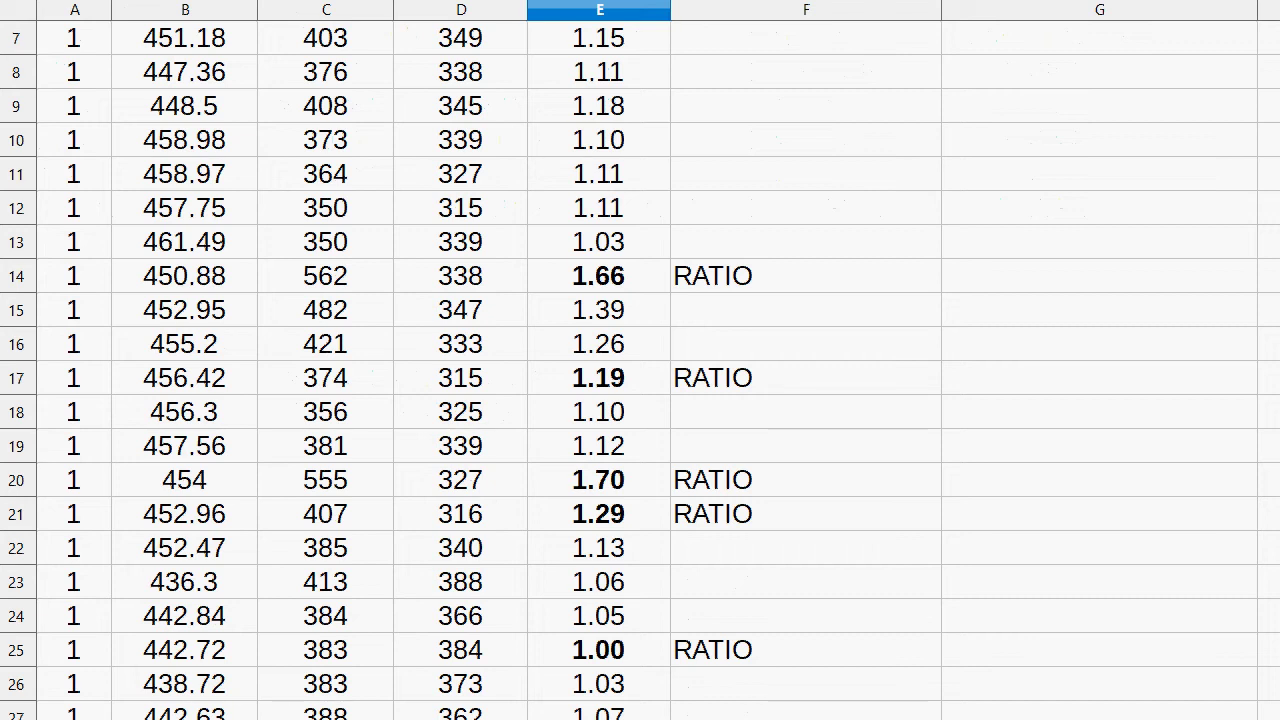
pyautogui.scroll(-20, 640, 360)
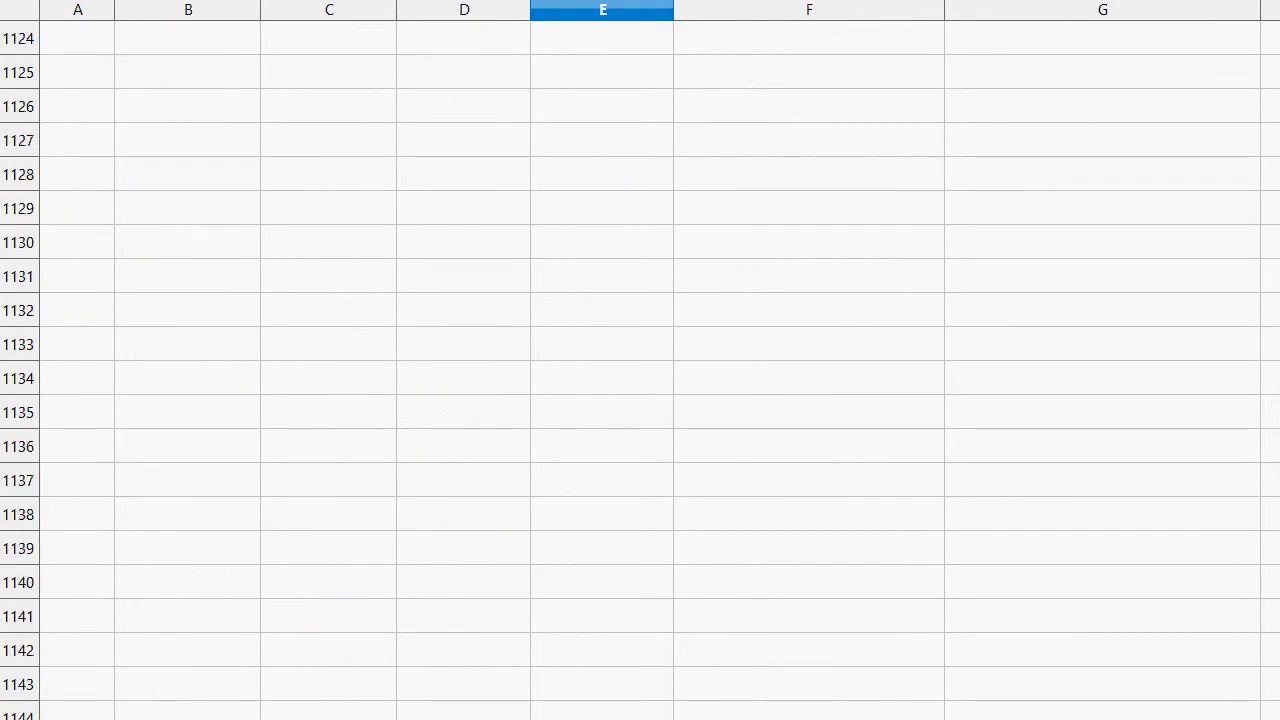
pyautogui.scroll(20, 640, 360)
pyautogui.scroll(-10, 640, 360)
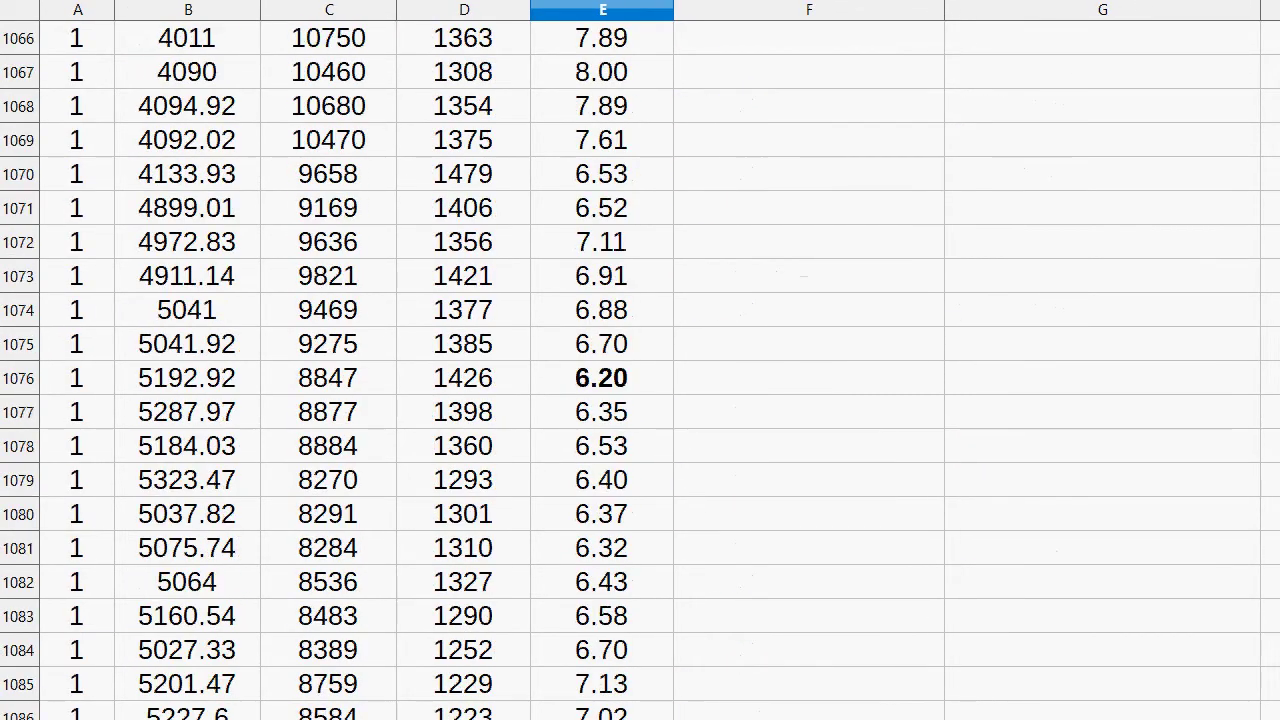
pyautogui.scroll(-6, 640, 360)
pyautogui.click(601, 548)
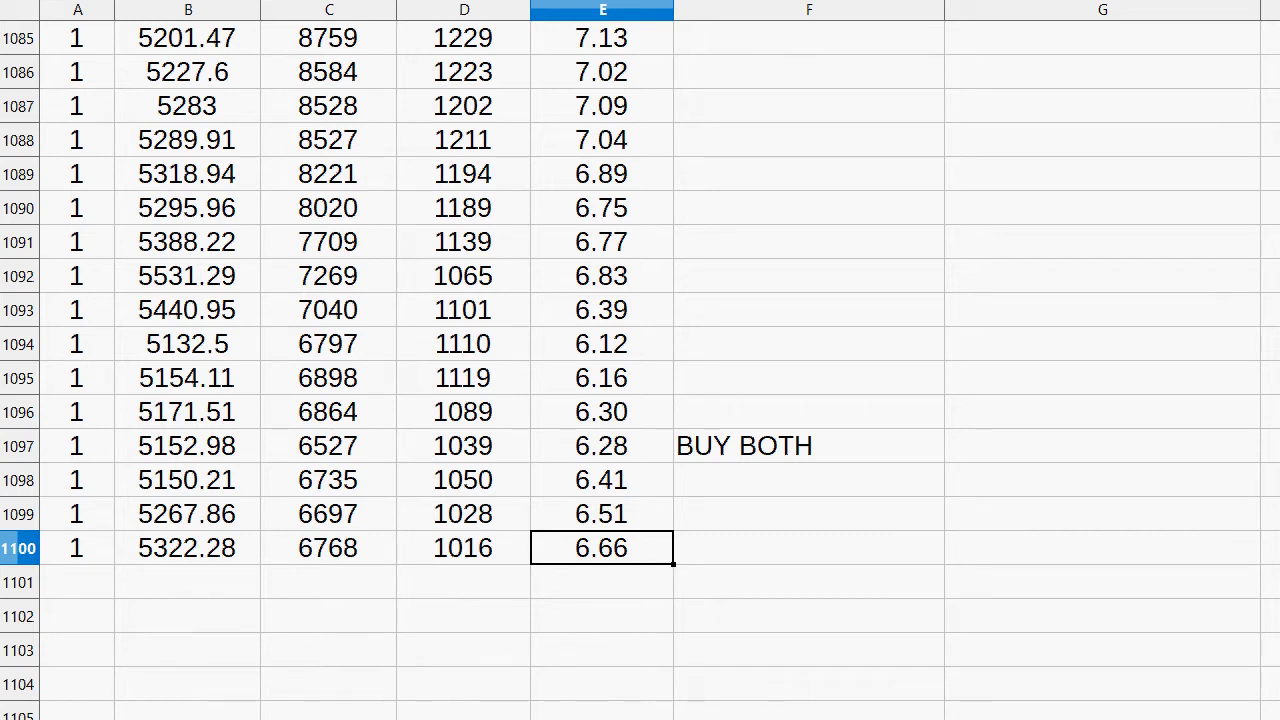
pyautogui.scroll(-7, 640, 370)
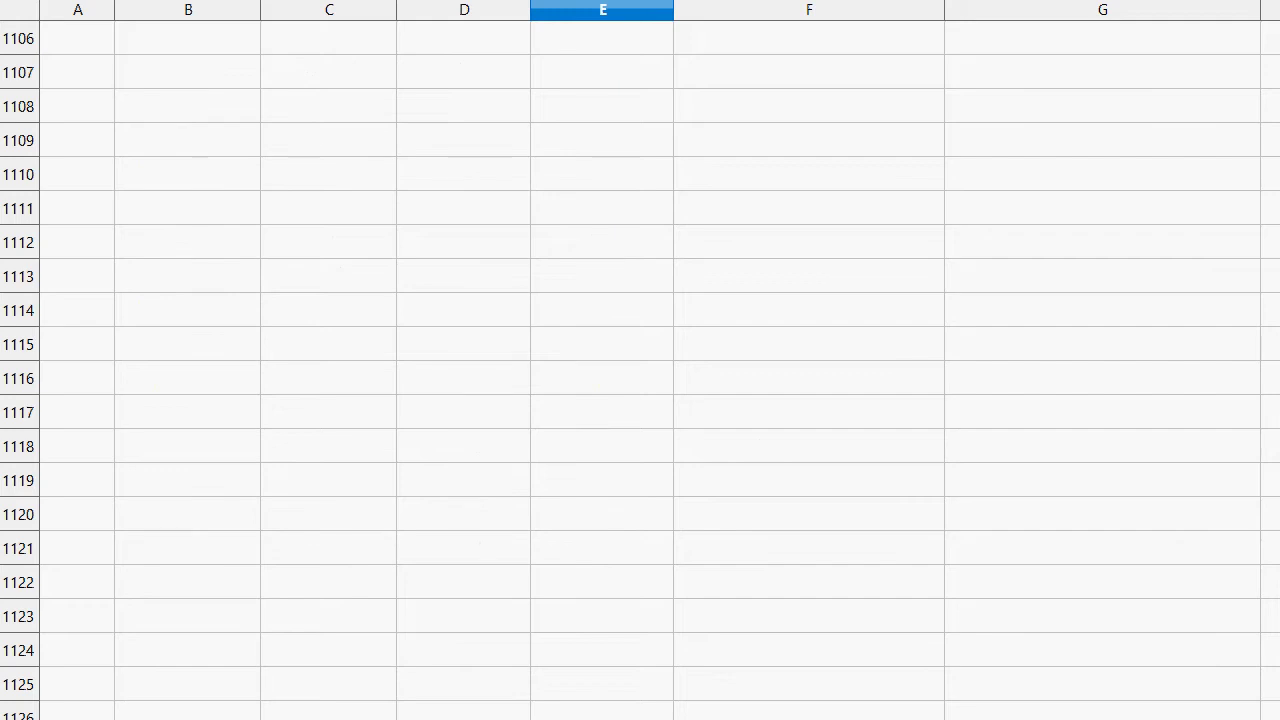
# Step: Check the portfolio summary again and compare the latest ratio in the price history with the first one in E2
pyautogui.hotkey('ctrl', 'pageup')
pyautogui.click(520, 237)
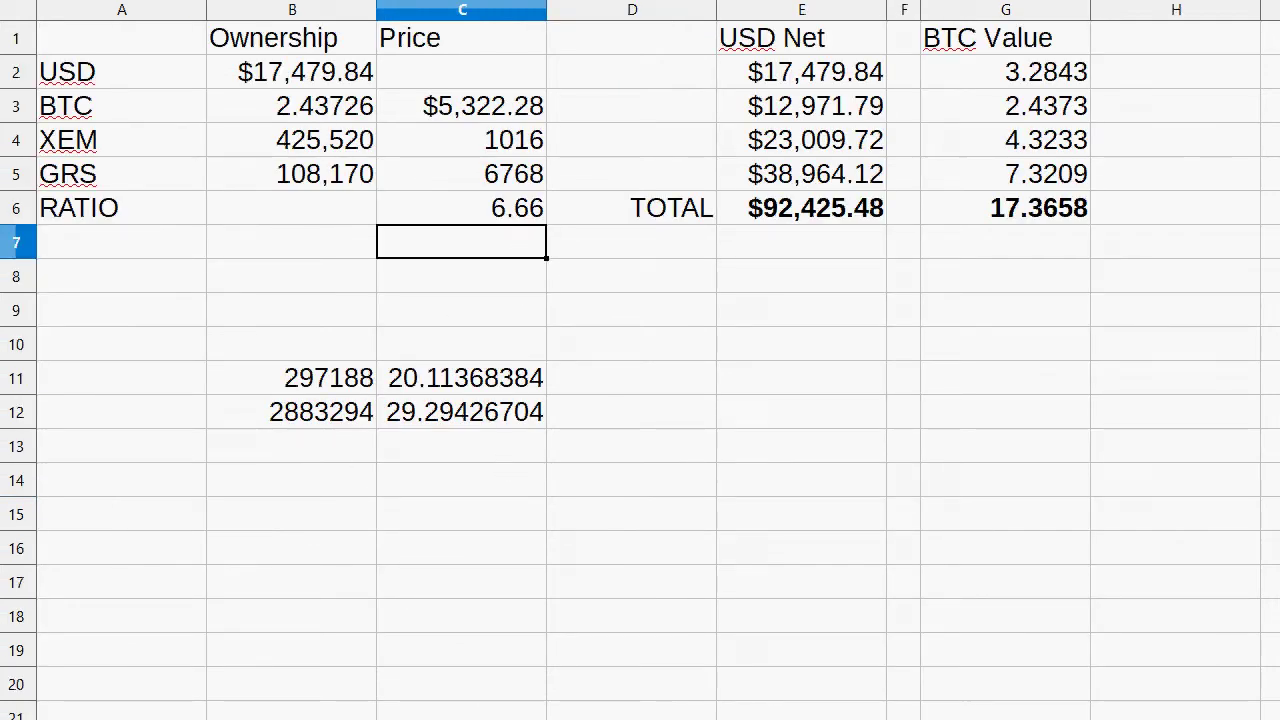
pyautogui.hotkey('ctrl', 'pagedown')
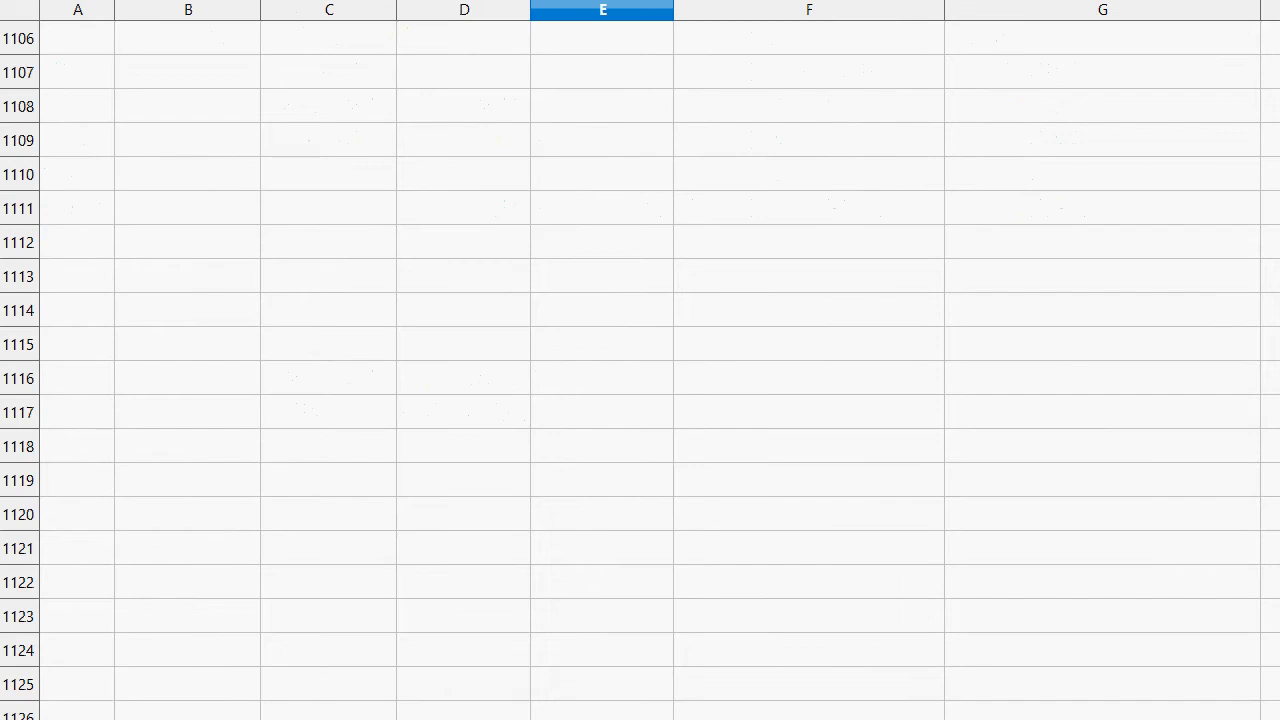
pyautogui.scroll(9, 460, 593)
pyautogui.scroll(-2, 460, 593)
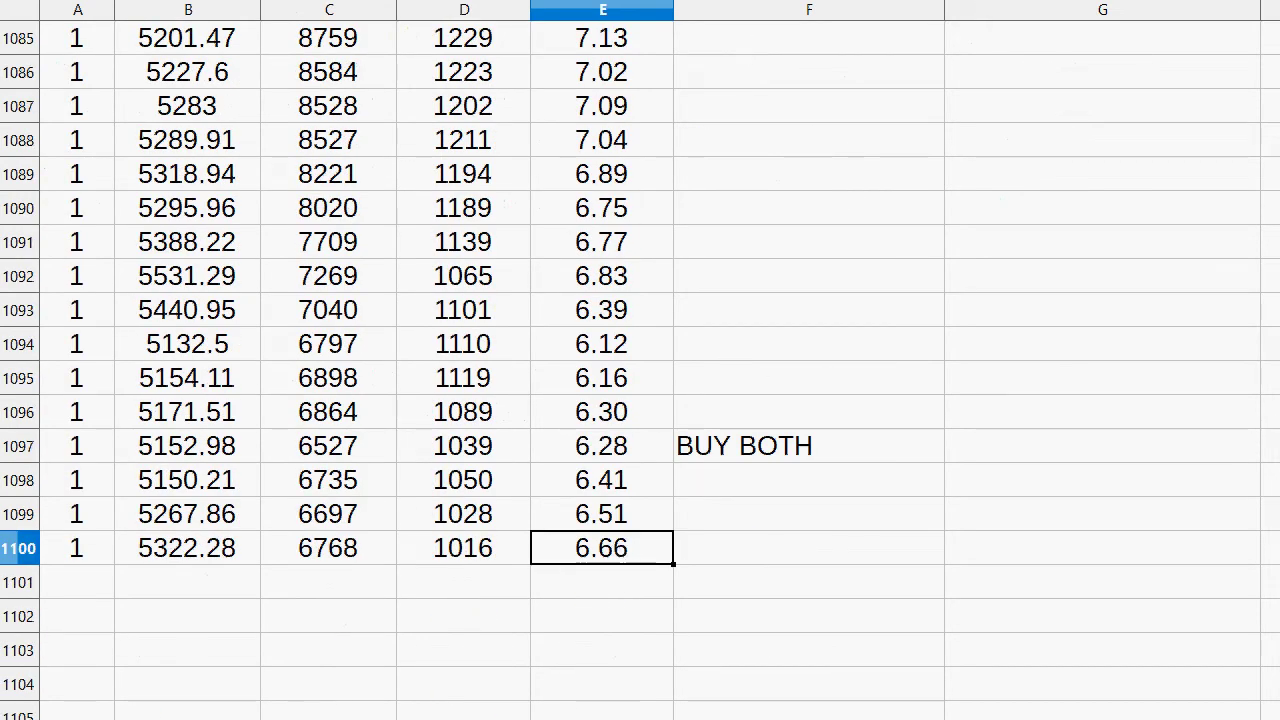
pyautogui.hotkey('ctrl', 'Up')
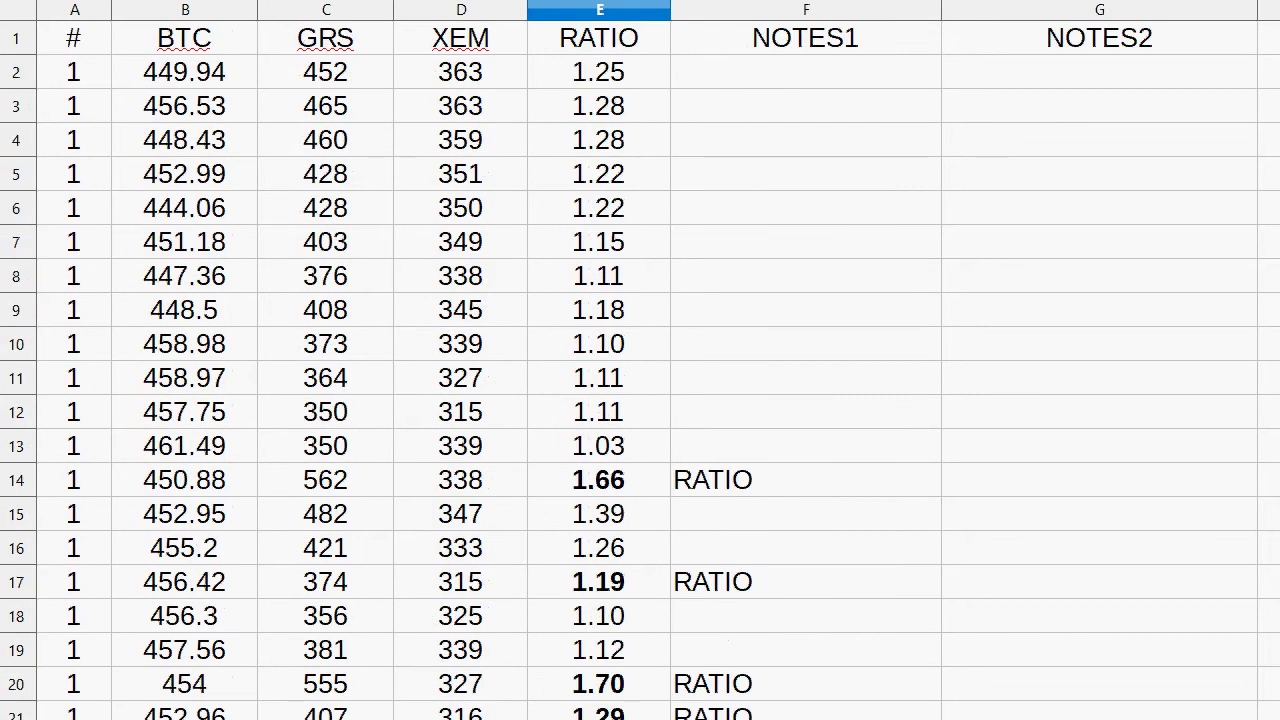
pyautogui.click(634, 86)
pyautogui.scroll(-3, 737, 400)
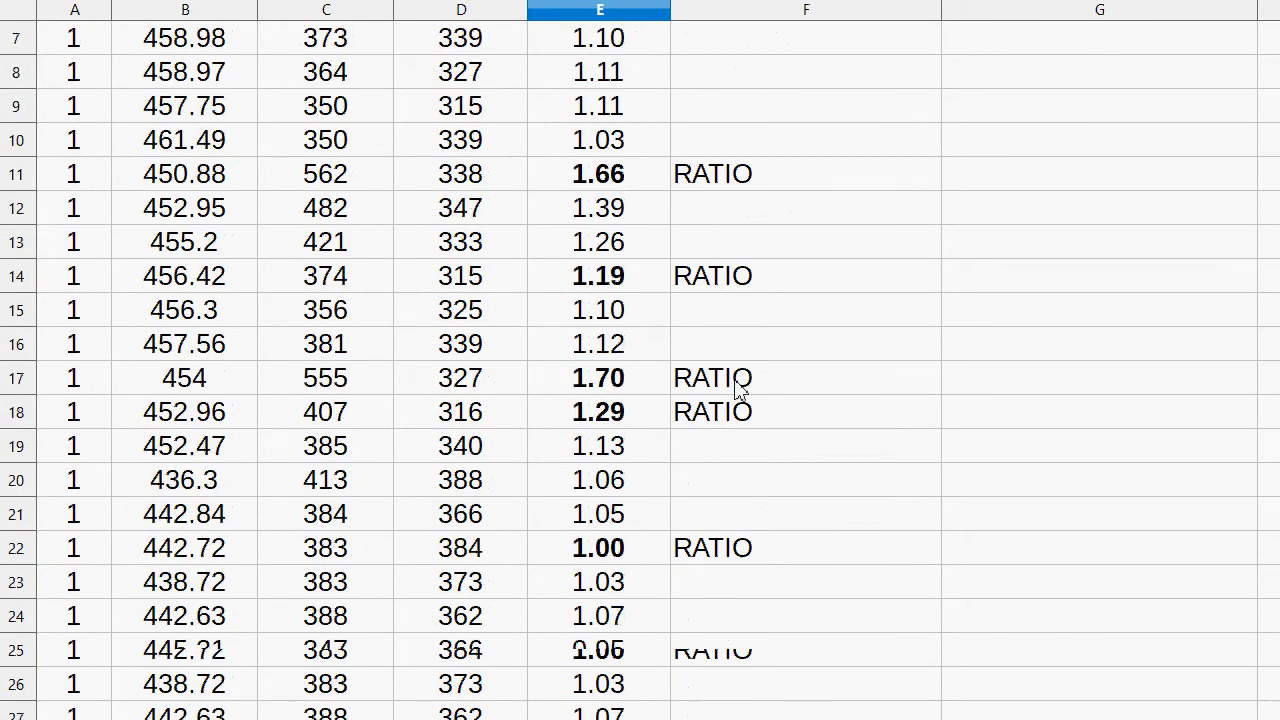
pyautogui.scroll(-1, 737, 390)
pyautogui.scroll(2, 737, 391)
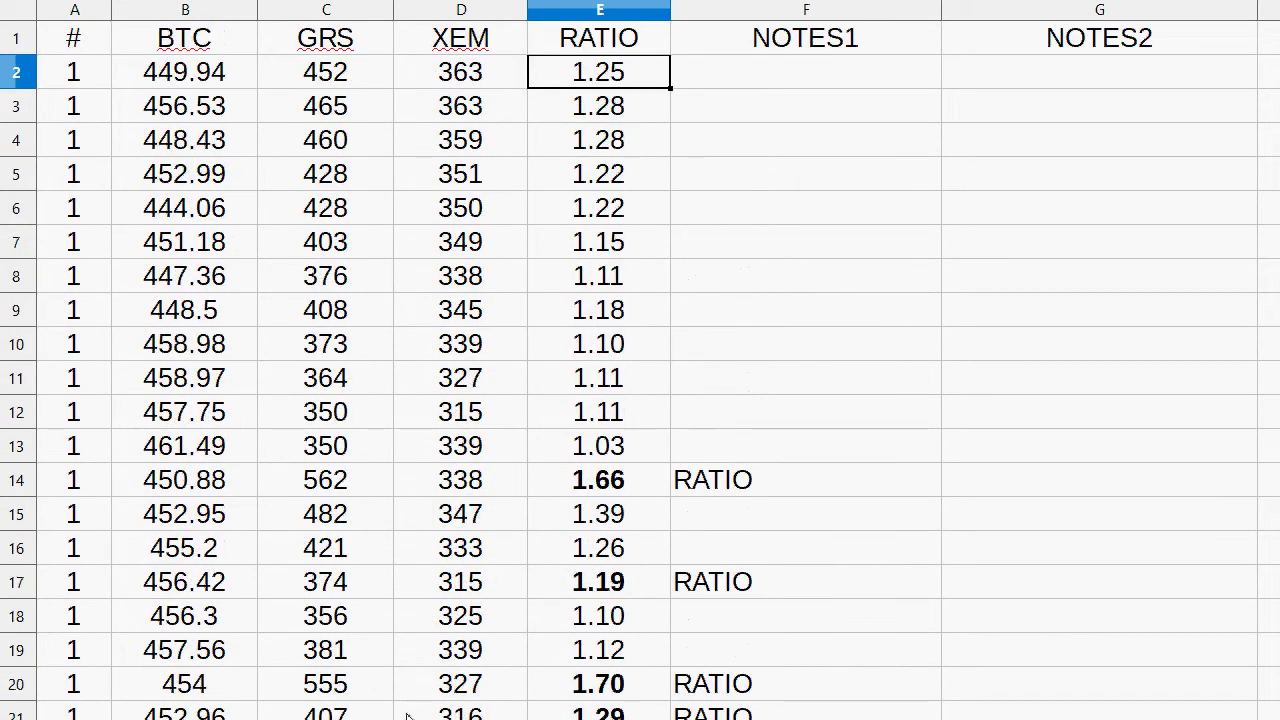
# Step: Examine the GRS and XEM trade log from the first entries down to the most recent trade in row 146
pyautogui.hotkey('ctrl', 'pagedown')
pyautogui.scroll(-7, 728, 450)
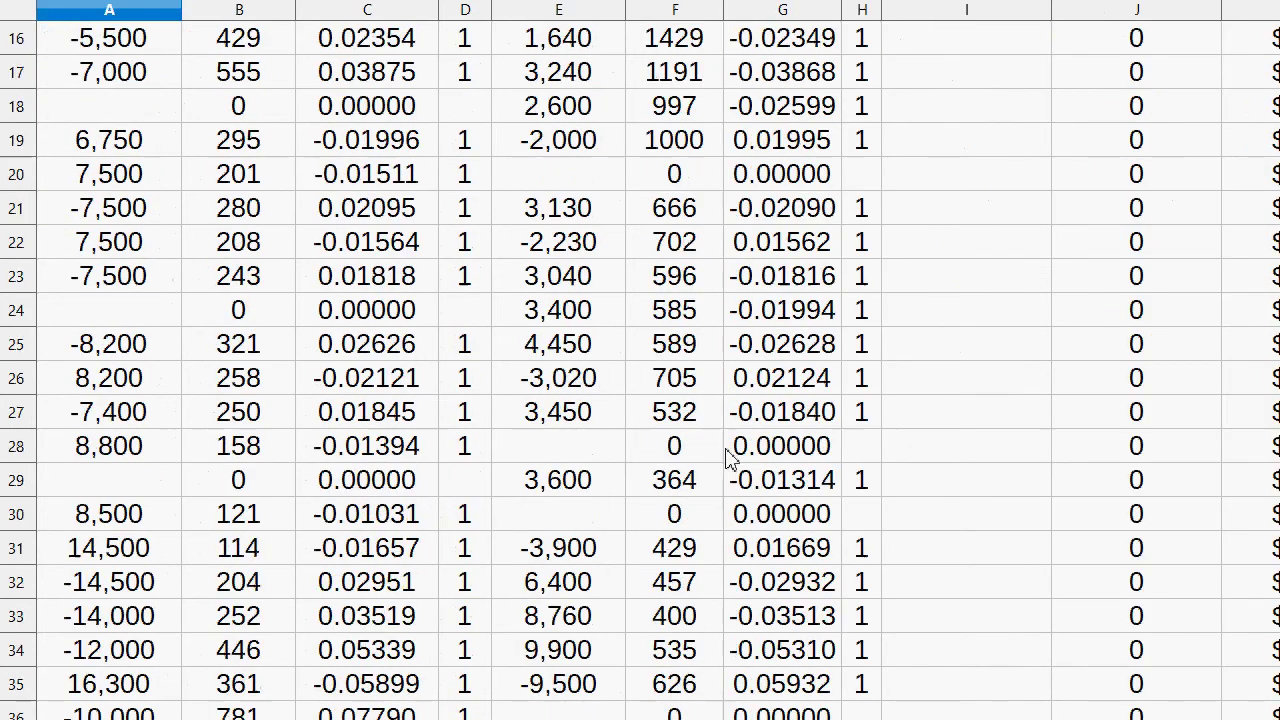
pyautogui.scroll(-6, 728, 455)
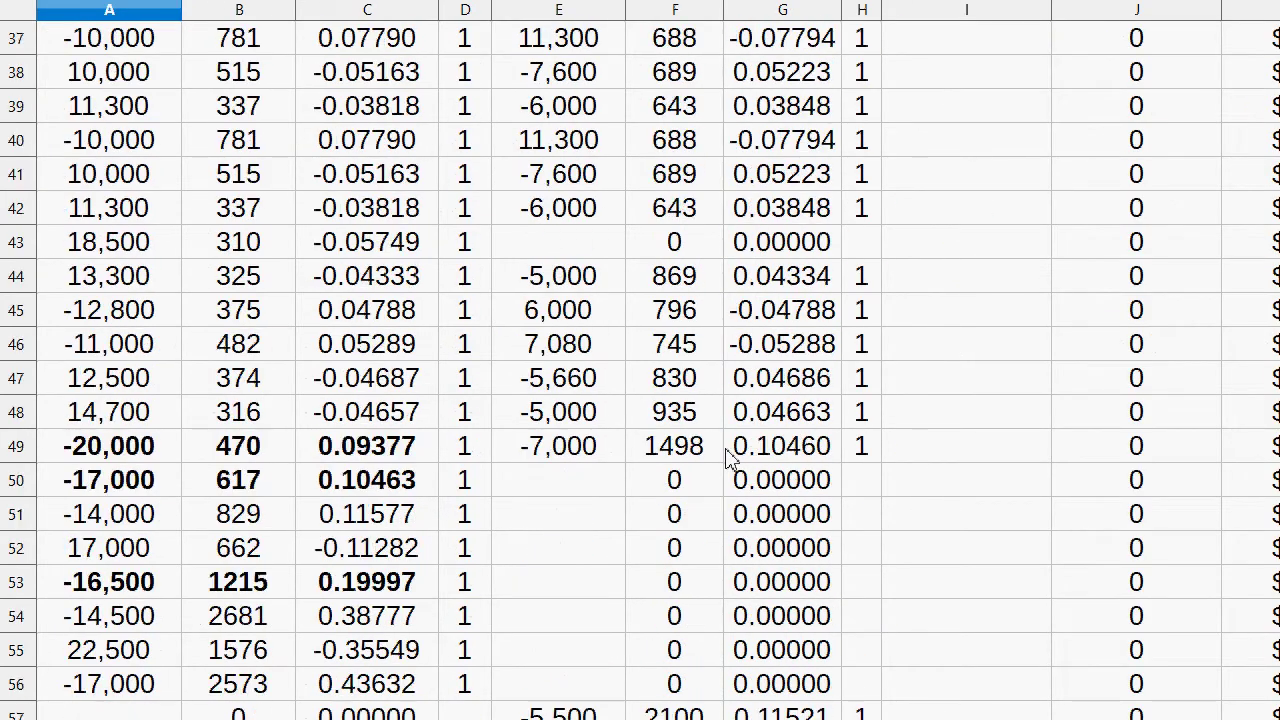
pyautogui.scroll(-13, 728, 455)
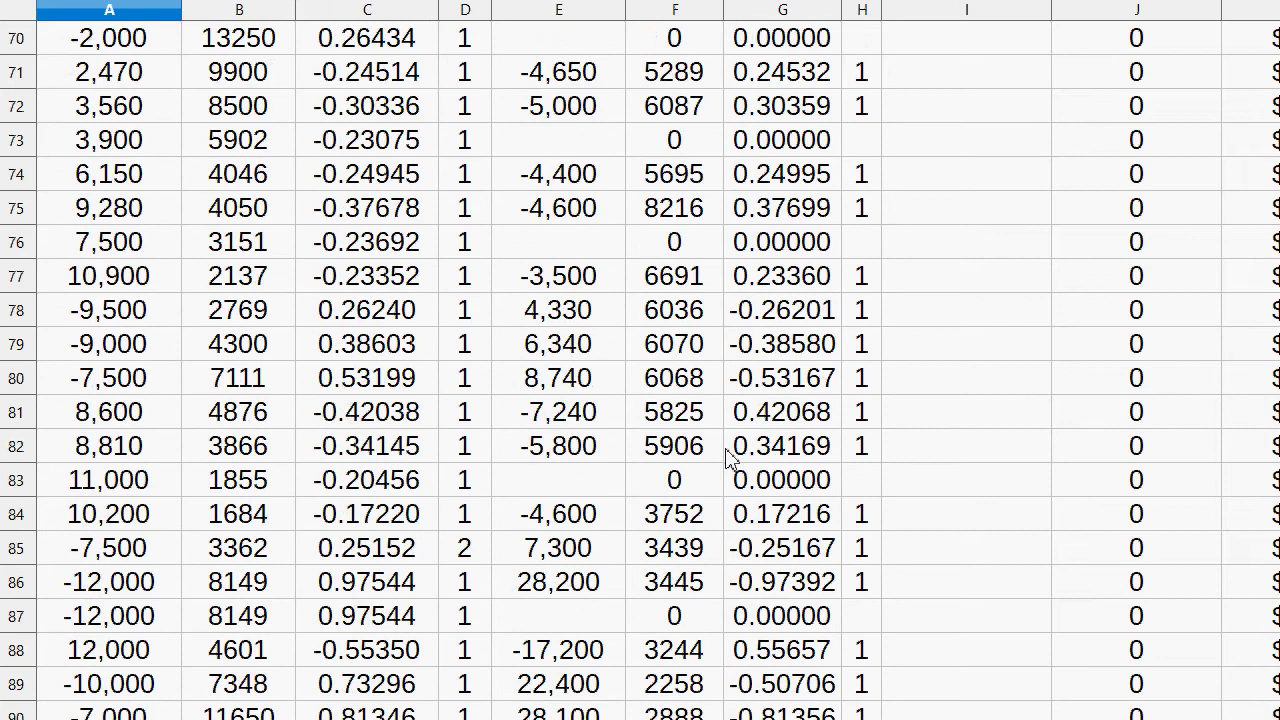
pyautogui.scroll(-8, 728, 455)
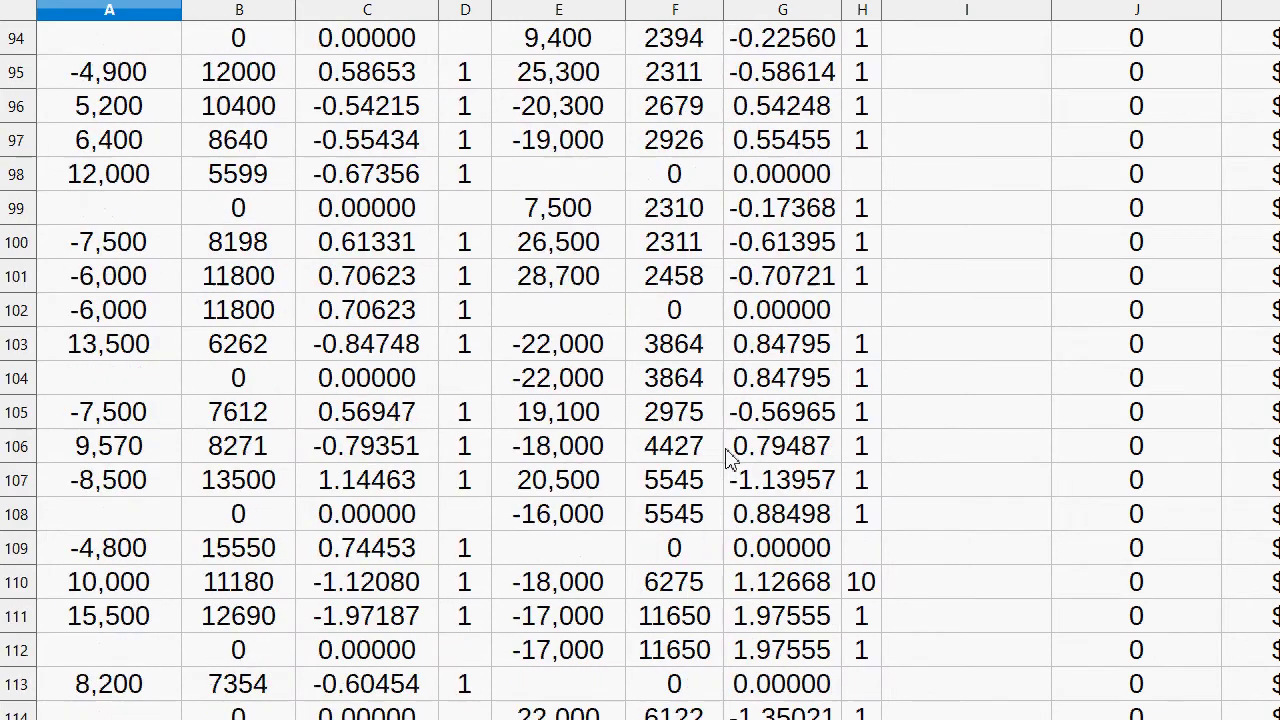
pyautogui.scroll(-9, 728, 455)
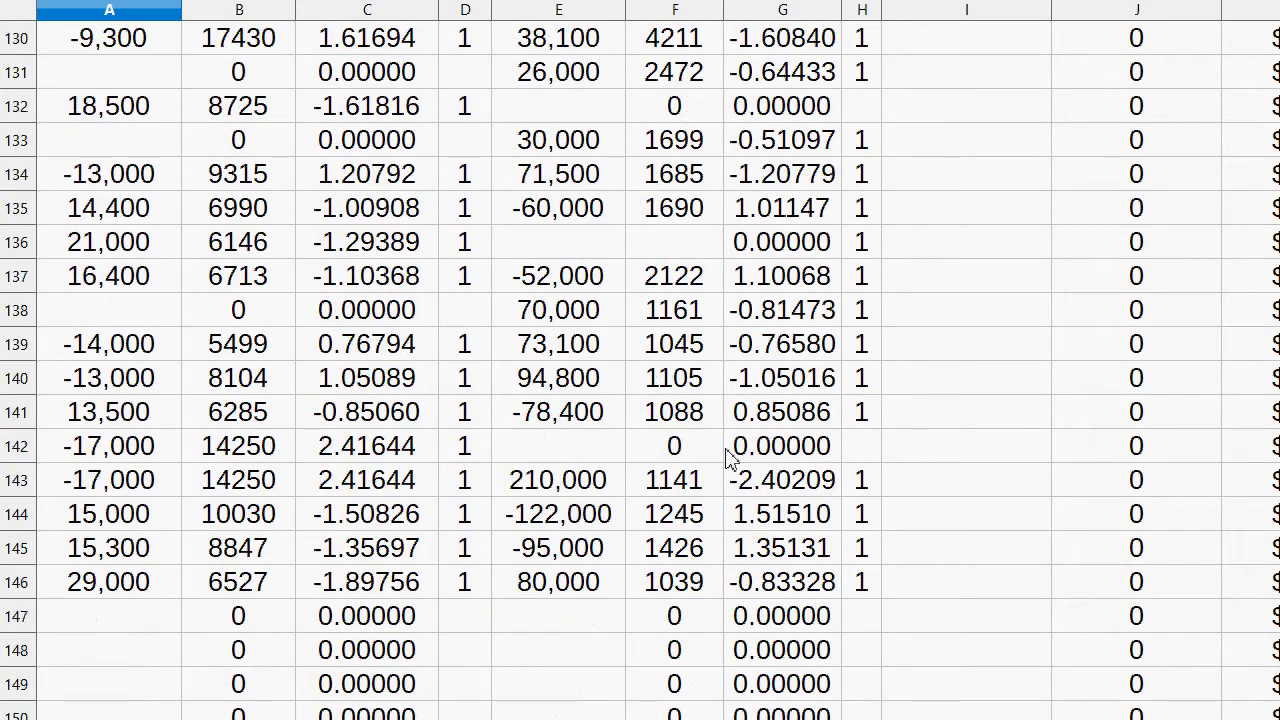
pyautogui.moveTo(830, 590); pyautogui.dragTo(97, 608)
pyautogui.scroll(5, 764, 463)
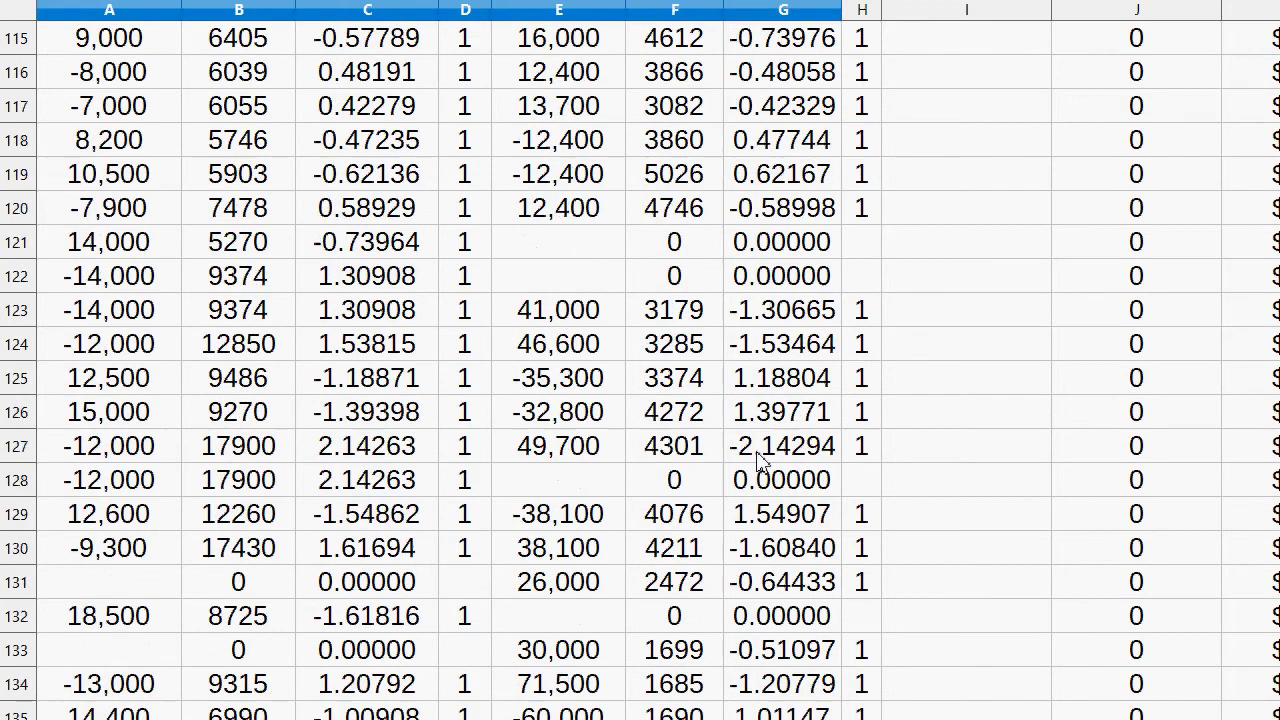
pyautogui.scroll(20, 640, 360)
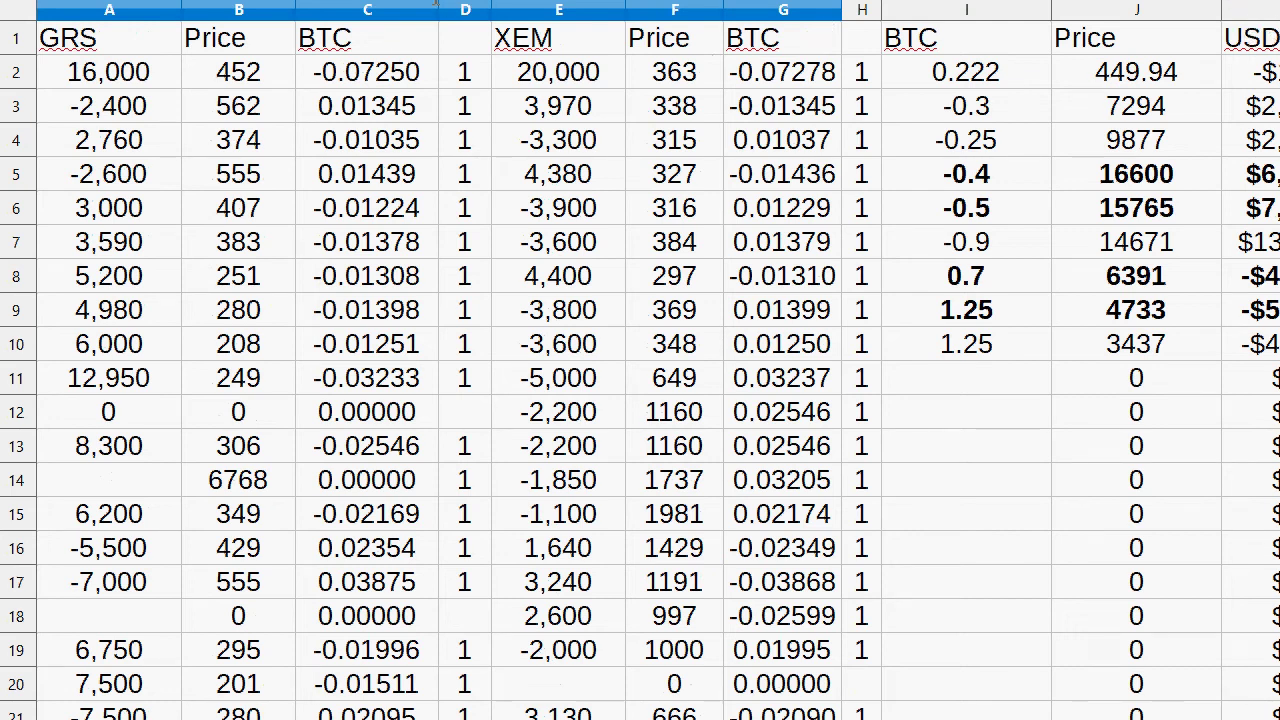
# Step: Inspect the amounts, prices and BTC values of the opening BTC, XEM and GRS trades in row 2, plus the following XEM trade
pyautogui.moveTo(1150, 80); pyautogui.dragTo(975, 82)
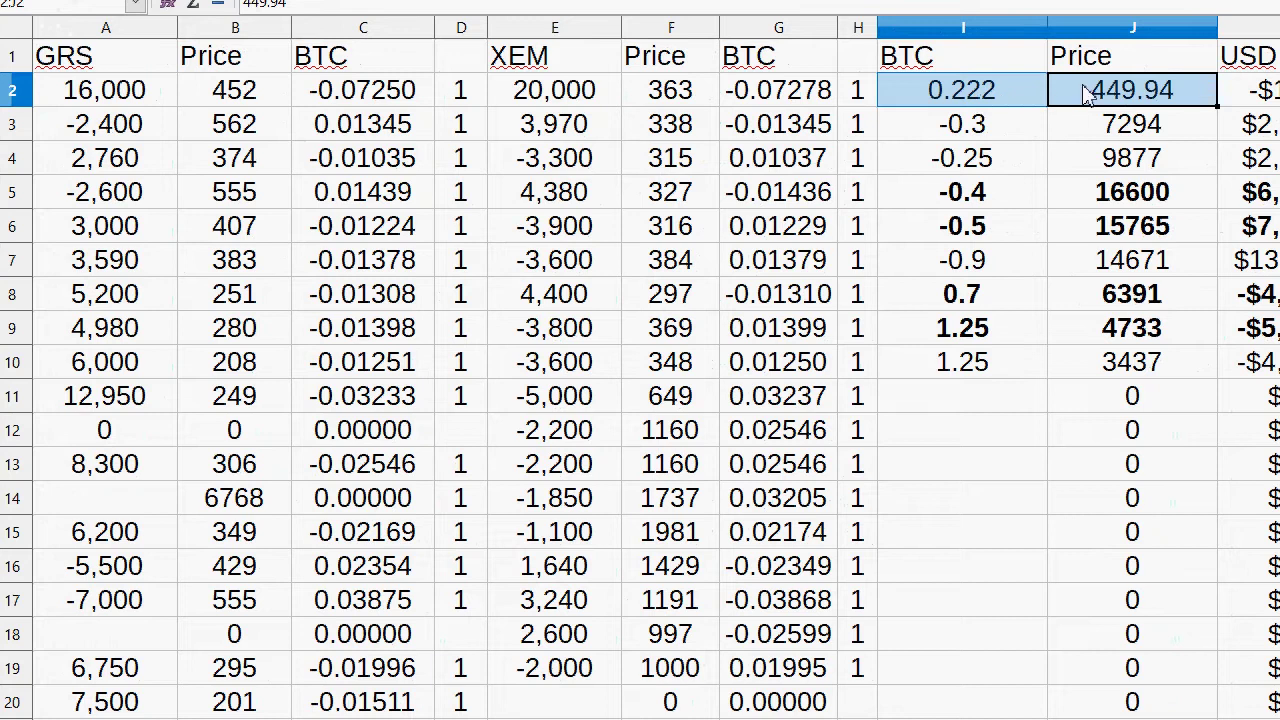
pyautogui.click(540, 90)
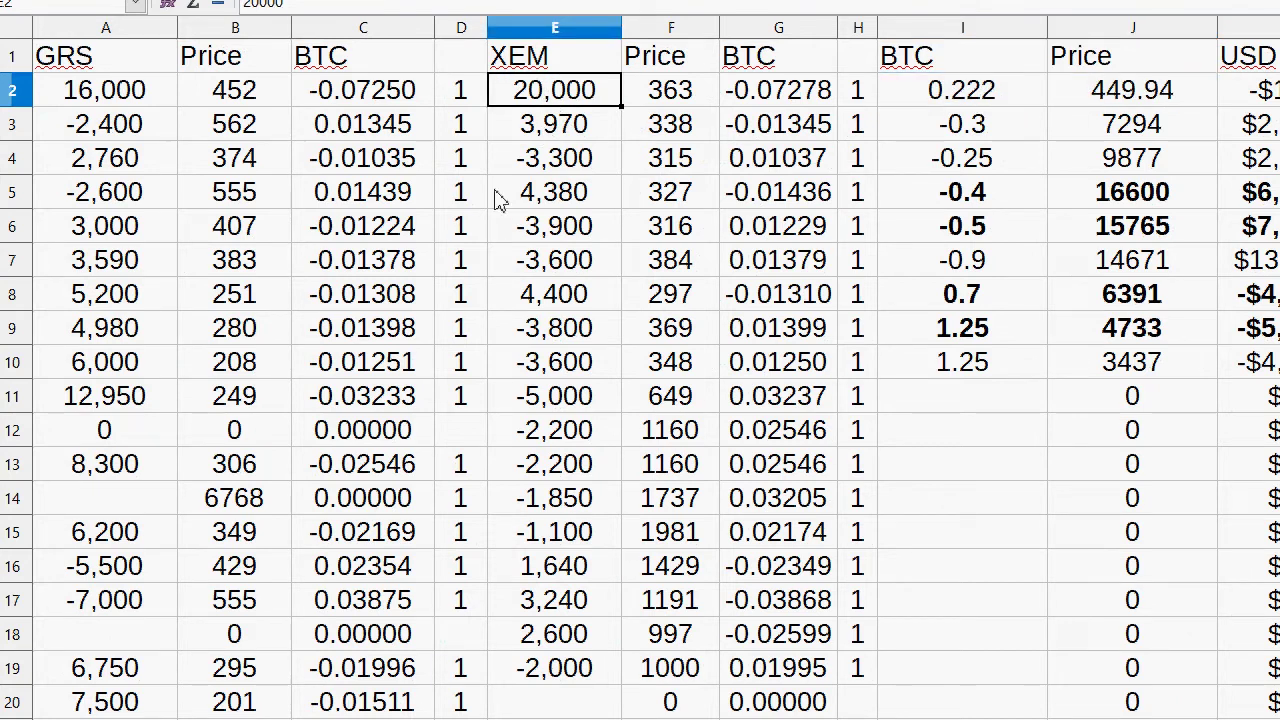
pyautogui.click(697, 93)
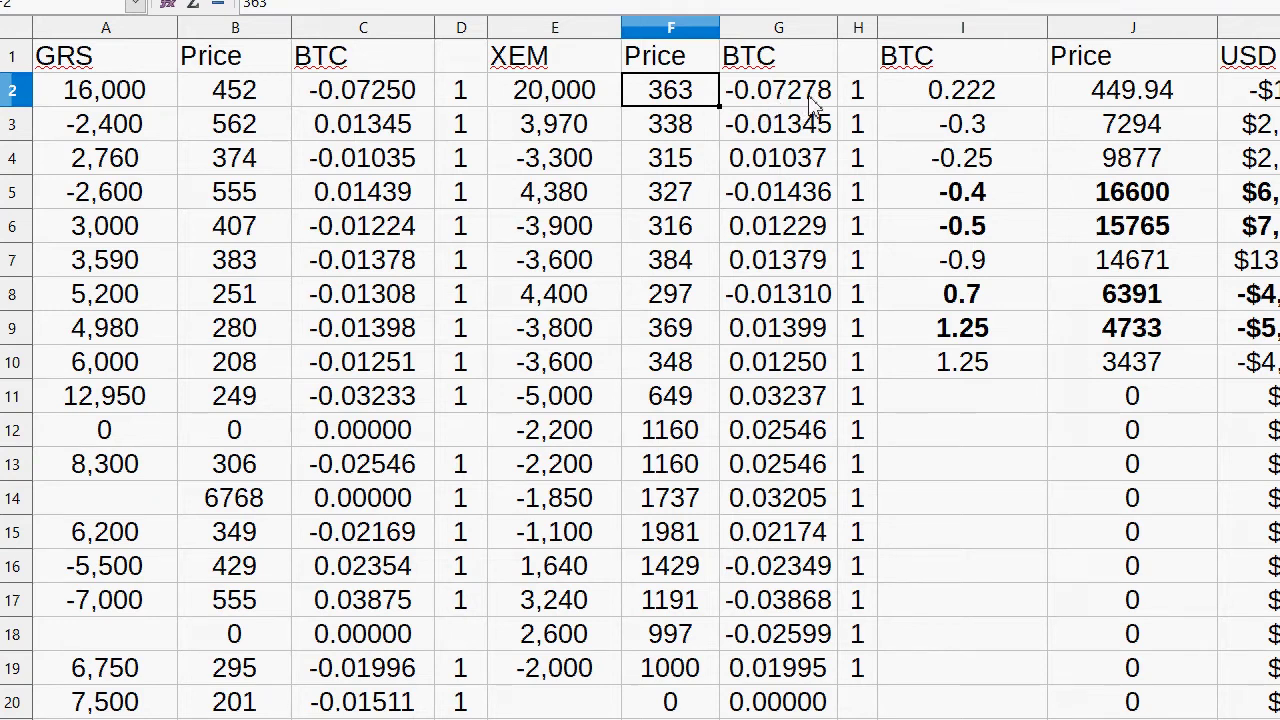
pyautogui.click(97, 92)
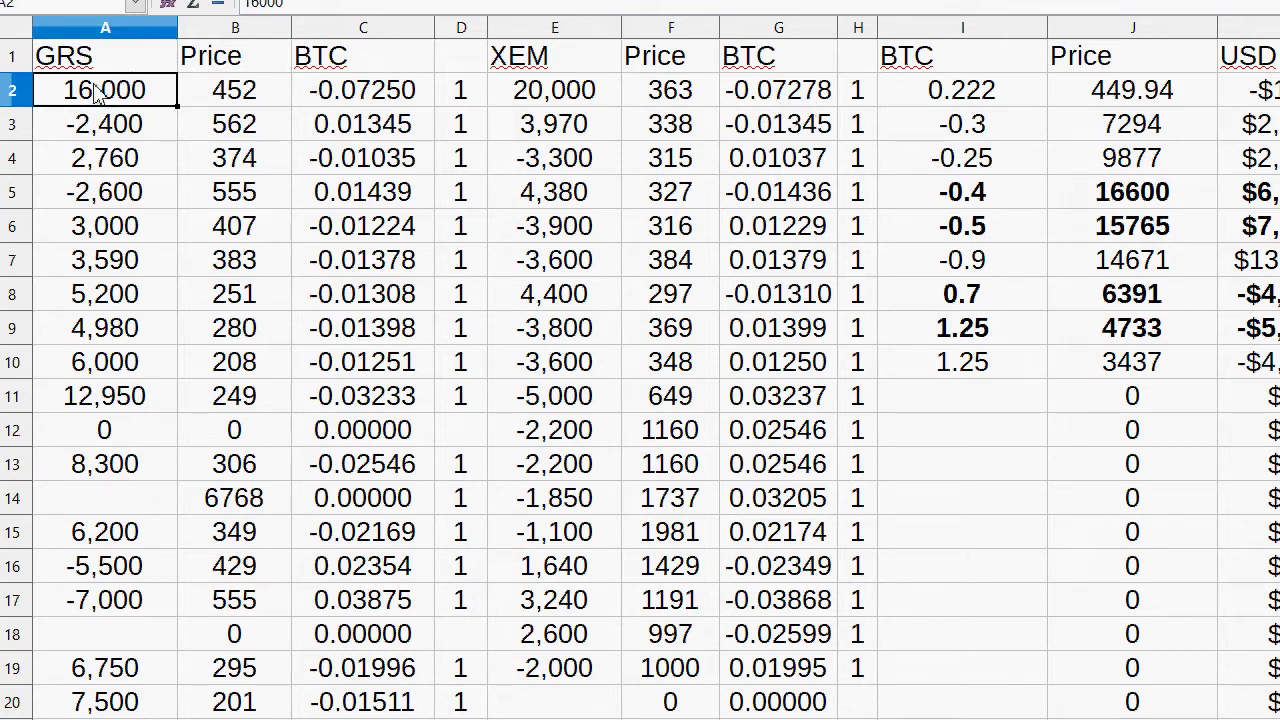
pyautogui.click(234, 94)
pyautogui.click(397, 92)
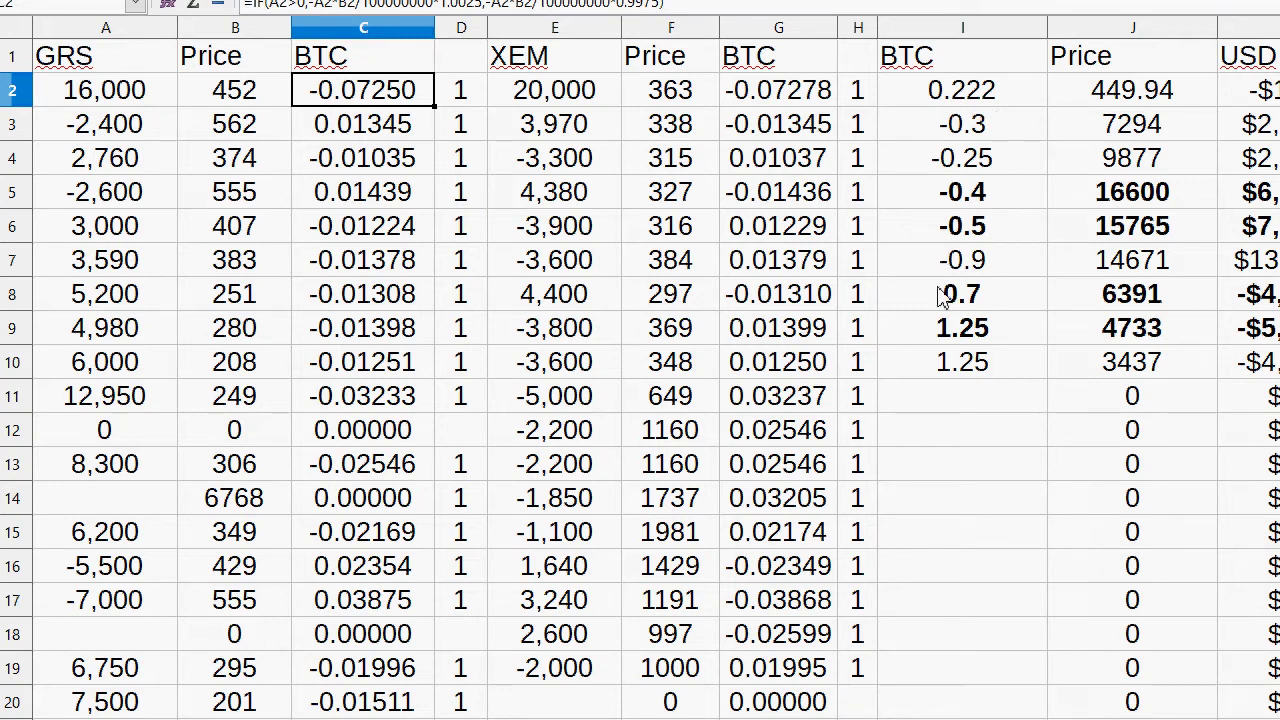
pyautogui.click(990, 100)
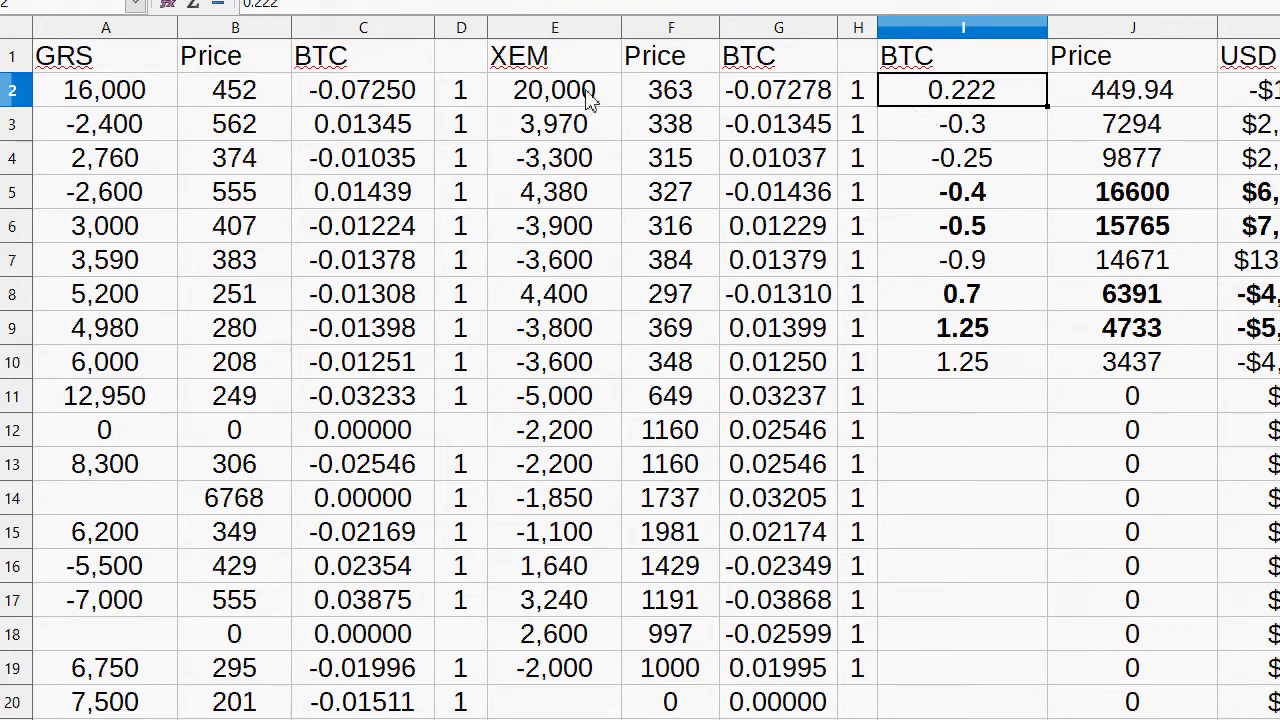
pyautogui.click(92, 102)
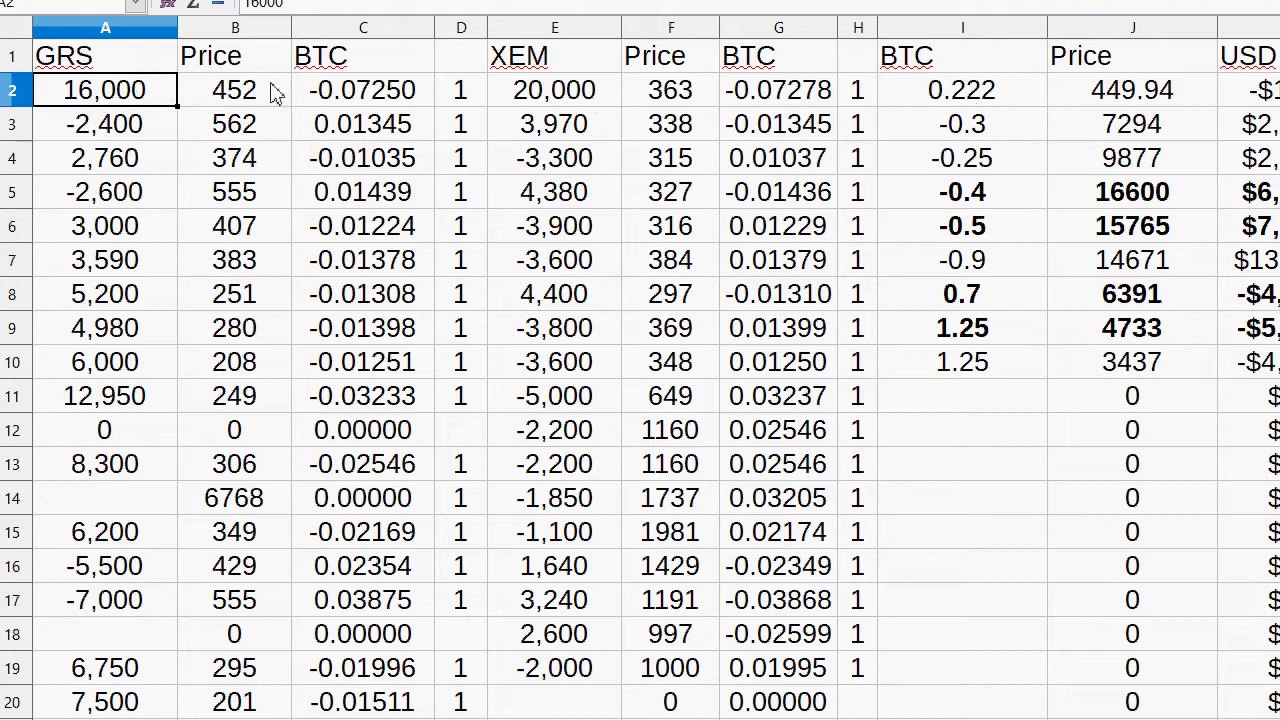
pyautogui.click(556, 102)
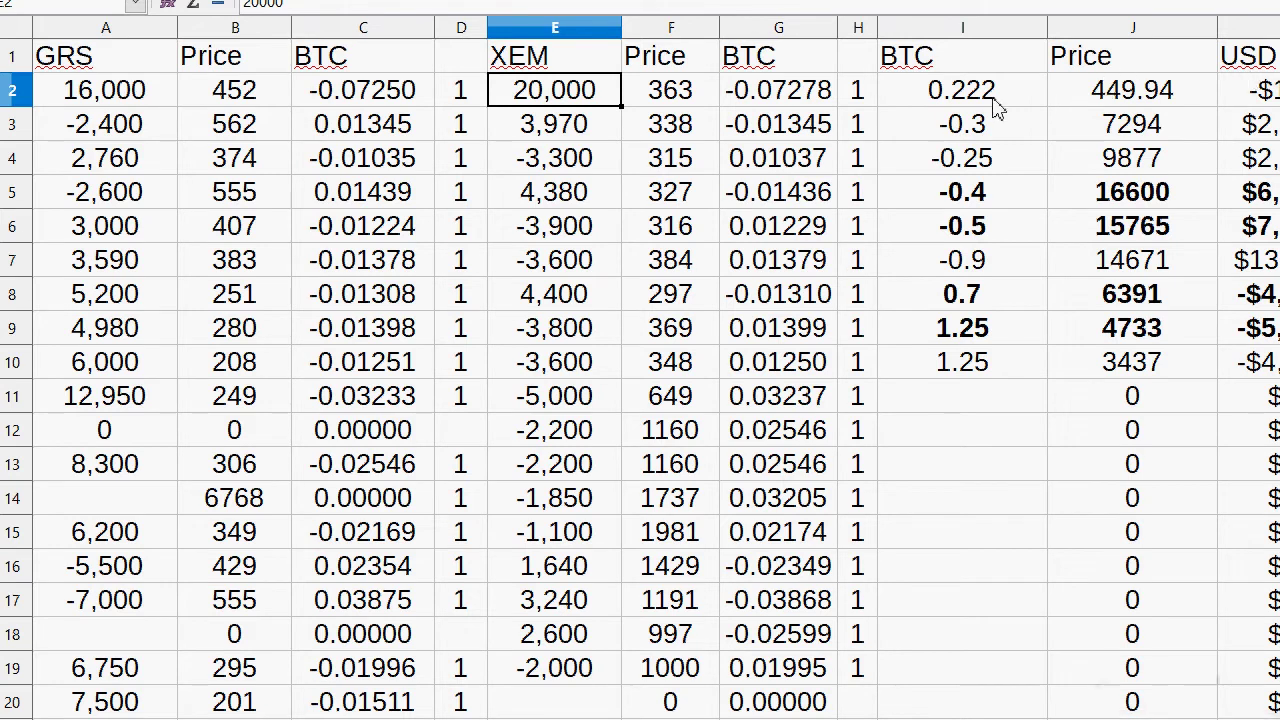
pyautogui.moveTo(975, 90); pyautogui.dragTo(1228, 90)
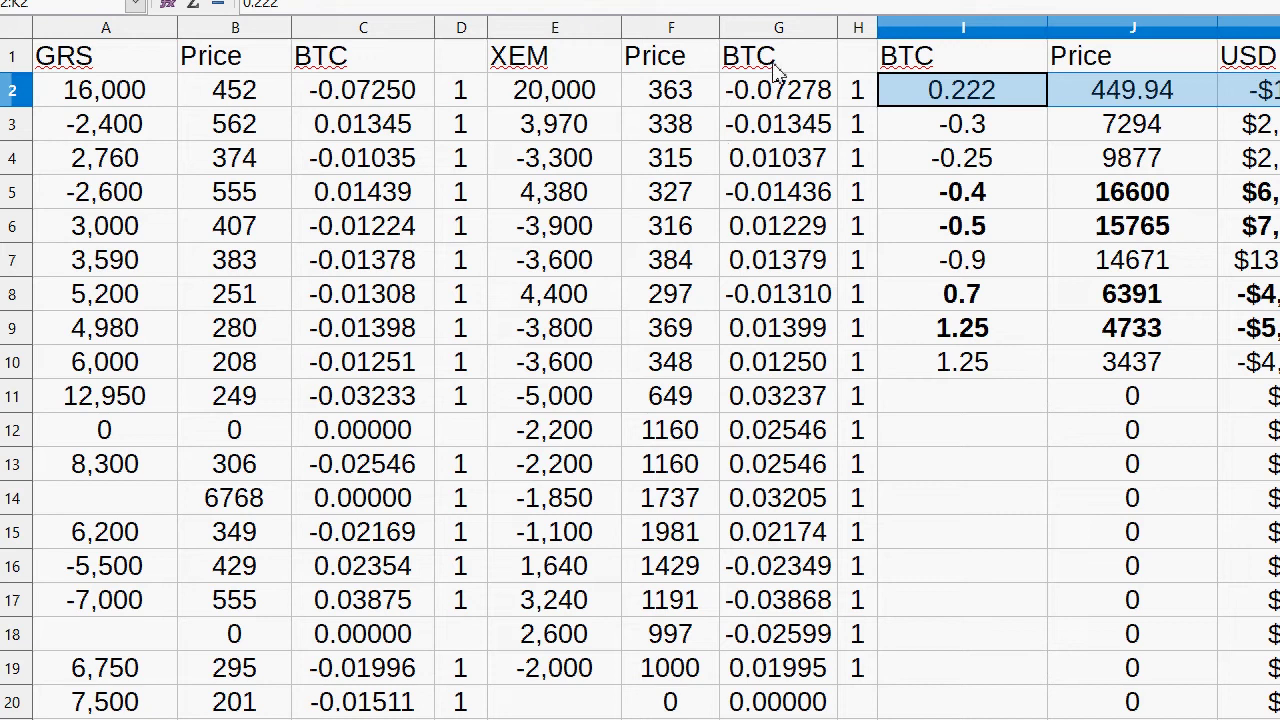
pyautogui.click(553, 132)
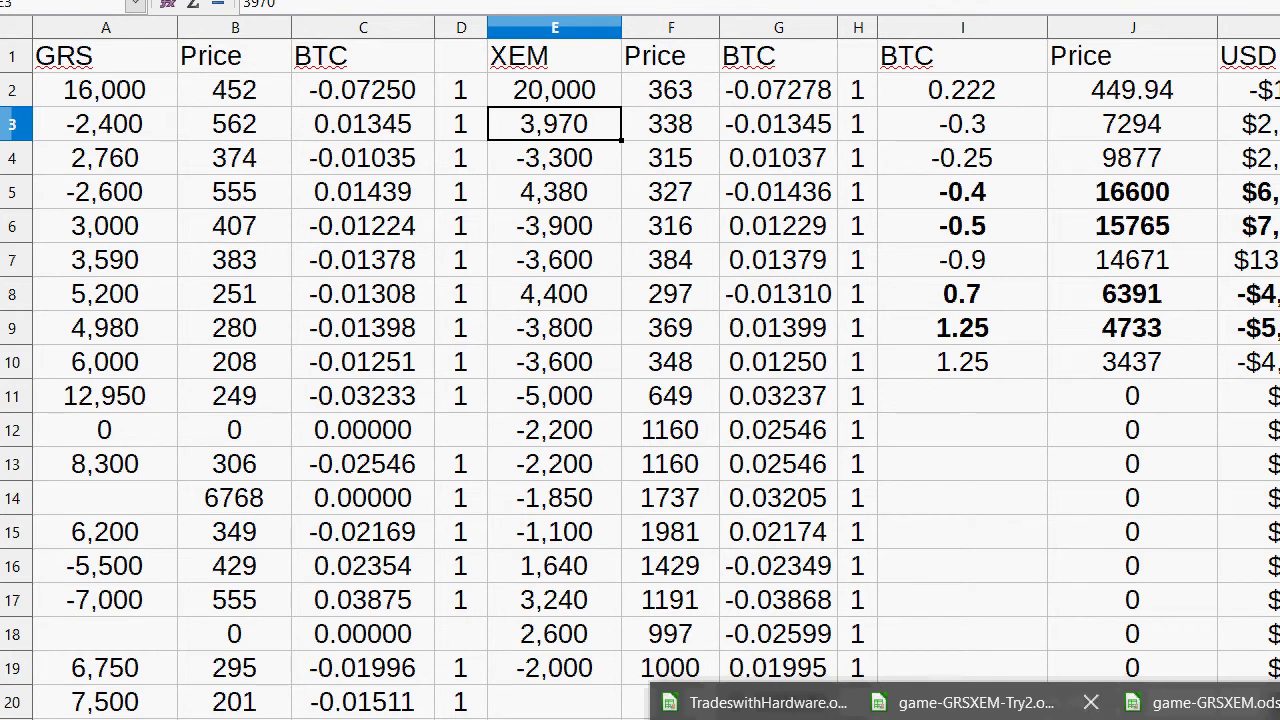
# Step: Switch to the game spreadsheet and check its opening BTC, GRS and XEM trades in row 2
pyautogui.click(1085, 702)
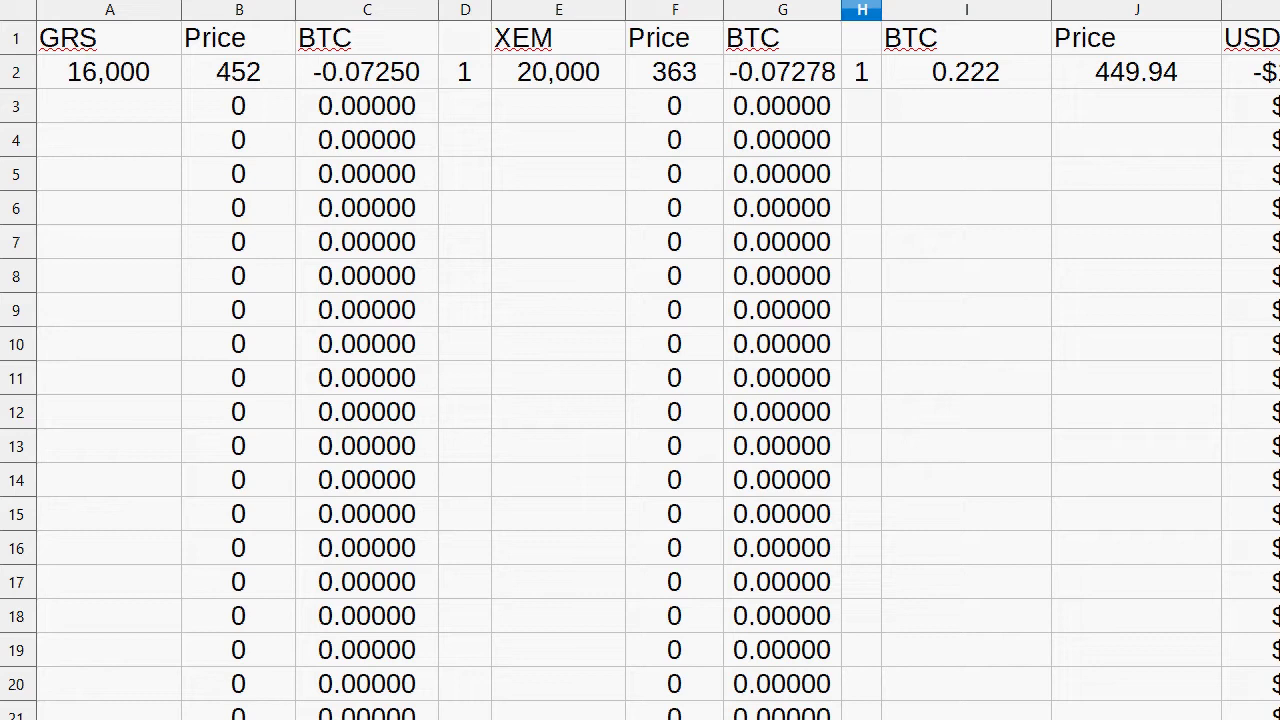
pyautogui.hscroll(1, 390, 711)
pyautogui.hscroll(-1, 390, 711)
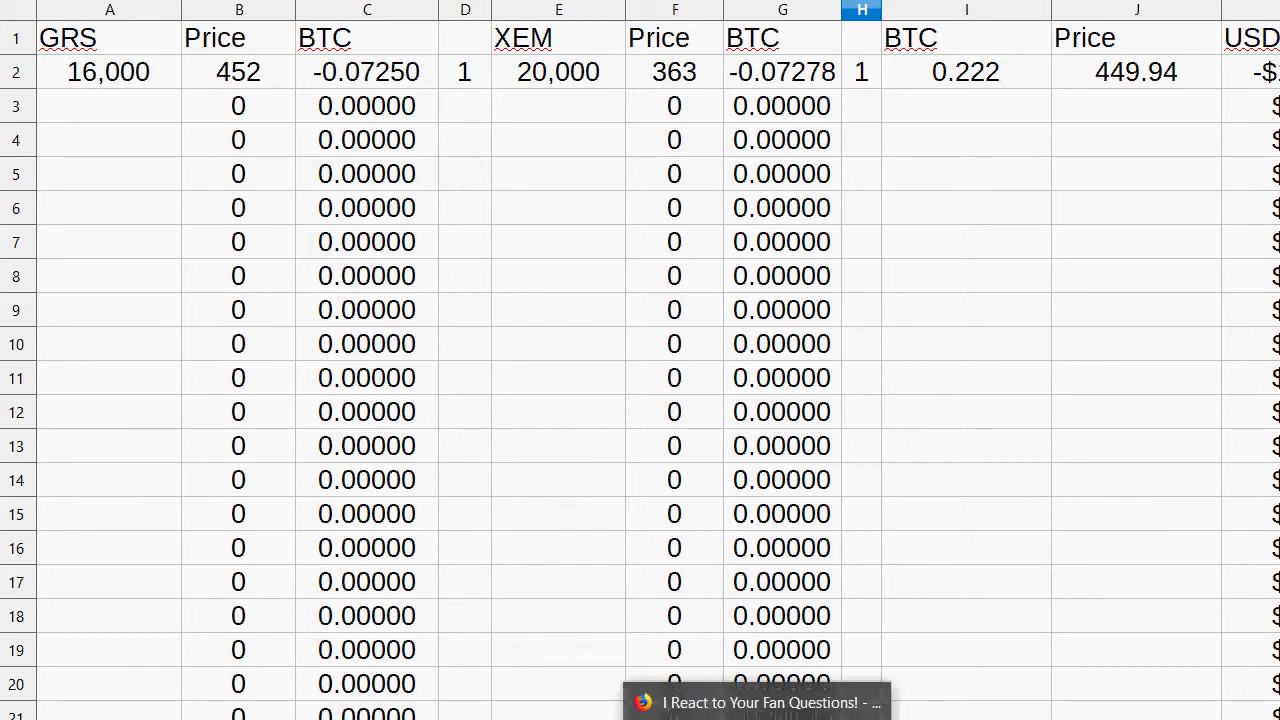
pyautogui.click(998, 142)
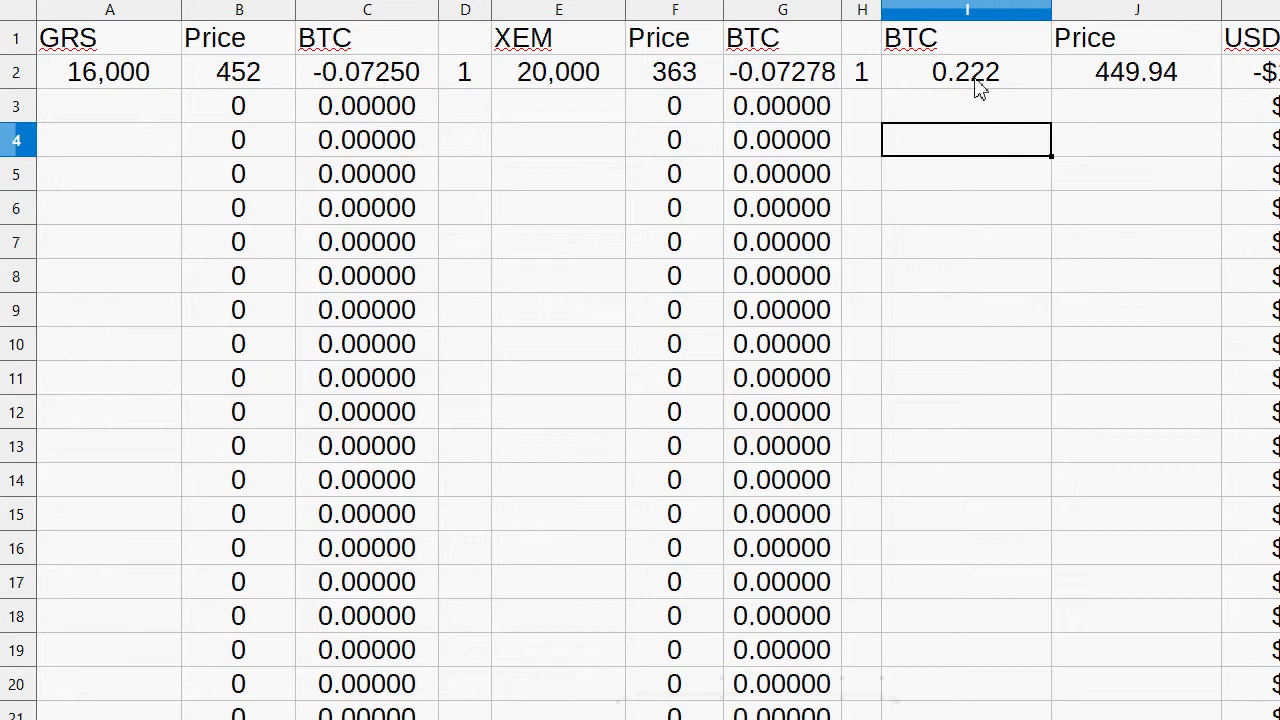
pyautogui.click(968, 88)
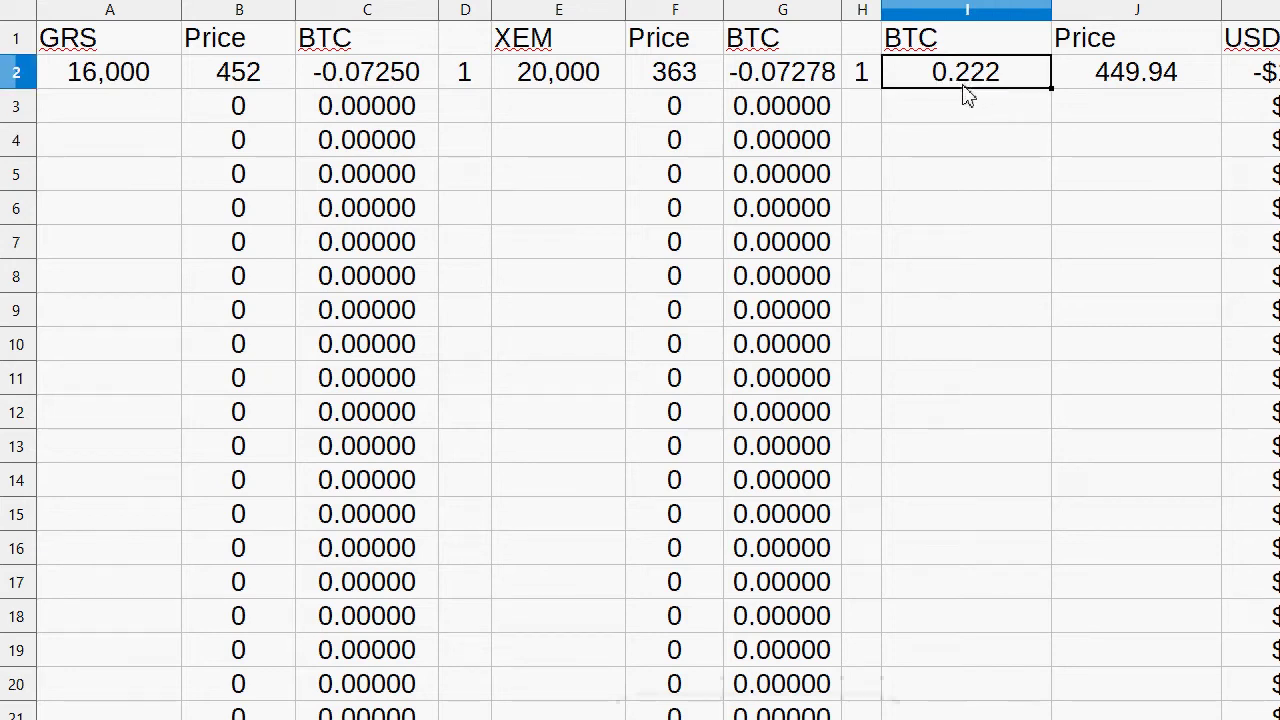
pyautogui.click(114, 112)
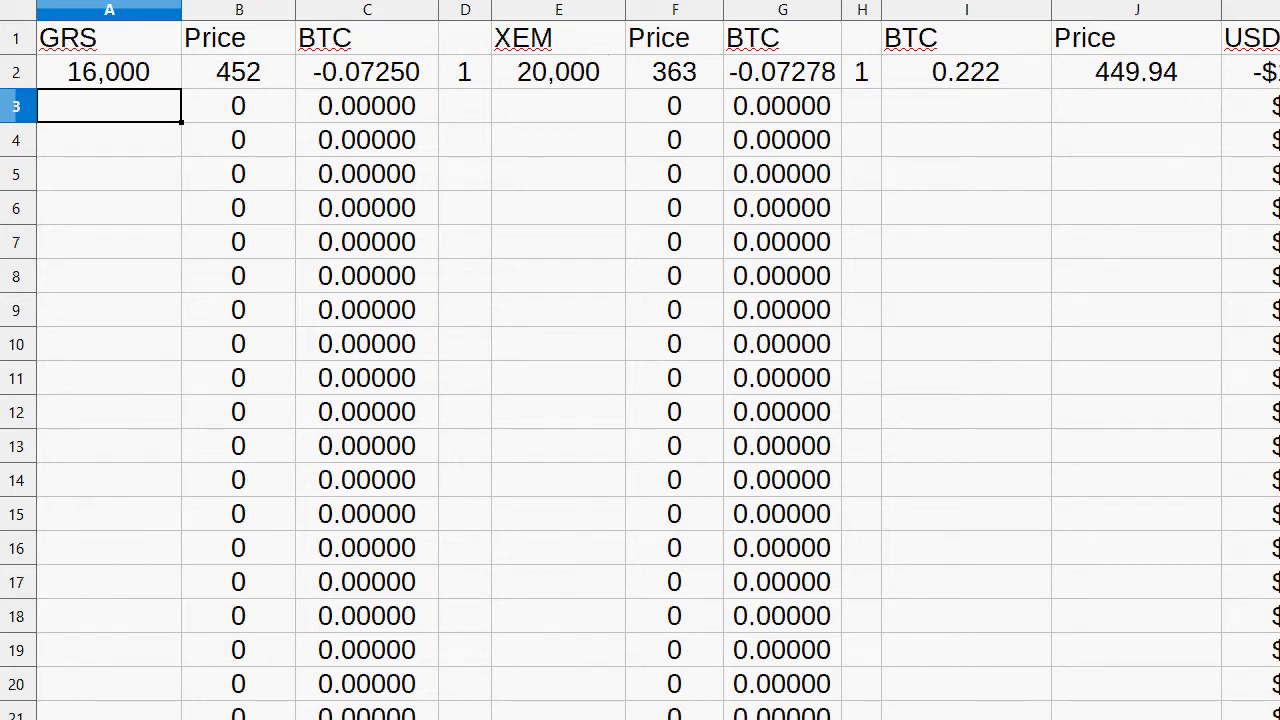
# Step: Narrow the NOTES1, NOTES2 and NOTES3 columns on the price history sheet so all three fit in view
pyautogui.hotkey('ctrl', 'pagedown')
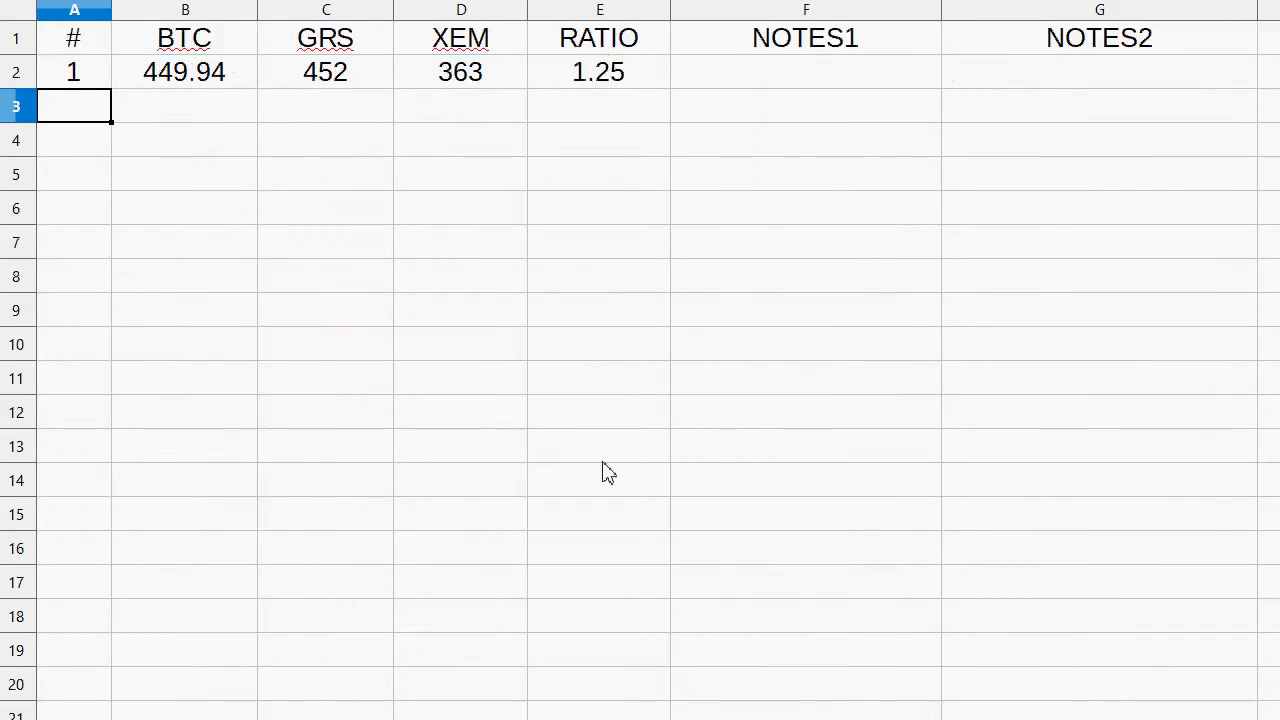
pyautogui.moveTo(942, 9); pyautogui.dragTo(842, 9)
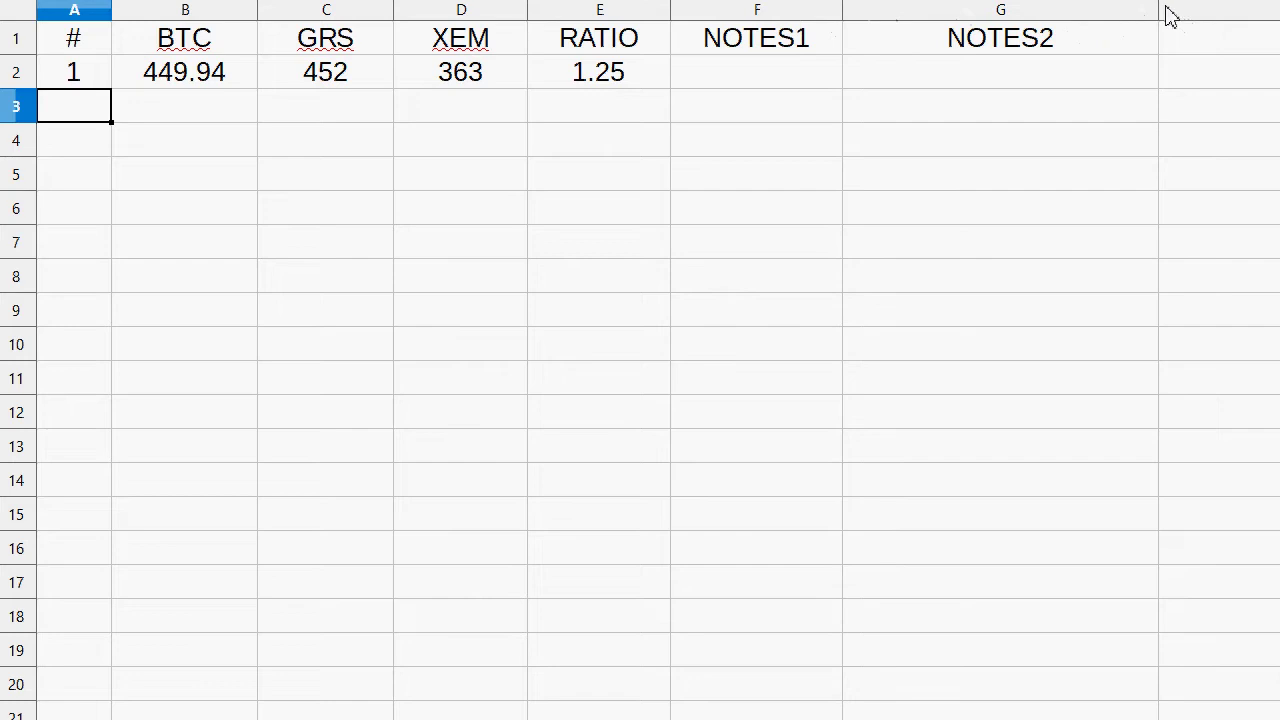
pyautogui.moveTo(1160, 10); pyautogui.dragTo(1034, 20)
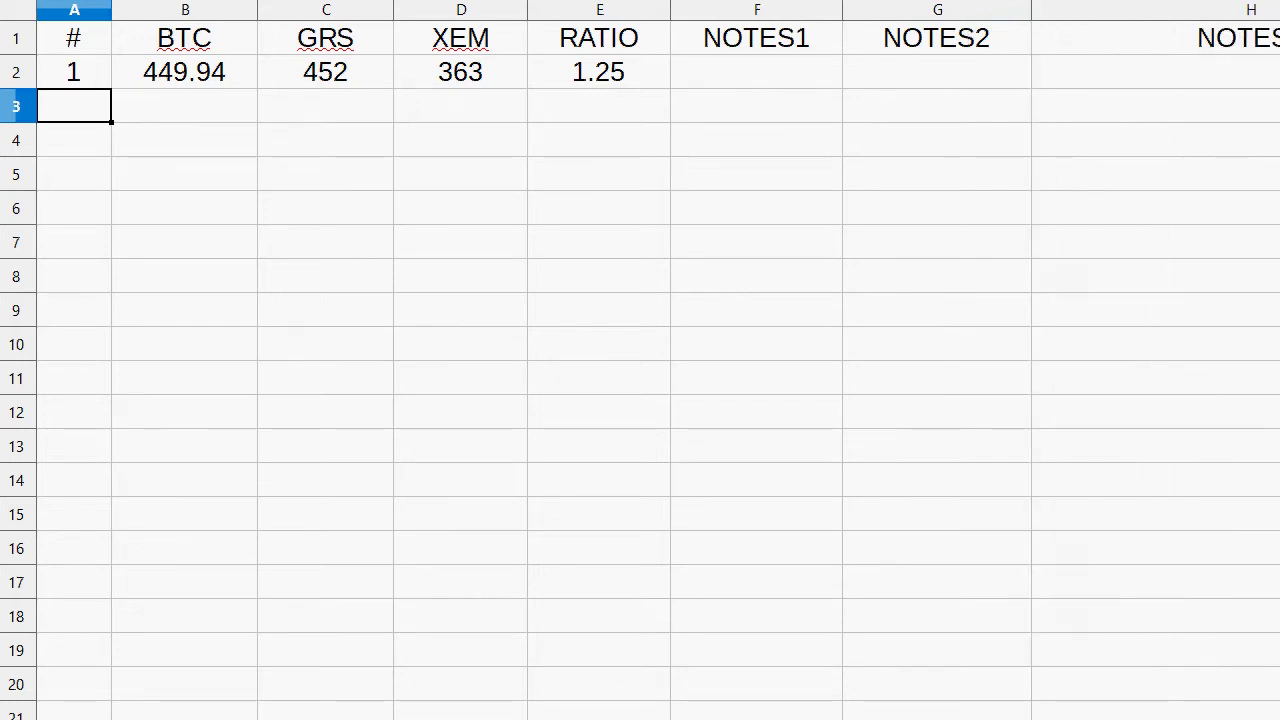
pyautogui.hotkey('ctrl', 'a')
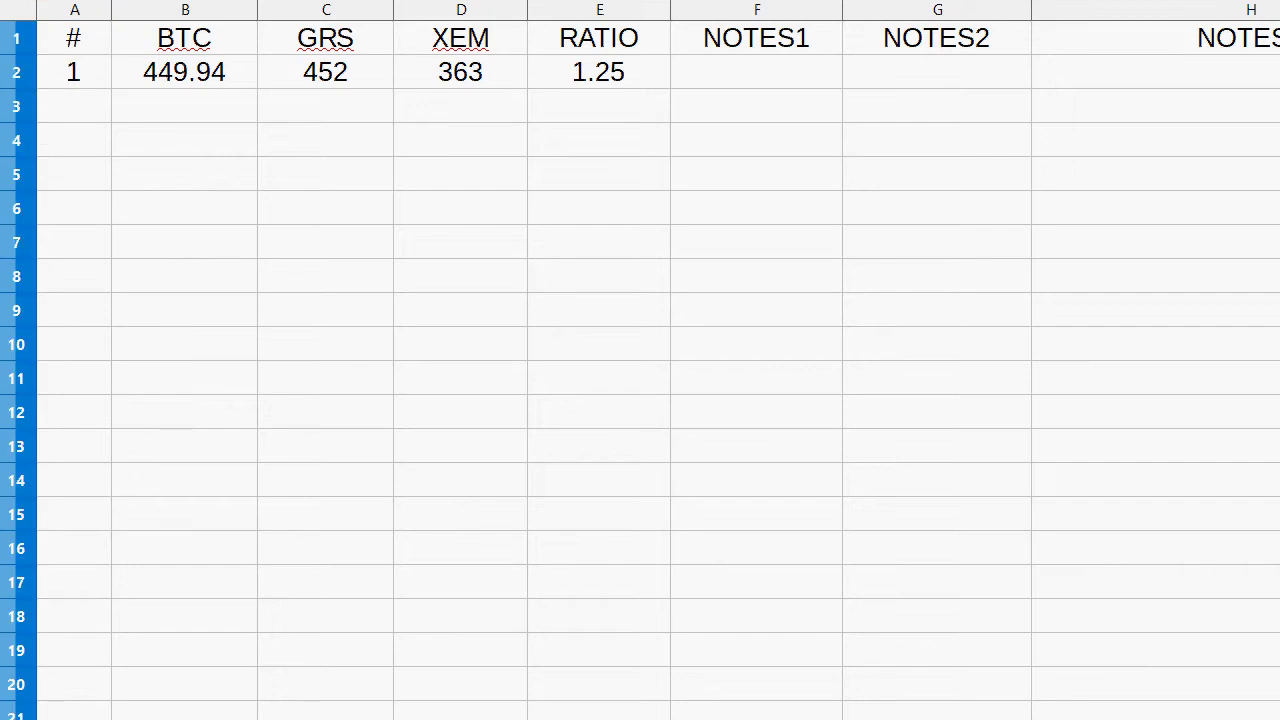
pyautogui.moveTo(1279, 10); pyautogui.dragTo(1256, 10)
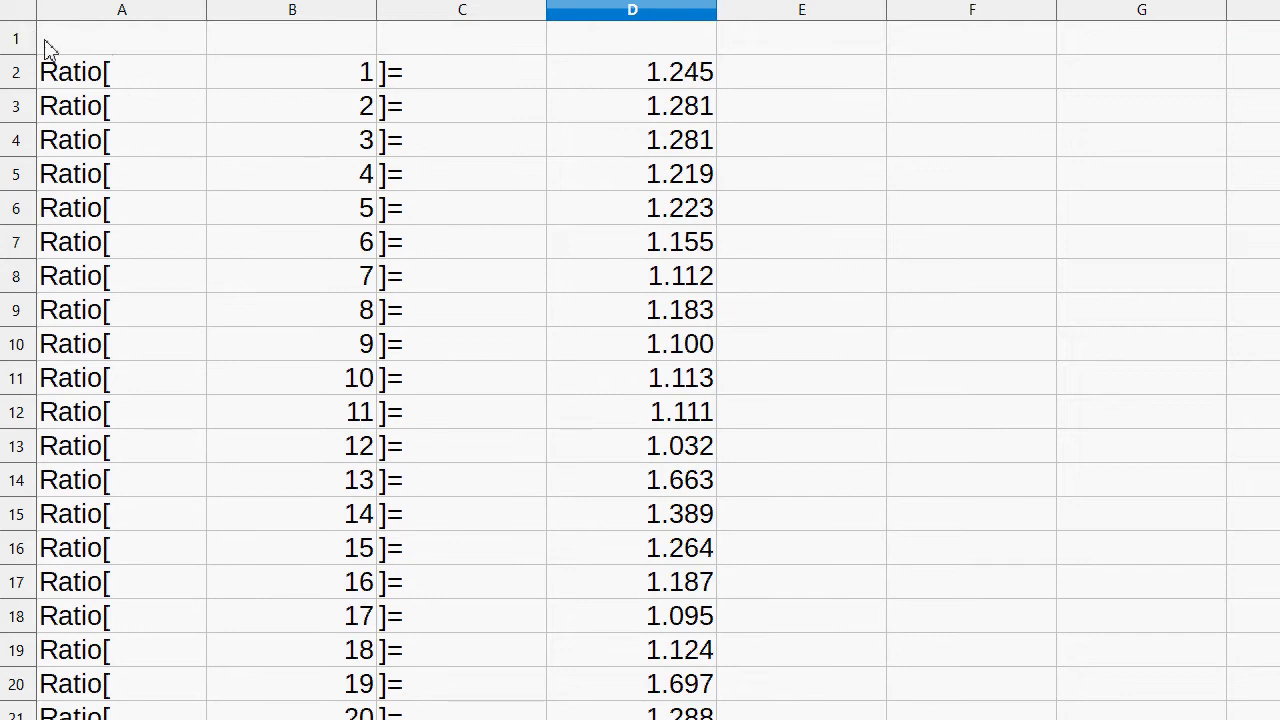
# Step: Delete the whole list of numbered ratios from columns A to F of the ratio sheet
pyautogui.moveTo(46, 42); pyautogui.dragTo(958, 676)
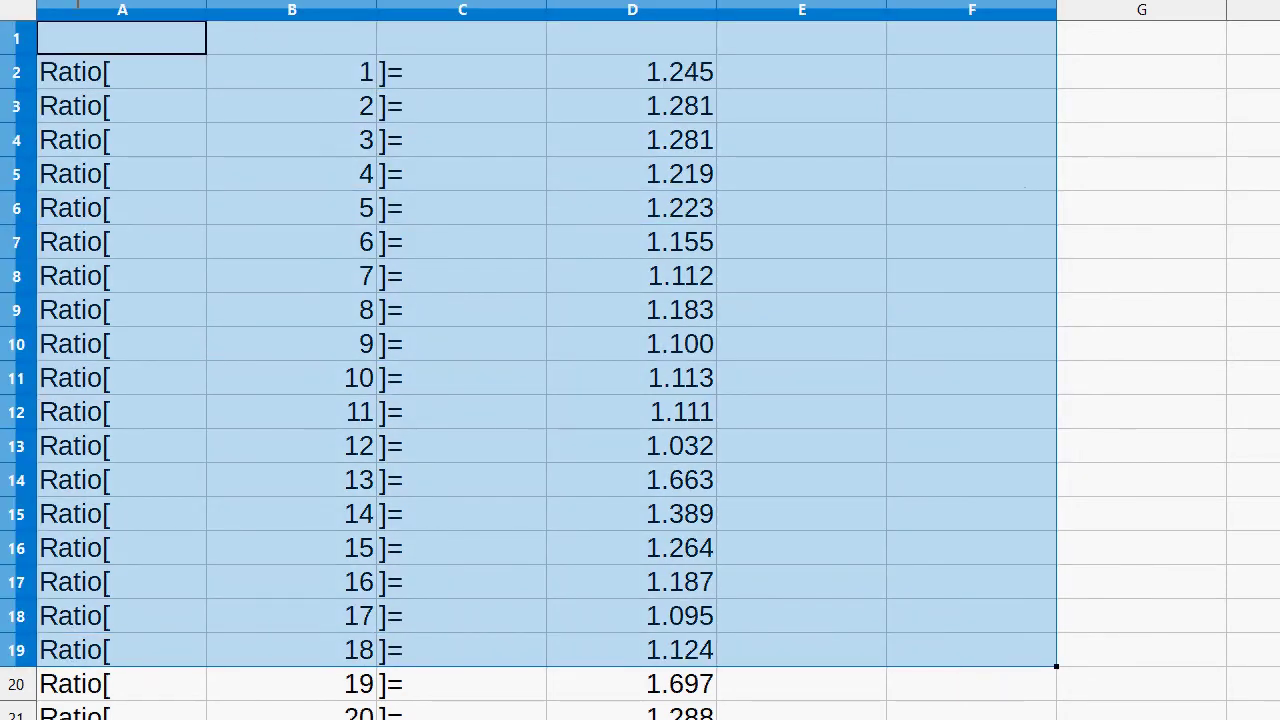
pyautogui.hotkey('shift', 'Down')
pyautogui.hotkey('shift', 'Down')
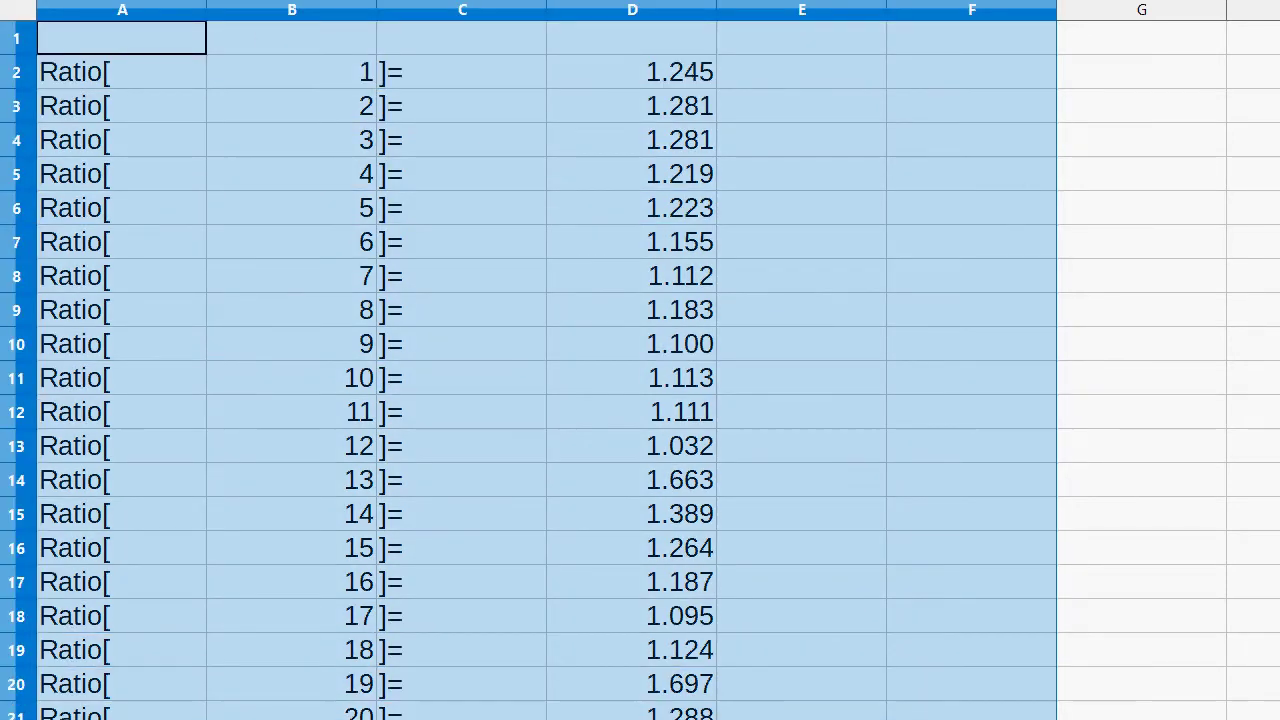
pyautogui.press('BackSpace')
pyautogui.press('Return')
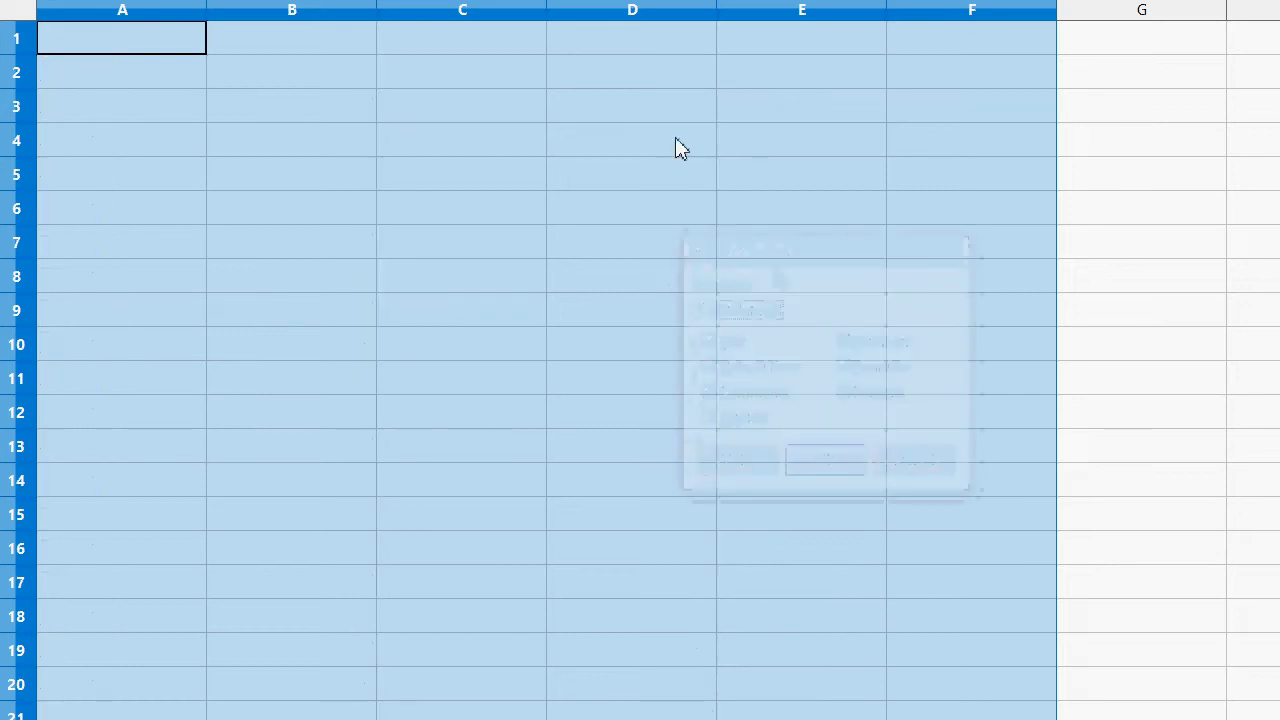
pyautogui.click(281, 112)
pyautogui.click(140, 76)
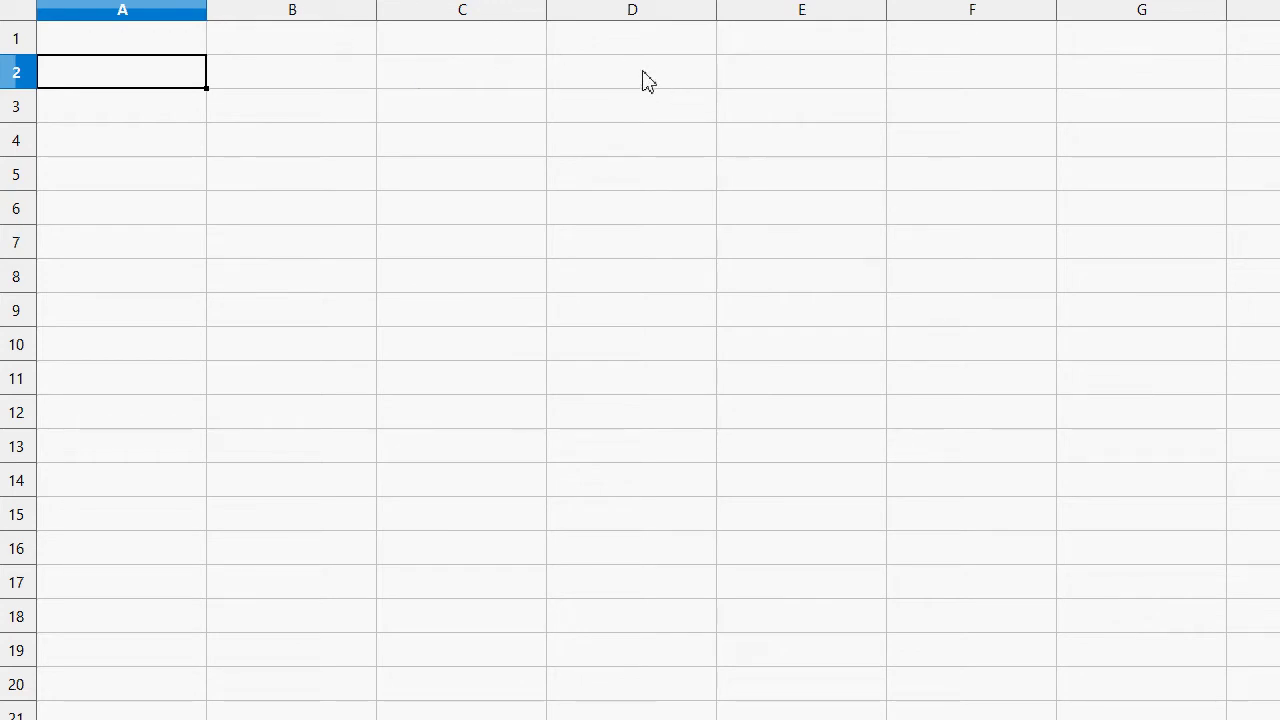
# Step: Check the game's portfolio summary of ownership, prices, USD net and BTC values
pyautogui.click(221, 52)
pyautogui.click(145, 60)
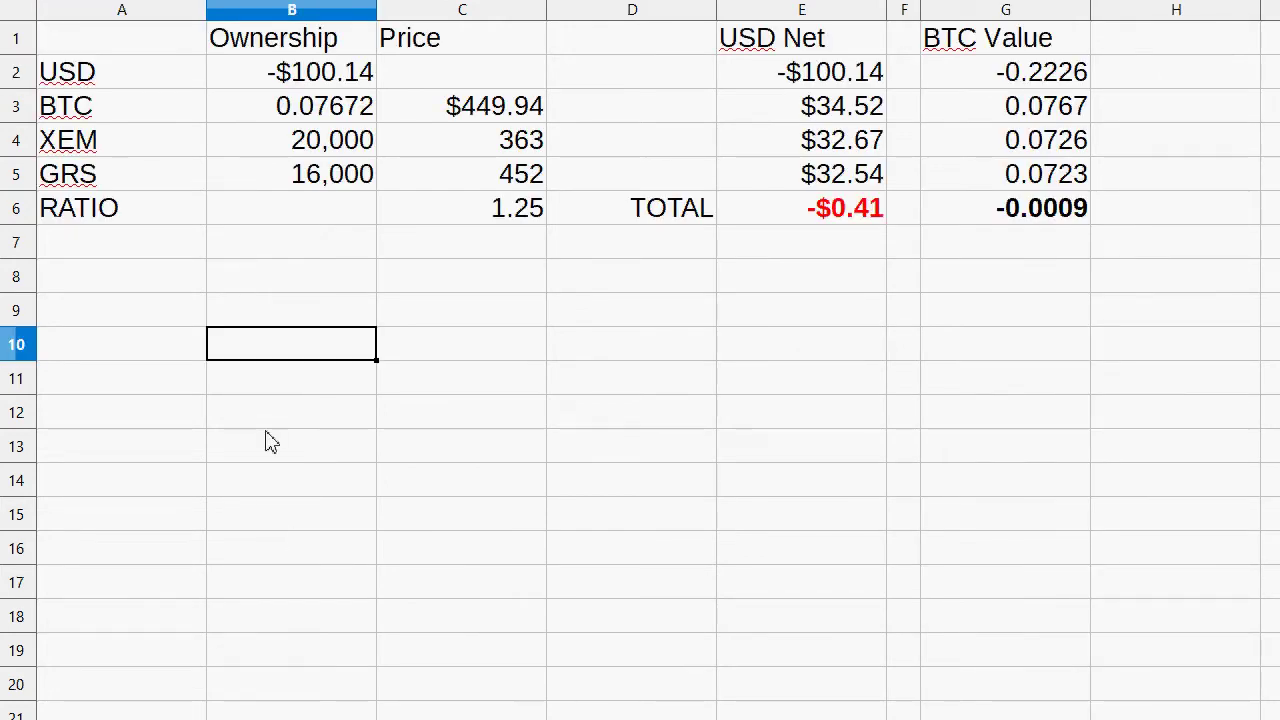
pyautogui.click(250, 414)
pyautogui.click(193, 360)
pyautogui.moveTo(193, 360); pyautogui.dragTo(625, 548)
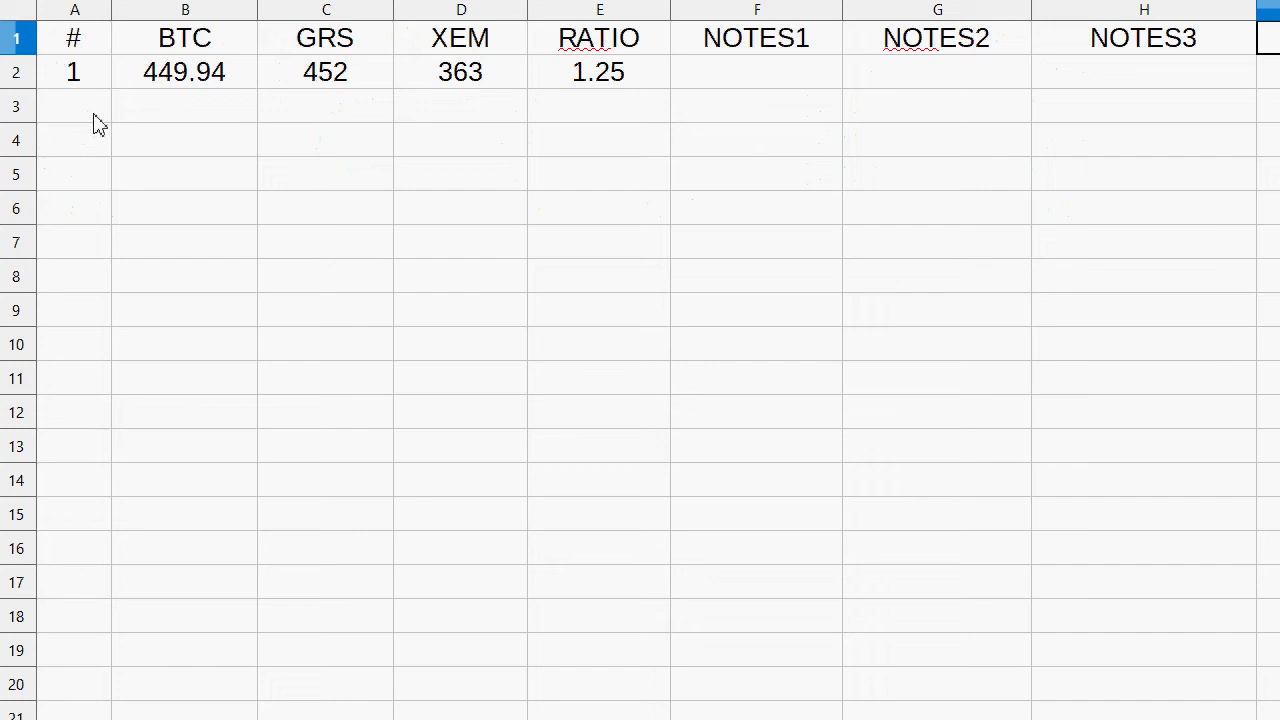
# Step: Fill price history row 3 with 2, 456.53, 465, 363, 1.28 and row 4 with 5, 448.43, 460, 359, 1.28
pyautogui.click(95, 117)
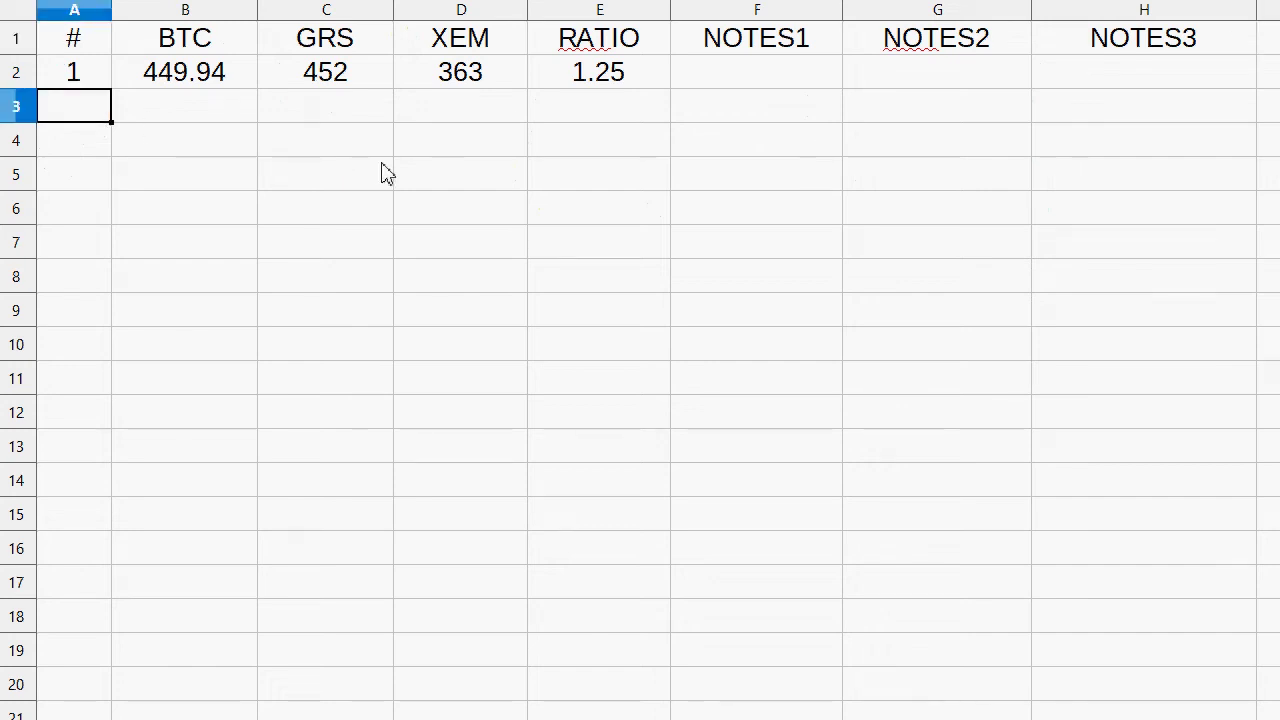
pyautogui.write('2\t456.53\t465\t363\t1.28')
pyautogui.press('Return')
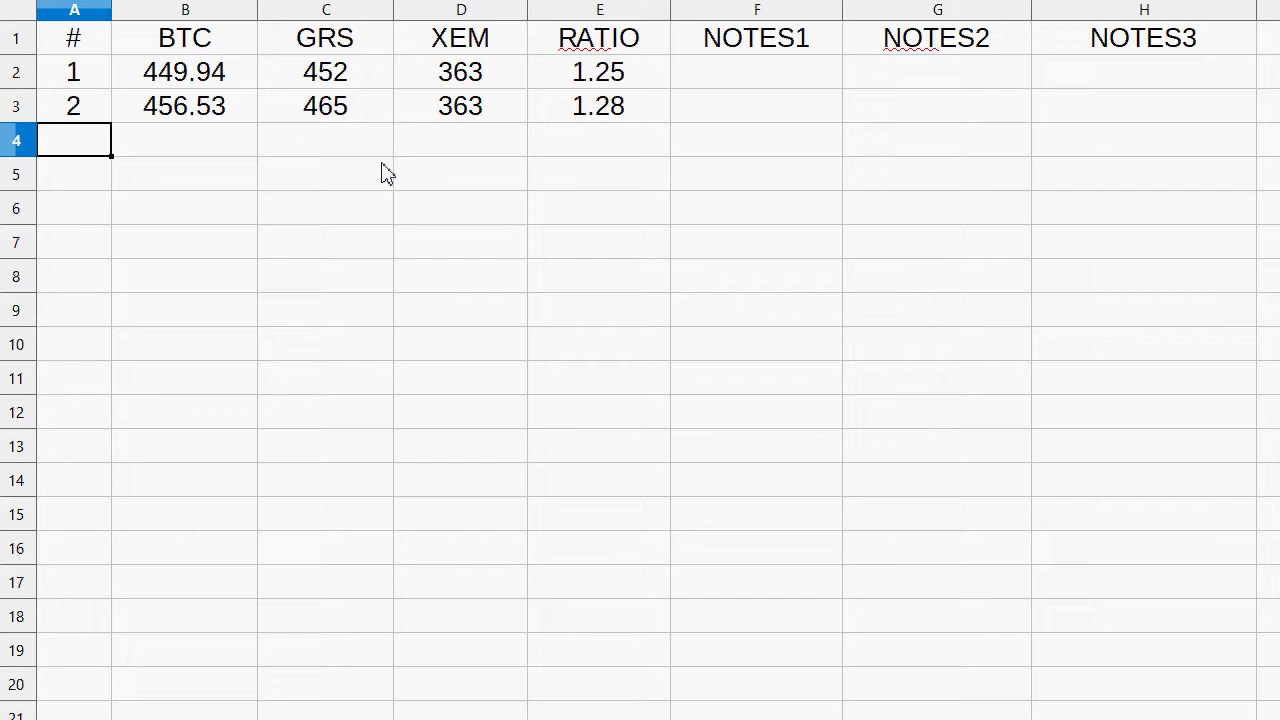
pyautogui.write('5\t448.43\t460\t359\t1.28')
pyautogui.press('Return')
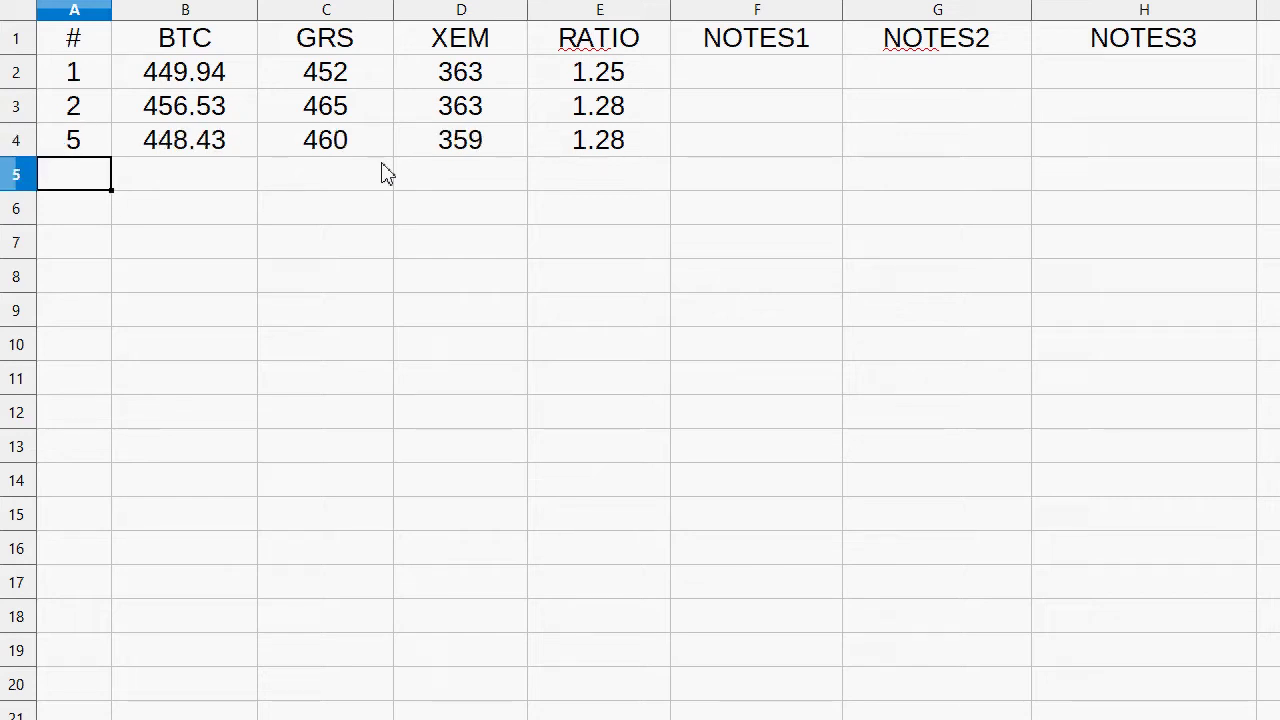
# Step: Fill price history row 5 with # 5, BTC 452.99, GRS 428, XEM 351 and RATIO 1.22
pyautogui.write('5')
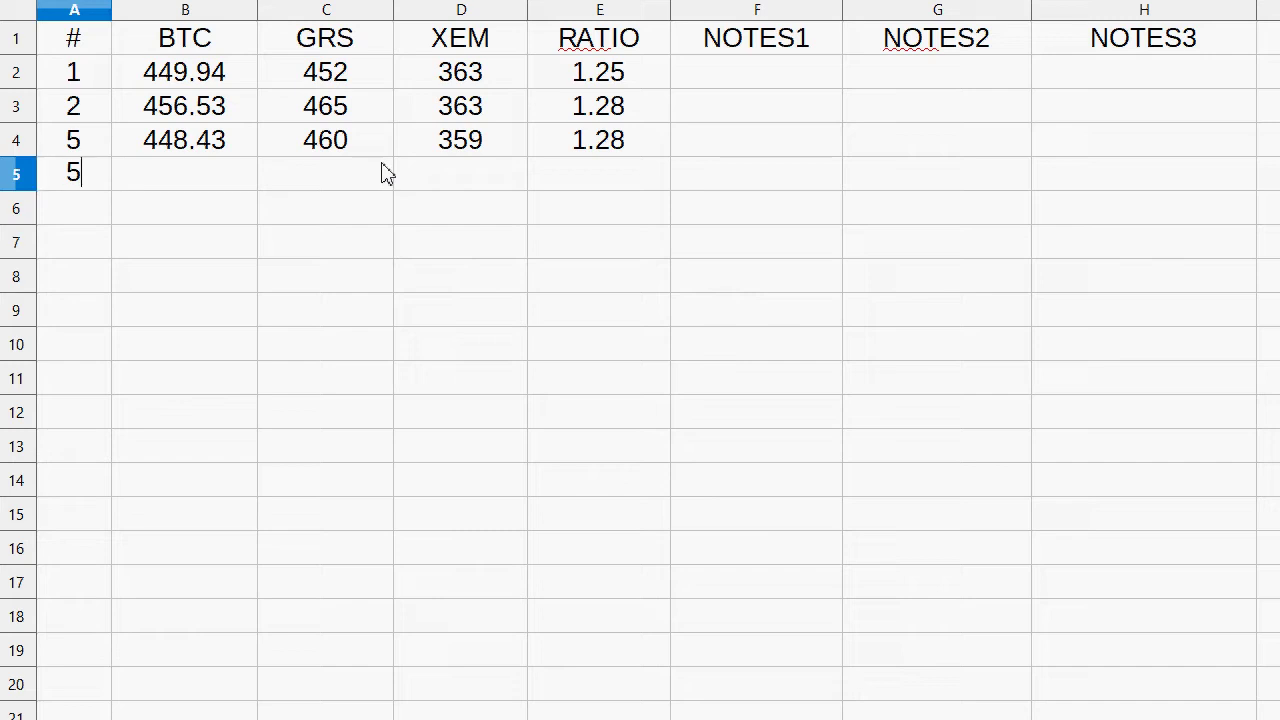
pyautogui.write('\t452.99\t428\t351\t1.22')
pyautogui.press('Return')
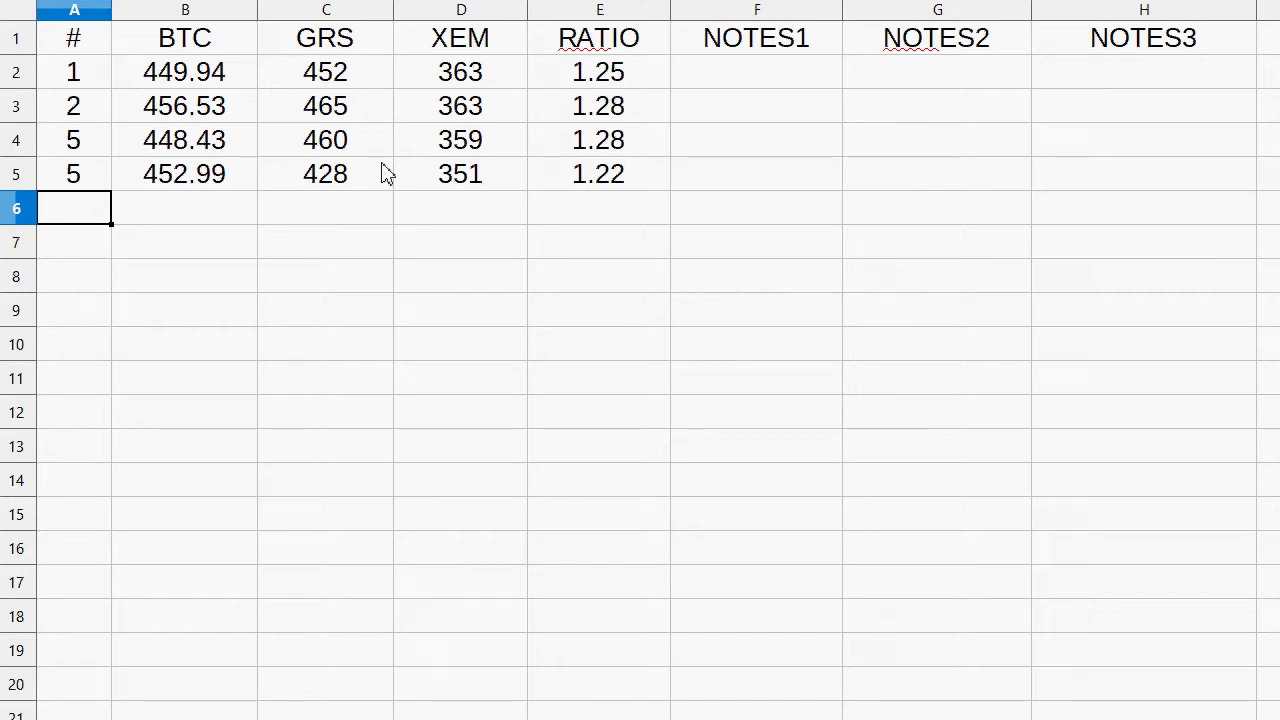
# Step: Examine how the XEM, GRS and RATIO values move across rows 2 to 5
pyautogui.moveTo(476, 72); pyautogui.dragTo(484, 188)
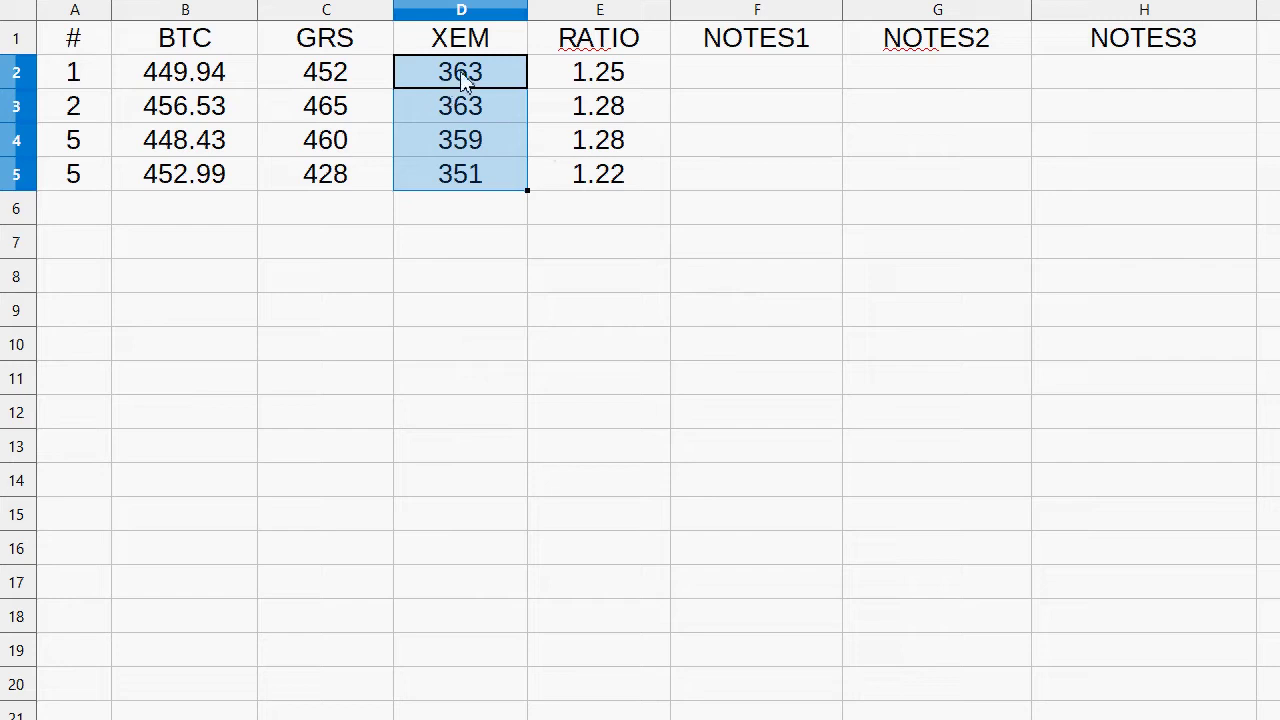
pyautogui.moveTo(343, 75); pyautogui.dragTo(352, 172)
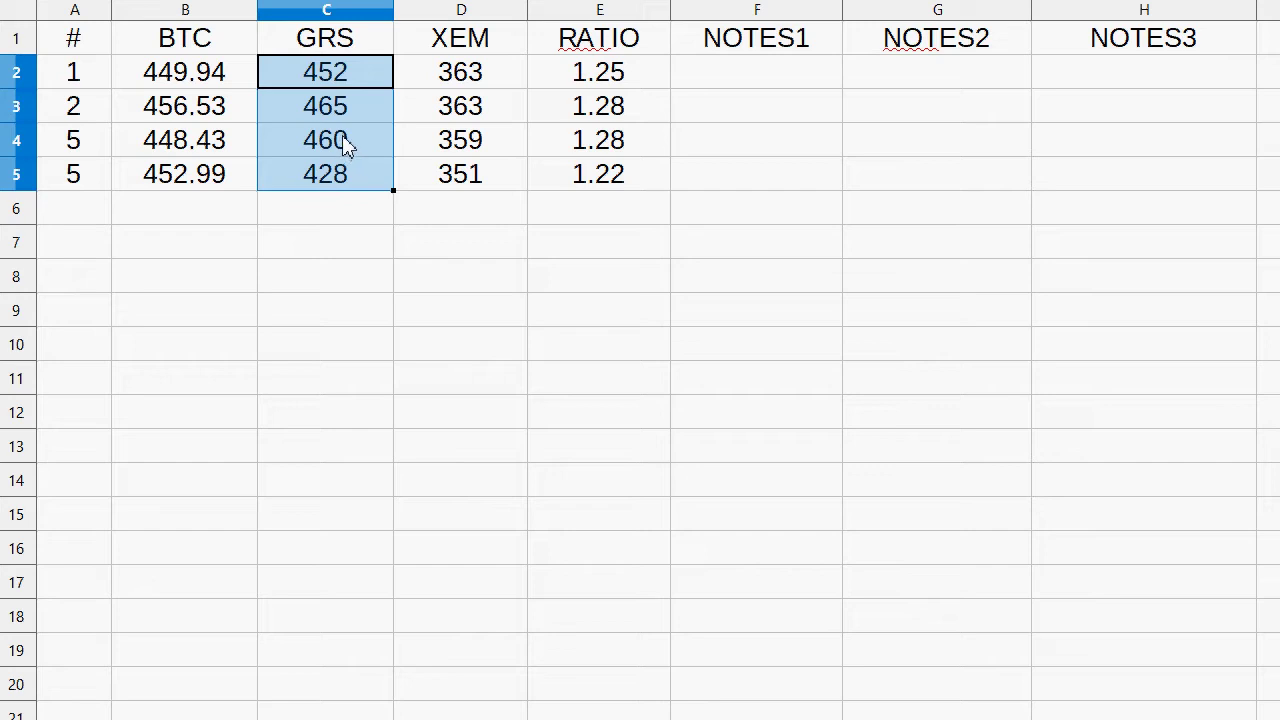
pyautogui.click(609, 78)
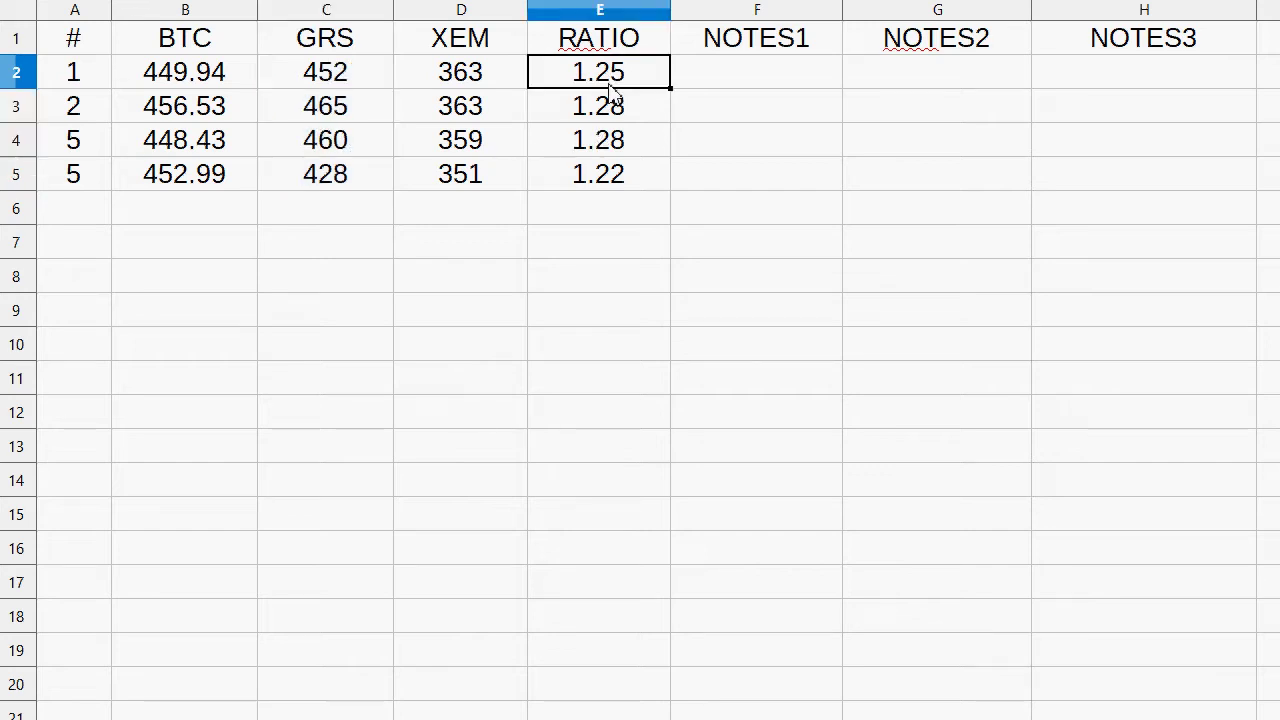
pyautogui.moveTo(610, 88); pyautogui.dragTo(611, 171)
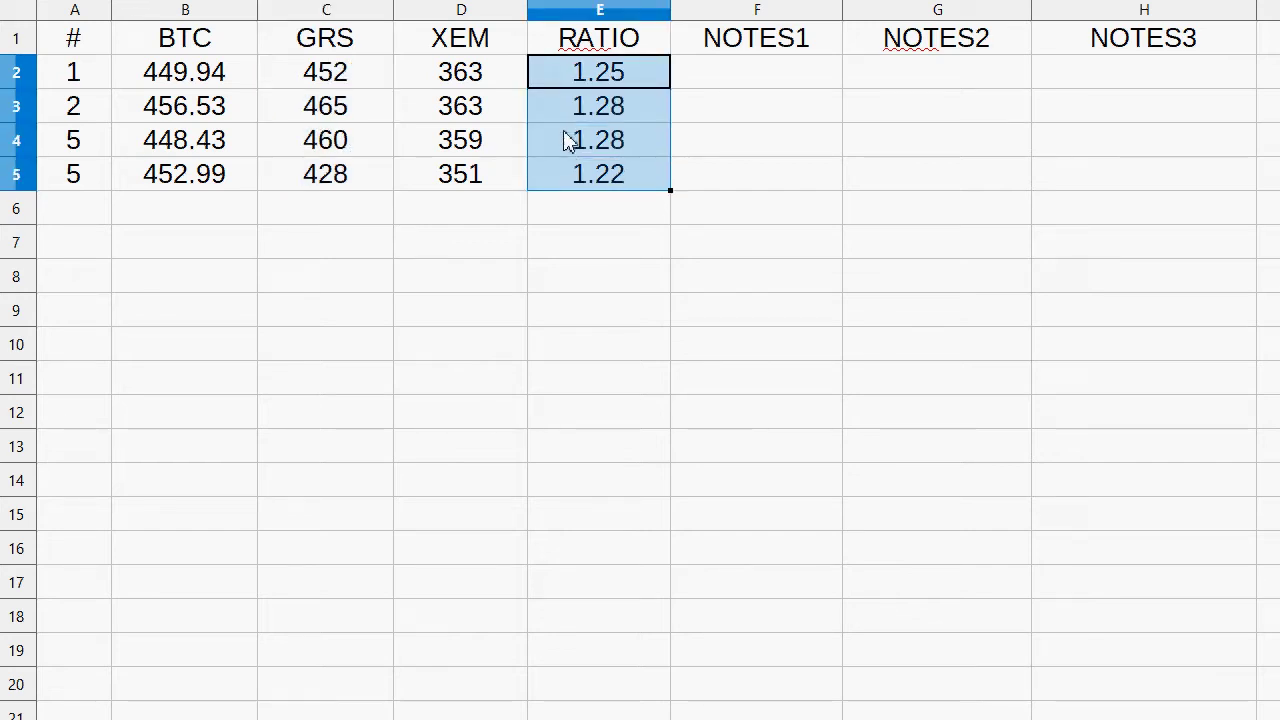
# Step: Fill price history row 6 with # 1, BTC 444.06, GRS 428, XEM 350 and RATIO 1.22
pyautogui.press('Down')
pyautogui.press('Left')
pyautogui.press('Left')
pyautogui.press('Left')
pyautogui.press('Left')
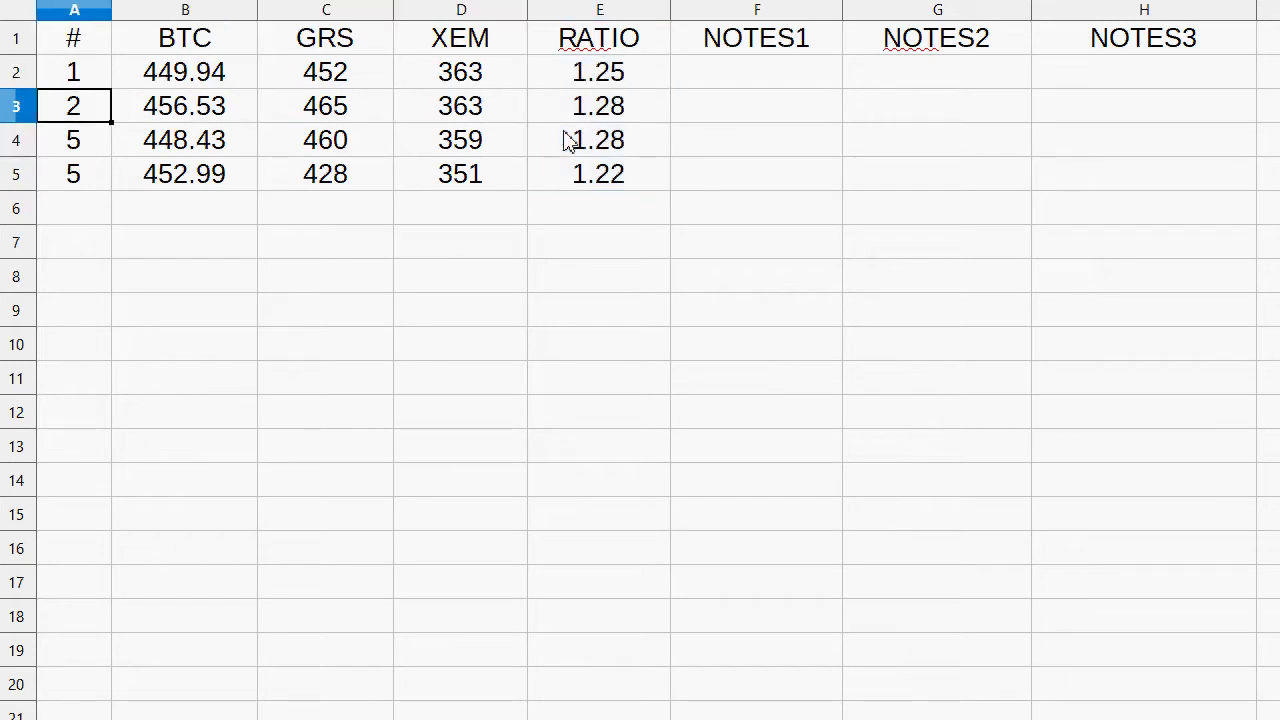
pyautogui.press('Down')
pyautogui.press('Down')
pyautogui.press('Down')
pyautogui.write('1')
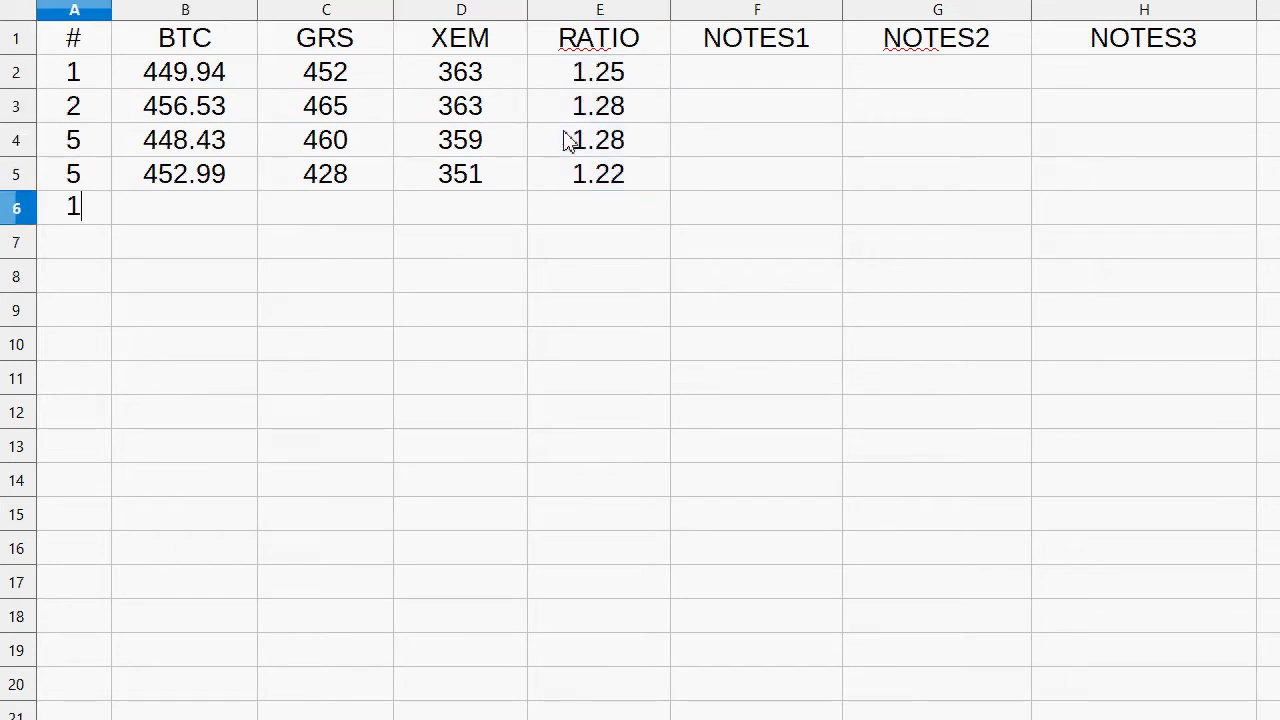
pyautogui.press('Tab')
pyautogui.write('444.06\t428\t350\t1.22')
pyautogui.press('Return')
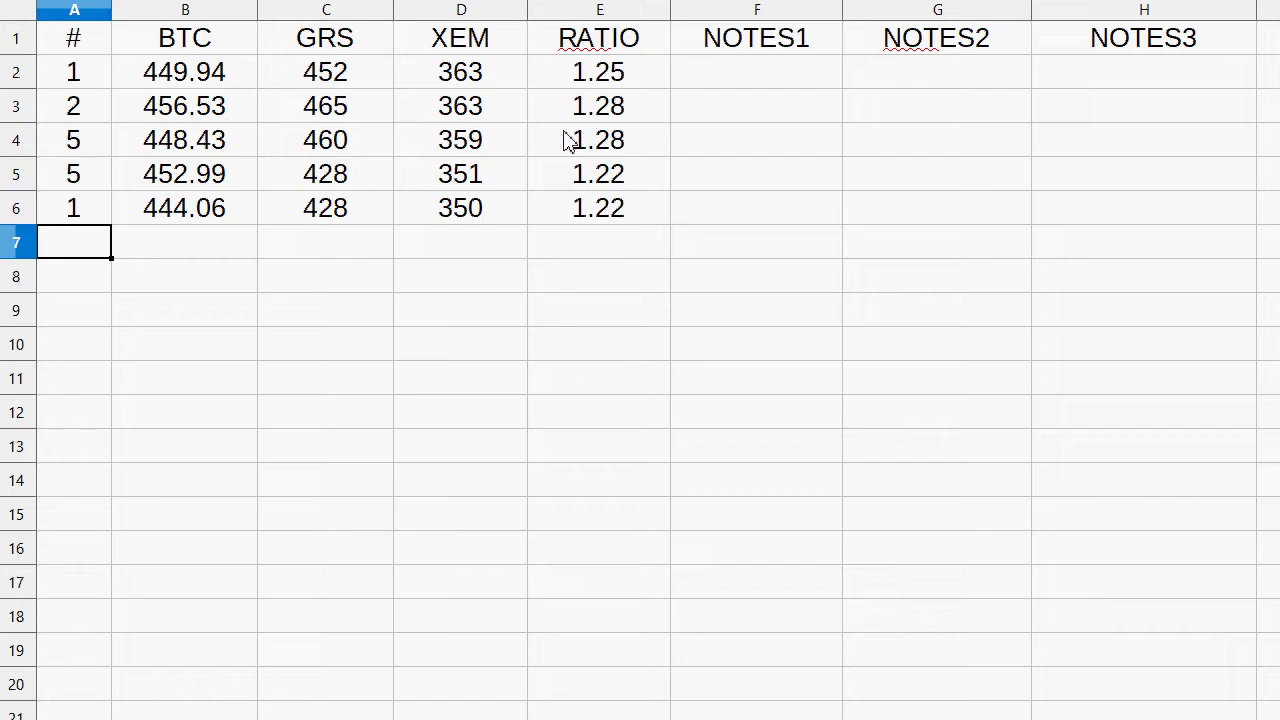
# Step: Fill price history row 7 with 1, 451.18, 403, 349, 1.15 and row 8 with 1, 447.36, 376, 338, 1.11
pyautogui.write('1')
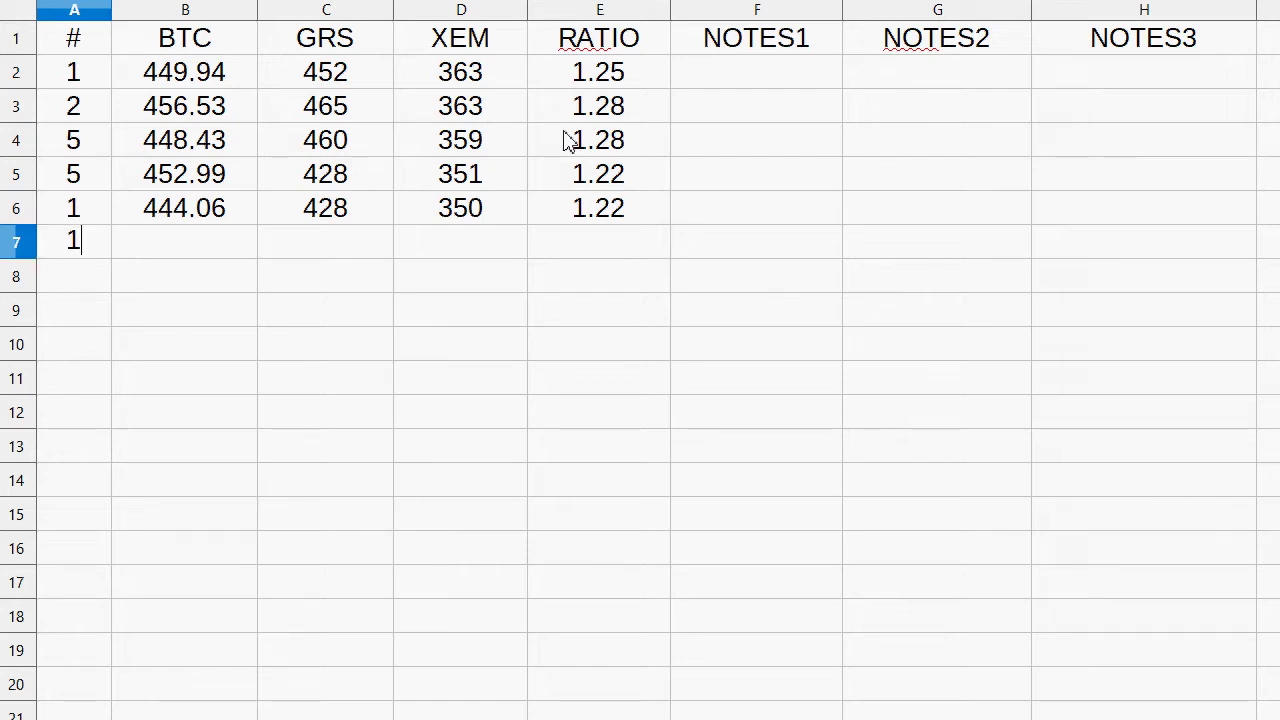
pyautogui.press('Tab')
pyautogui.write('451.18\t403\t349\t1.15')
pyautogui.press('Return')
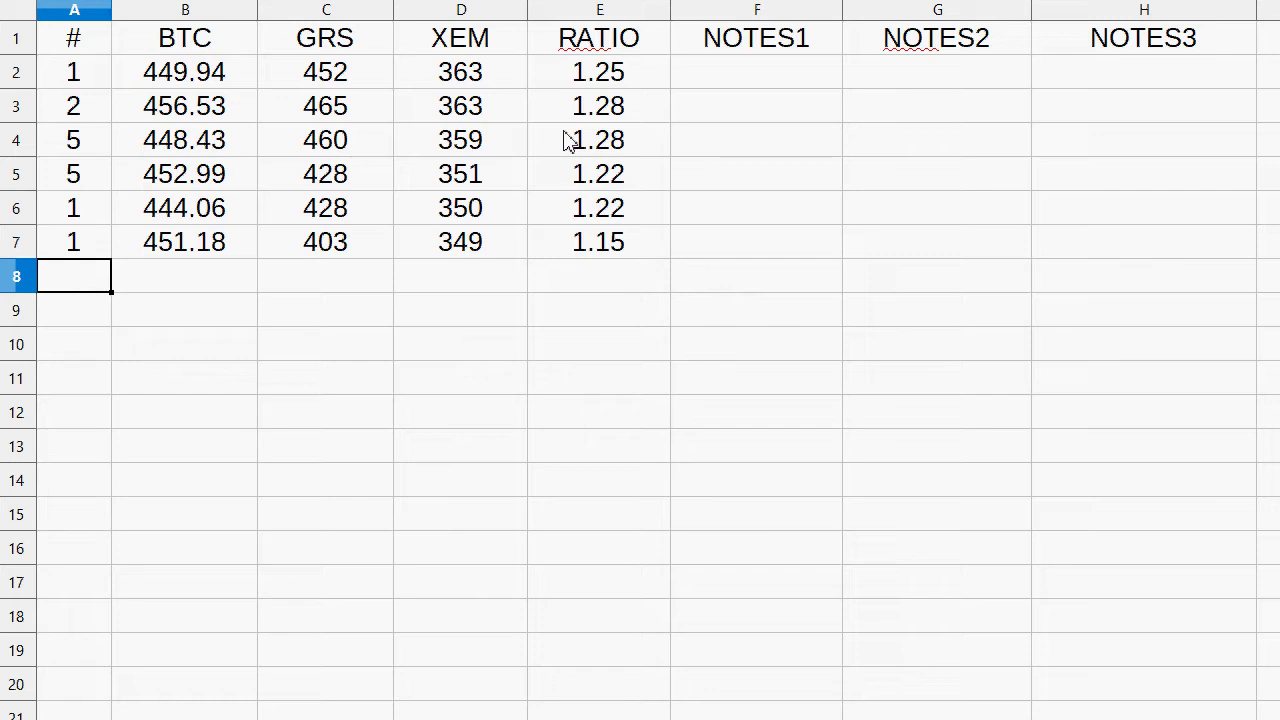
pyautogui.write('1\t447.36\t376\t338\t1.11')
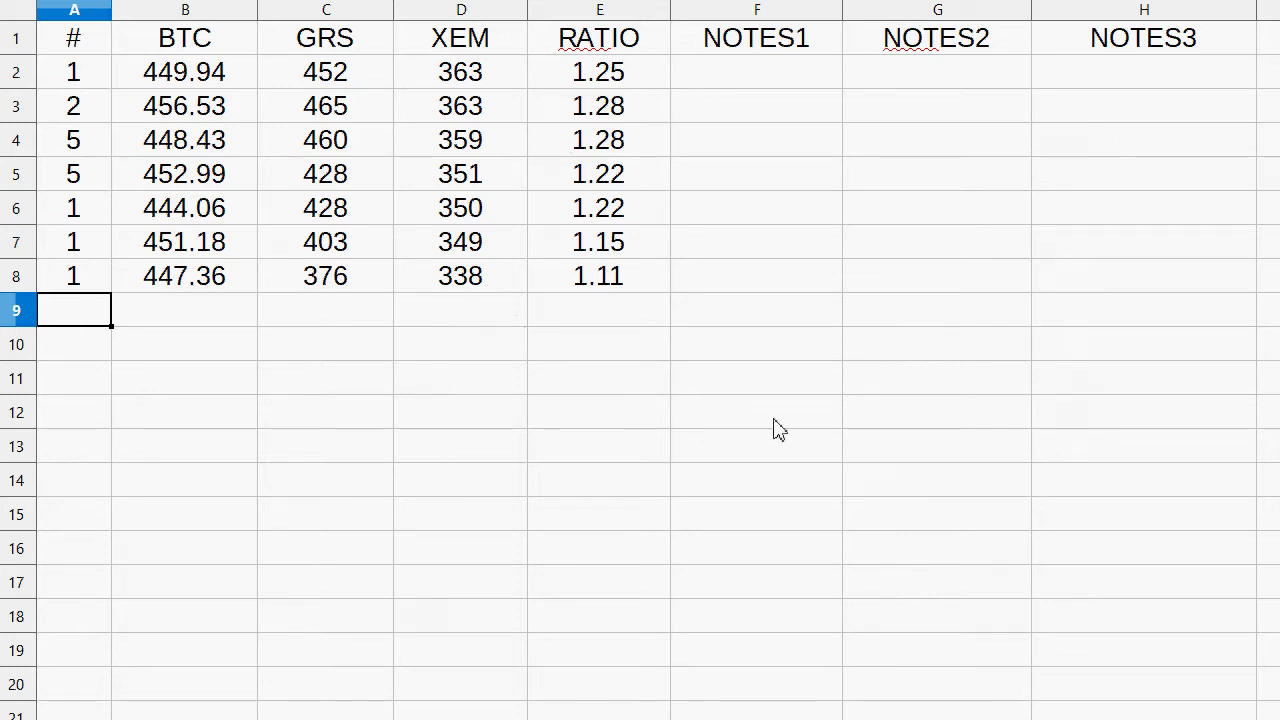
# Step: Fill price history row 9 with 1, 448.5, 408, 345, 1.18 and row 10 with 1, 458.98, 373, 339, 1.10
pyautogui.click(86, 351)
pyautogui.click(73, 317)
pyautogui.write('1')
pyautogui.press('Return')
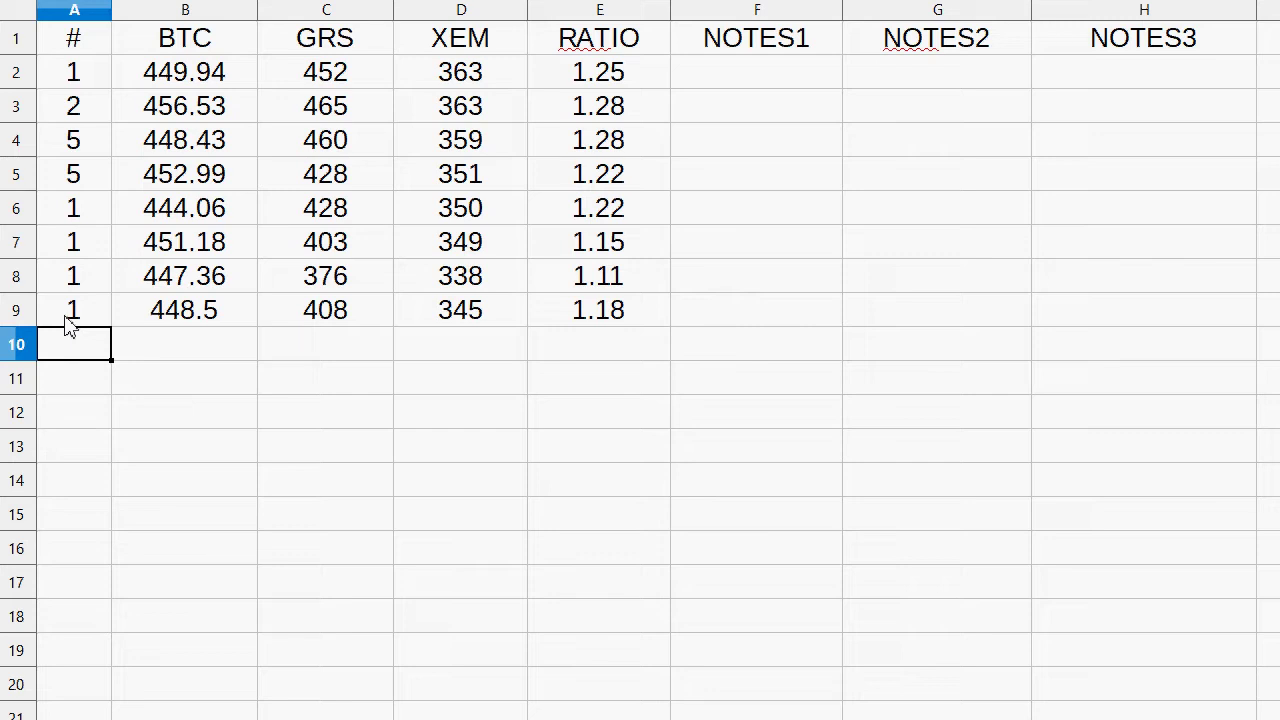
pyautogui.write('1\t458.98\t373\t339\t1.10')
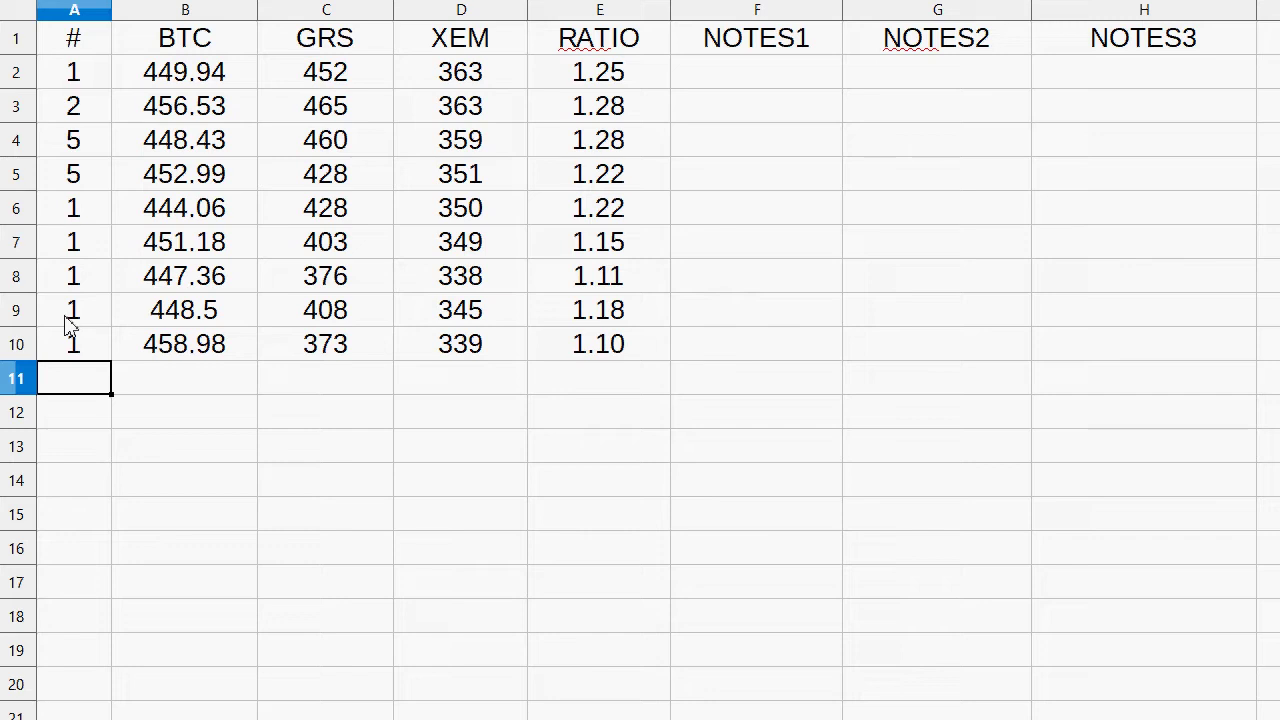
# Step: Fill price history row 11 with 1, 458.97, 364, 327, 1.11 and row 12 with 1, 457.75, 350, 315, 1.11
pyautogui.write('1')
pyautogui.press('Return')
pyautogui.write('1')
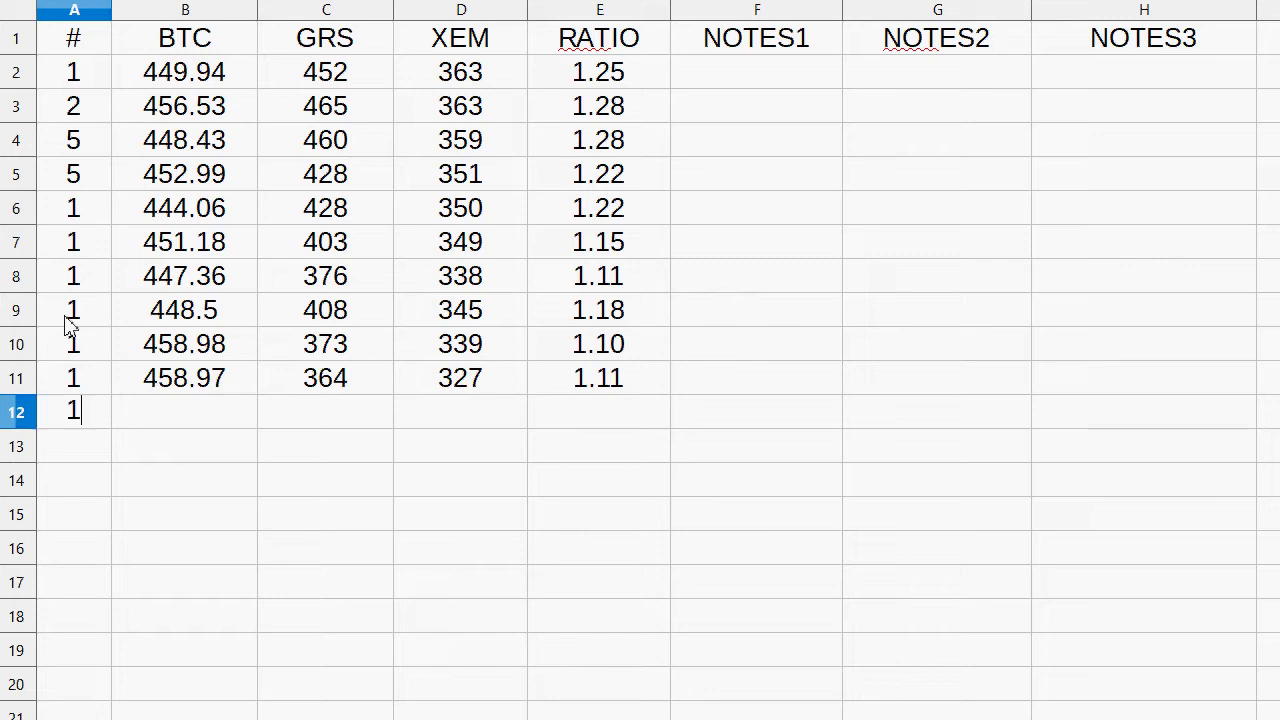
pyautogui.press('Return')
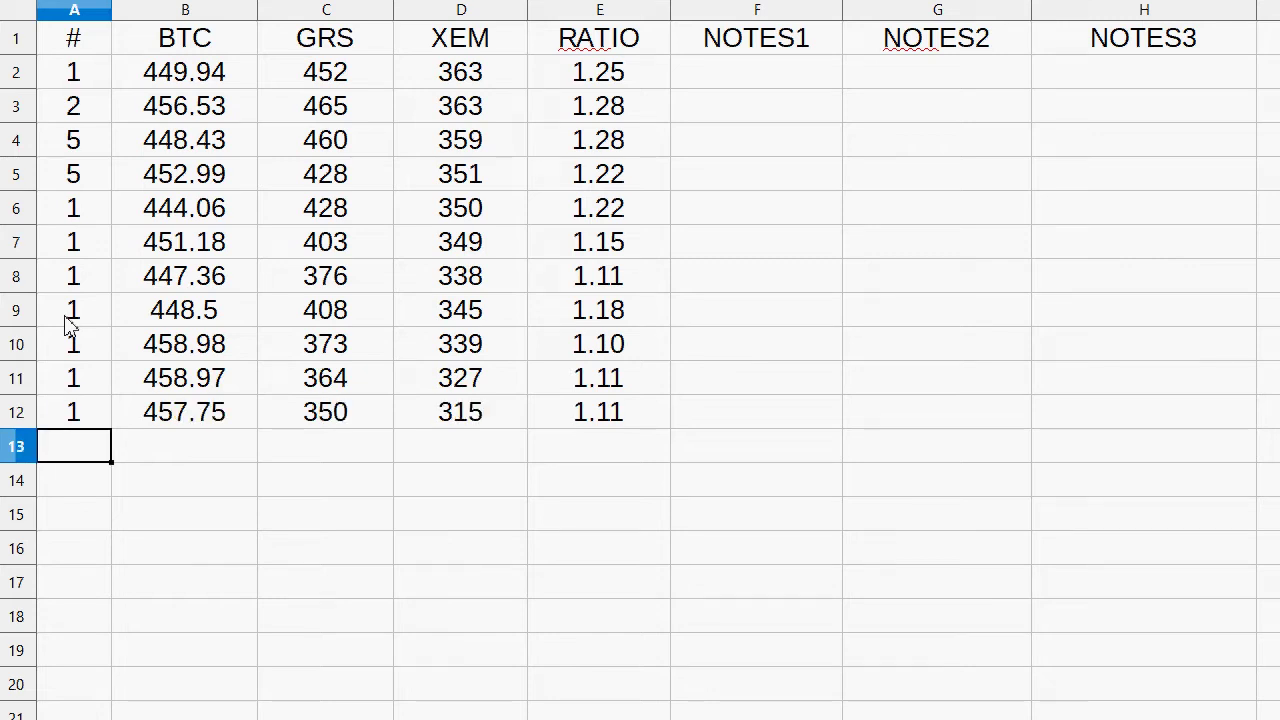
# Step: Fill price history row 13 with 1, 461.49, 350, 339, 1.03 and row 14 with 1, 450.88, 562, 338, 1.66
pyautogui.write('1')
pyautogui.press('Return')
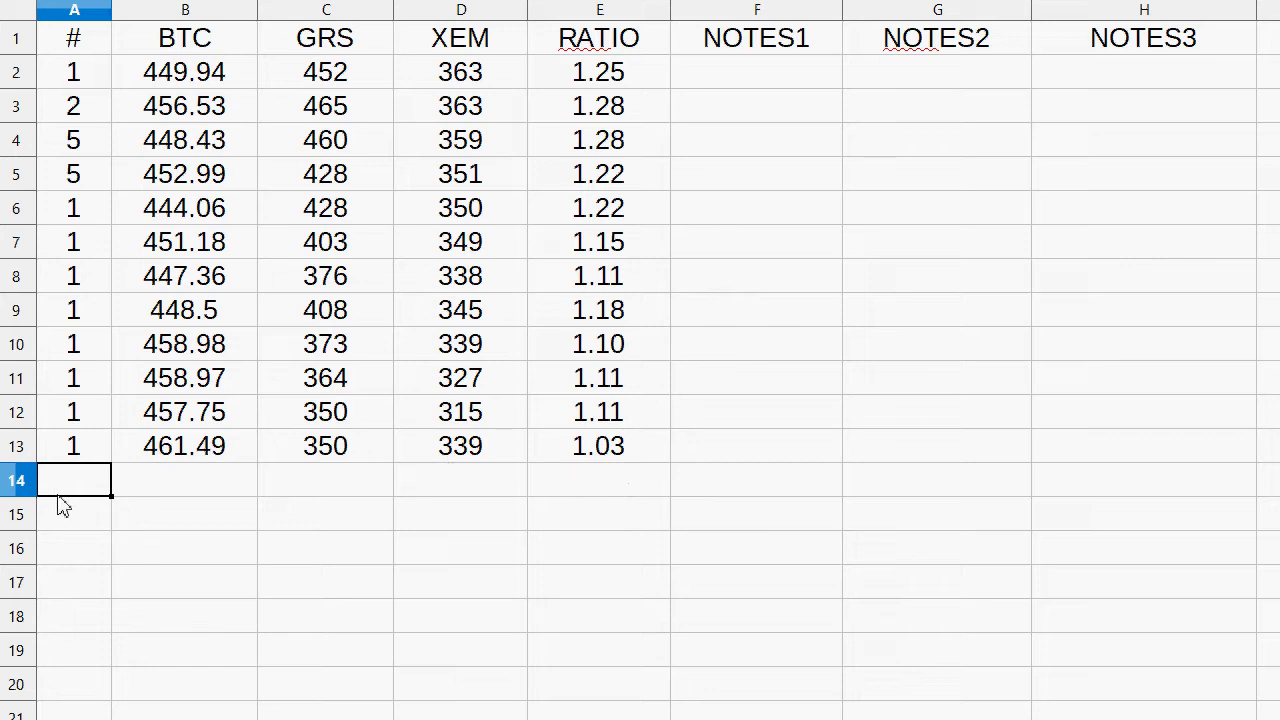
pyautogui.write('1')
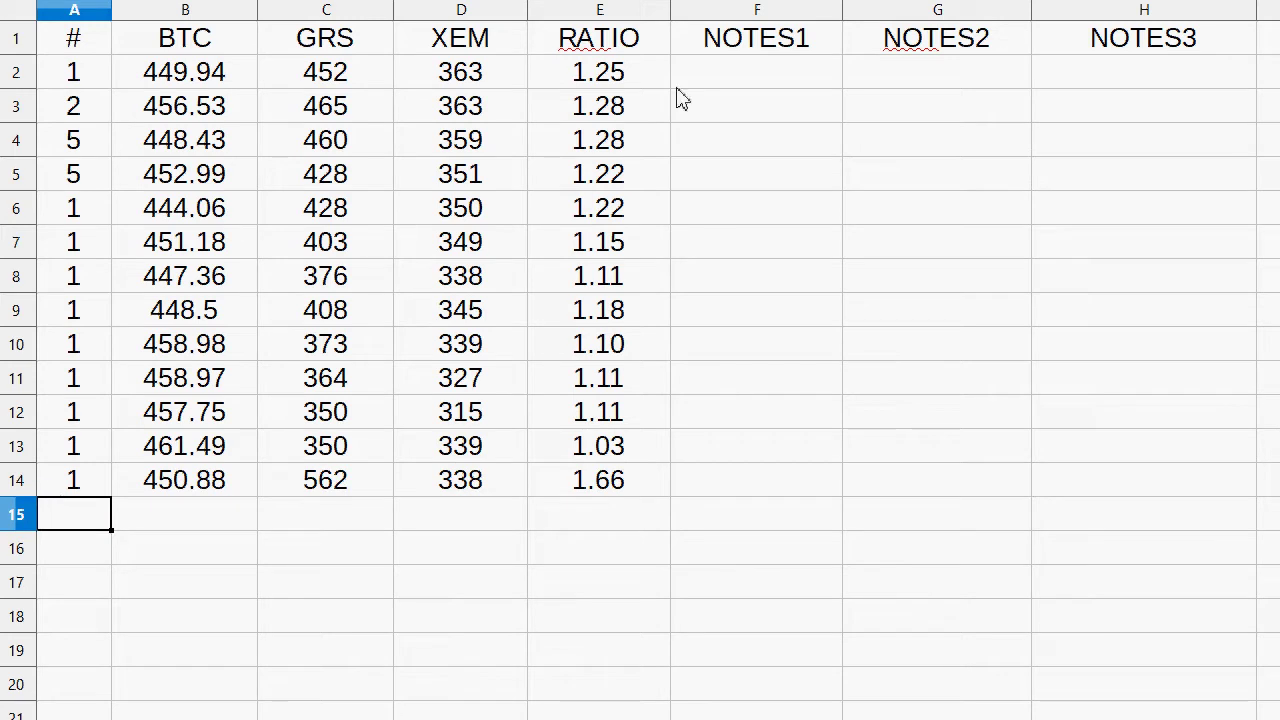
# Step: Enter the note RATIO in NOTES1 for row 14 and make that row's ratio value bold
pyautogui.click(617, 453)
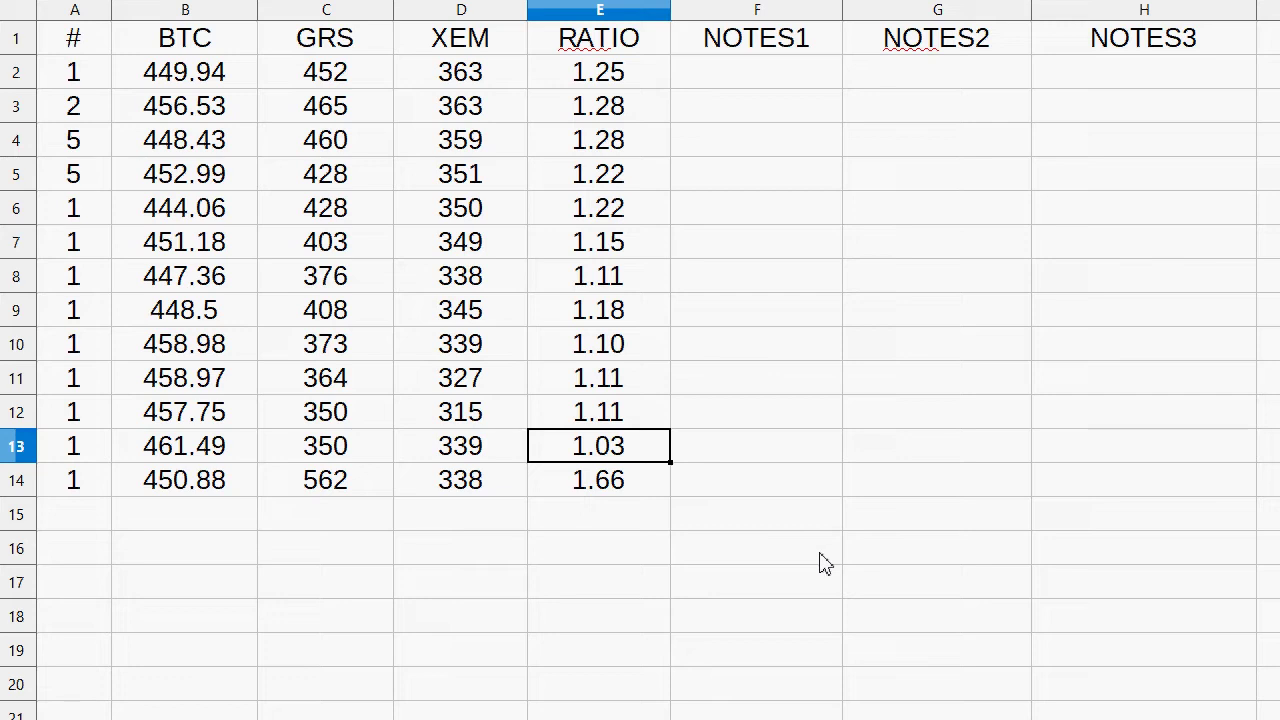
pyautogui.click(758, 489)
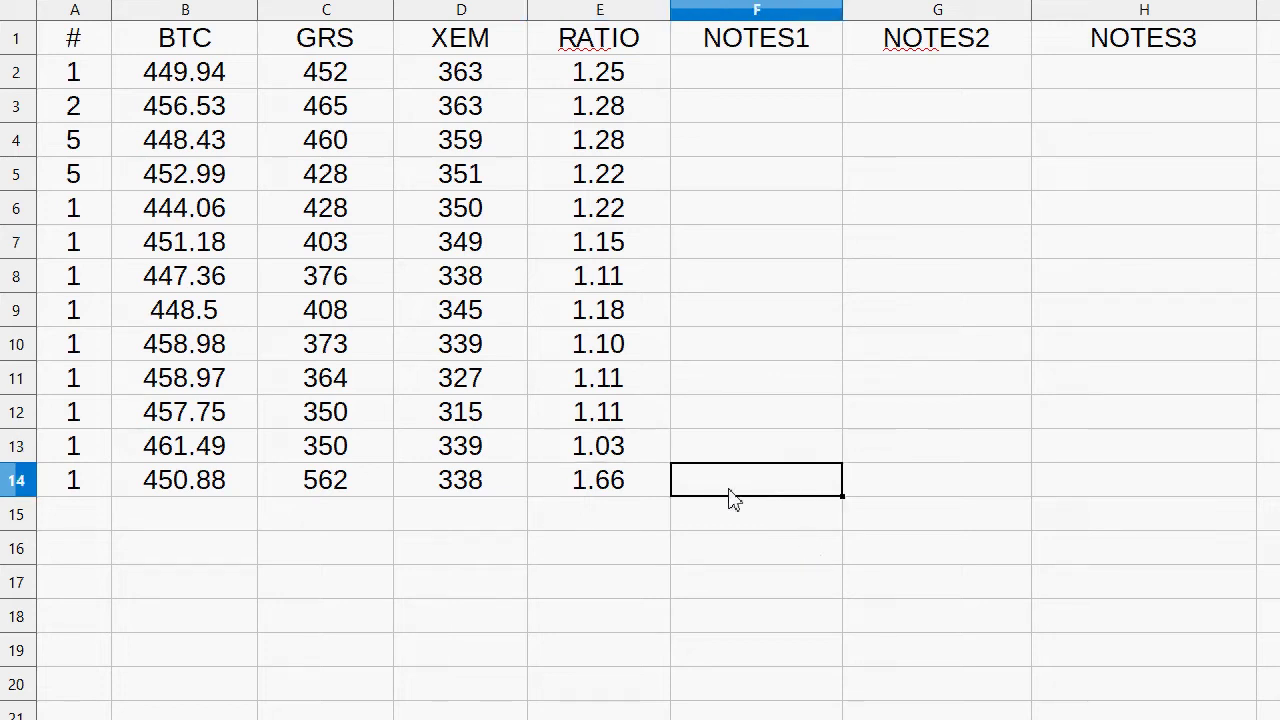
pyautogui.write('ra')
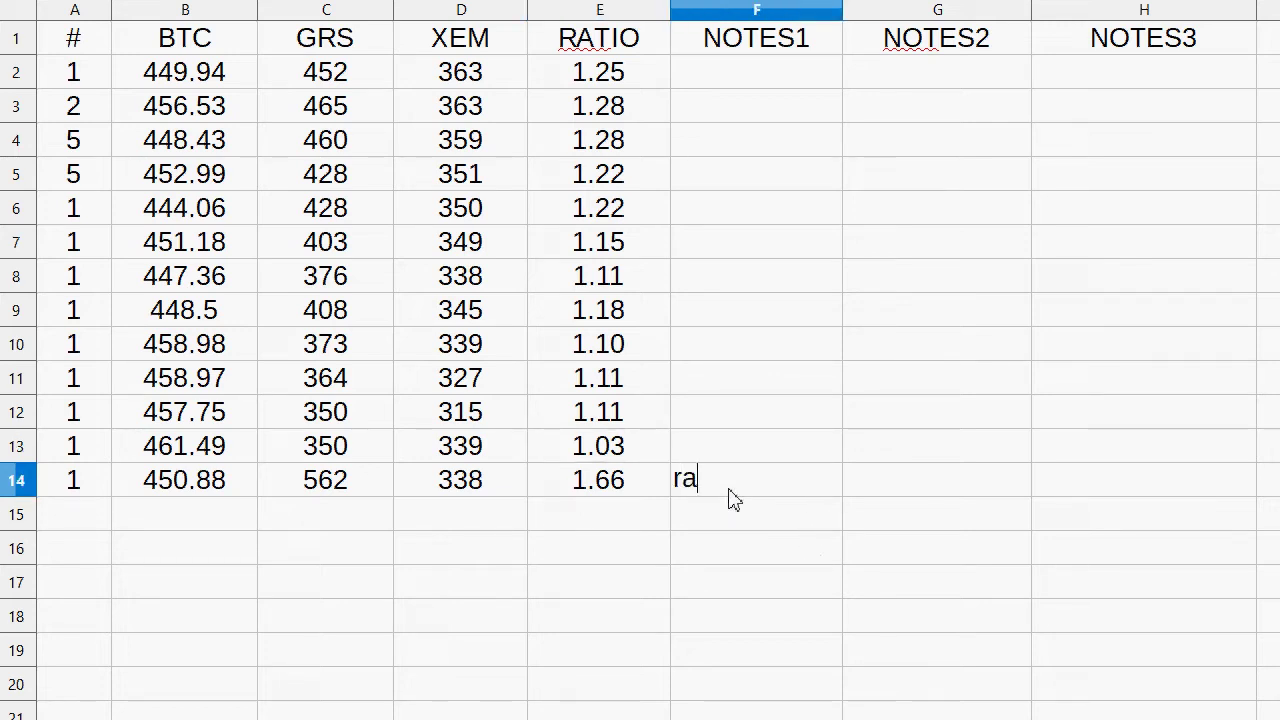
pyautogui.press('BackSpace')
pyautogui.press('BackSpace')
pyautogui.write('RATIO')
pyautogui.press('Return')
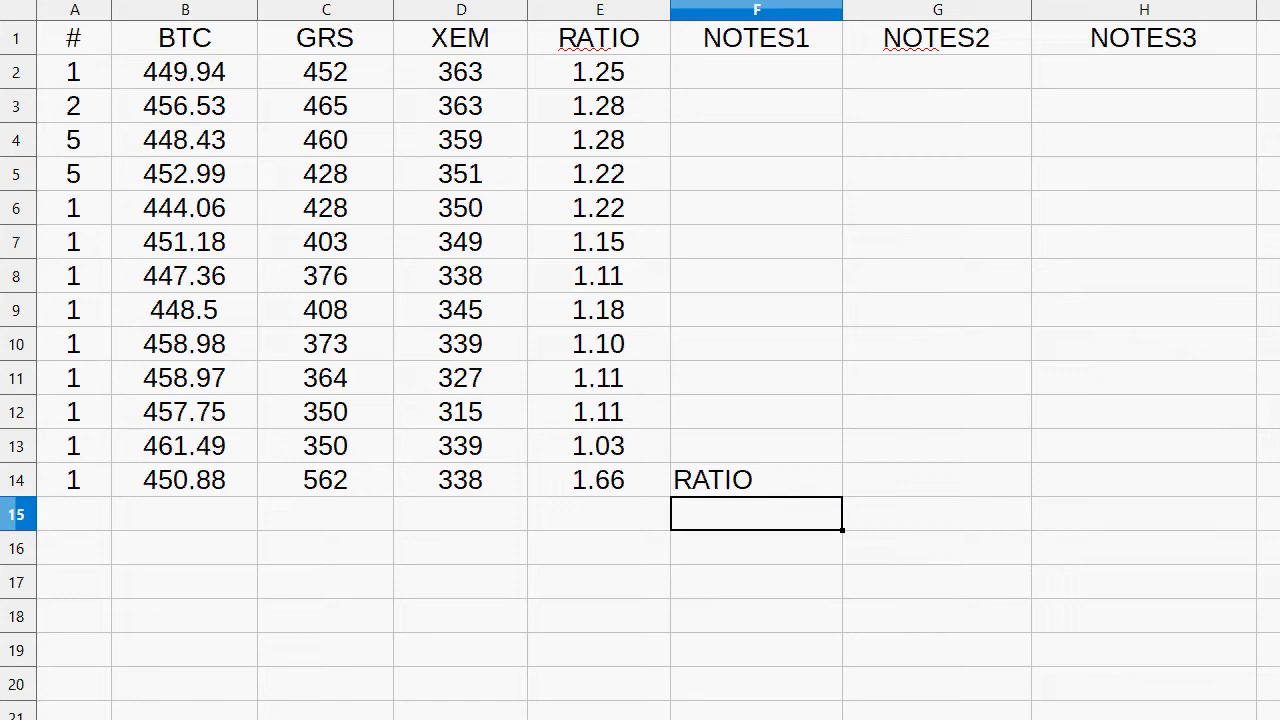
pyautogui.click(590, 482)
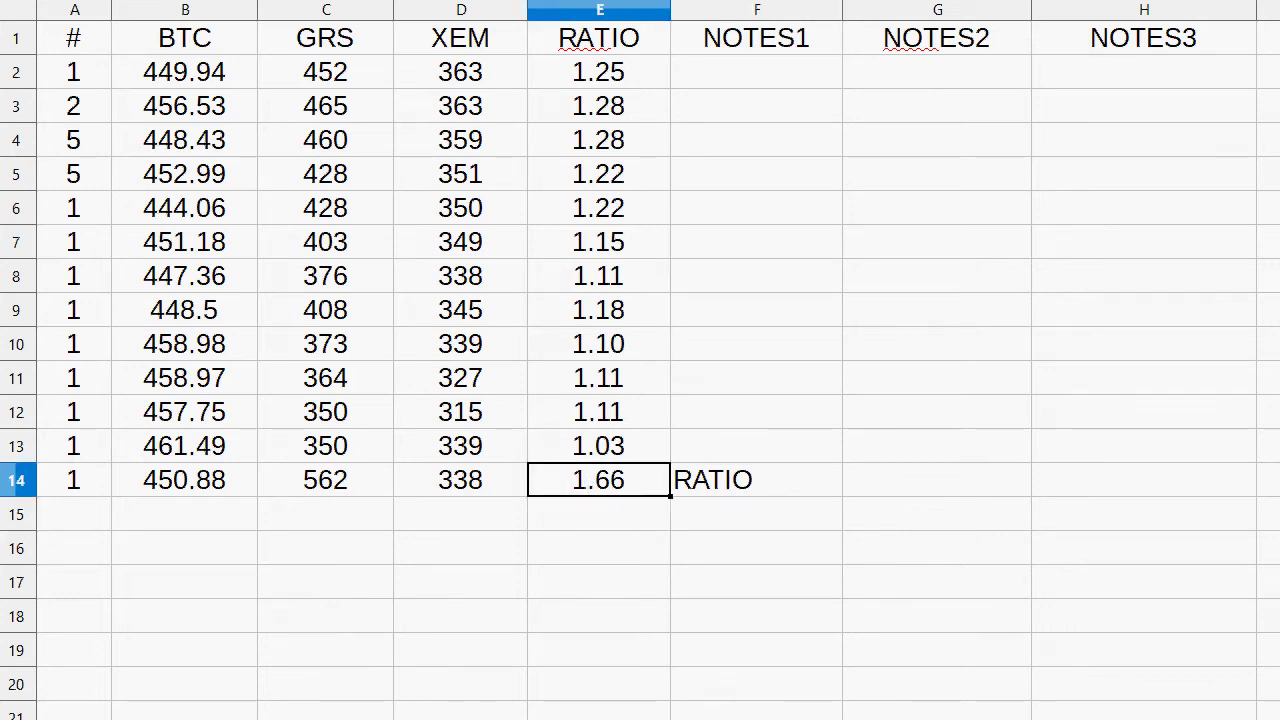
pyautogui.hotkey('ctrl', 'b')
# Step: Go to the trades sheet and enter 1 in H3 to bring the current XEM price into row 3
pyautogui.hotkey('ctrl', 'pagedown')
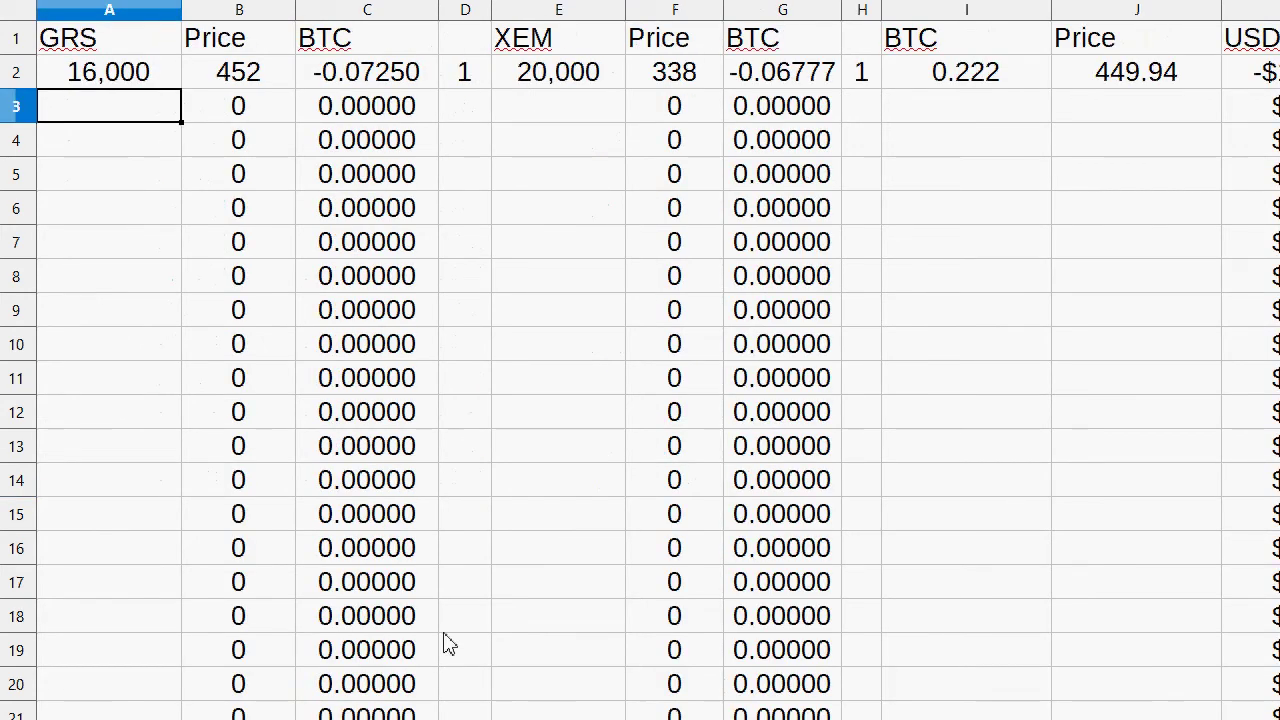
pyautogui.click(868, 105)
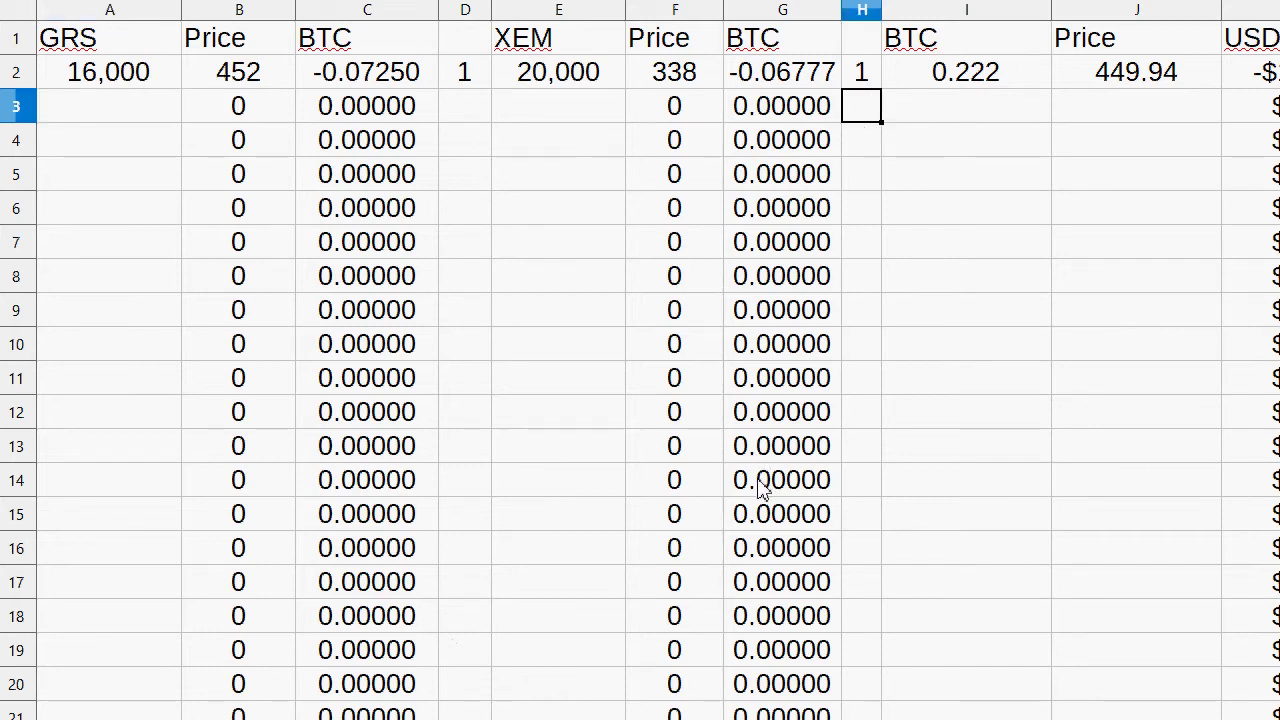
pyautogui.write('1')
pyautogui.press('Return')
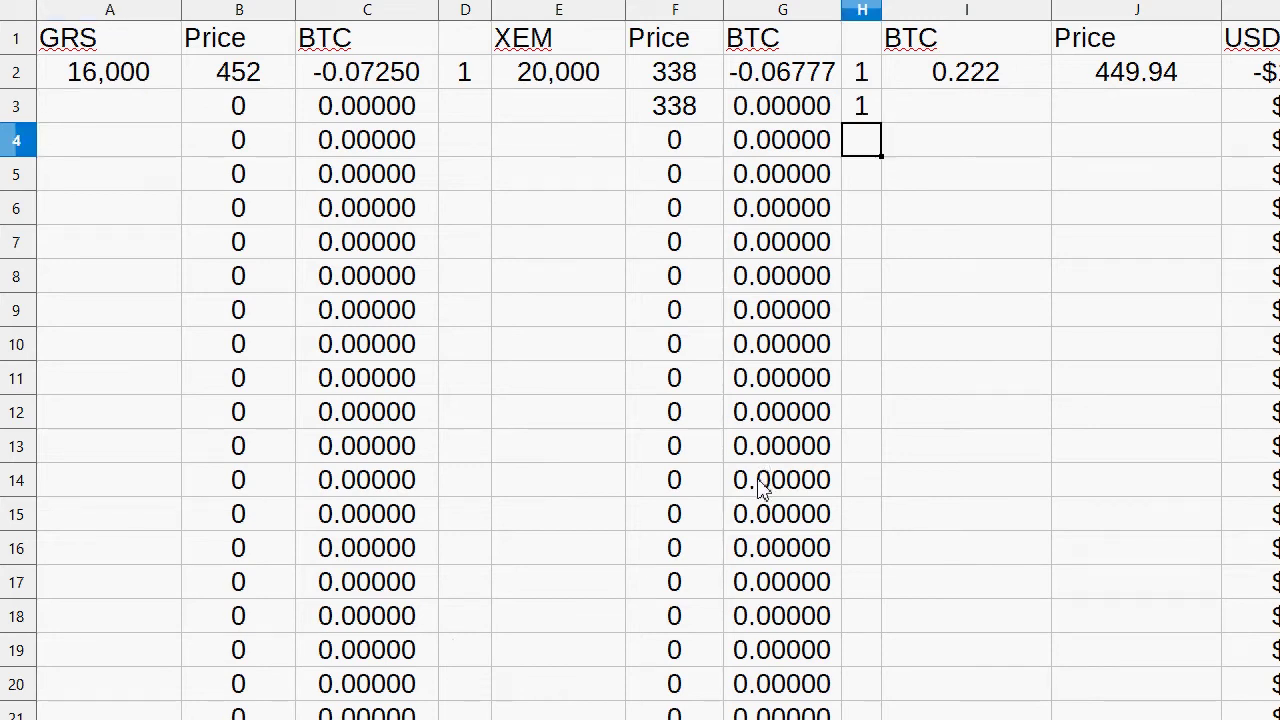
# Step: Set the XEM price of the opening trade in row 2 to 363
pyautogui.press('Up')
pyautogui.press('Up')
pyautogui.press('Left')
pyautogui.press('Left')
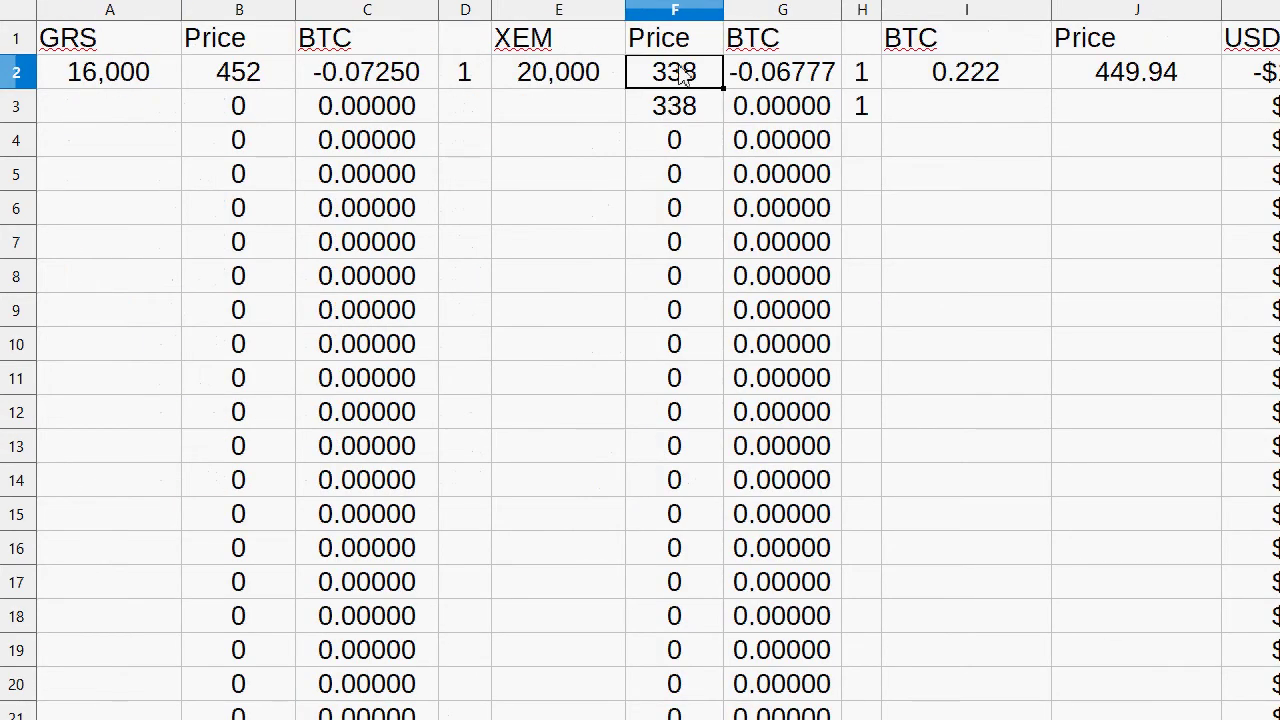
pyautogui.write('363')
pyautogui.press('Return')
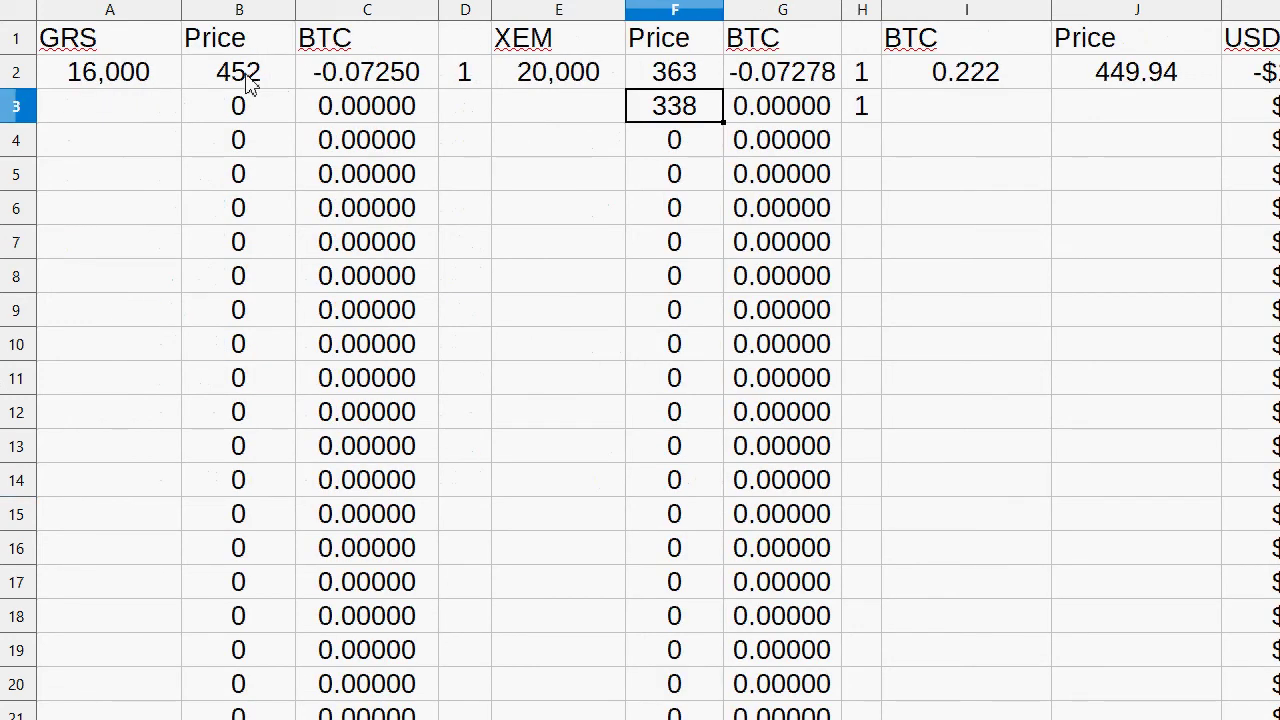
# Step: Enter 1 in D3 to bring the current GRS price into row 3
pyautogui.click(250, 84)
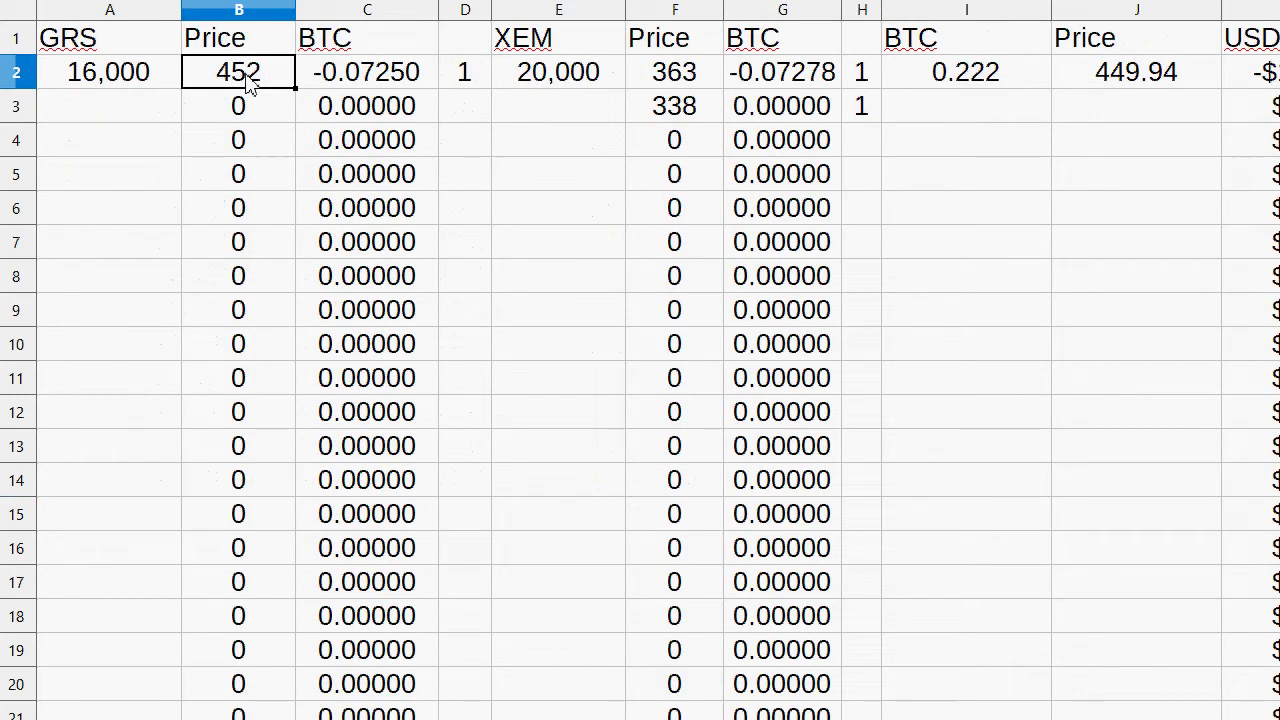
pyautogui.press('Down')
pyautogui.press('Right')
pyautogui.press('Right')
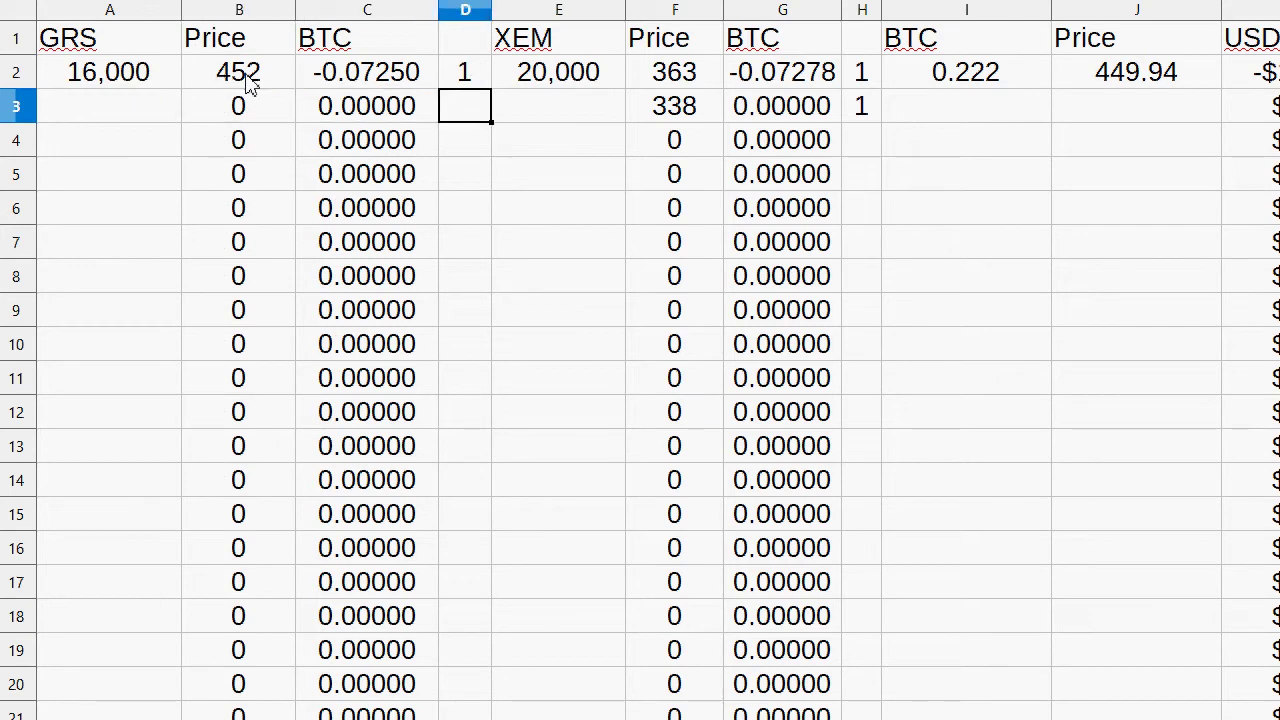
pyautogui.write('1')
pyautogui.press('Return')
pyautogui.press('Up')
pyautogui.press('Right')
pyautogui.press('Right')
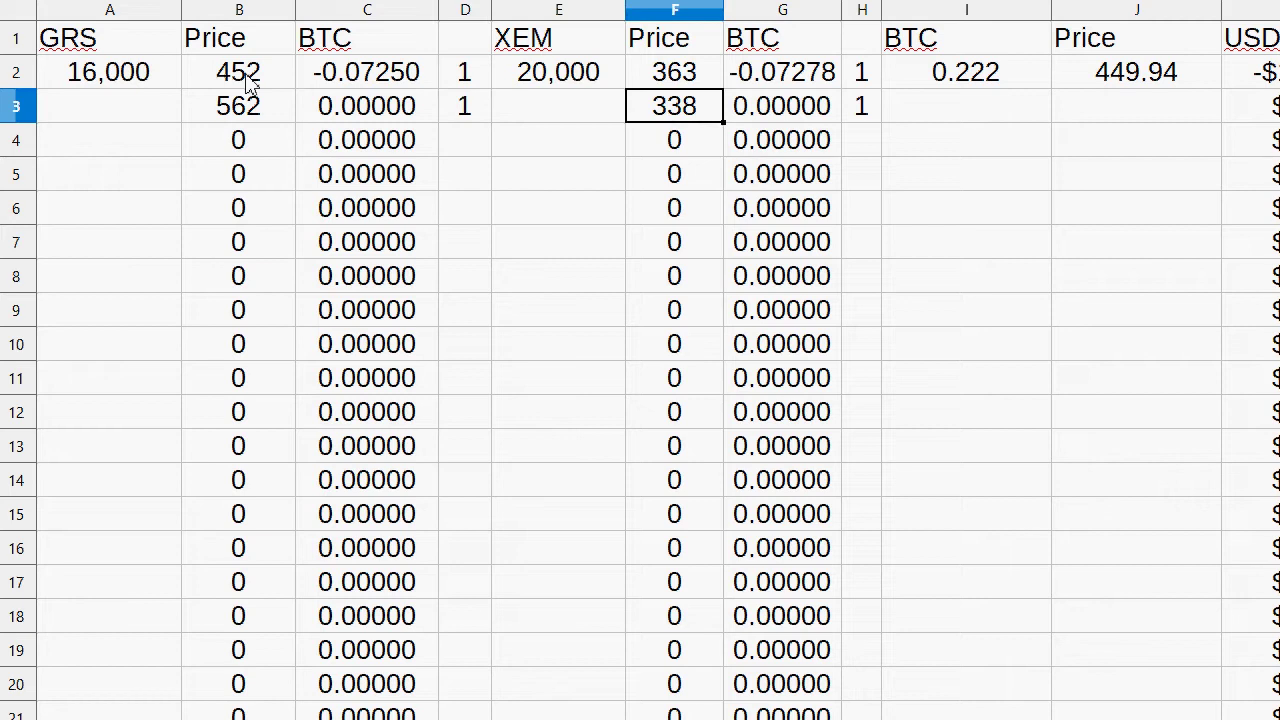
pyautogui.press('Left')
pyautogui.press('Left')
pyautogui.press('Left')
pyautogui.press('Left')
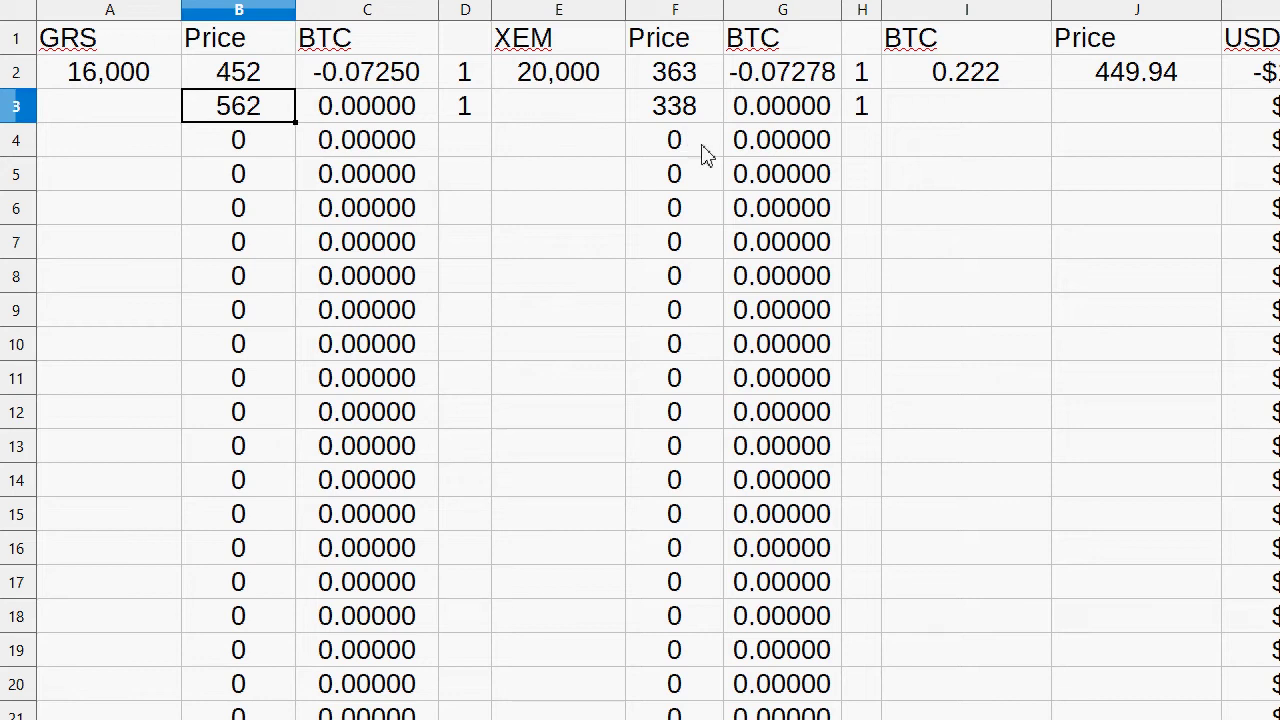
# Step: Record a sale of 4,000 XEM by entering -4000 as row 3's XEM quantity
pyautogui.click(588, 118)
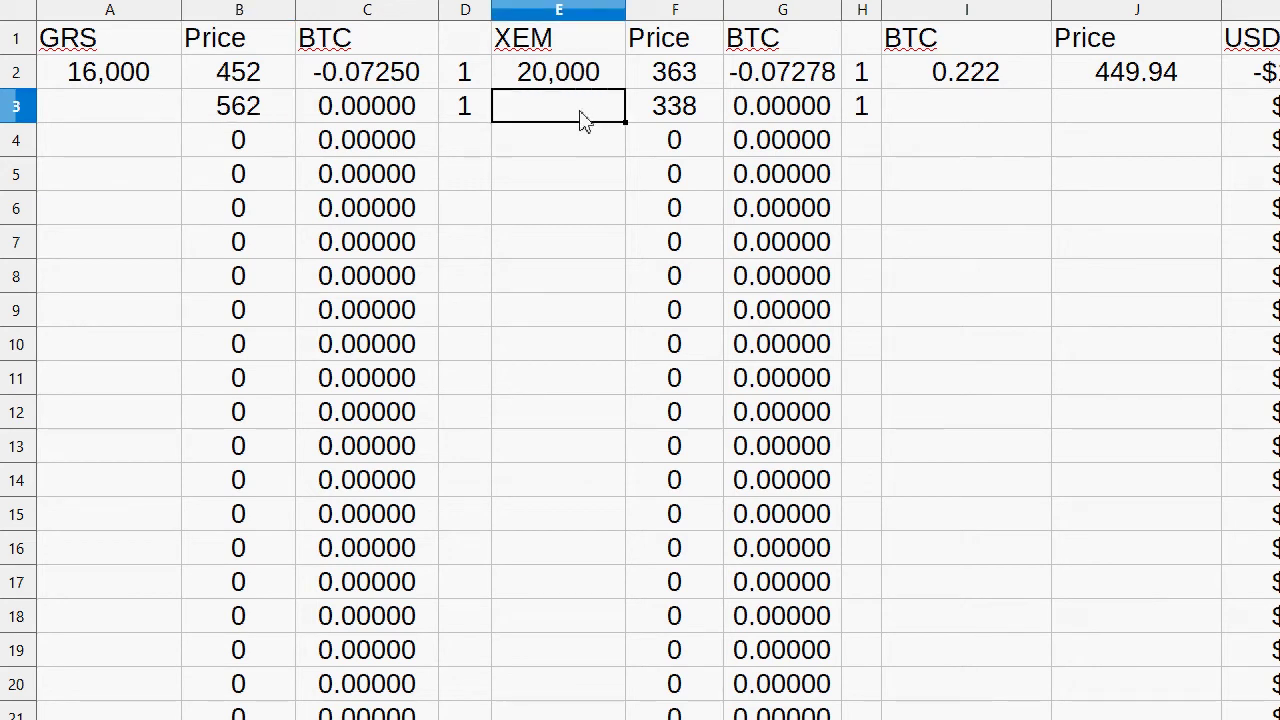
pyautogui.write('-4000')
pyautogui.press('Return')
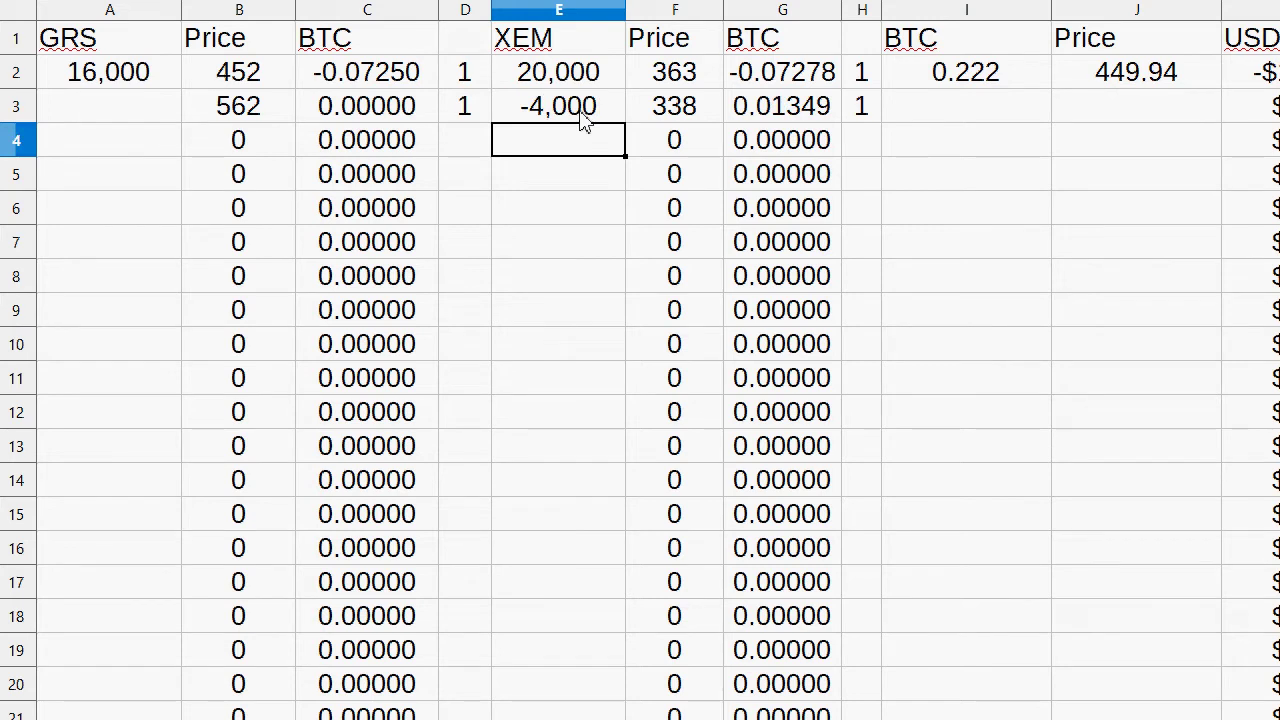
# Step: Enter 338 as the XEM price in F3
pyautogui.click(585, 120)
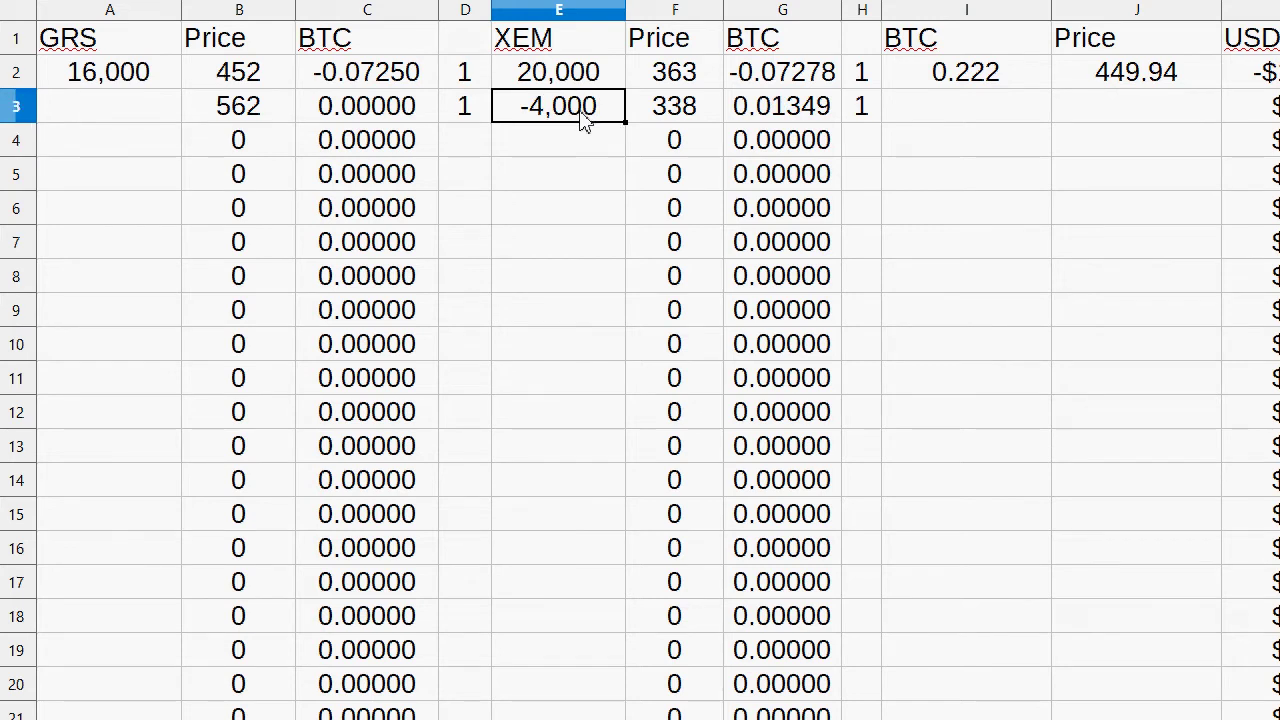
pyautogui.press('Left')
pyautogui.press('Left')
pyautogui.press('Left')
pyautogui.press('Left')
pyautogui.press('Right')
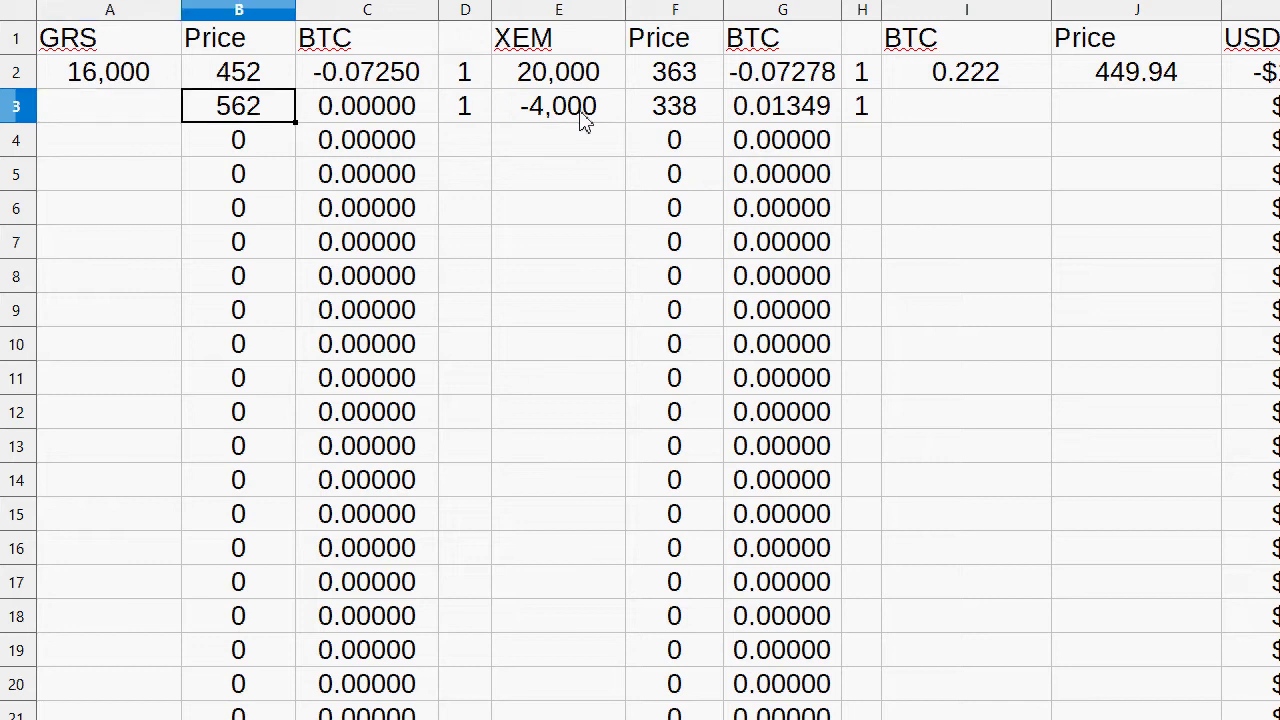
pyautogui.press('Right')
pyautogui.press('Right')
pyautogui.press('Right')
pyautogui.press('Right')
pyautogui.write('338')
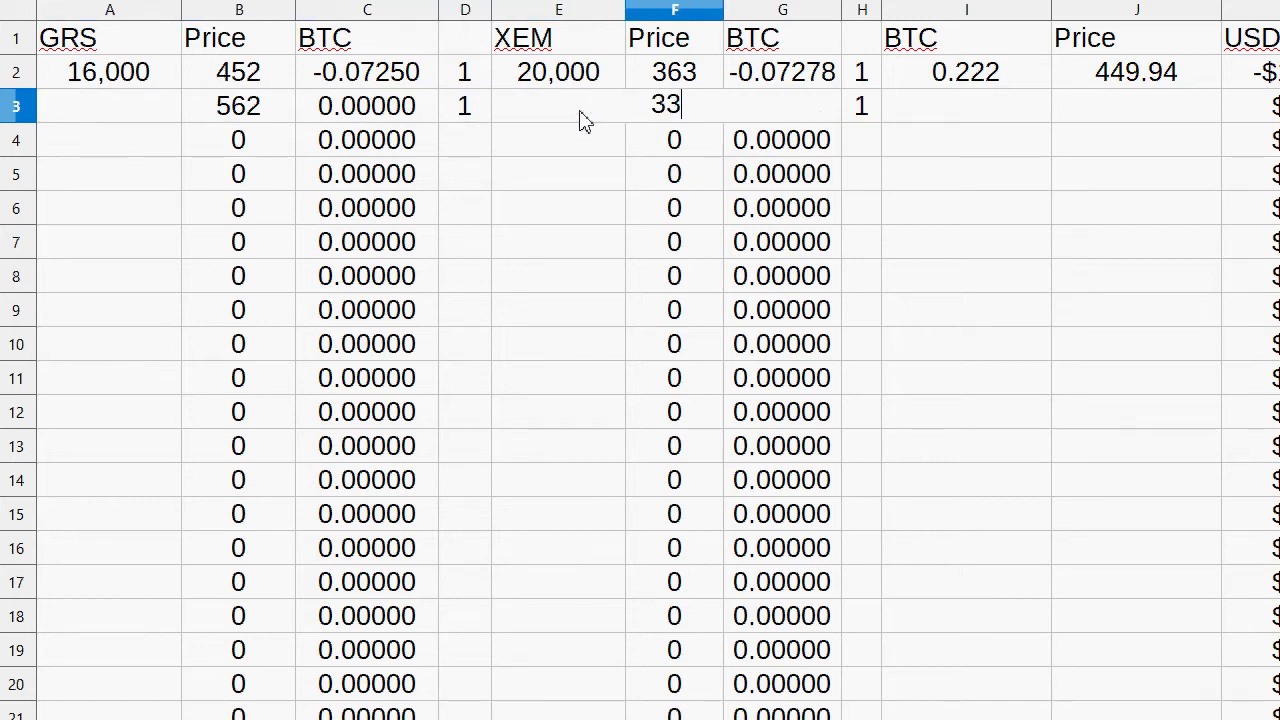
pyautogui.press('Return')
# Step: Enter 562 as the GRS price in B3
pyautogui.press('Left')
pyautogui.press('Left')
pyautogui.press('Left')
pyautogui.press('Left')
pyautogui.press('Up')
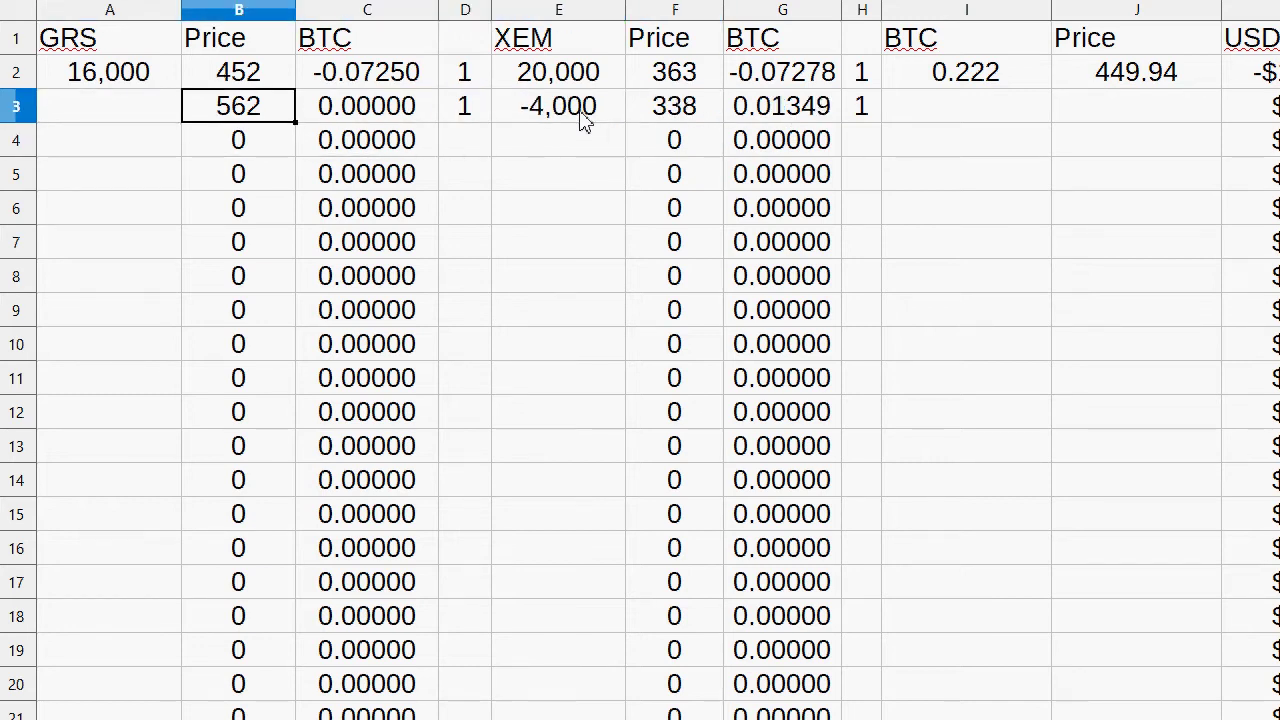
pyautogui.press('F2')
pyautogui.write('1')
pyautogui.press('BackSpace')
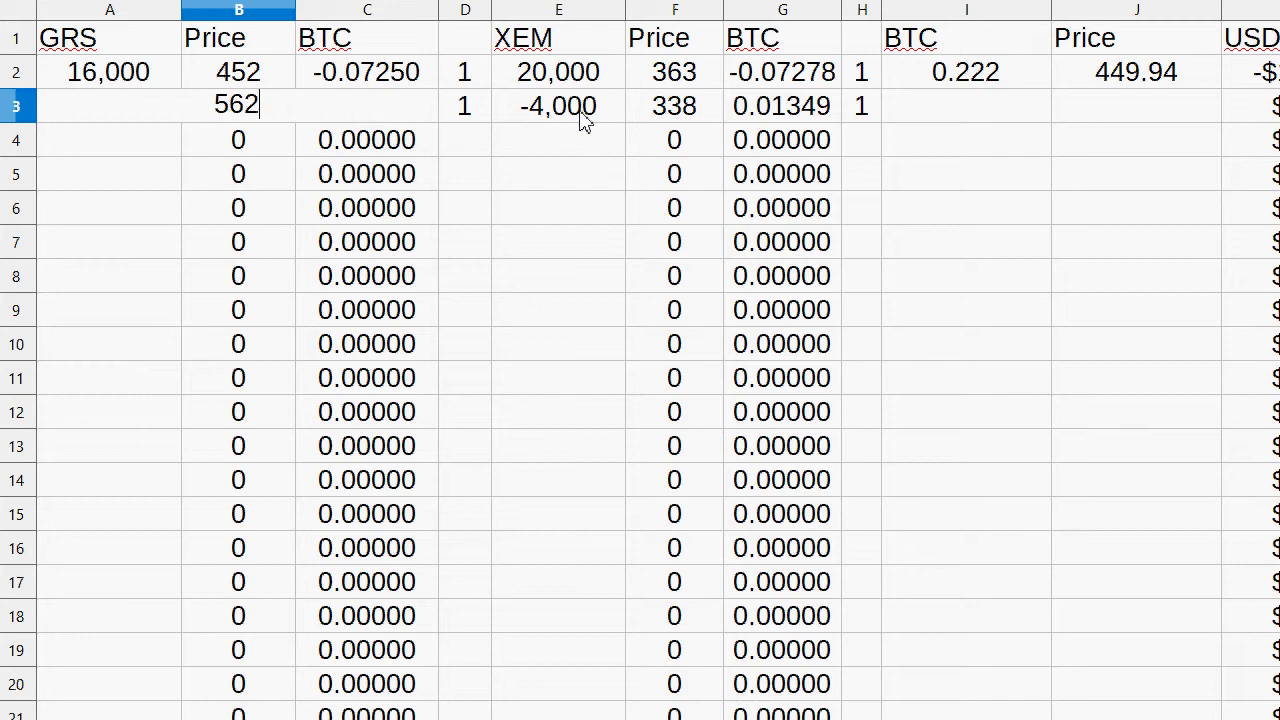
pyautogui.press('Return')
# Step: Review row 3 across the GRS and XEM blocks, including the BTC amount from the XEM sale
pyautogui.press('Up')
pyautogui.press('Right')
pyautogui.press('Right')
pyautogui.press('Right')
pyautogui.press('Right')
pyautogui.press('Right')
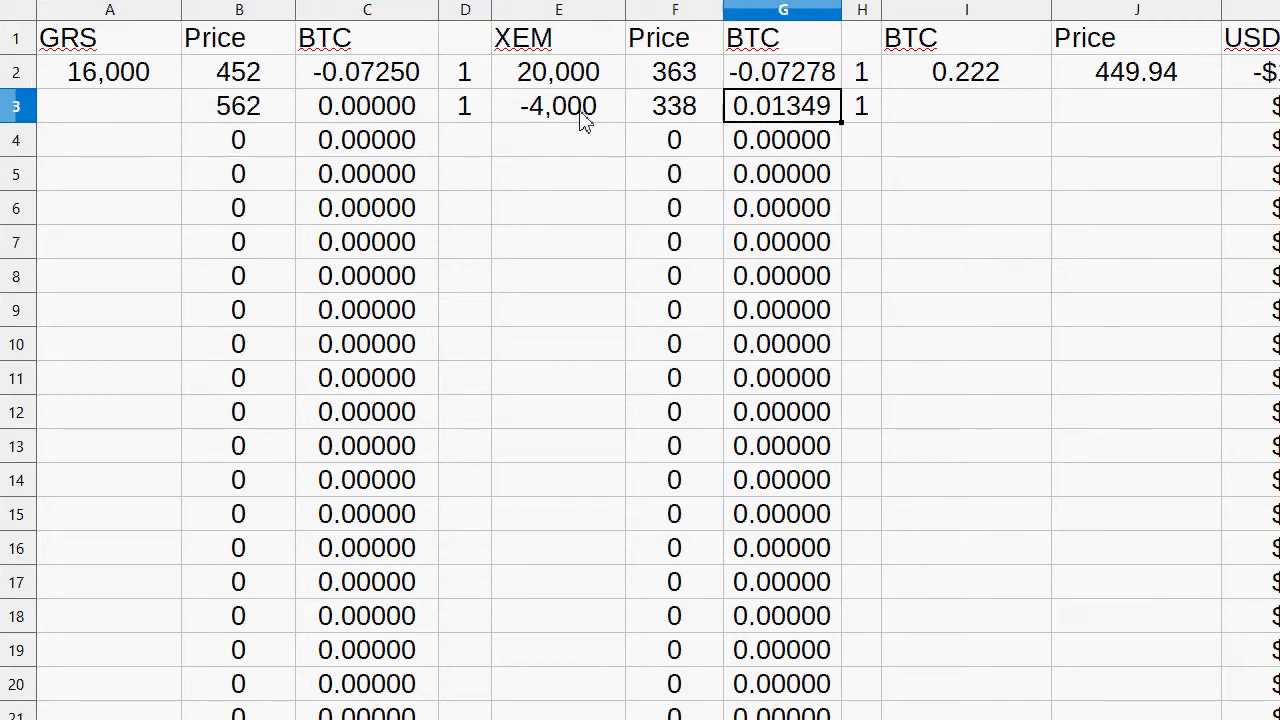
pyautogui.press('Left')
pyautogui.press('Left')
pyautogui.press('Left')
pyautogui.press('Left')
pyautogui.press('Left')
pyautogui.press('Left')
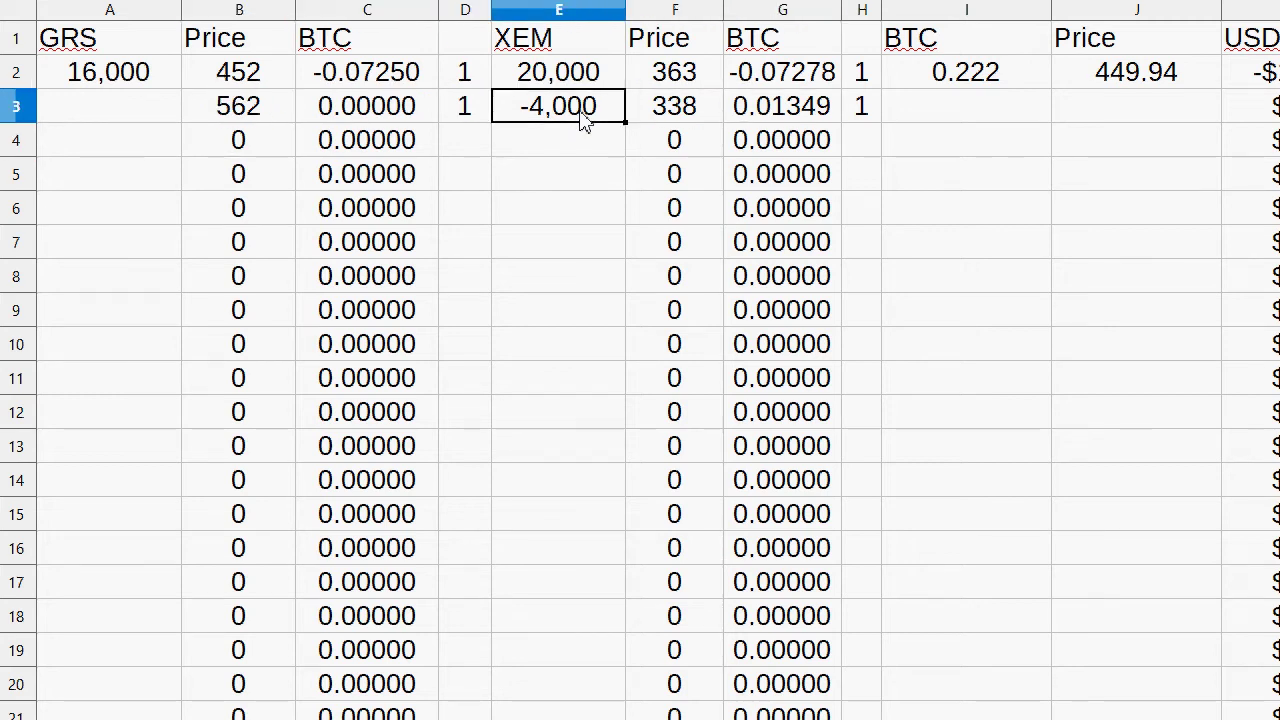
pyautogui.press('Right')
pyautogui.press('Right')
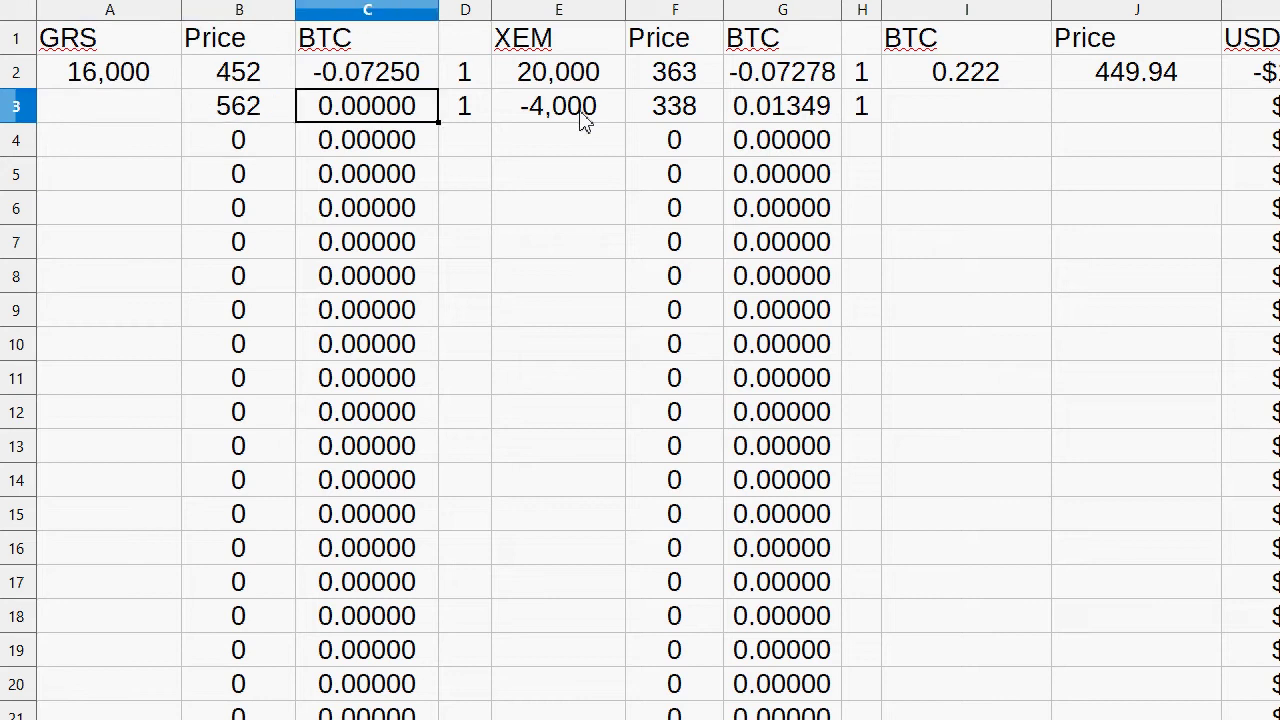
# Step: Try GRS purchase quantities of 555 and 2222 in A3 to match the BTC from the XEM sale
pyautogui.press('Left')
pyautogui.press('Left')
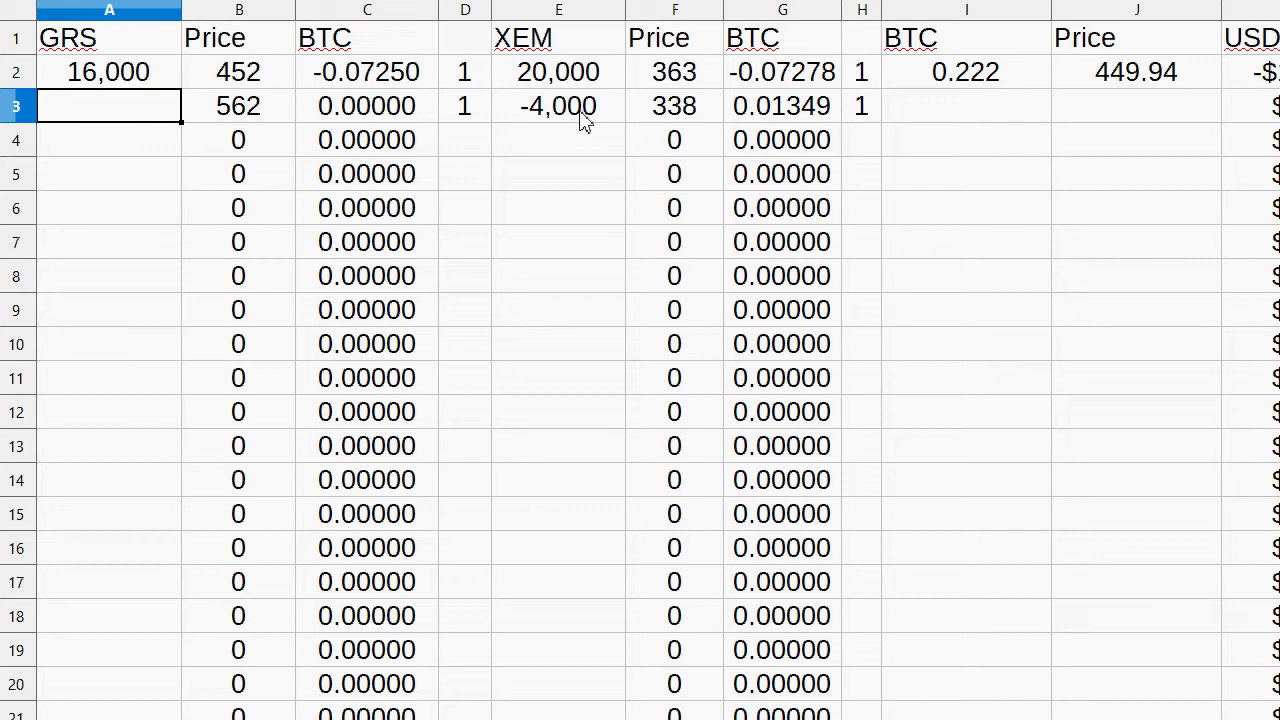
pyautogui.write('555')
pyautogui.press('Return')
pyautogui.press('Up')
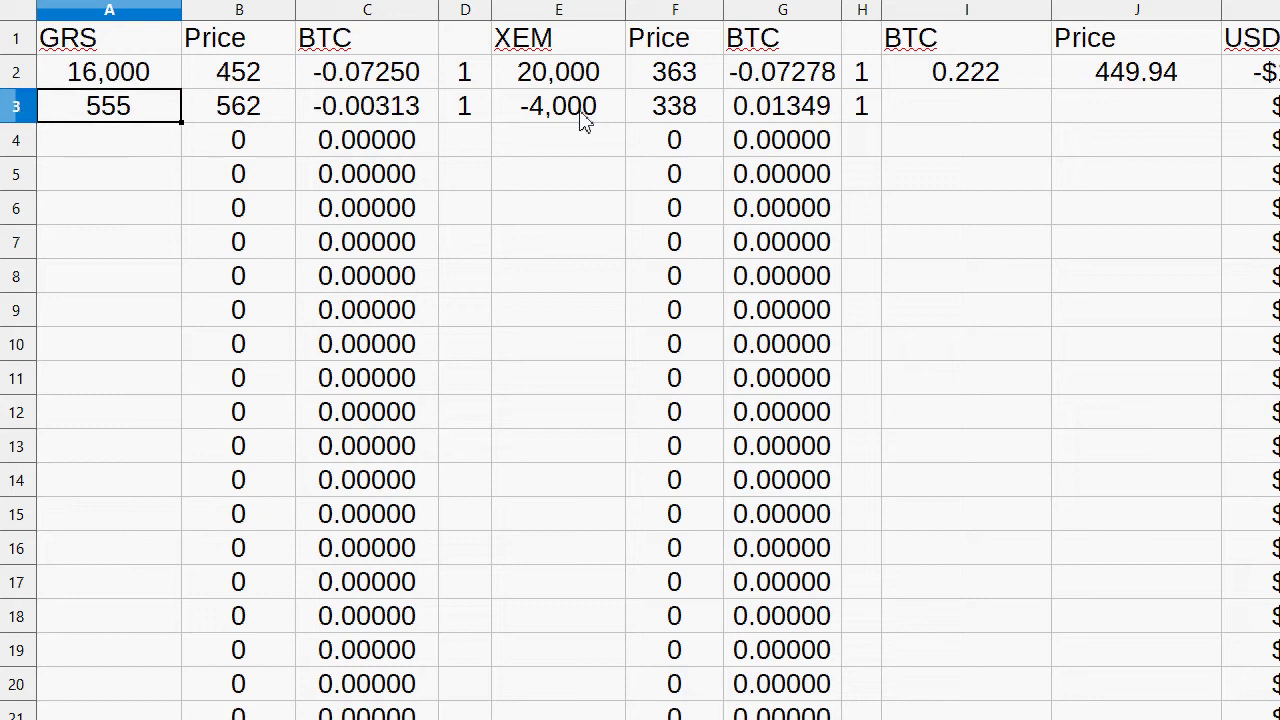
pyautogui.write('2222')
pyautogui.press('Return')
pyautogui.press('Up')
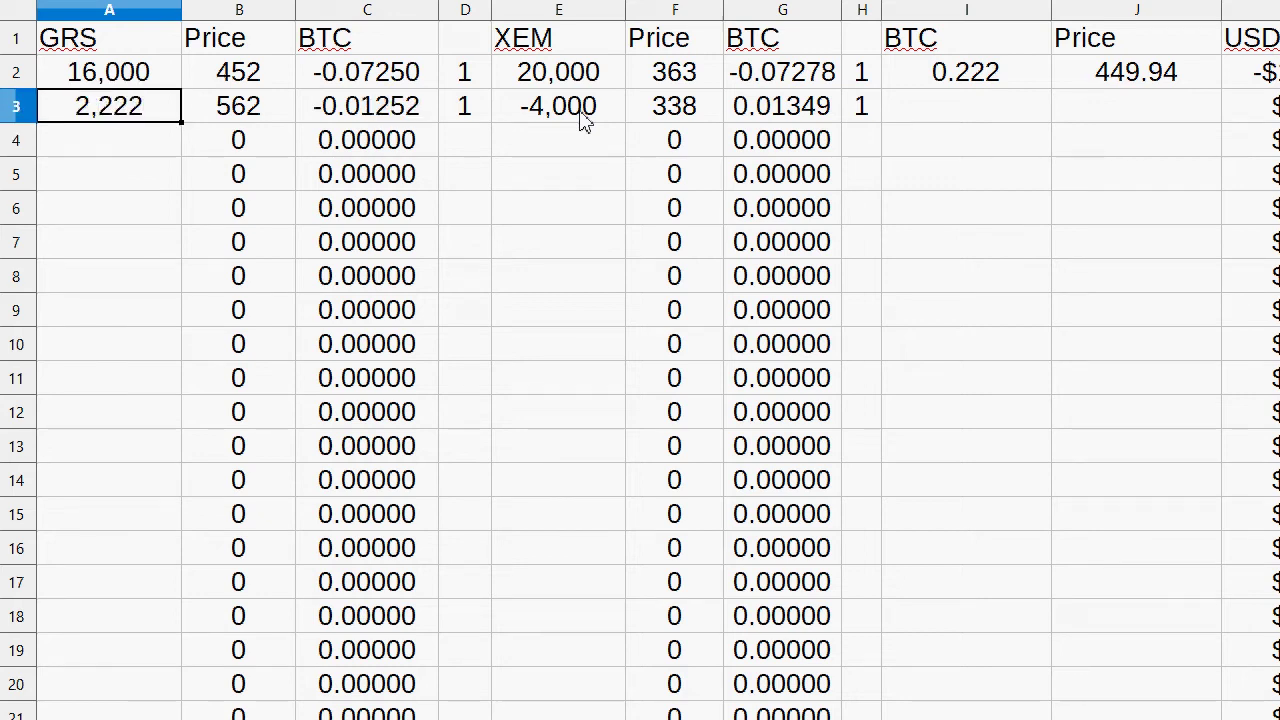
# Step: Set row 3's GRS purchase quantity to 2400
pyautogui.write('2400')
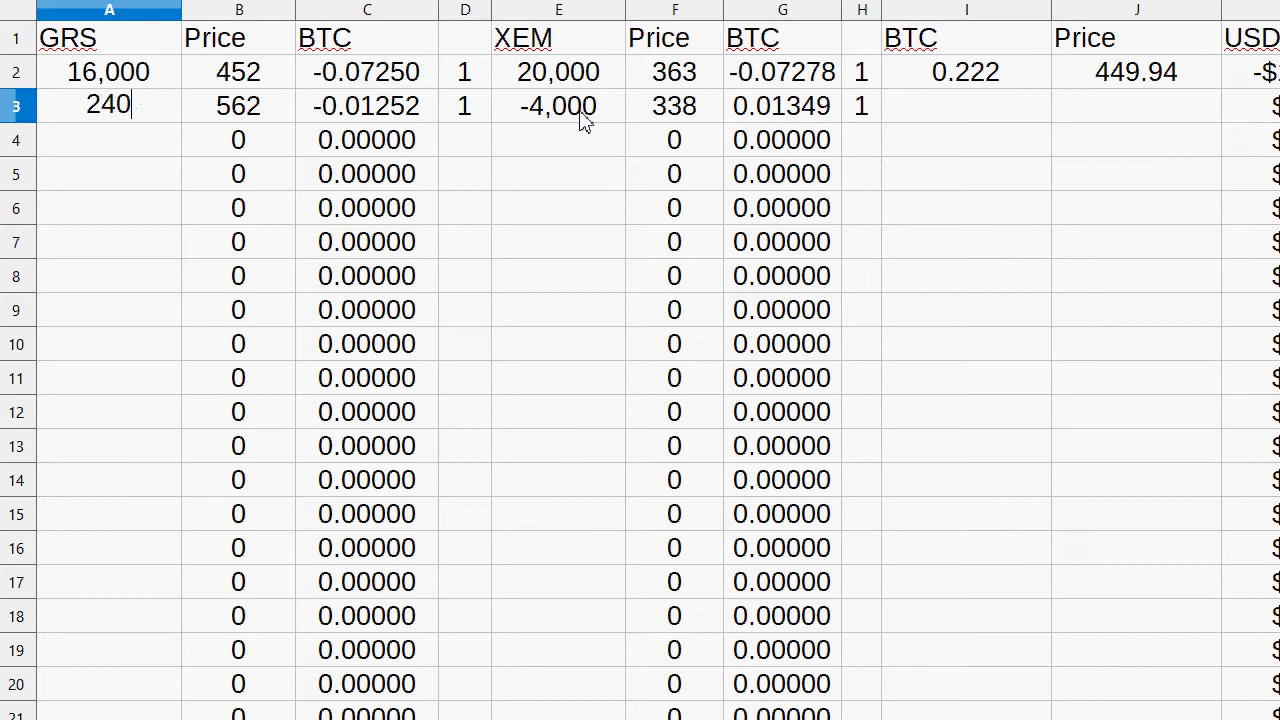
pyautogui.press('Return')
pyautogui.press('Up')
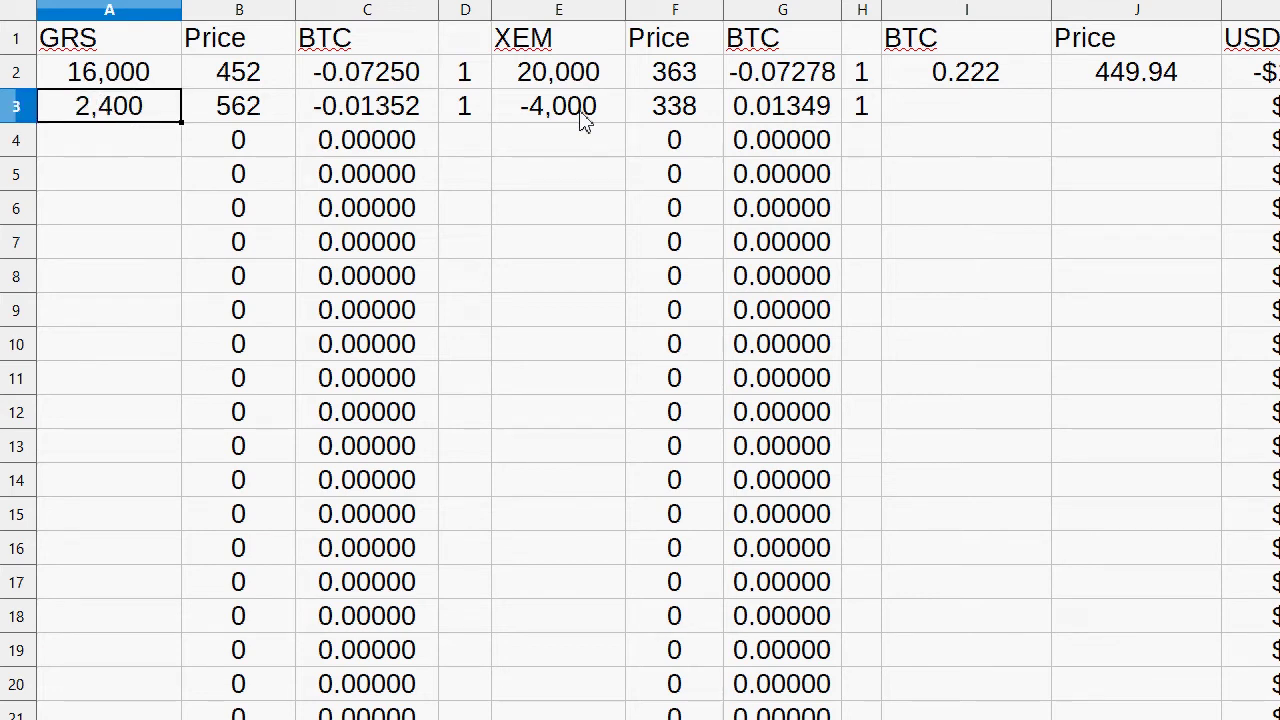
# Step: Compare the BTC spent on GRS in row 3 with the BTC received from the XEM sale
pyautogui.press('Up')
pyautogui.press('Right')
pyautogui.press('Right')
pyautogui.press('Down')
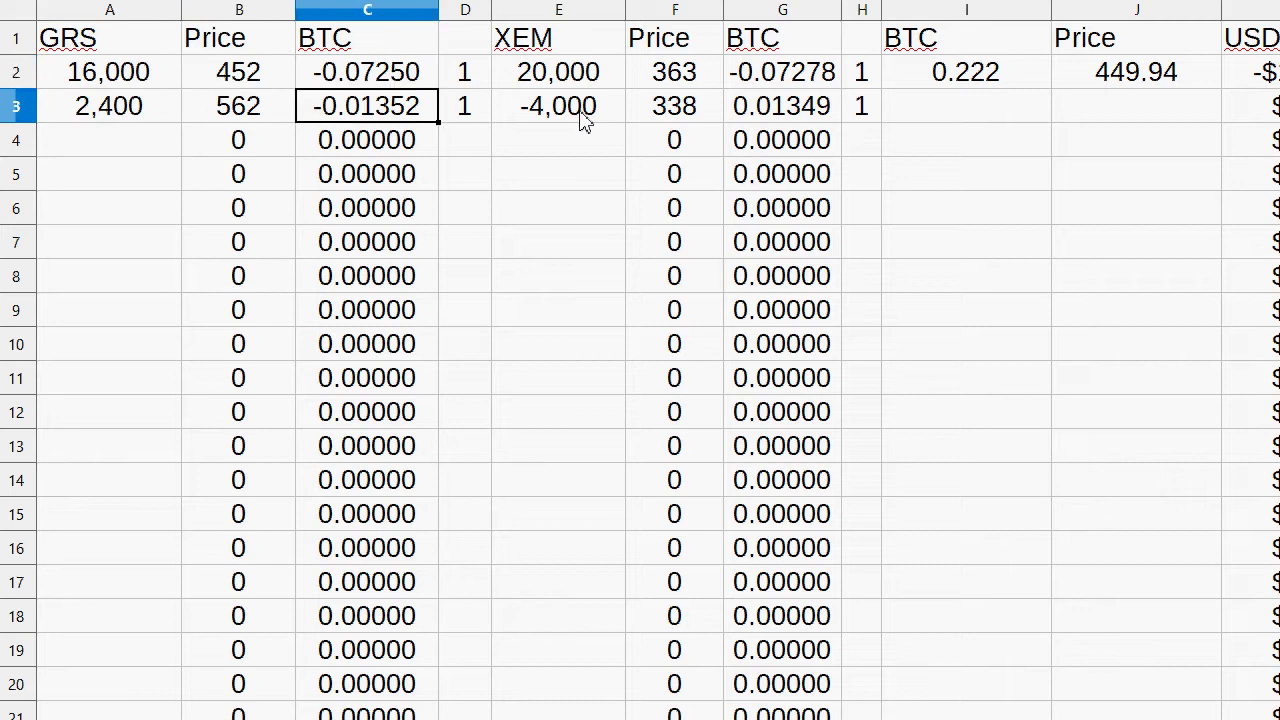
pyautogui.press('Right')
pyautogui.press('Right')
pyautogui.press('Left')
pyautogui.press('Left')
pyautogui.press('Left')
pyautogui.press('Right')
pyautogui.press('Right')
pyautogui.press('Left')
pyautogui.press('Left')
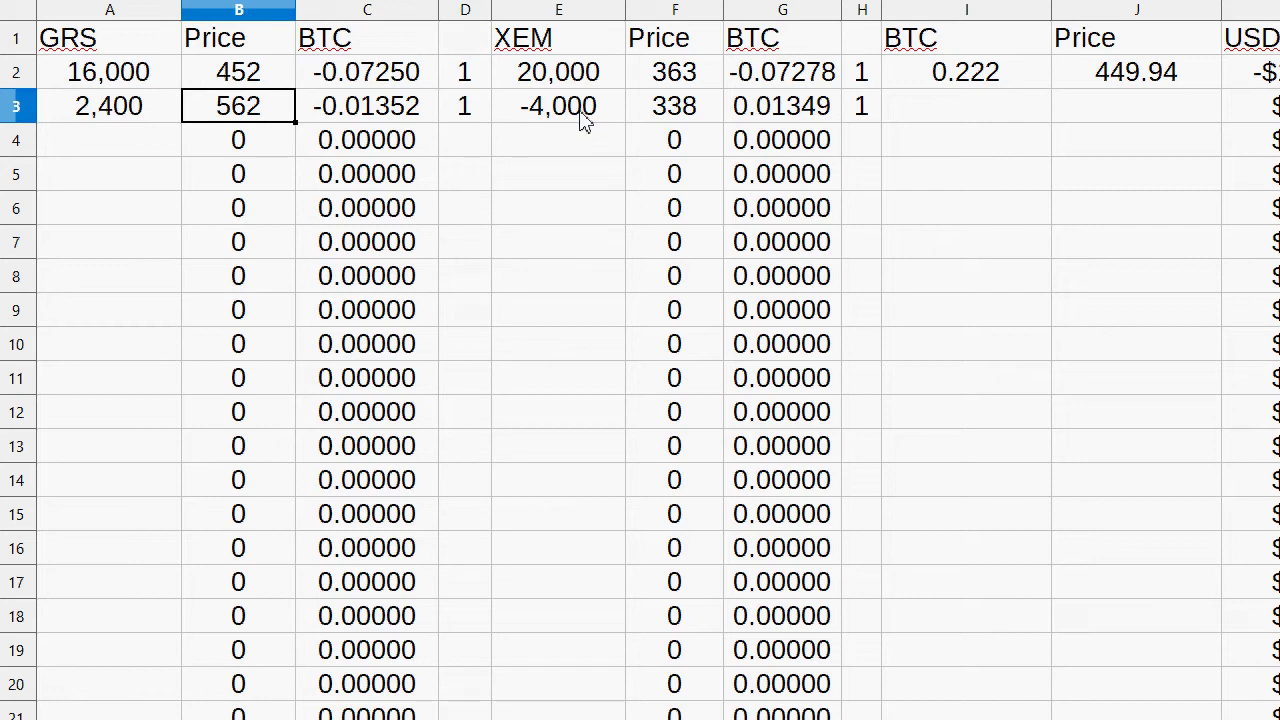
pyautogui.press('Right')
pyautogui.press('Right')
pyautogui.press('Right')
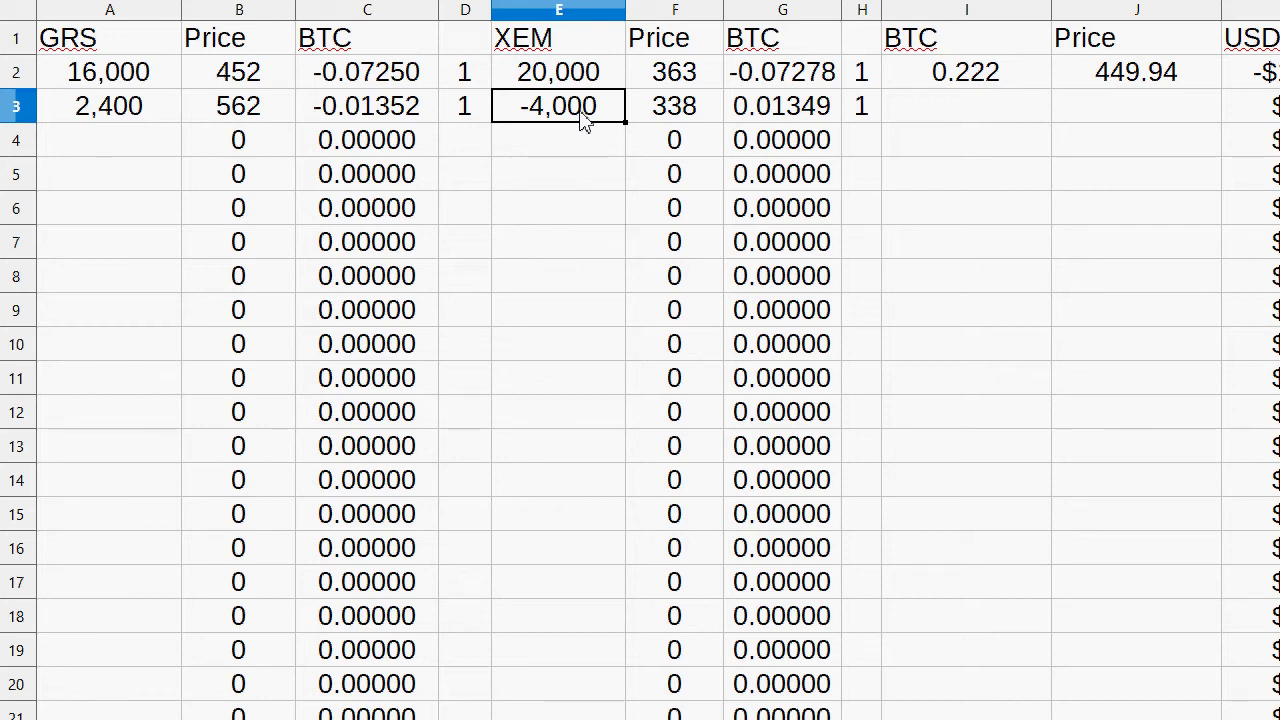
pyautogui.press('Right')
pyautogui.press('Right')
pyautogui.press('Right')
pyautogui.press('Up')
pyautogui.press('Left')
pyautogui.press('Down')
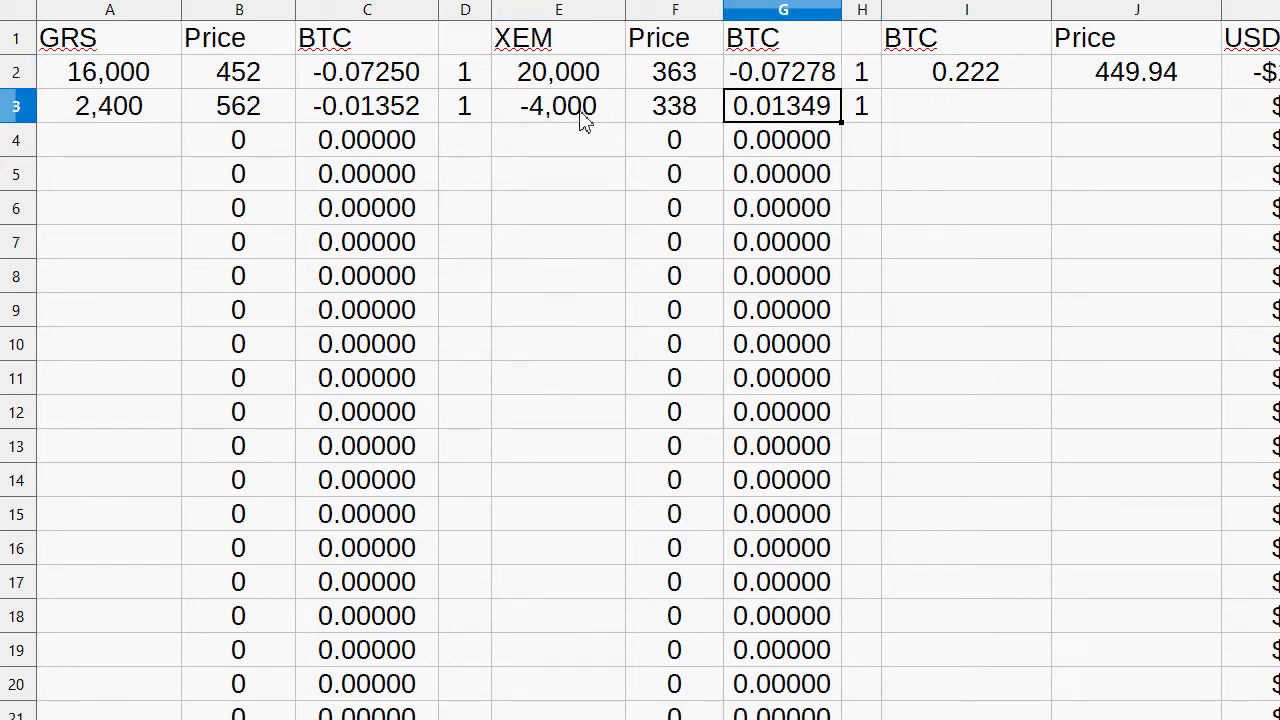
# Step: Examine row 3's GRS quantity, price and BTC cells alongside the XEM sale
pyautogui.press('Left')
pyautogui.press('Left')
pyautogui.press('Left')
pyautogui.press('Left')
pyautogui.press('Left')
pyautogui.press('Left')
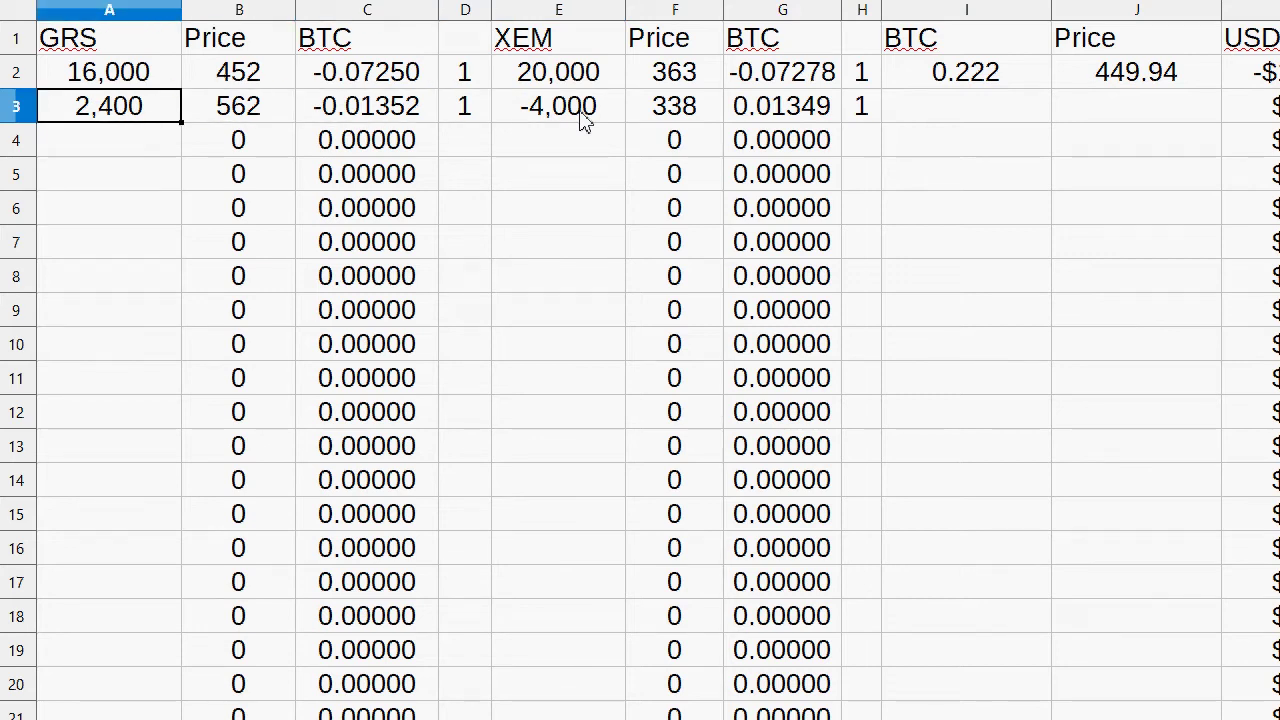
pyautogui.press('Right')
pyautogui.press('Right')
pyautogui.press('Right')
pyautogui.press('Right')
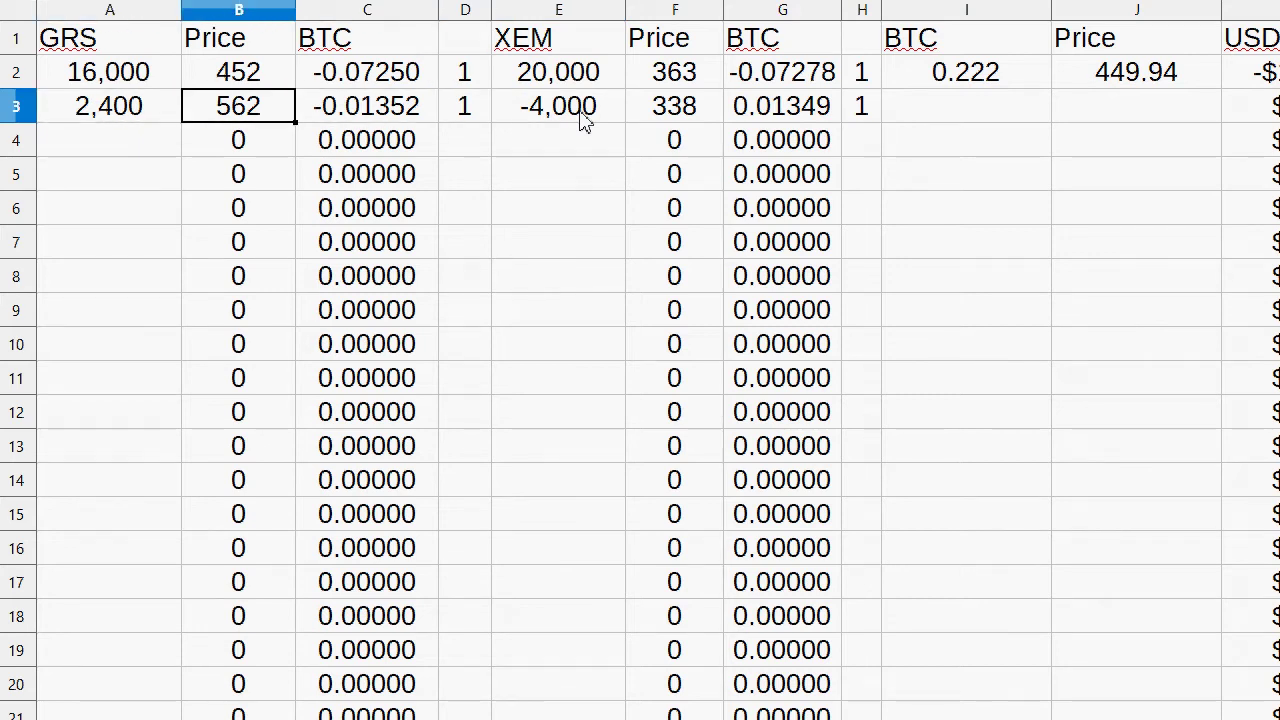
pyautogui.press('Left')
pyautogui.press('Left')
pyautogui.press('Left')
# Step: Select the next empty price-history row at A15 and copy the total USD Net and BTC Value from the ownership summary
pyautogui.hotkey('ctrl', 'pagedown')
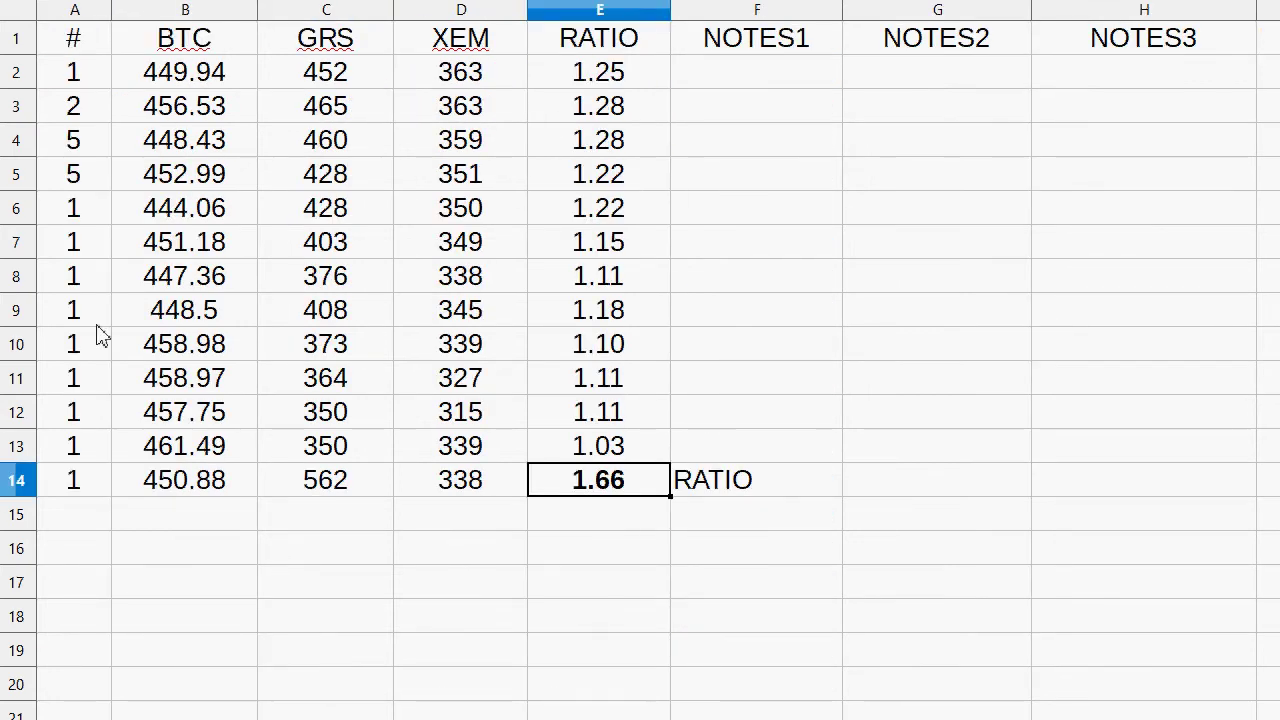
pyautogui.scroll(-1, 148, 430)
pyautogui.click(86, 422)
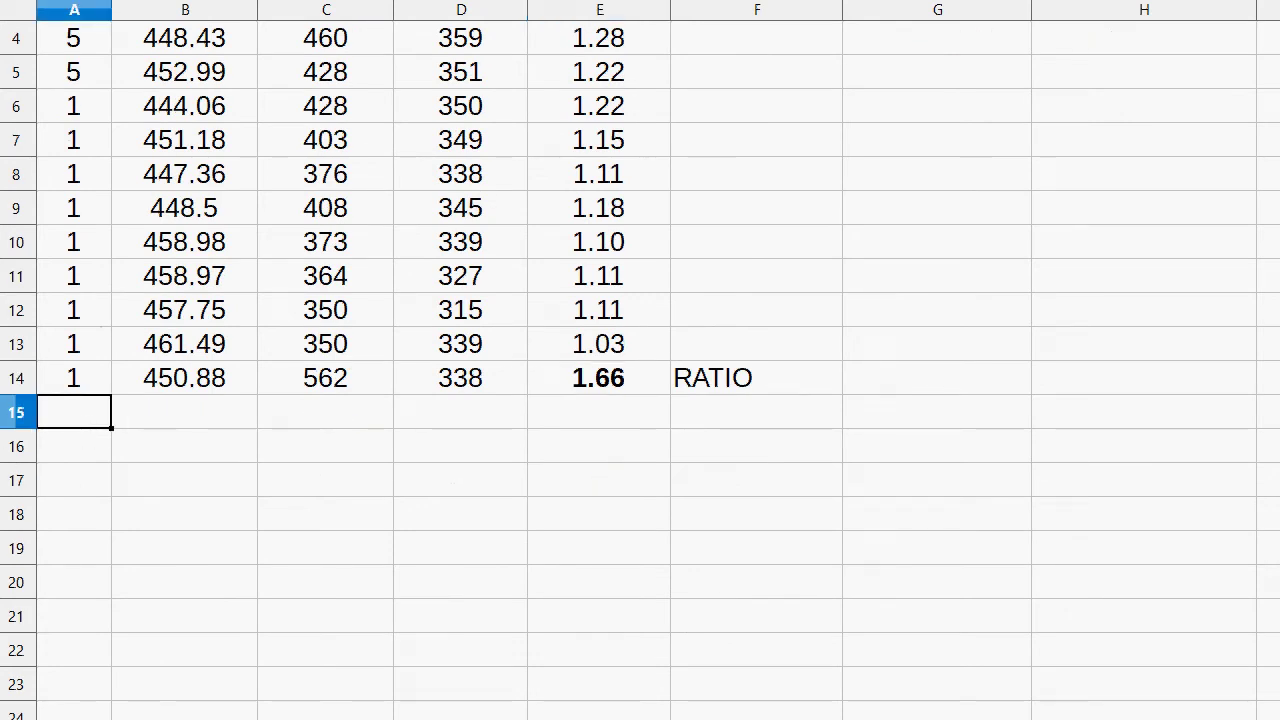
pyautogui.hotkey('ctrl', 'pageup')
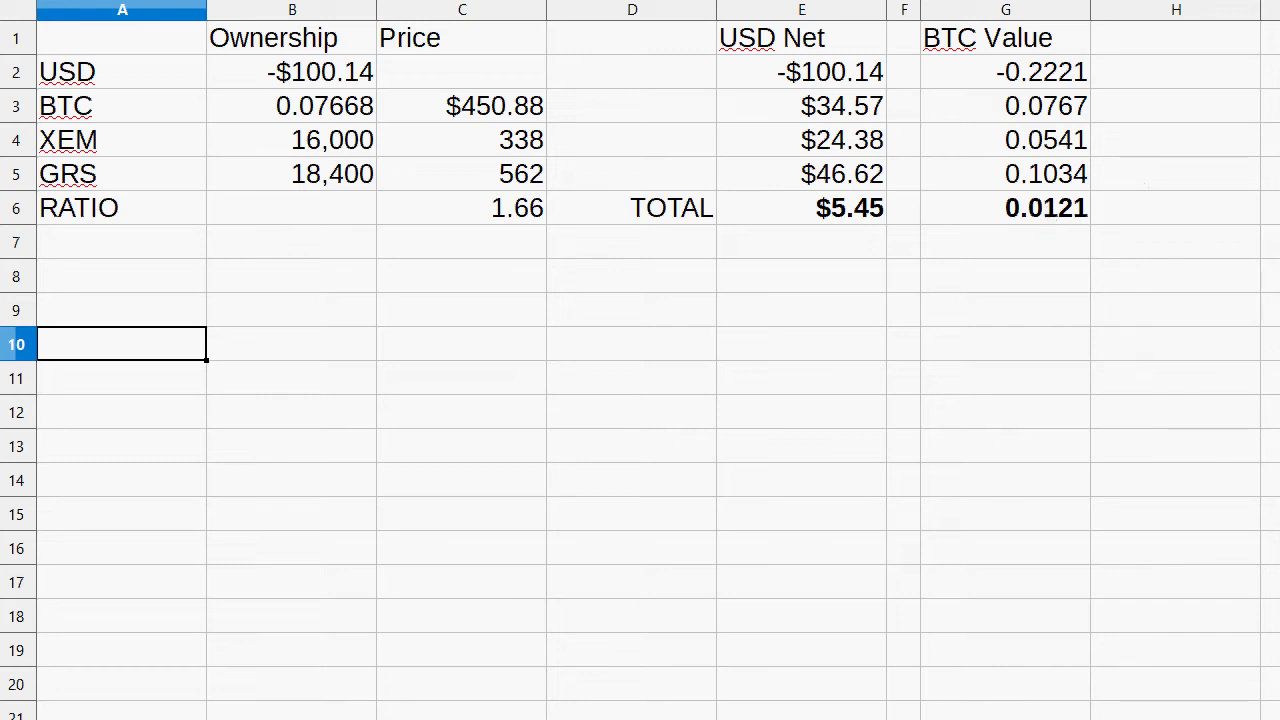
pyautogui.moveTo(800, 208); pyautogui.dragTo(1005, 208)
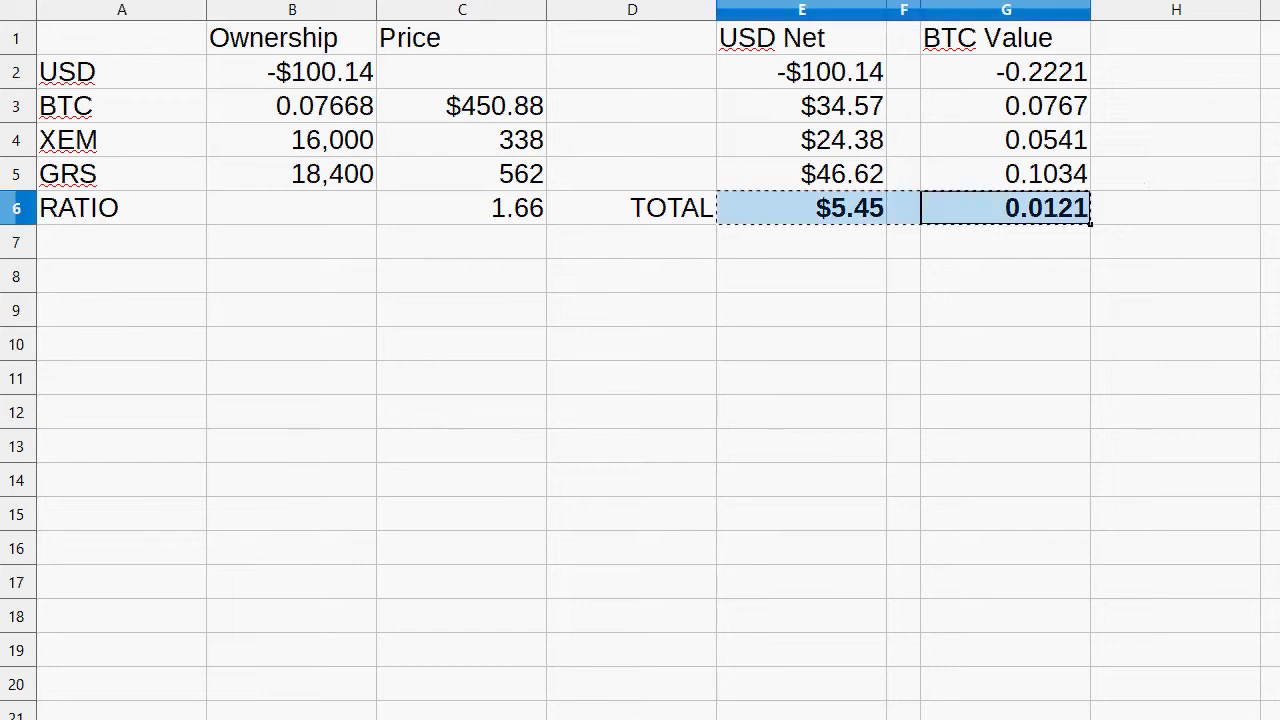
pyautogui.hotkey('ctrl', 'c')
pyautogui.click(783, 289)
pyautogui.click(786, 87)
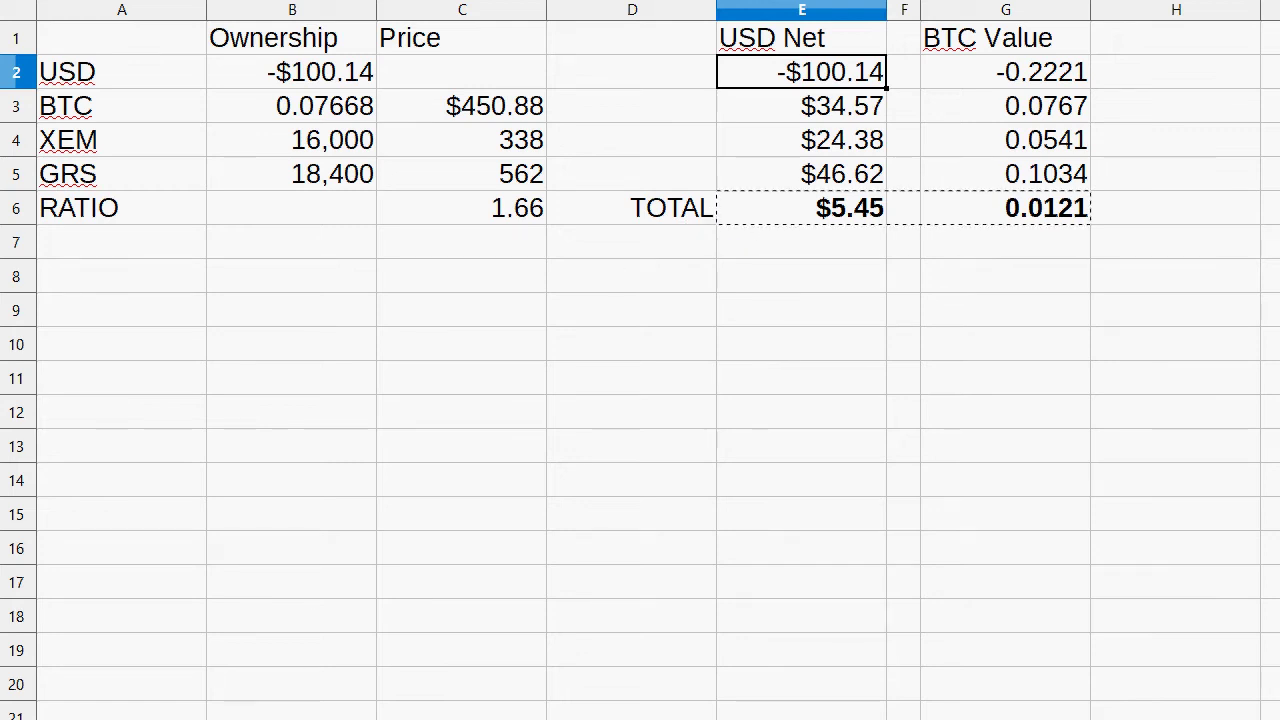
# Step: Calculate the upper ratio trigger in F16 of the price history with =1.66*1.25
pyautogui.hotkey('ctrl', 'pagedown')
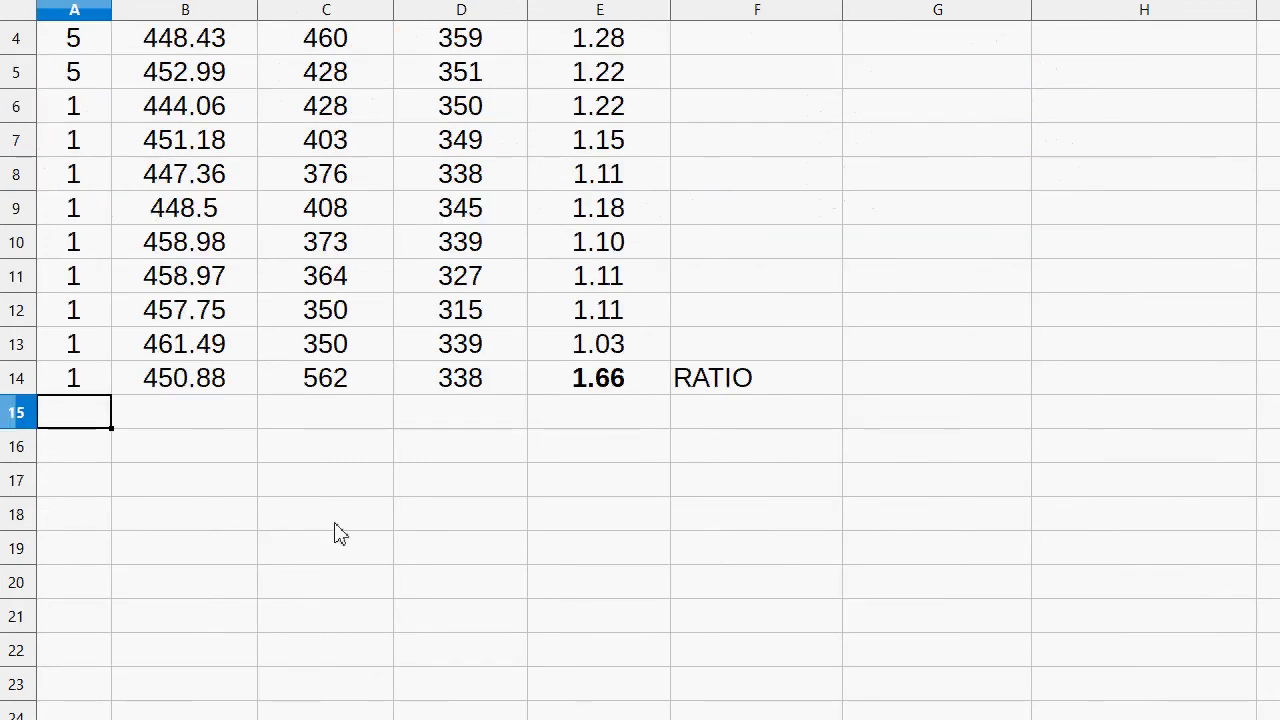
pyautogui.scroll(-2, 231, 354)
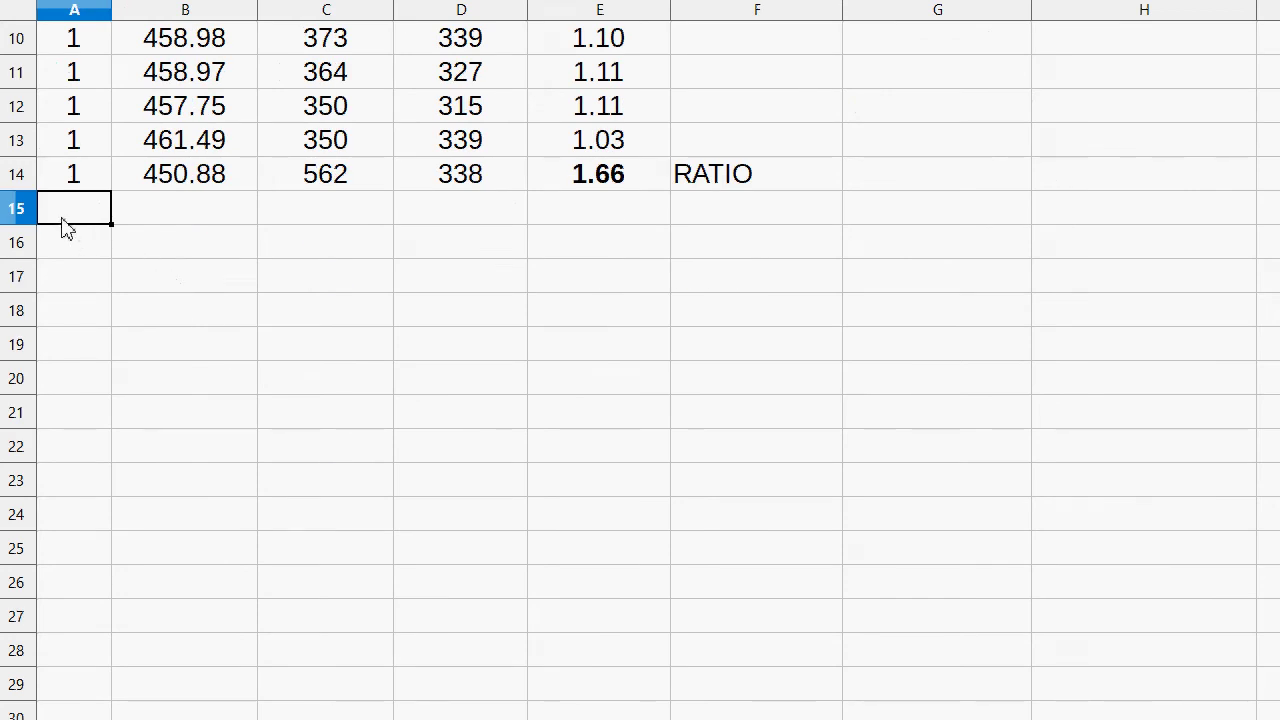
pyautogui.press('Right')
pyautogui.press('Right')
pyautogui.press('Right')
pyautogui.press('Right')
pyautogui.press('Right')
pyautogui.press('Right')
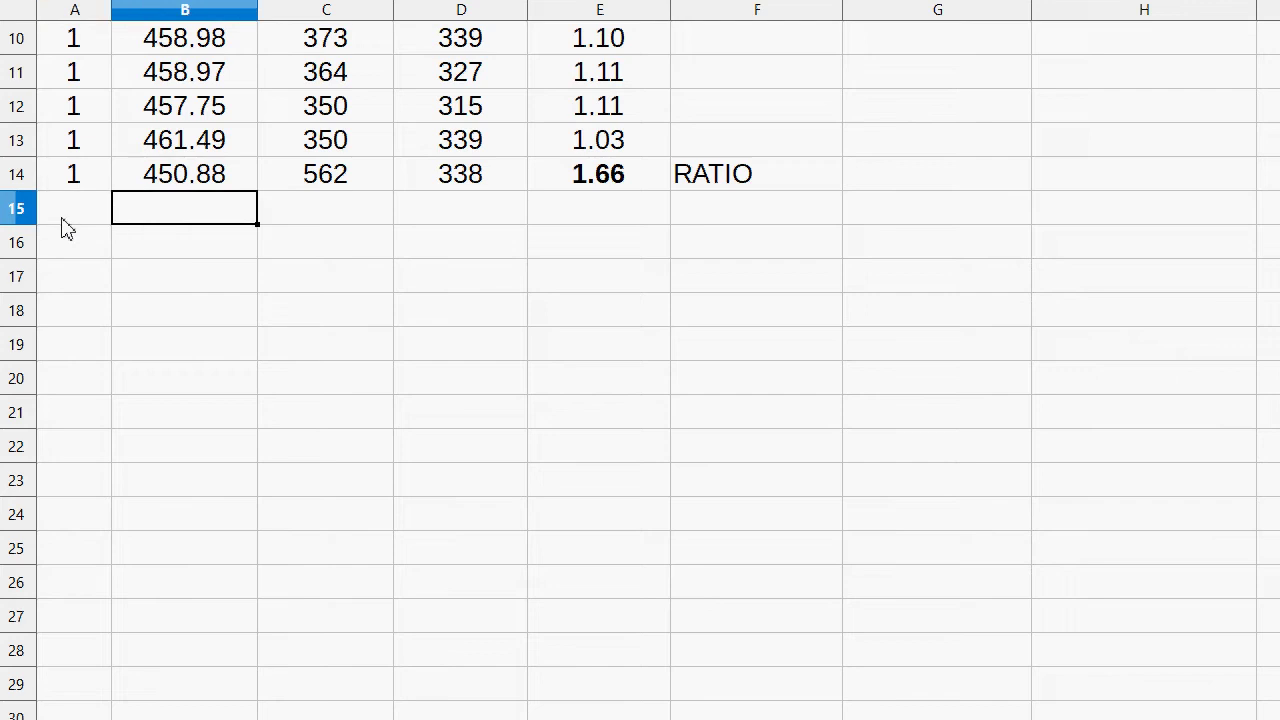
pyautogui.press('Down')
pyautogui.press('Left')
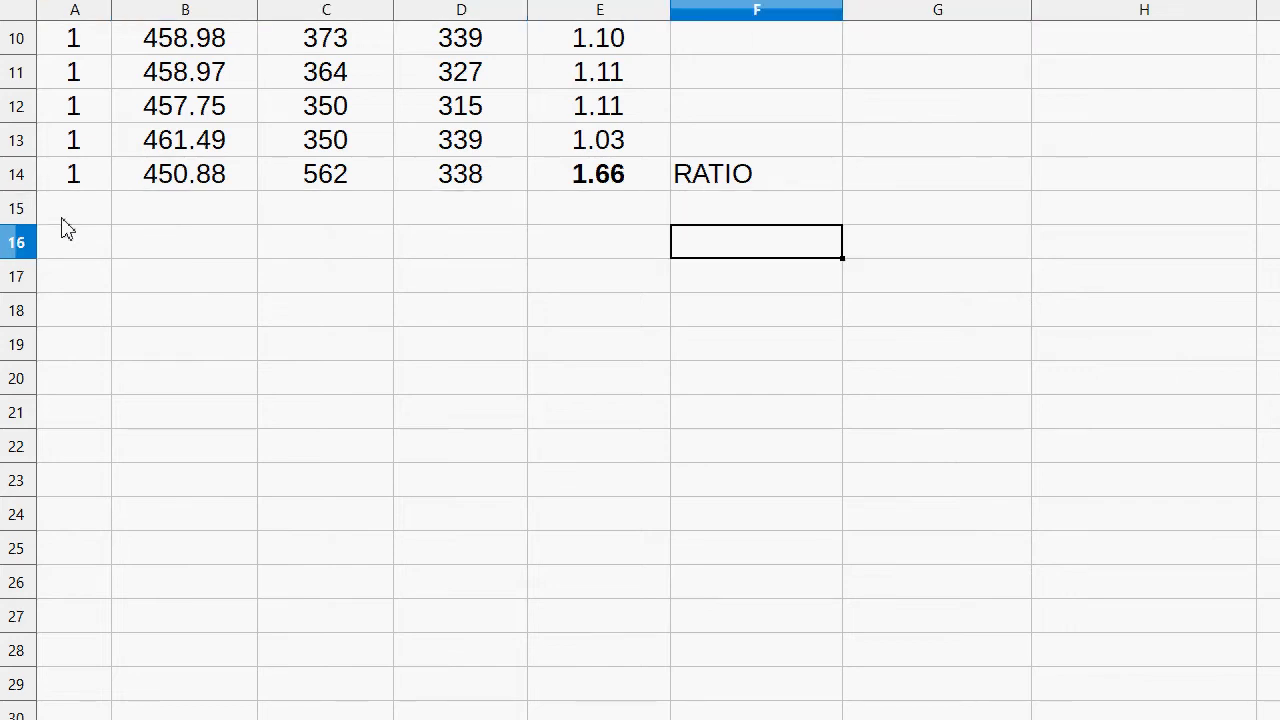
pyautogui.write('=')
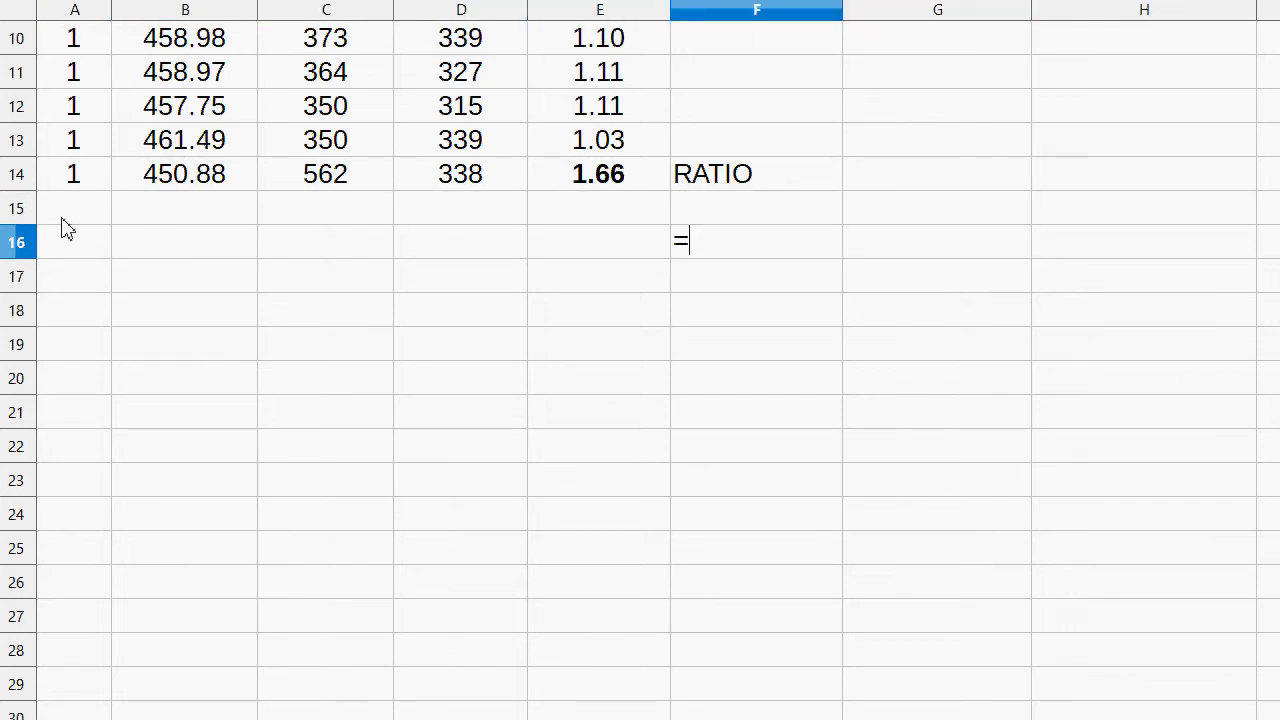
pyautogui.write('1.66*1.25')
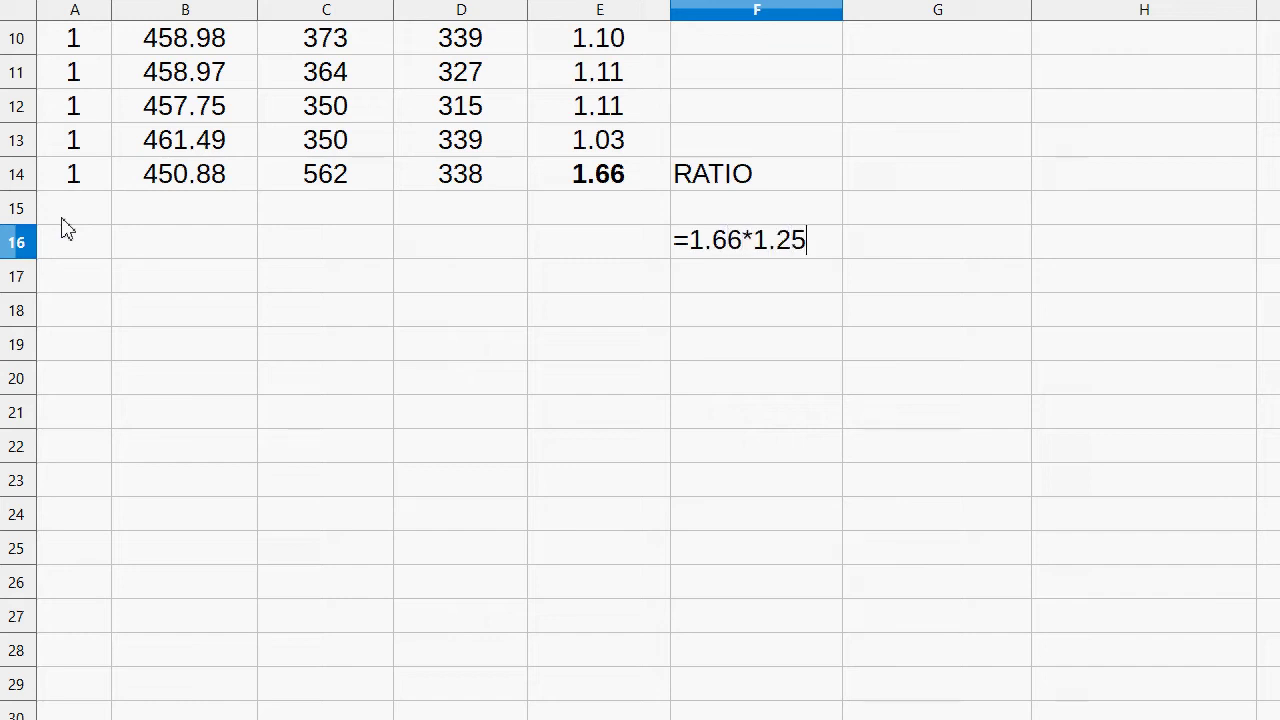
pyautogui.press('Return')
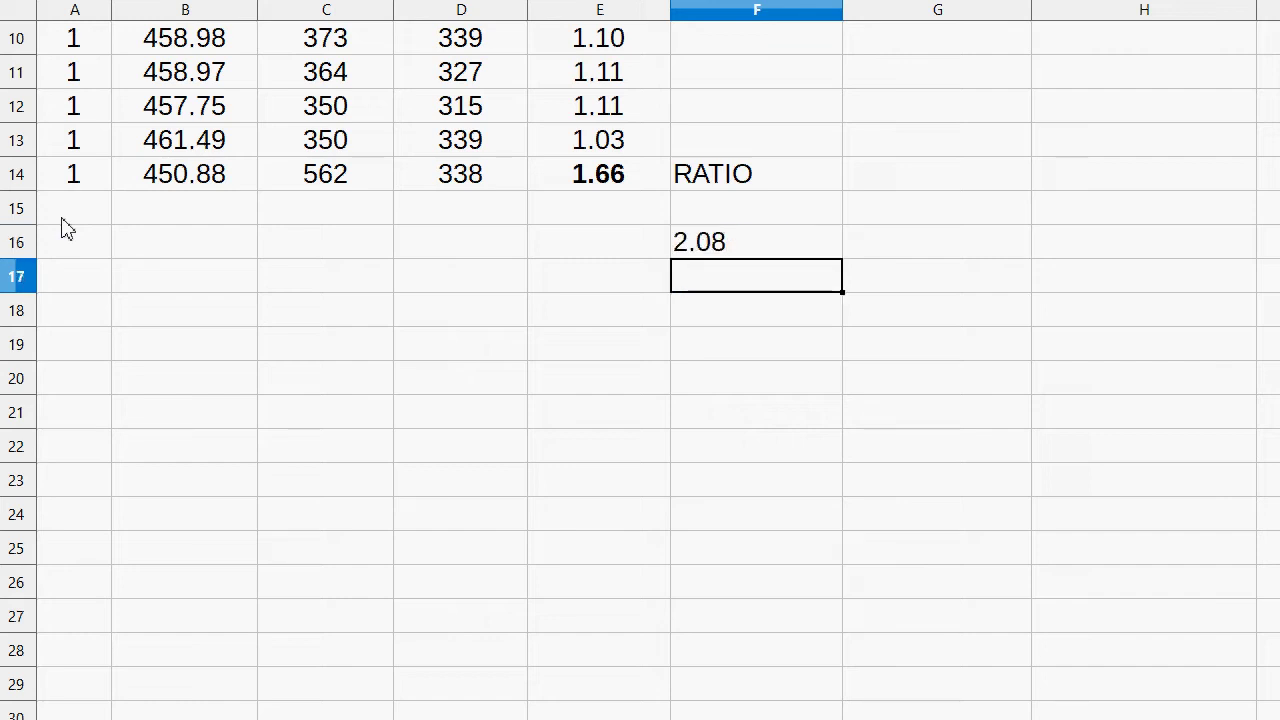
# Step: Calculate the lower ratio trigger in F17 with =1.66*.8
pyautogui.write('=1.')
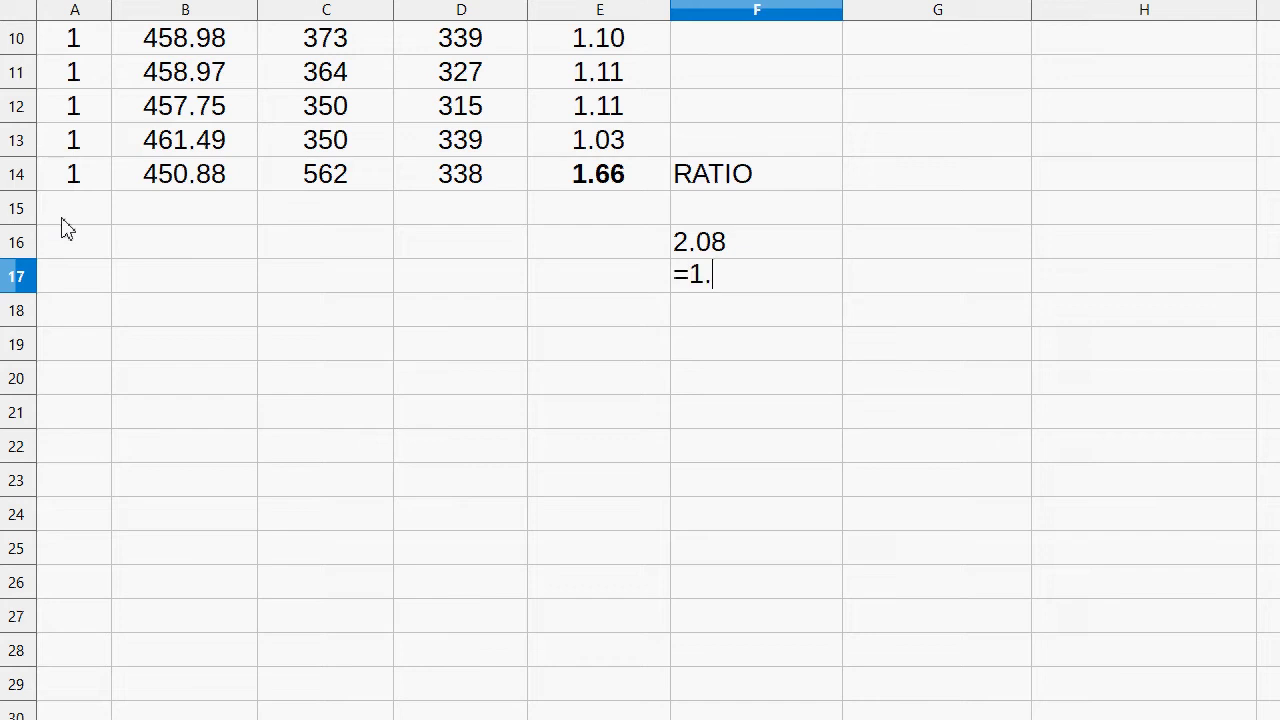
pyautogui.write('66')
pyautogui.write('*.8')
pyautogui.press('Return')
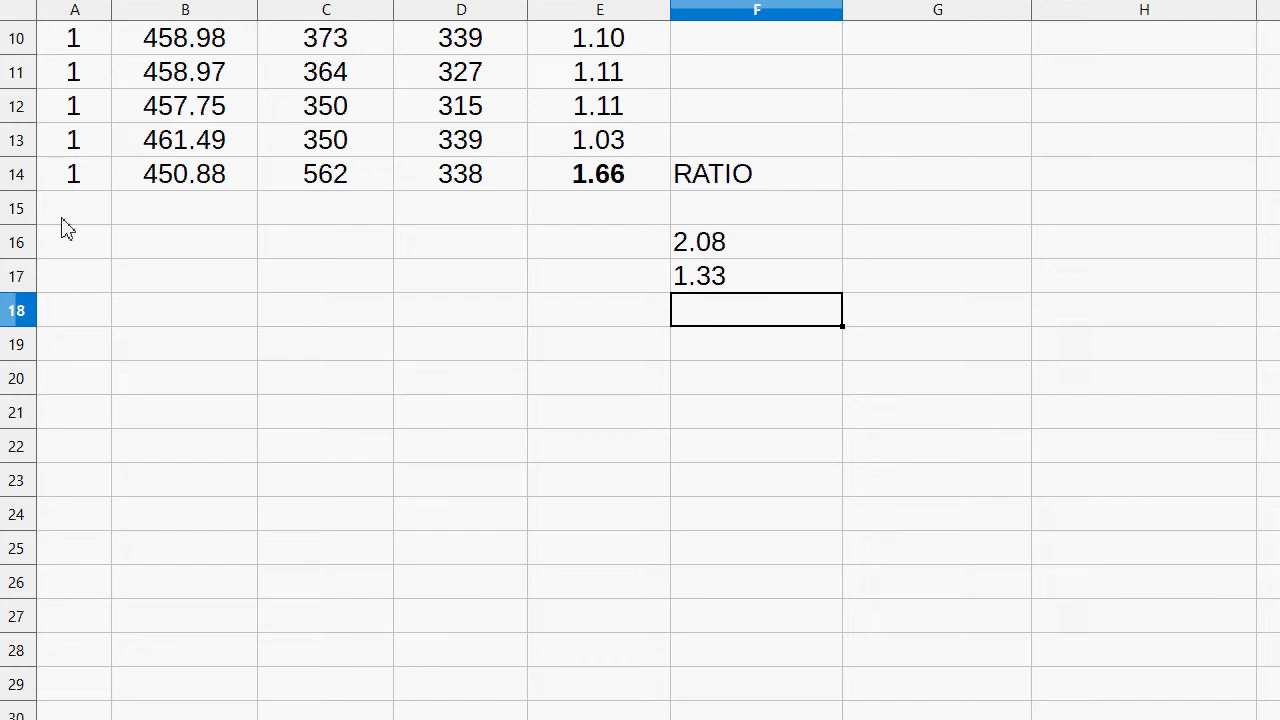
# Step: Record price-history row 15 with count 1, BTC 452.95, GRS 482 and XEM 347
pyautogui.press('Left')
pyautogui.press('Left')
pyautogui.press('Left')
pyautogui.press('Left')
pyautogui.press('Left')
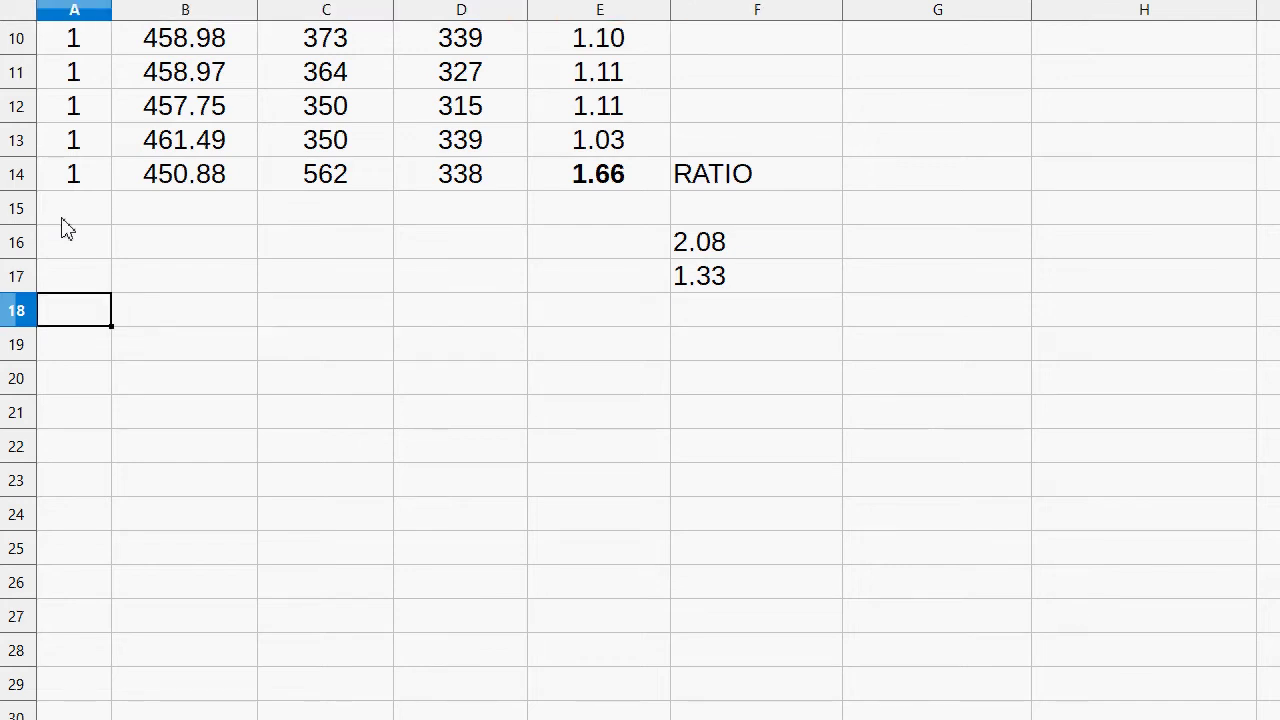
pyautogui.press('Up')
pyautogui.press('Up')
pyautogui.press('Up')
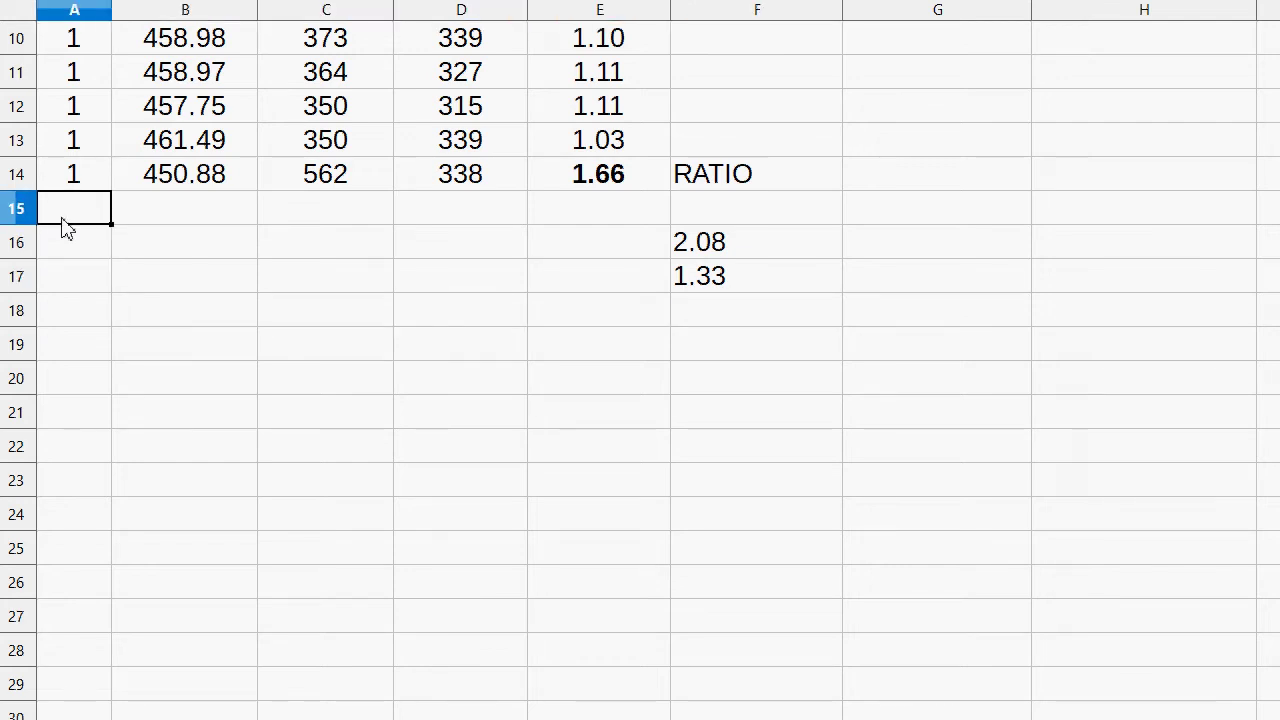
pyautogui.write('1')
pyautogui.press('Return')
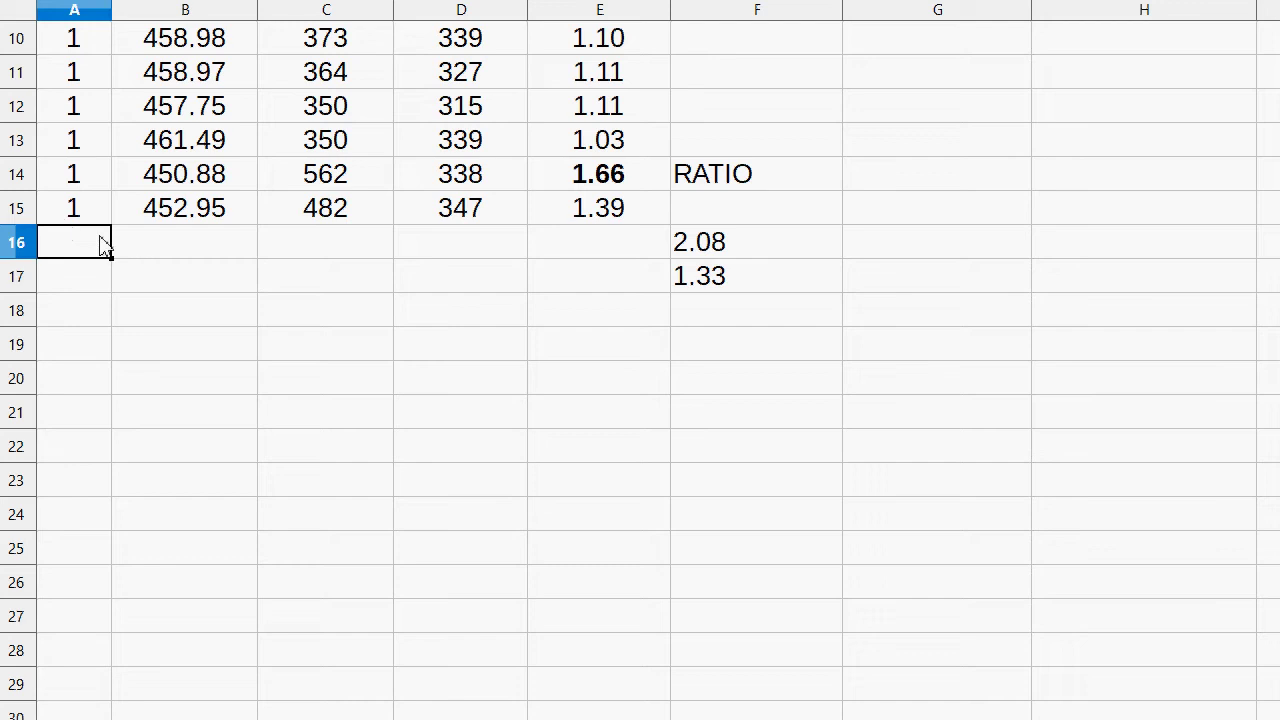
# Step: Record price-history row 16 with count 1, BTC 455.2, GRS 421 and XEM 333
pyautogui.write('1')
pyautogui.press('Tab')
pyautogui.write('455.2')
pyautogui.press('Tab')
pyautogui.write('421')
pyautogui.press('Tab')
pyautogui.write('333')
pyautogui.press('Return')
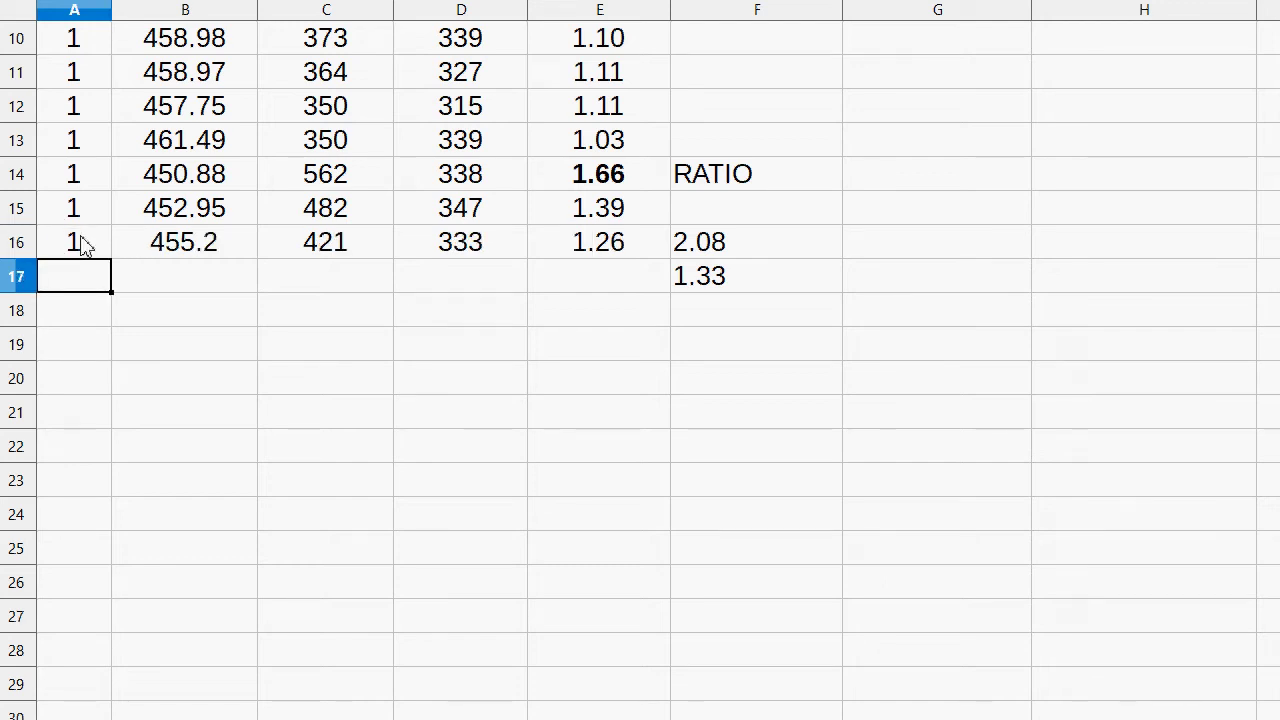
# Step: Clear the trigger calculations in F16:F17 and enter the note RATIO in F16
pyautogui.moveTo(737, 257); pyautogui.dragTo(734, 277)
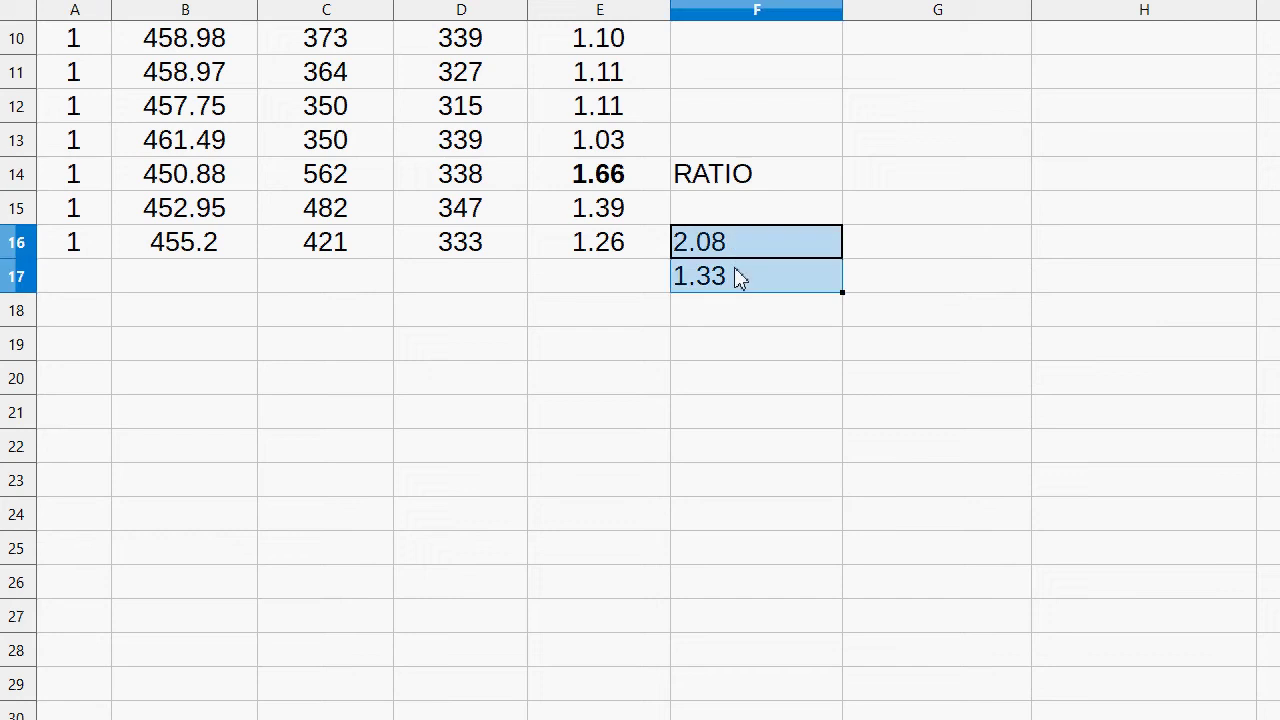
pyautogui.press('BackSpace')
pyautogui.press('Return')
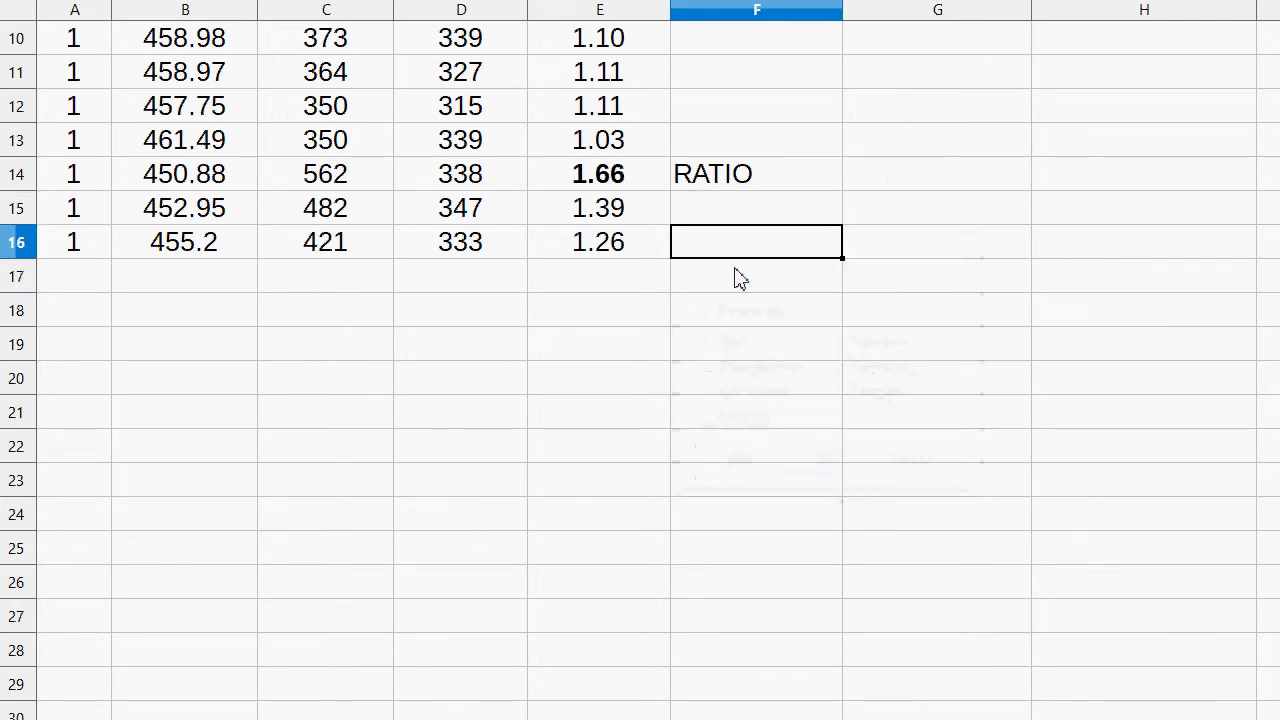
pyautogui.write('RATIO')
pyautogui.press('Return')
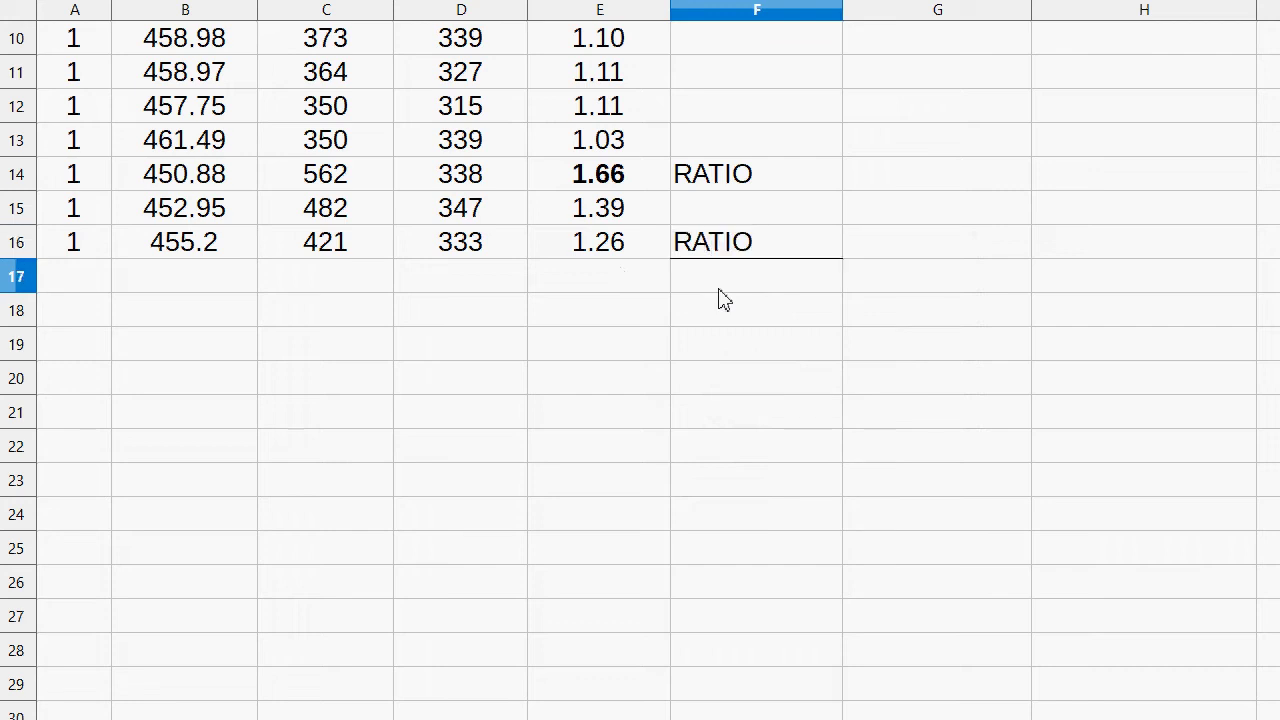
# Step: Make the ratio value in E16 bold
pyautogui.click(612, 244)
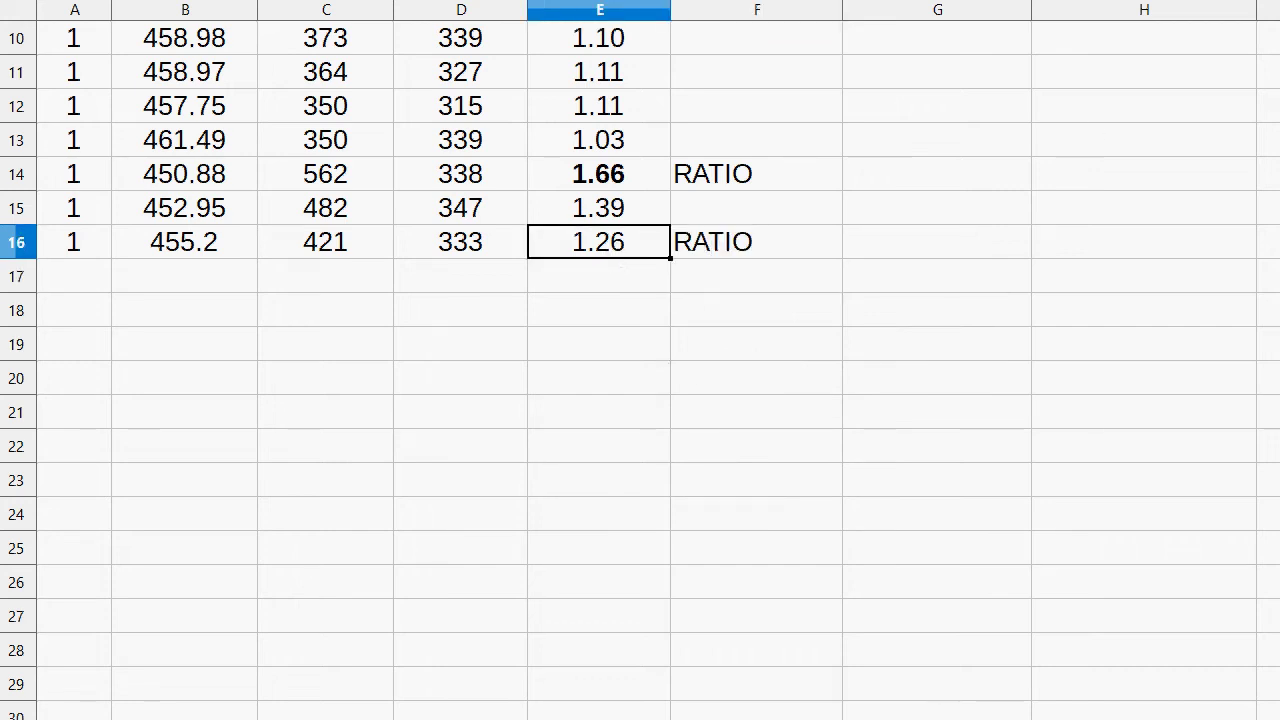
pyautogui.hotkey('ctrl', 'b')
pyautogui.click(763, 256)
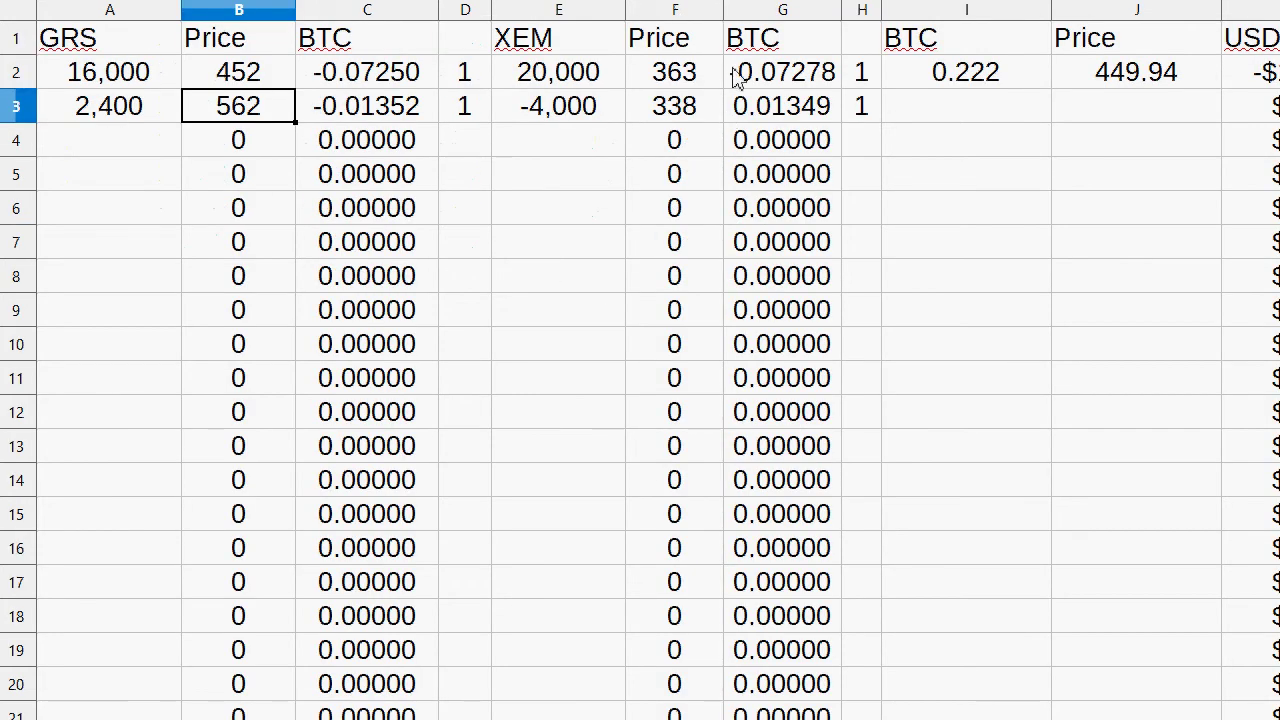
# Step: Enter the flag 1 for the XEM block in H4 and for the GRS block in D4 of the trade sheet
pyautogui.click(861, 106)
pyautogui.write('1')
pyautogui.click(865, 145)
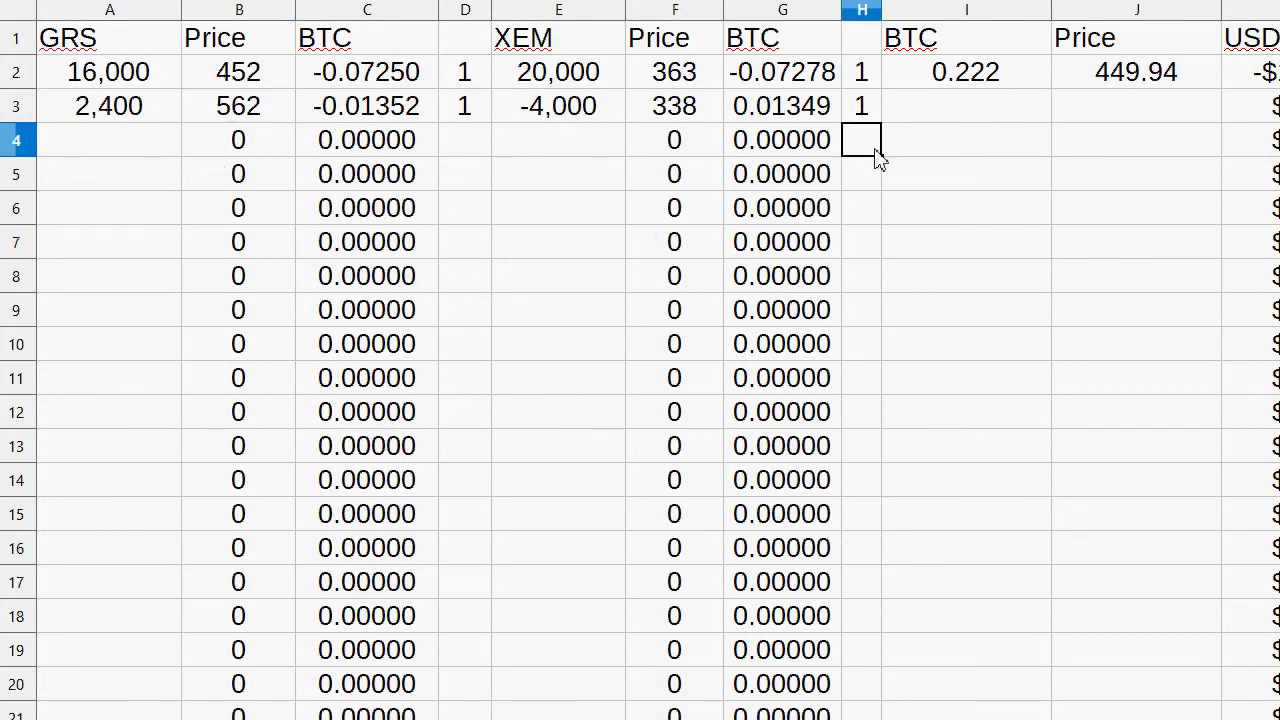
pyautogui.write('1')
pyautogui.press('Left')
pyautogui.press('Left')
pyautogui.press('Left')
pyautogui.press('Left')
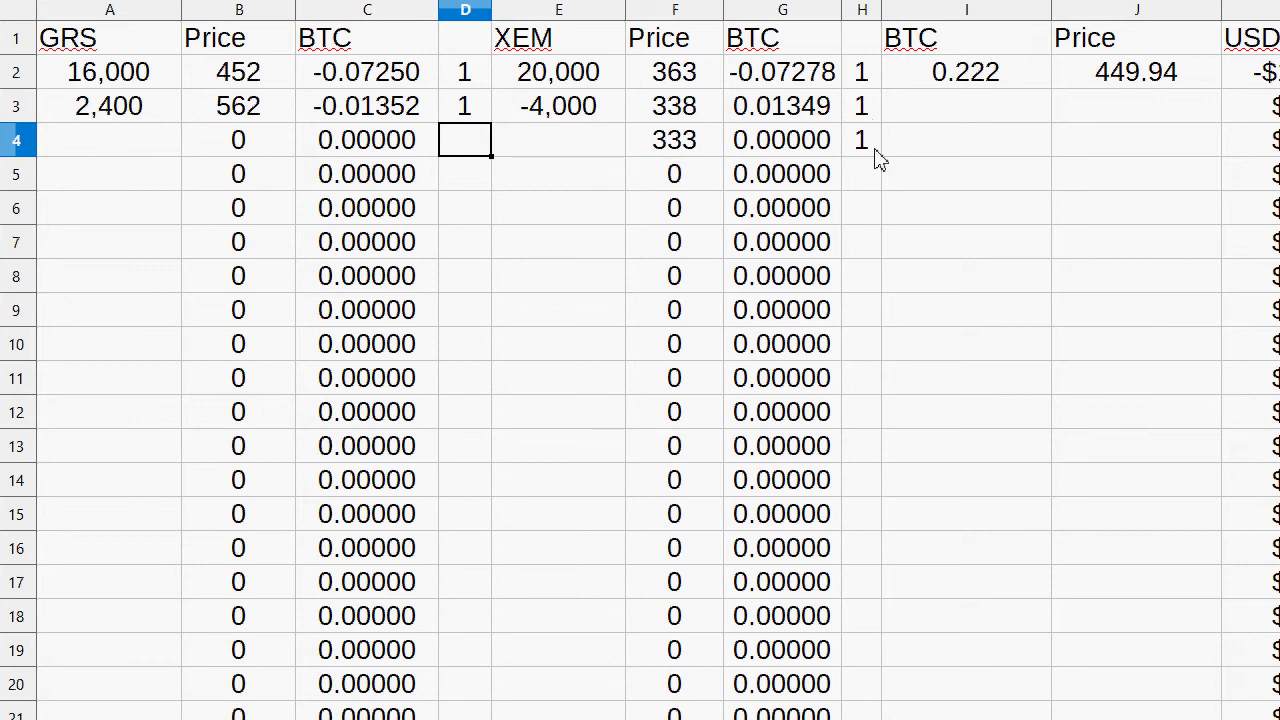
pyautogui.write('1')
# Step: Enter 333 as the fixed XEM price in F4
pyautogui.press('Right')
pyautogui.press('Right')
pyautogui.write('333')
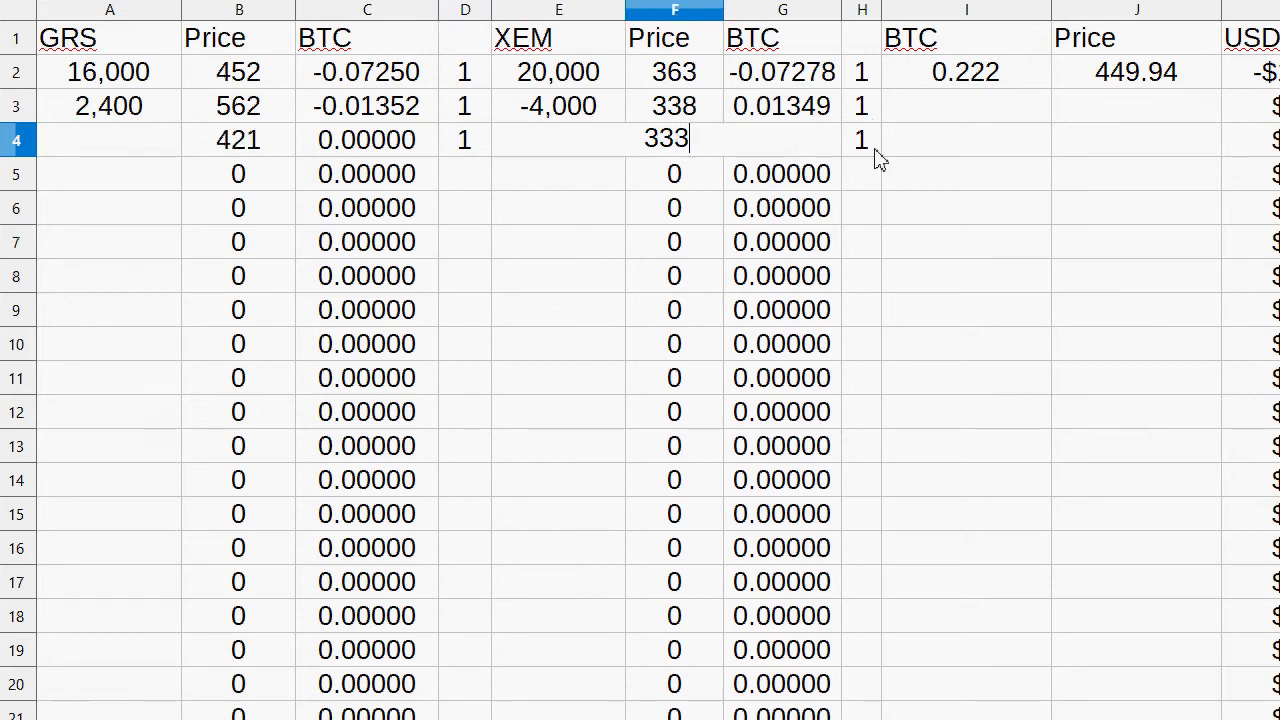
pyautogui.press('Return')
pyautogui.press('Up')
pyautogui.press('Up')
pyautogui.press('Up')
pyautogui.press('Down')
pyautogui.press('Down')
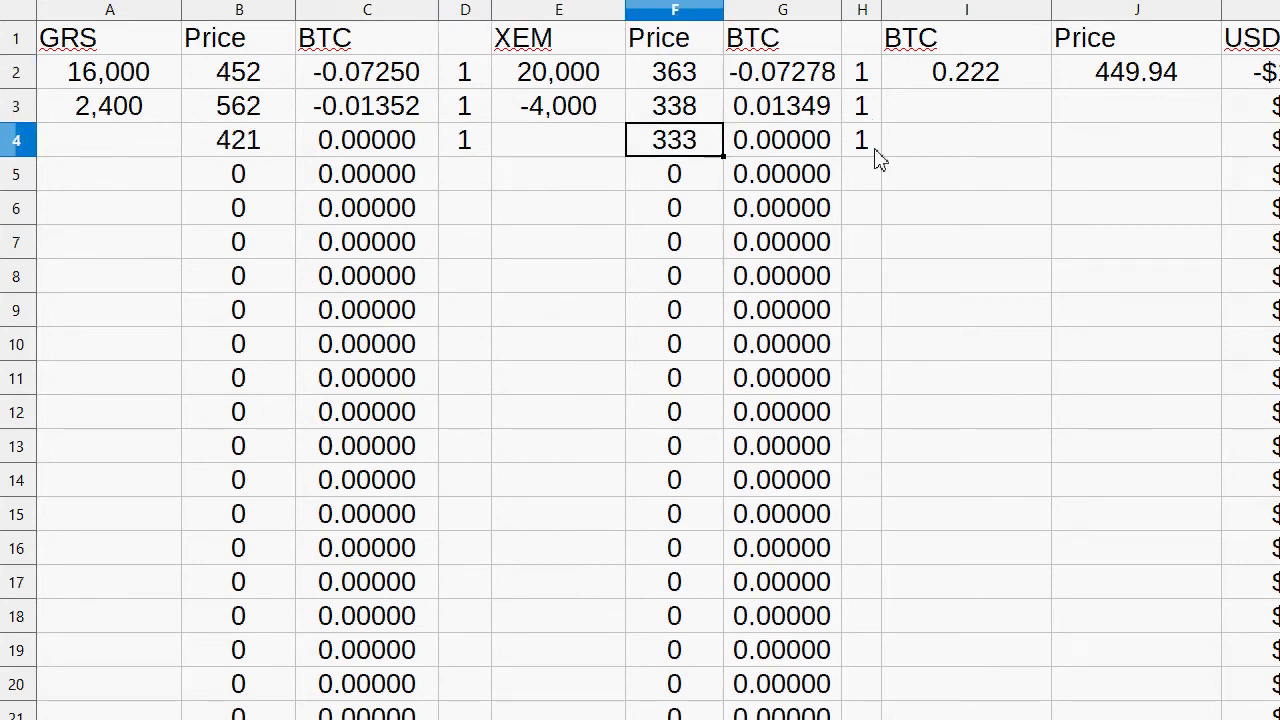
# Step: Examine row 4's cells across the GRS block, from quantity to flag
pyautogui.press('Left')
pyautogui.press('Left')
pyautogui.press('Left')
pyautogui.press('Left')
pyautogui.press('Left')
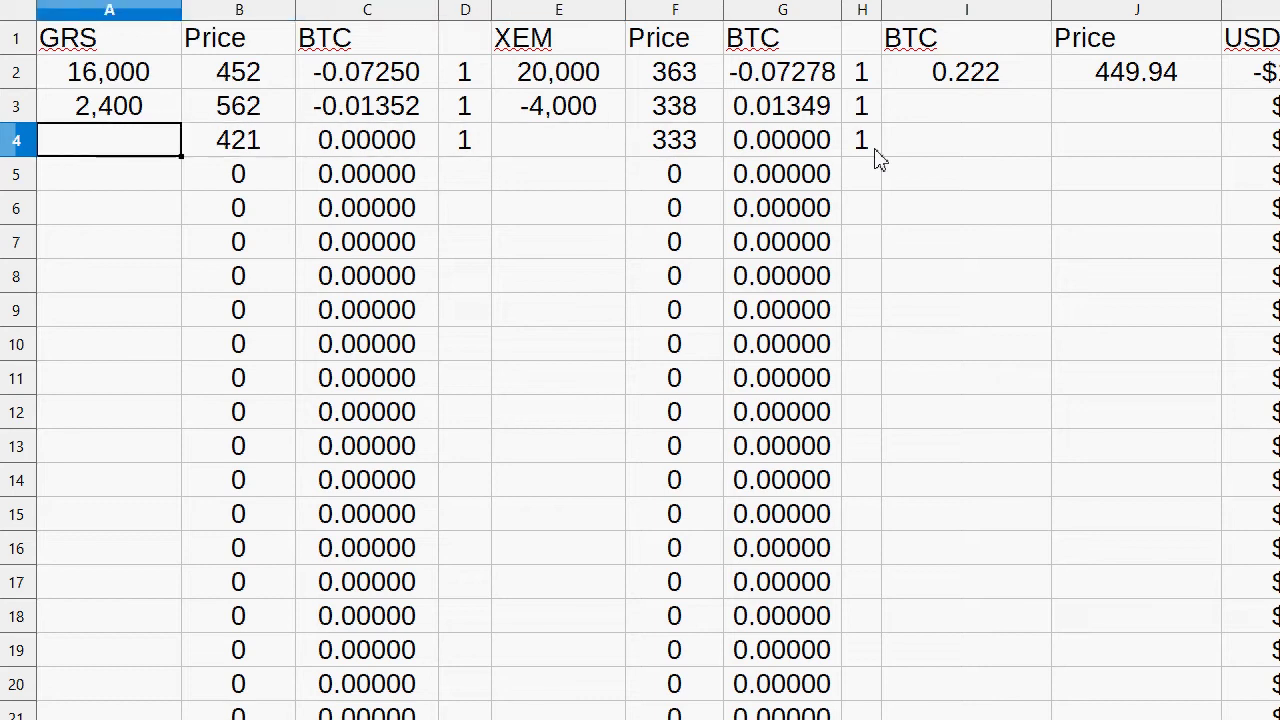
pyautogui.press('Right')
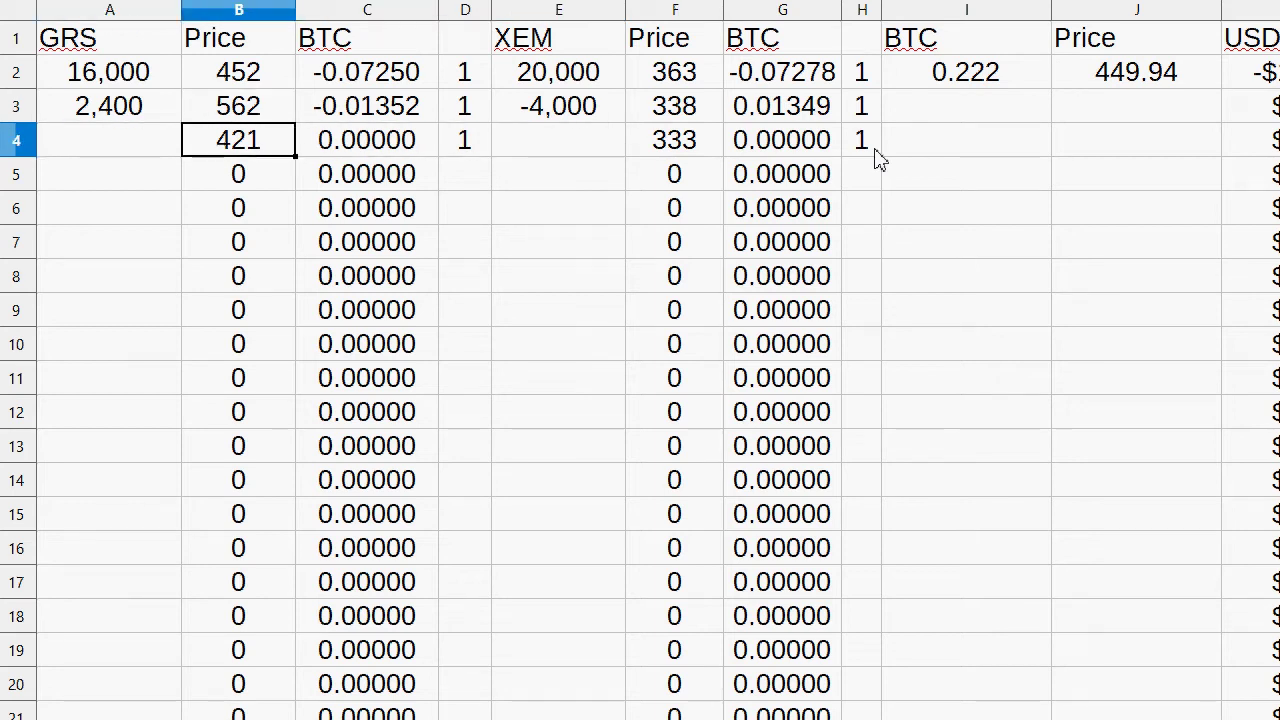
pyautogui.press('Down')
pyautogui.press('Right')
pyautogui.press('Up')
pyautogui.press('Right')
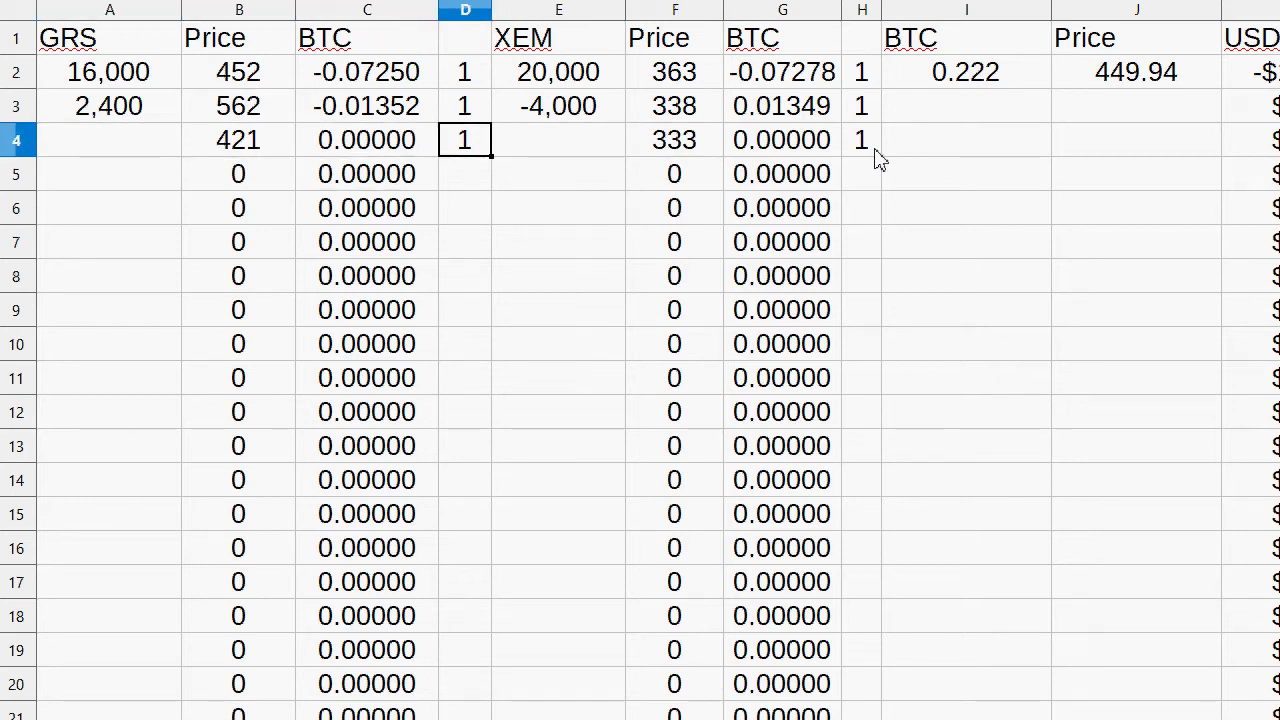
# Step: Enter 421 as the fixed GRS price in B4
pyautogui.press('Left')
pyautogui.press('Left')
pyautogui.write('421')
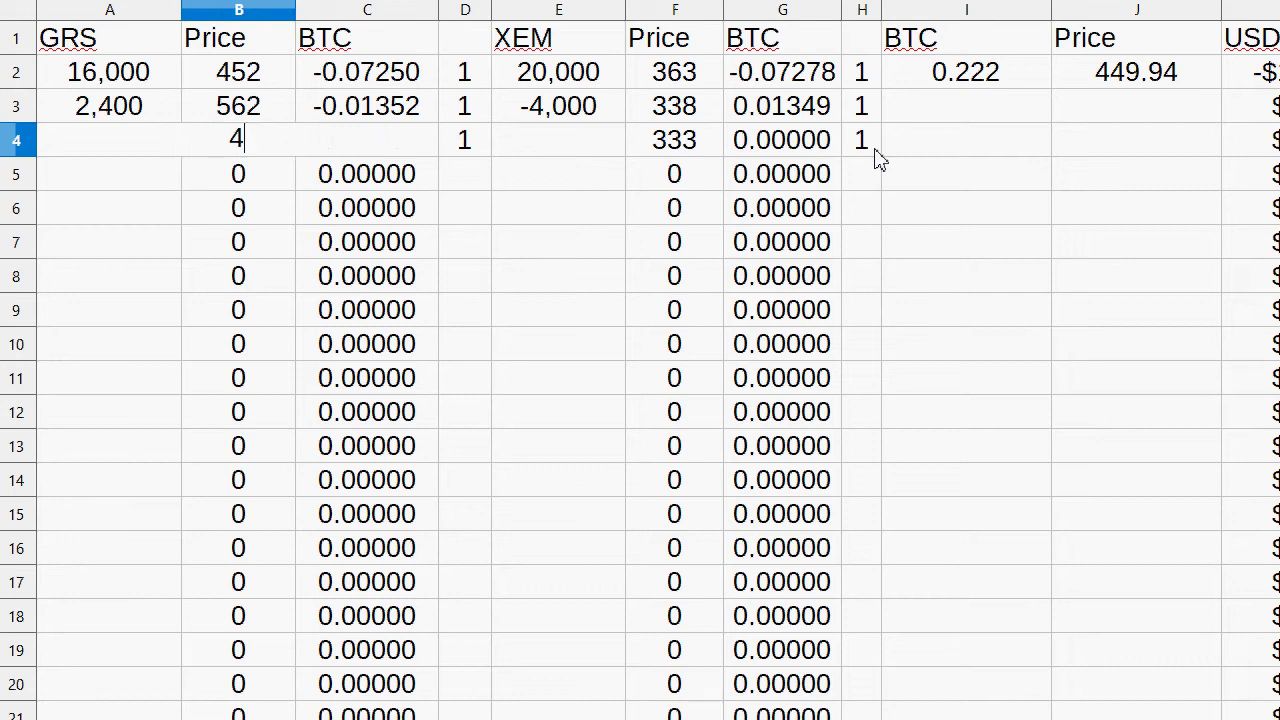
pyautogui.press('Return')
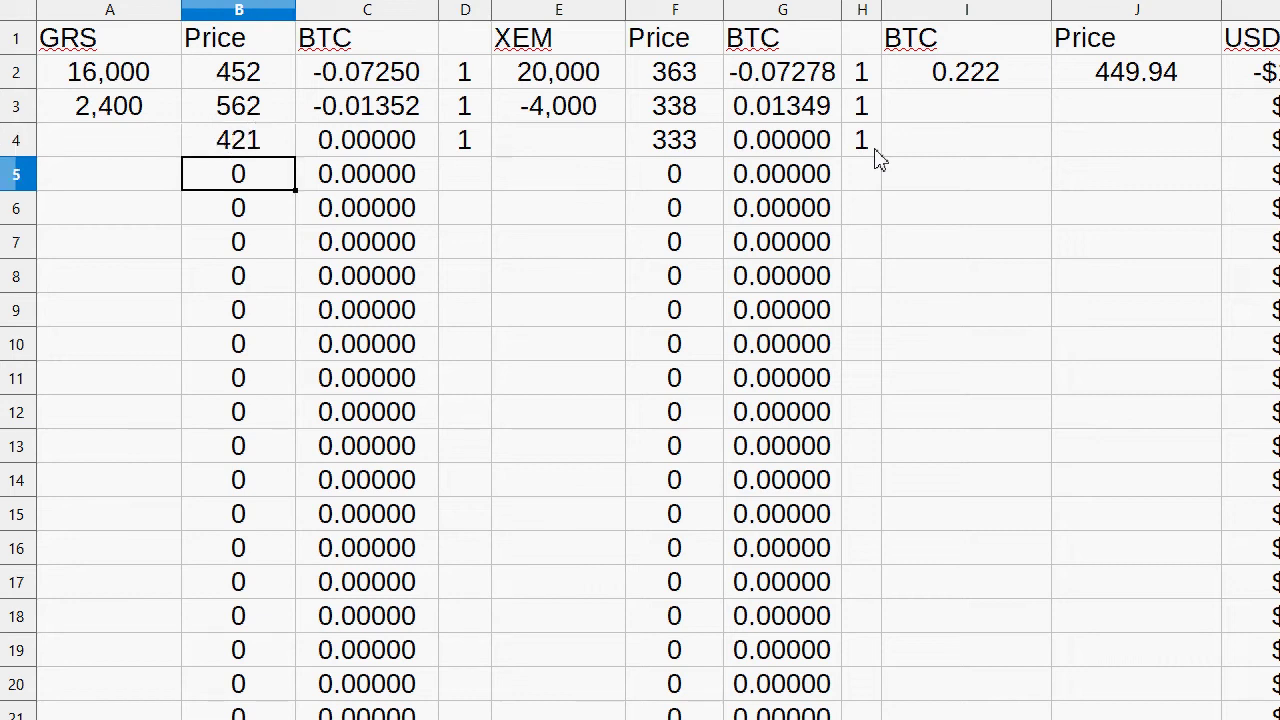
pyautogui.press('Up')
pyautogui.press('Right')
pyautogui.press('Right')
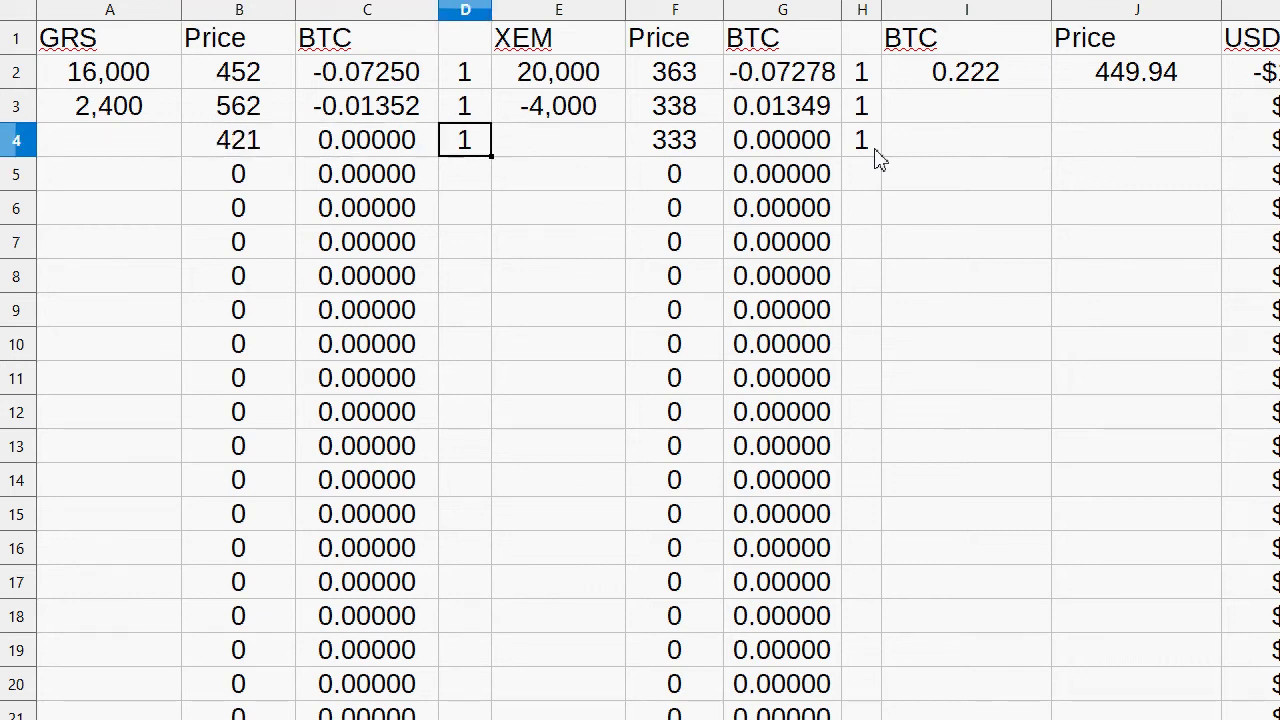
# Step: Examine row 4 of the trade sheet from the GRS quantity through the XEM price
pyautogui.press('Left')
pyautogui.press('Left')
pyautogui.press('Left')
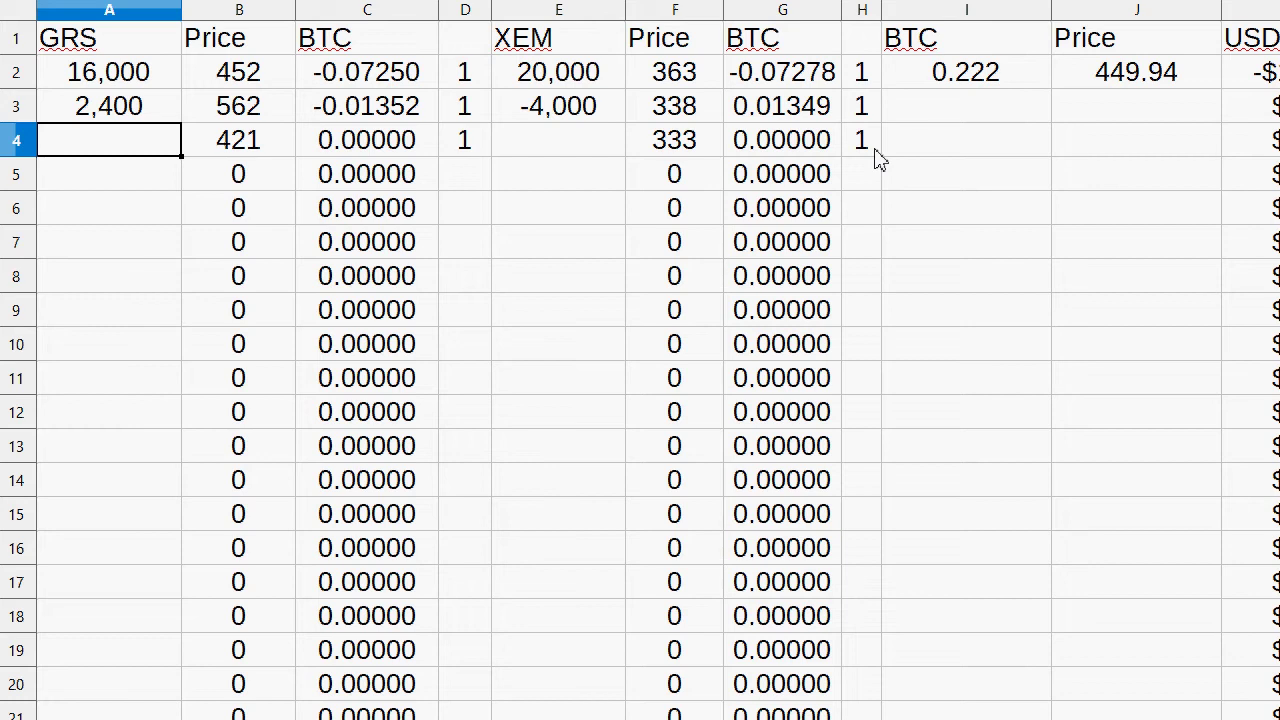
pyautogui.press('Right')
pyautogui.press('Right')
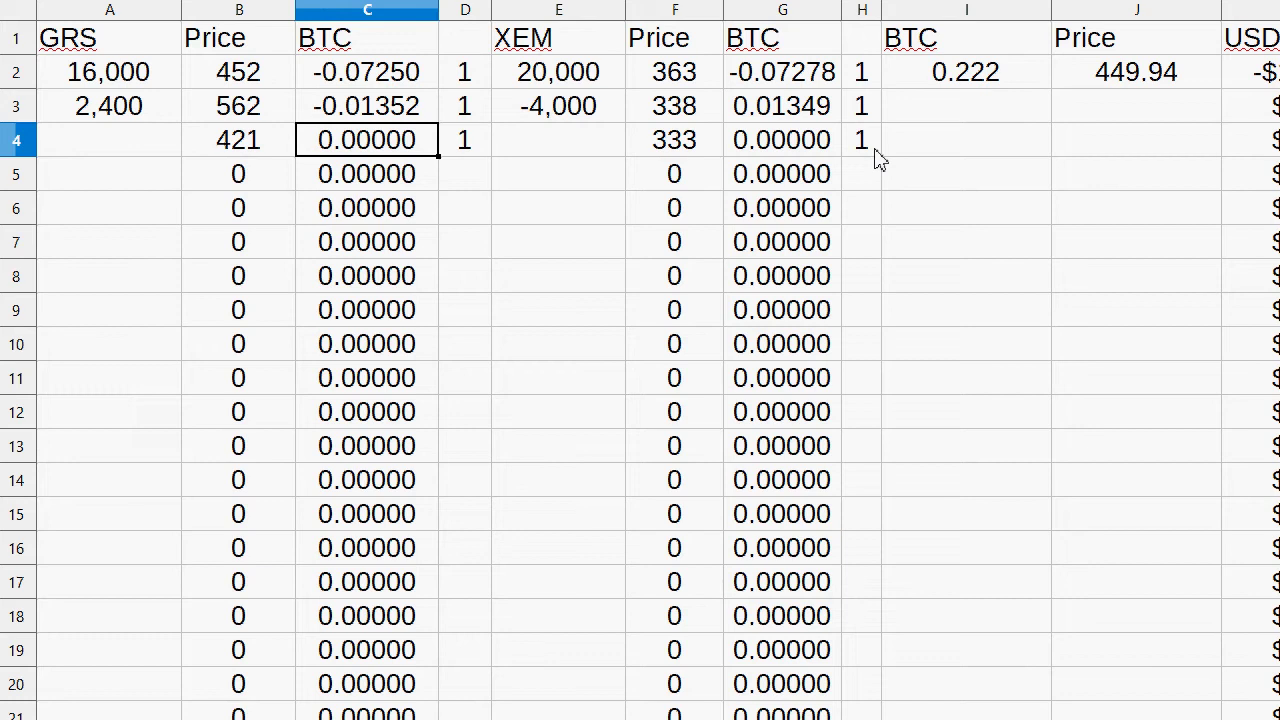
pyautogui.press('Right')
pyautogui.press('Right')
pyautogui.press('Right')
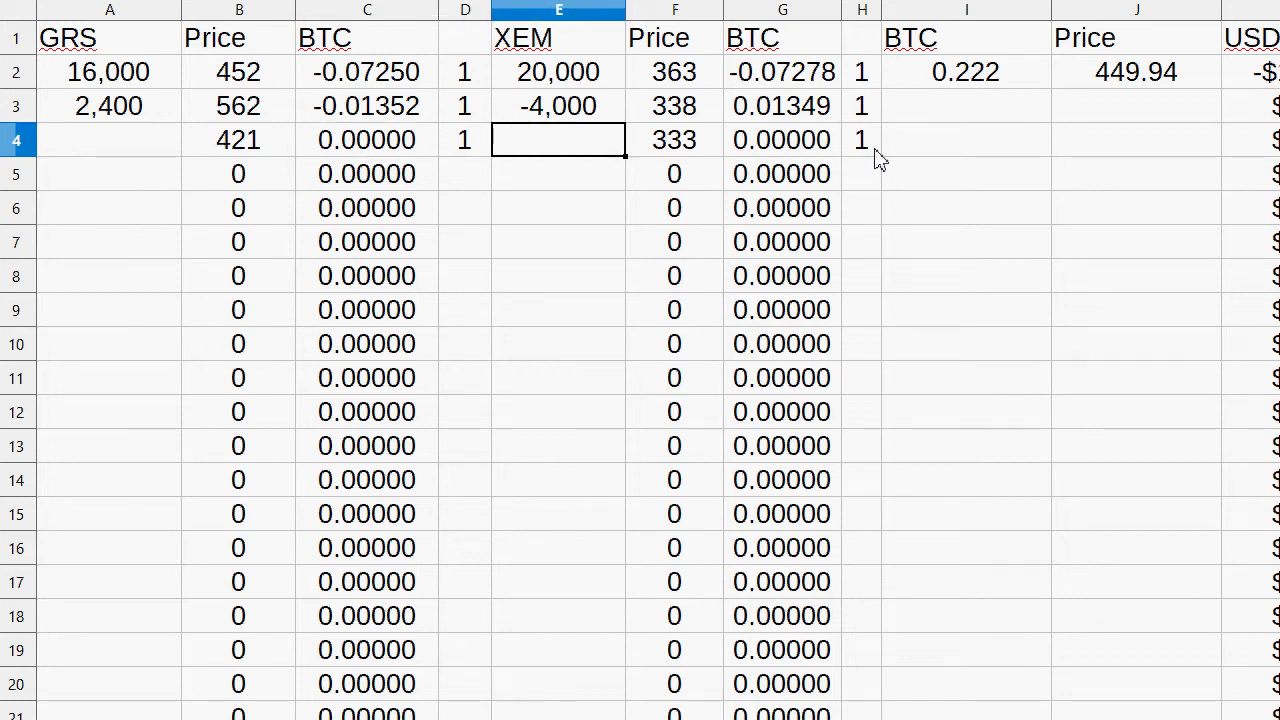
pyautogui.press('Left')
pyautogui.press('Left')
pyautogui.press('Right')
pyautogui.press('Right')
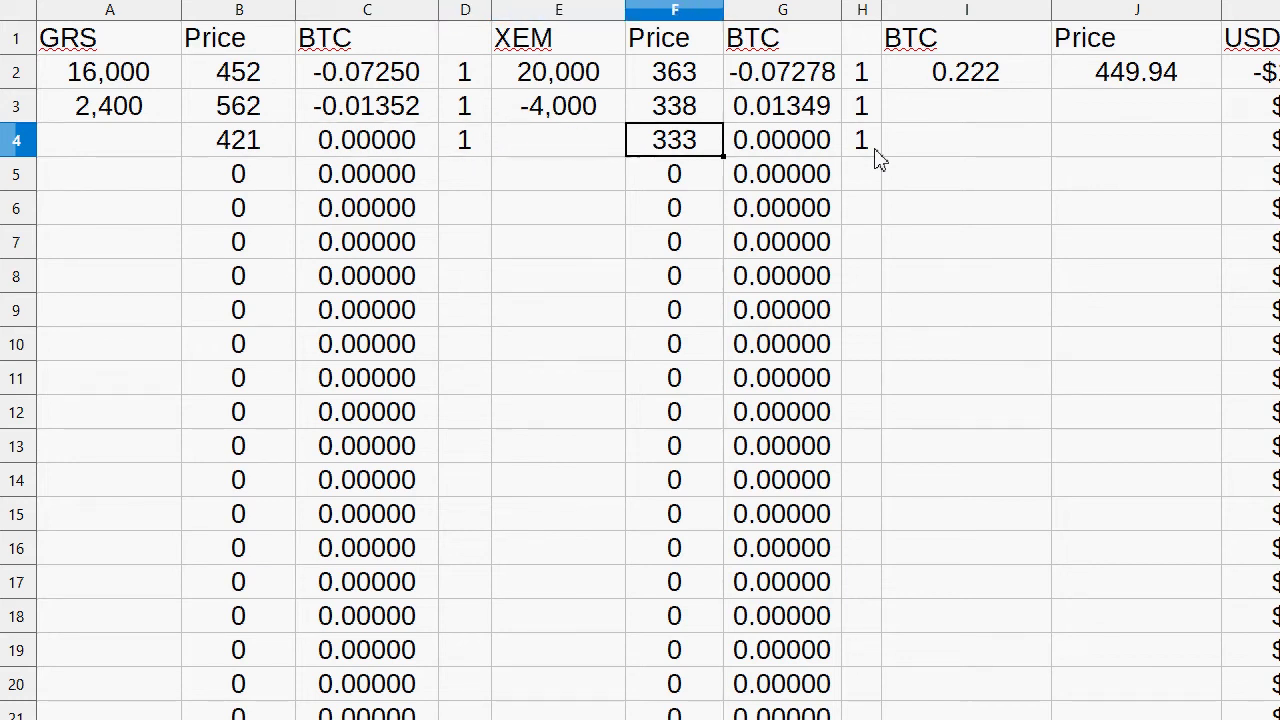
# Step: Enter 4,500 as the XEM quantity in E4
pyautogui.press('Left')
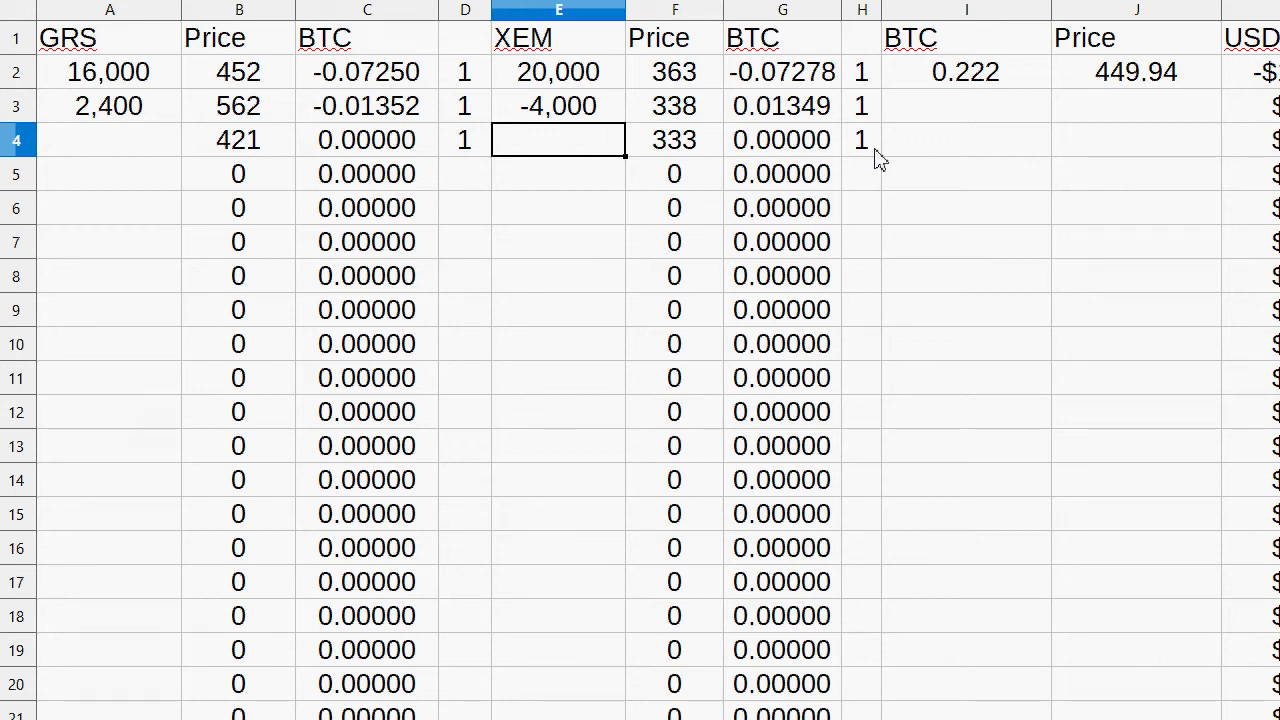
pyautogui.write('4')
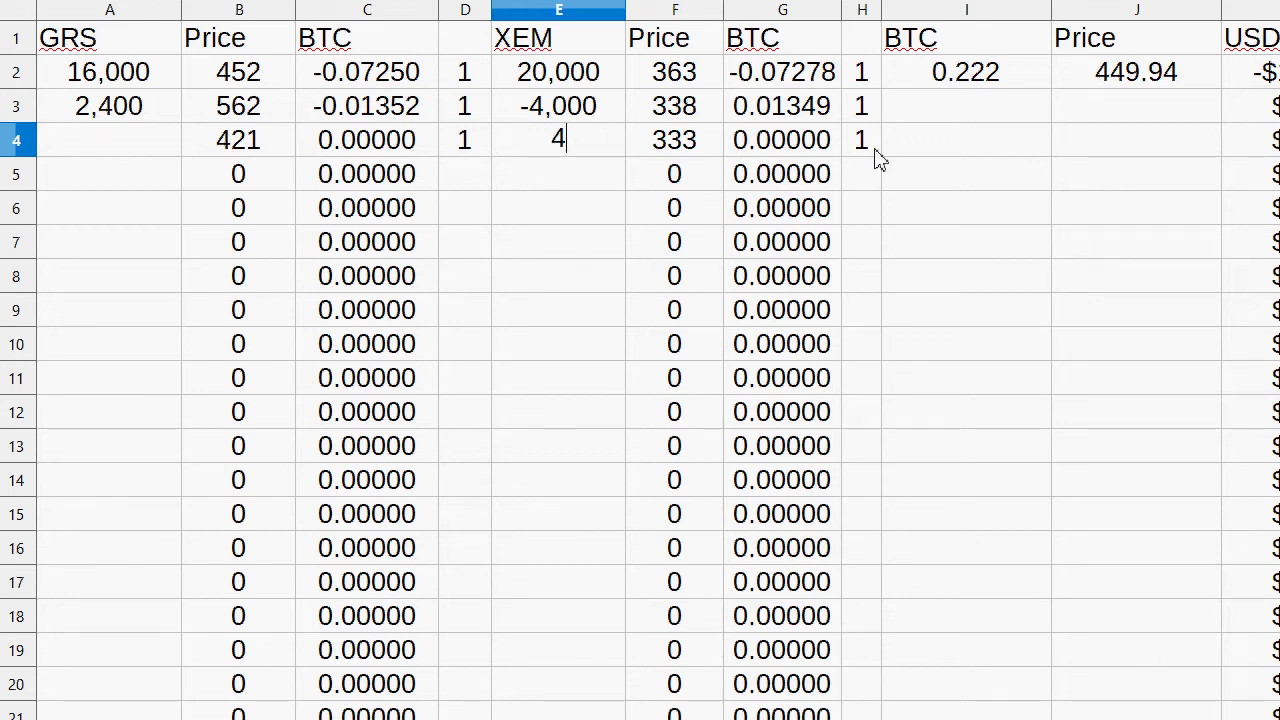
pyautogui.write(',500')
pyautogui.press('Return')
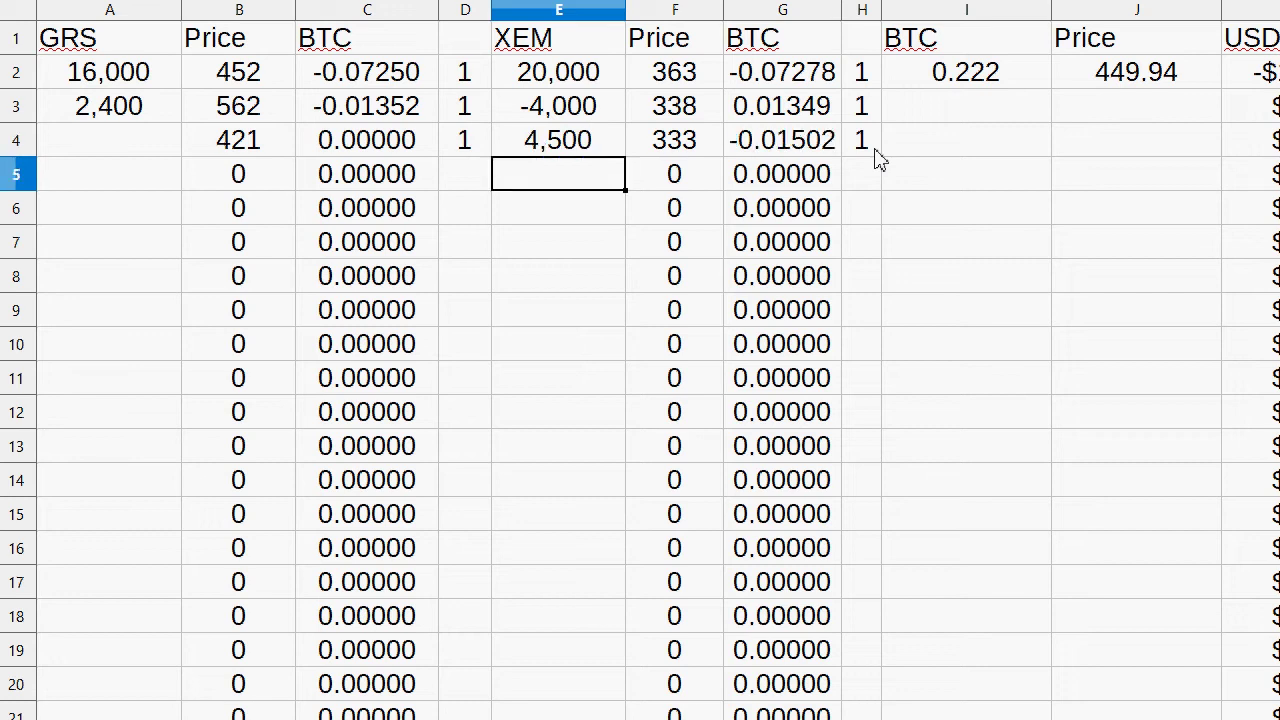
# Step: Enter -2,100 as the GRS quantity in A4
pyautogui.press('Up')
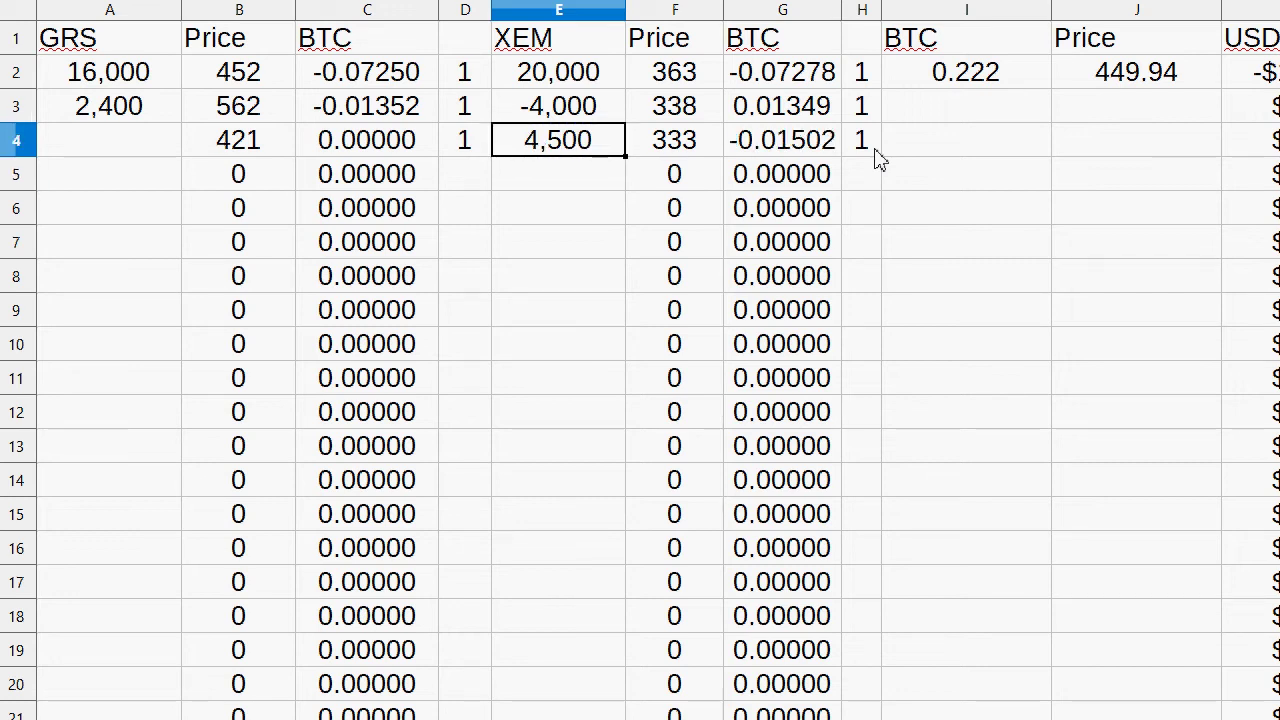
pyautogui.press('Left')
pyautogui.press('Left')
pyautogui.press('Left')
pyautogui.press('Left')
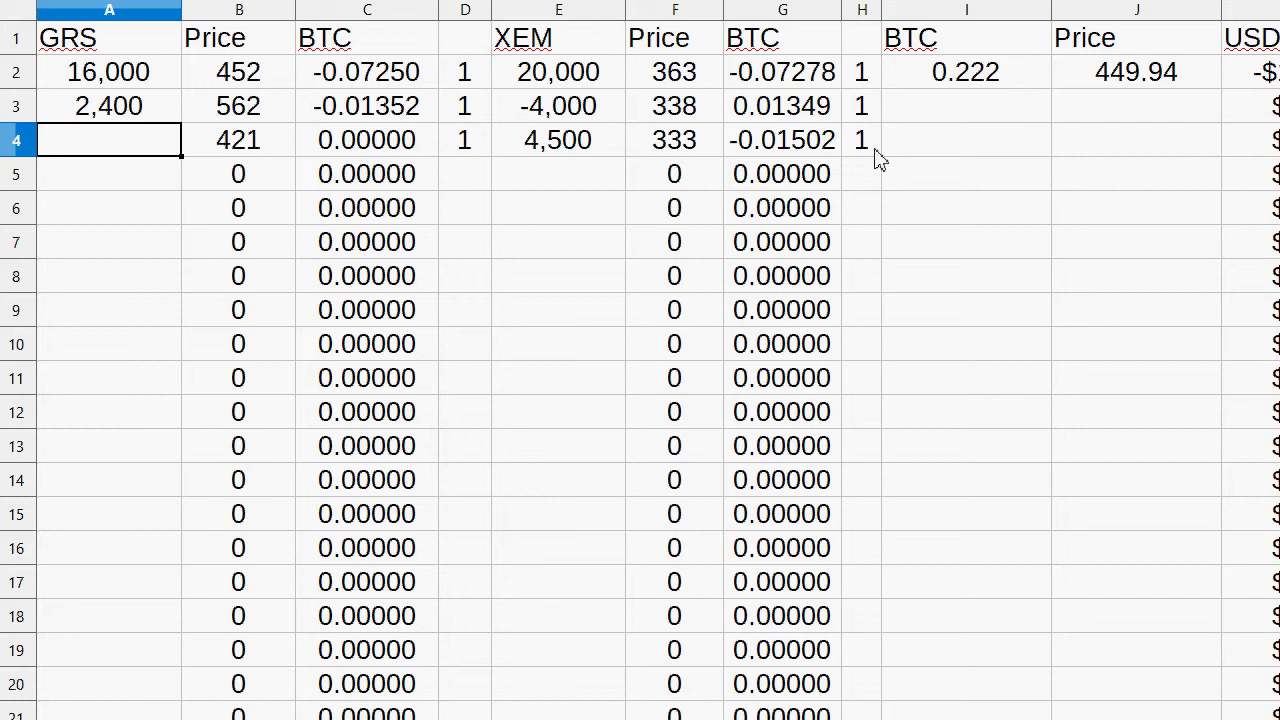
pyautogui.write('-2100')
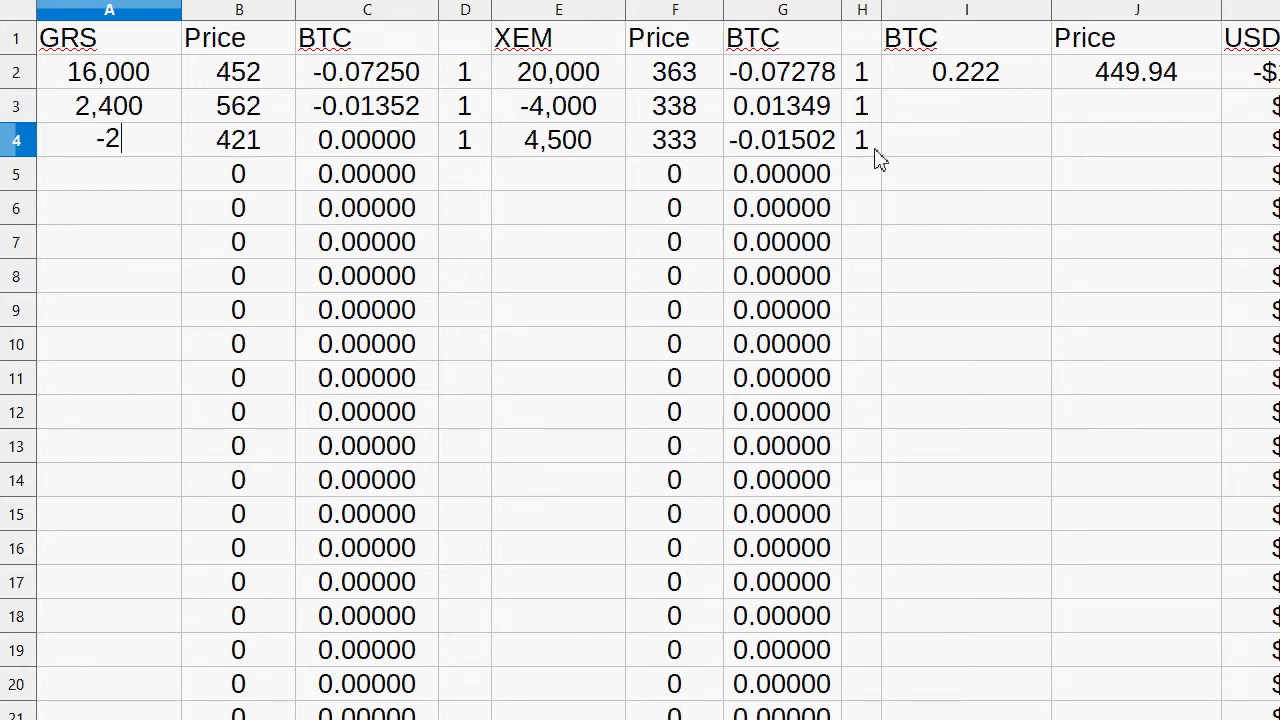
pyautogui.press('Return')
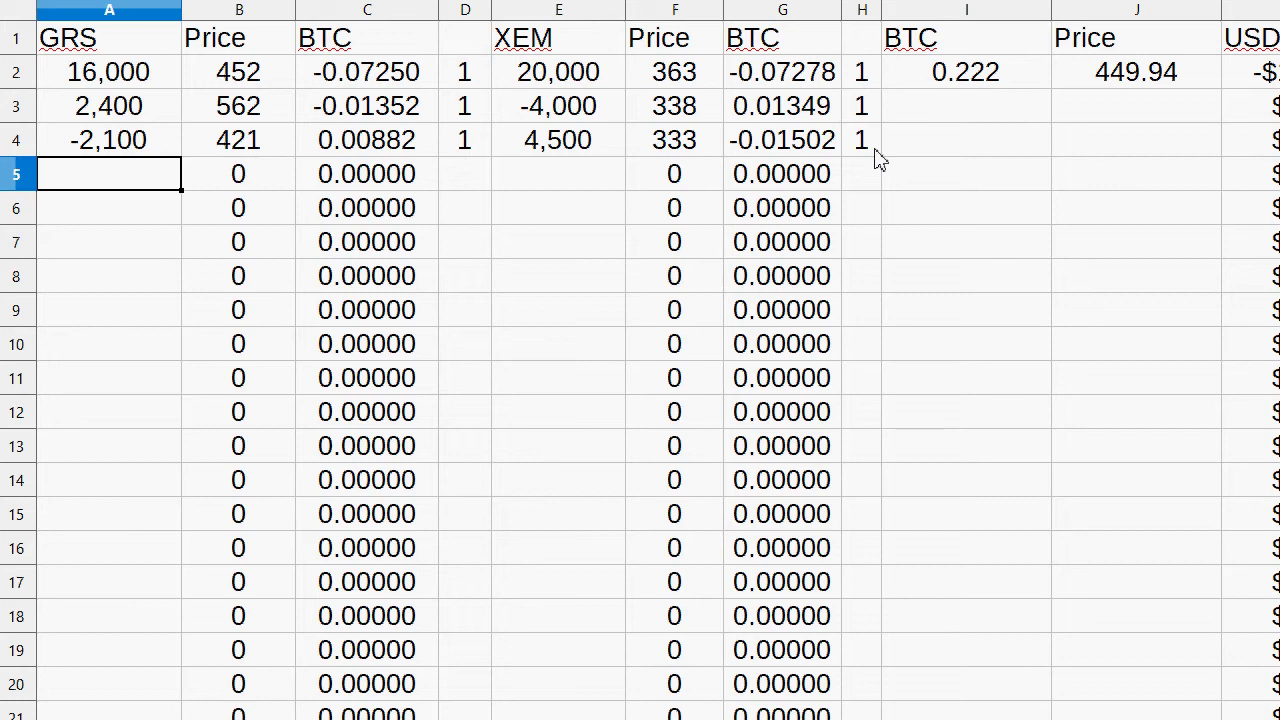
# Step: Change the GRS quantity in A4 to -1,400
pyautogui.press('Up')
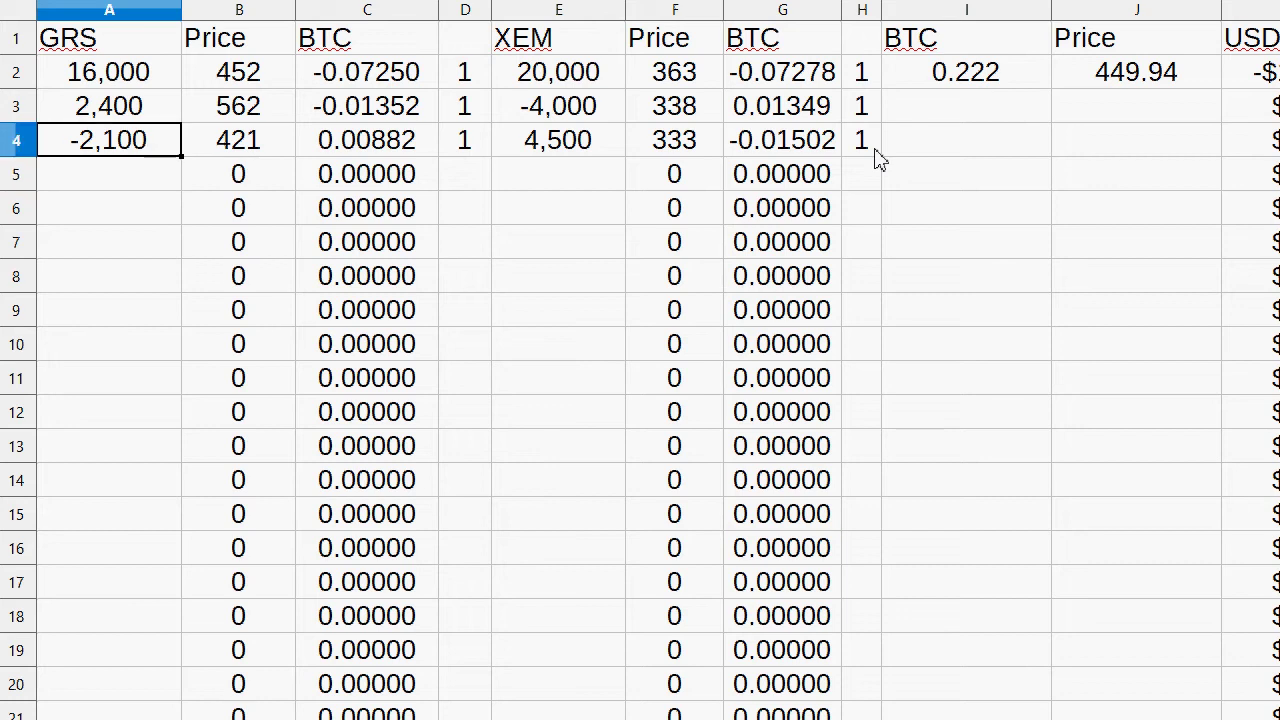
pyautogui.press('Right')
pyautogui.press('Right')
pyautogui.press('Right')
pyautogui.press('Right')
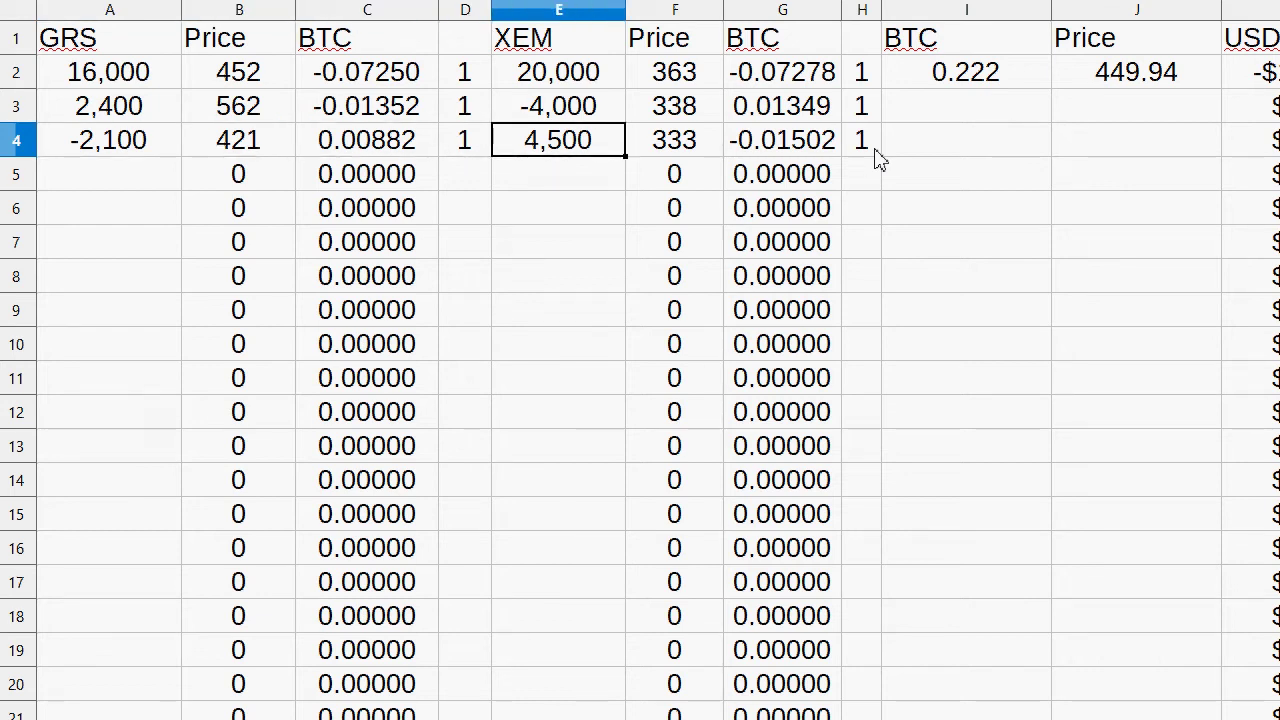
pyautogui.press('Left')
pyautogui.press('Left')
pyautogui.press('Left')
pyautogui.press('Left')
pyautogui.write('-')
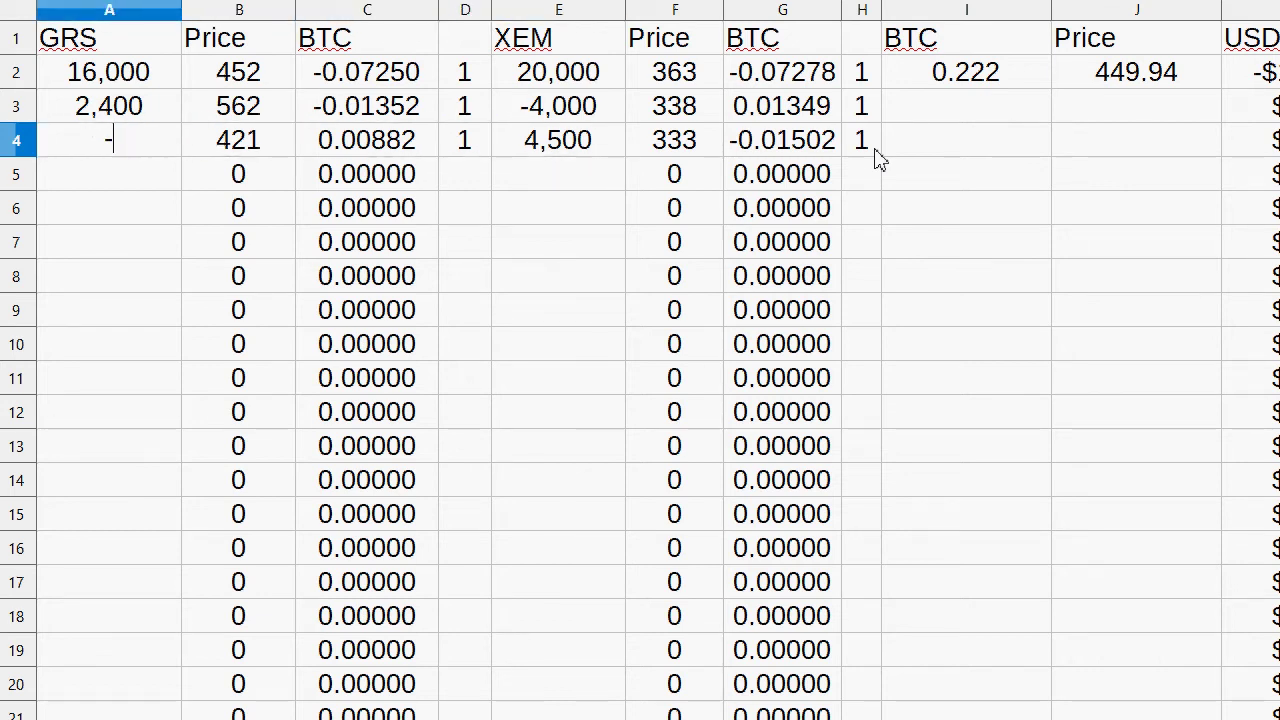
pyautogui.write('1,400')
pyautogui.press('Return')
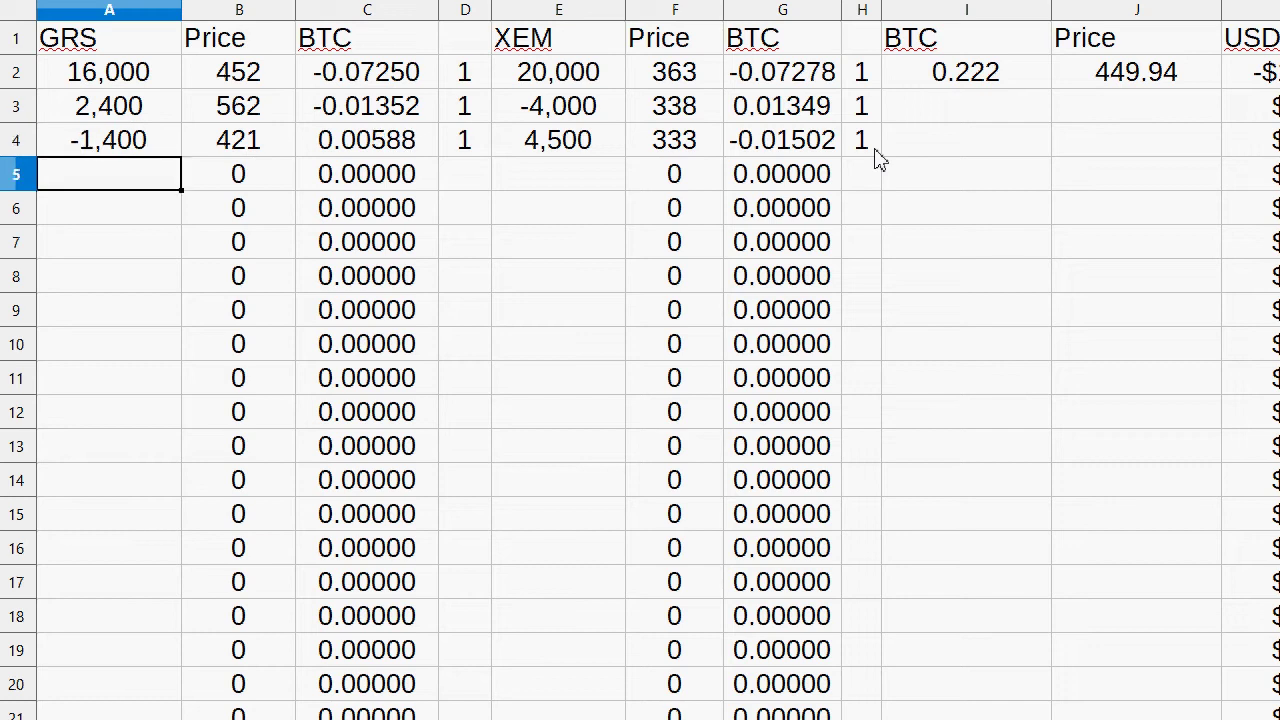
# Step: Replace the GRS quantity in A4 with the positive trial value 6,555
pyautogui.press('Up')
pyautogui.write('-')
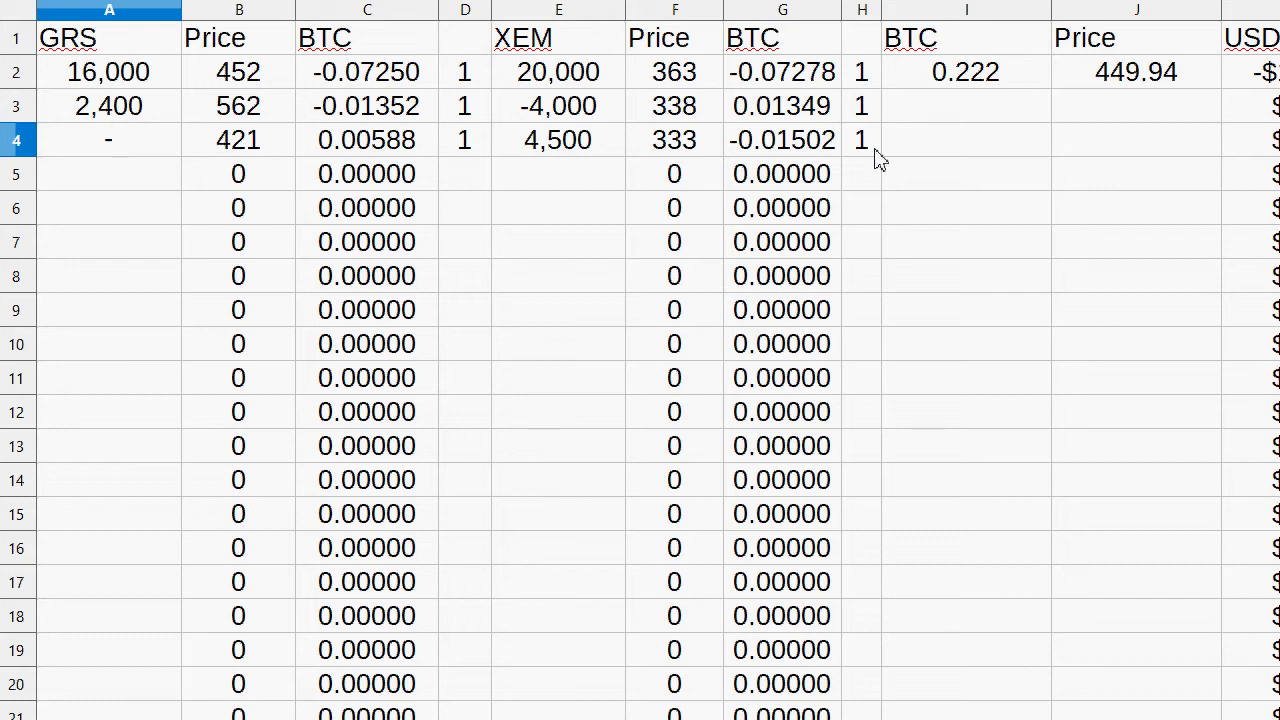
pyautogui.press('BackSpace')
pyautogui.write('6555')
pyautogui.press('Return')
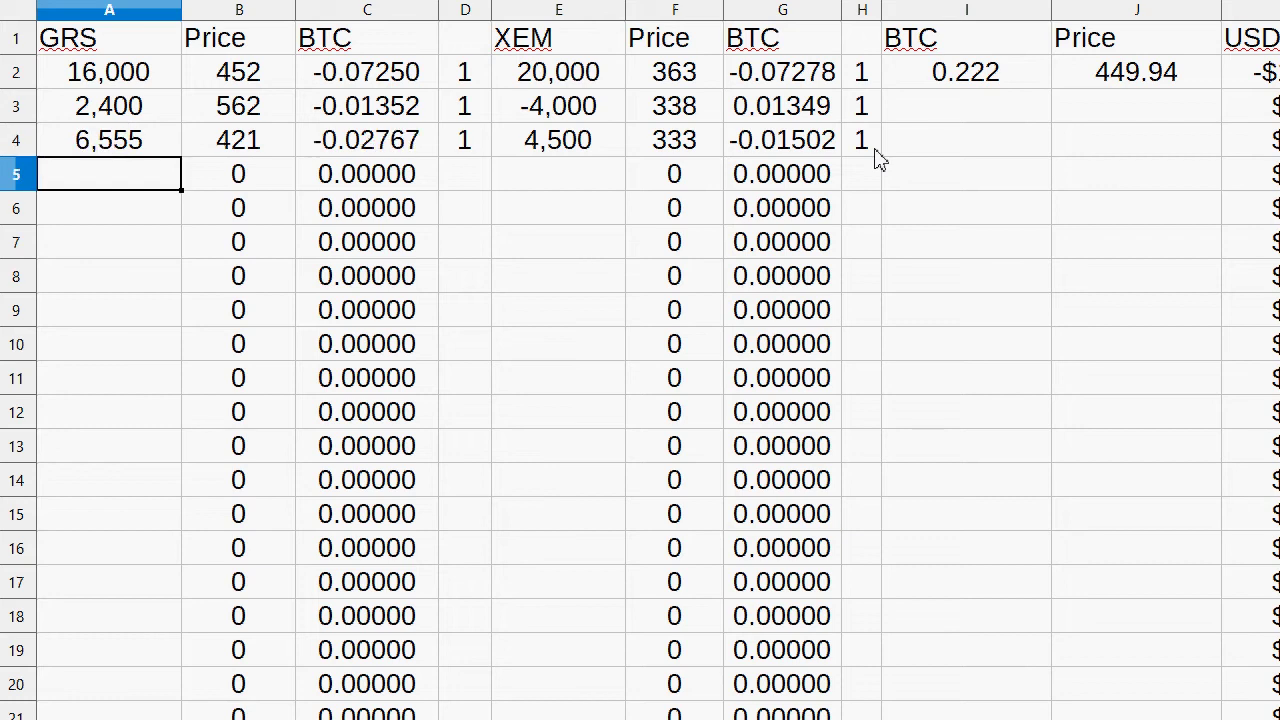
# Step: Try 3,222, 3,600, 3,550 and 3,580 as the GRS quantity in A4 to match the XEM trade's BTC value
pyautogui.press('Up')
pyautogui.write('3222')
pyautogui.press('Return')
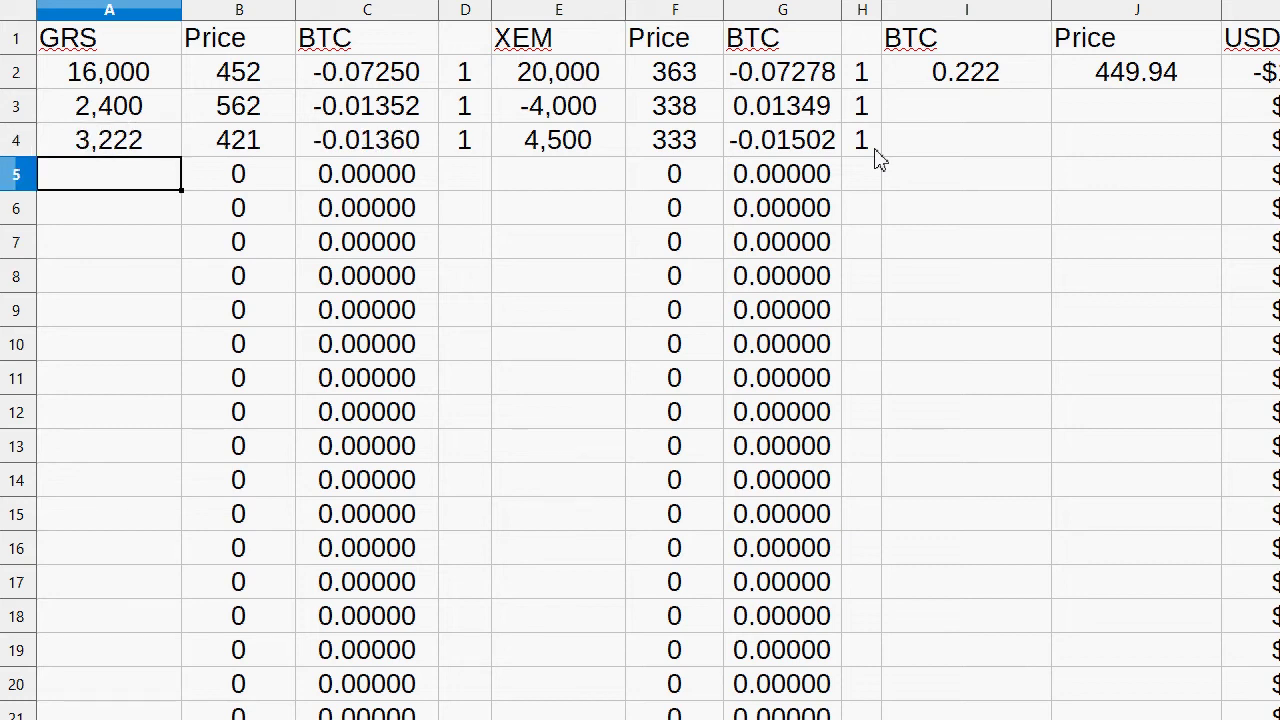
pyautogui.press('Up')
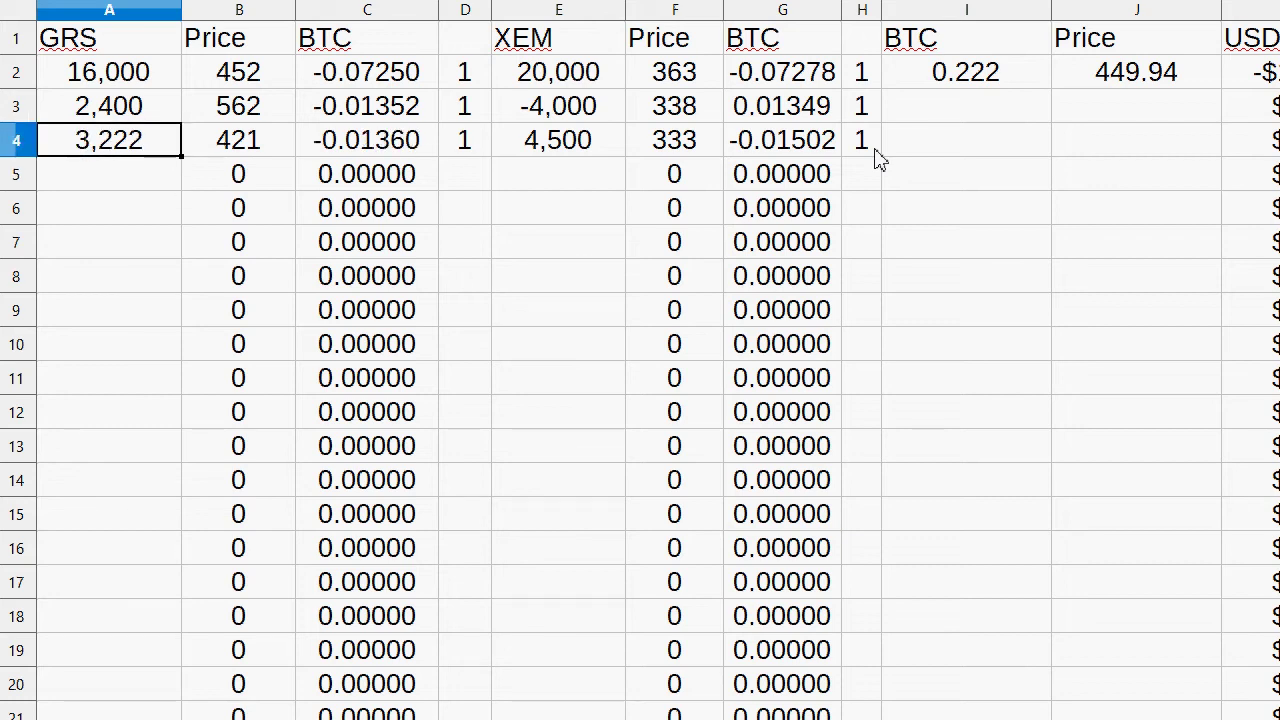
pyautogui.write('3600')
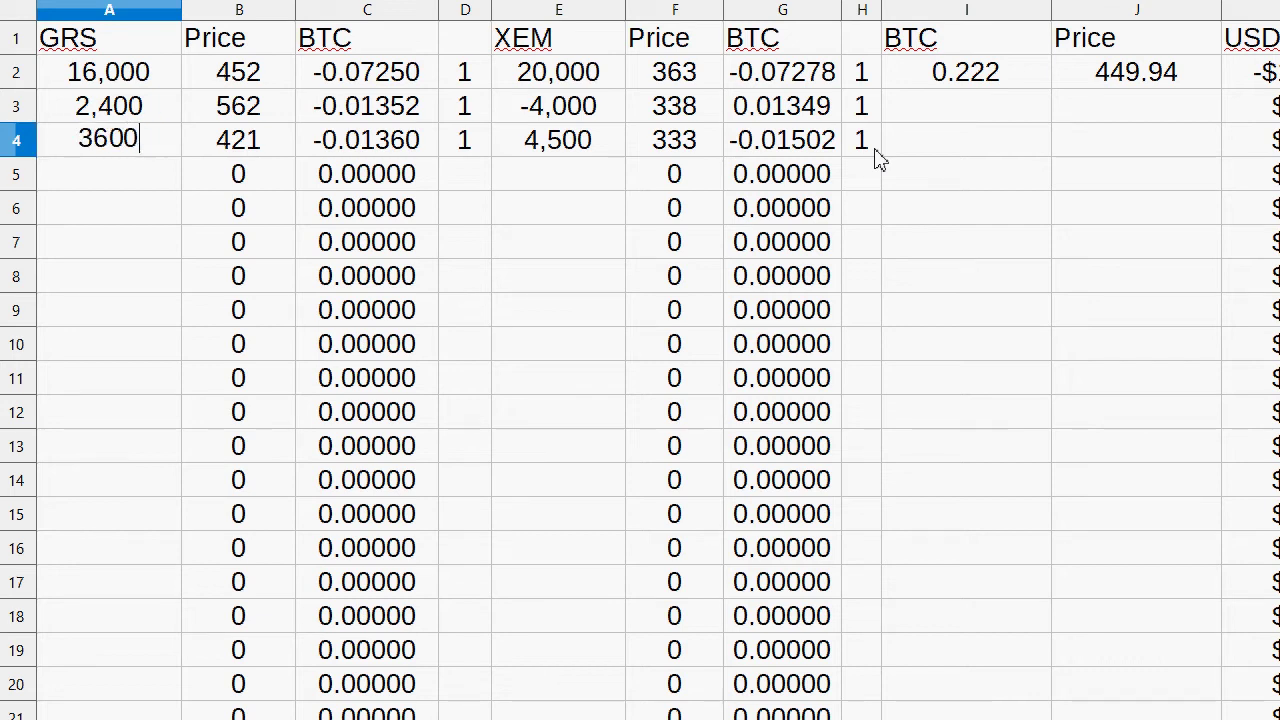
pyautogui.press('Return')
pyautogui.press('Up')
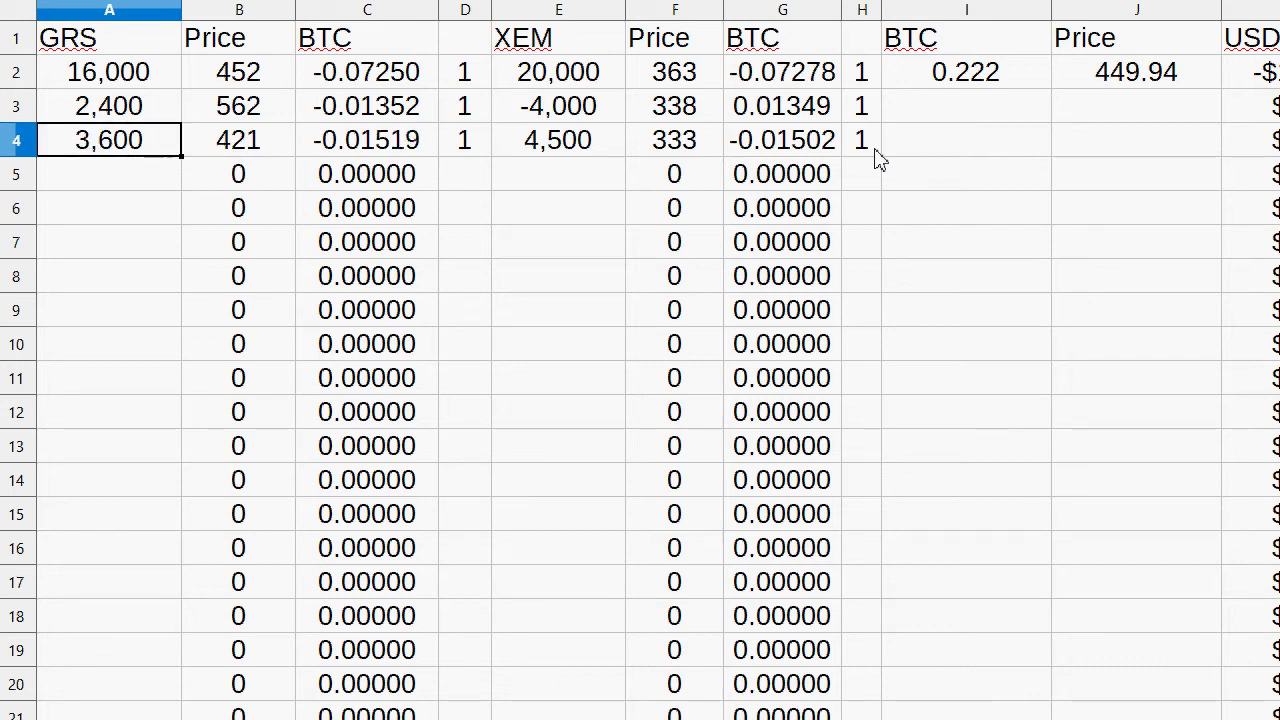
pyautogui.write('3550')
pyautogui.press('Return')
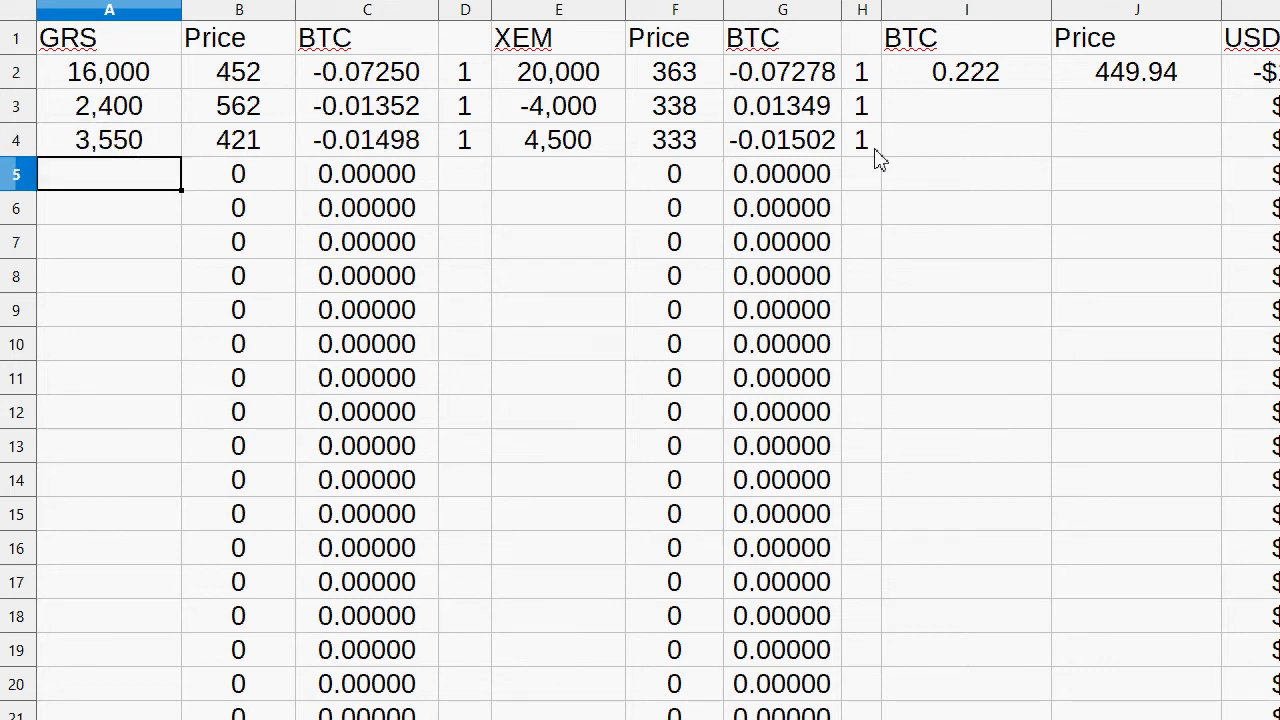
pyautogui.press('Up')
pyautogui.write('3580')
pyautogui.press('Return')
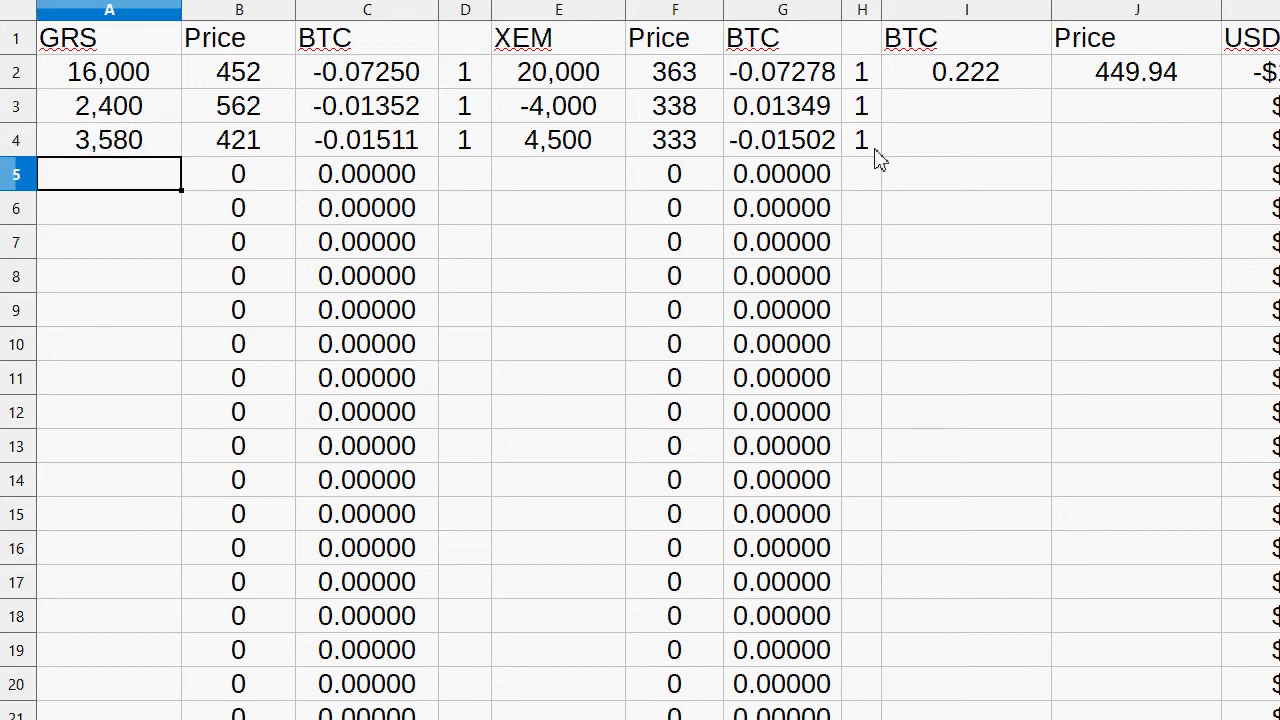
# Step: Set the GRS quantity in A4 to 3,560
pyautogui.press('Up')
pyautogui.write('3560')
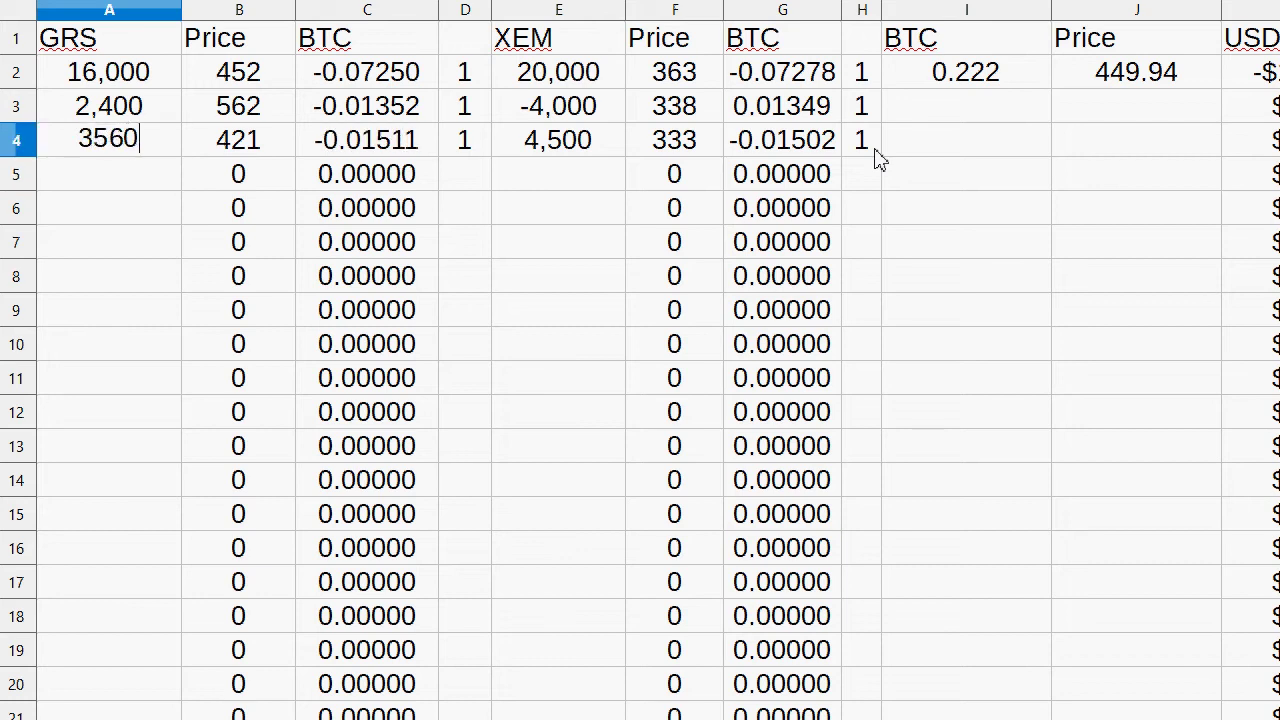
pyautogui.press('Return')
# Step: Compare the GRS and XEM BTC values of the row 4 trade
pyautogui.press('Up')
pyautogui.press('Right')
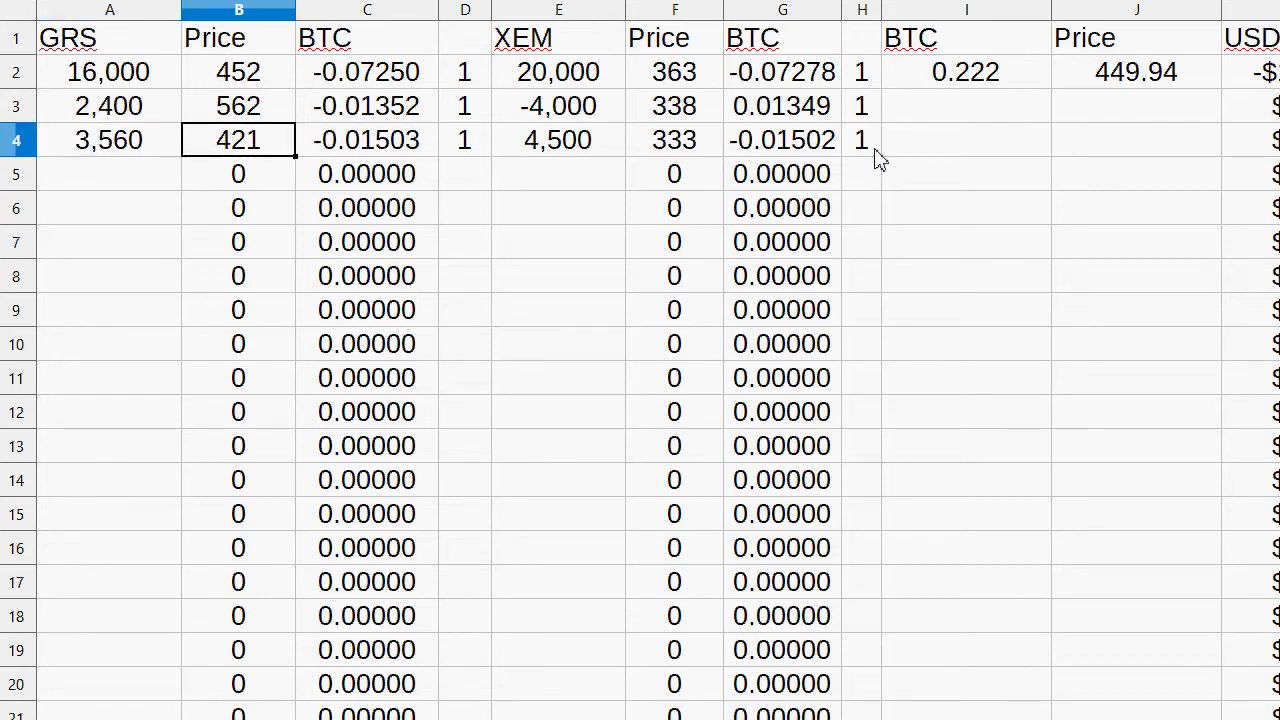
pyautogui.press('Right')
pyautogui.press('Right')
pyautogui.press('Right')
pyautogui.press('Right')
pyautogui.press('Right')
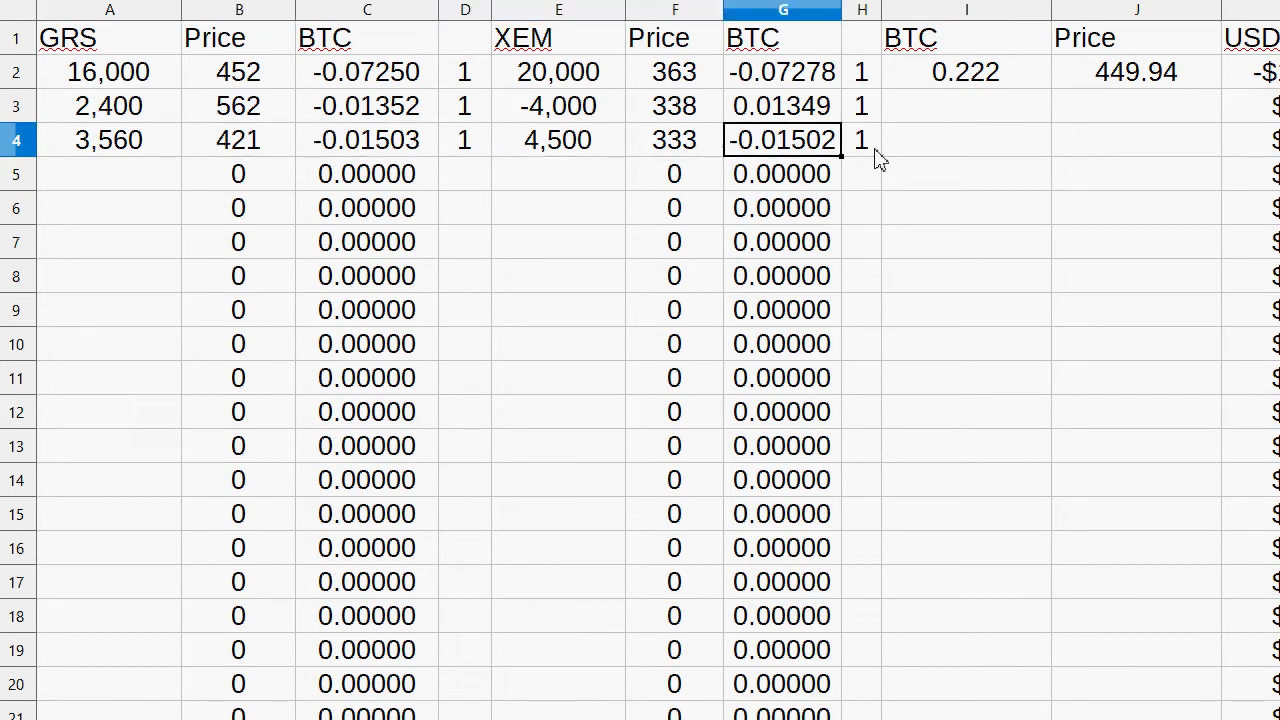
pyautogui.press('Left')
pyautogui.press('Left')
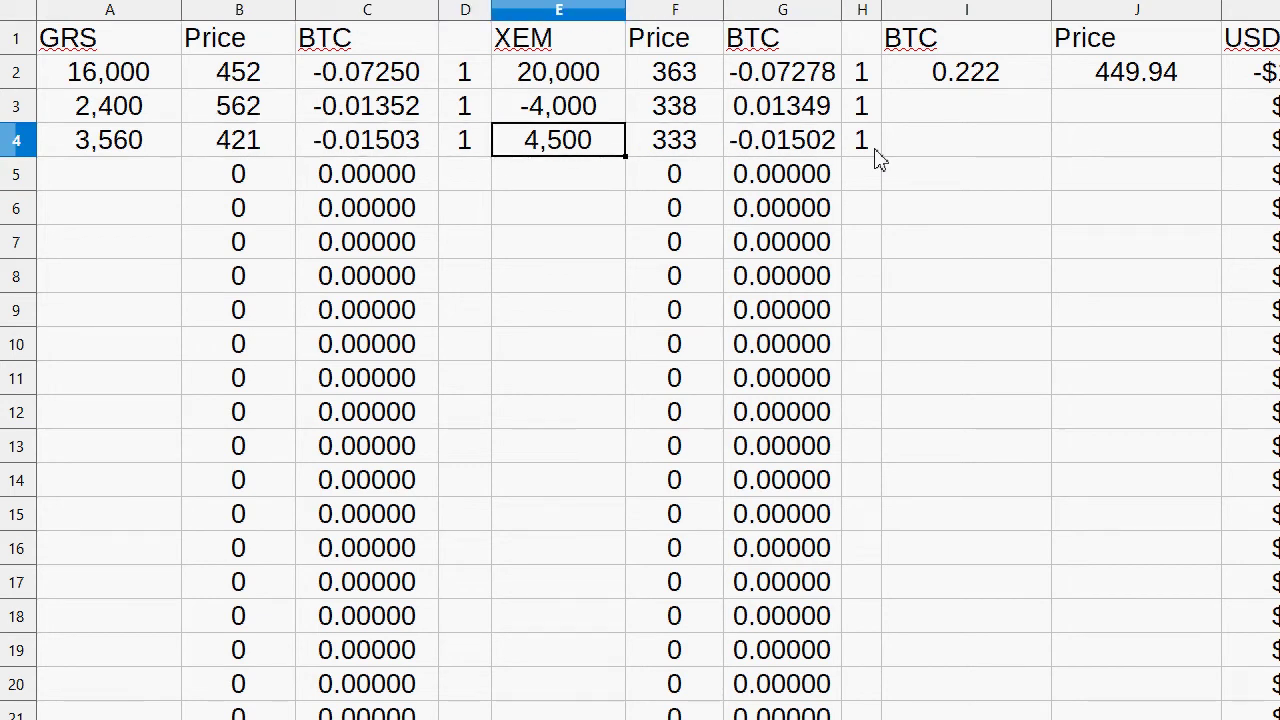
# Step: Compare the row 3 and row 4 trade quantities in the XEM and GRS blocks
pyautogui.press('Up')
pyautogui.press('Down')
pyautogui.press('Up')
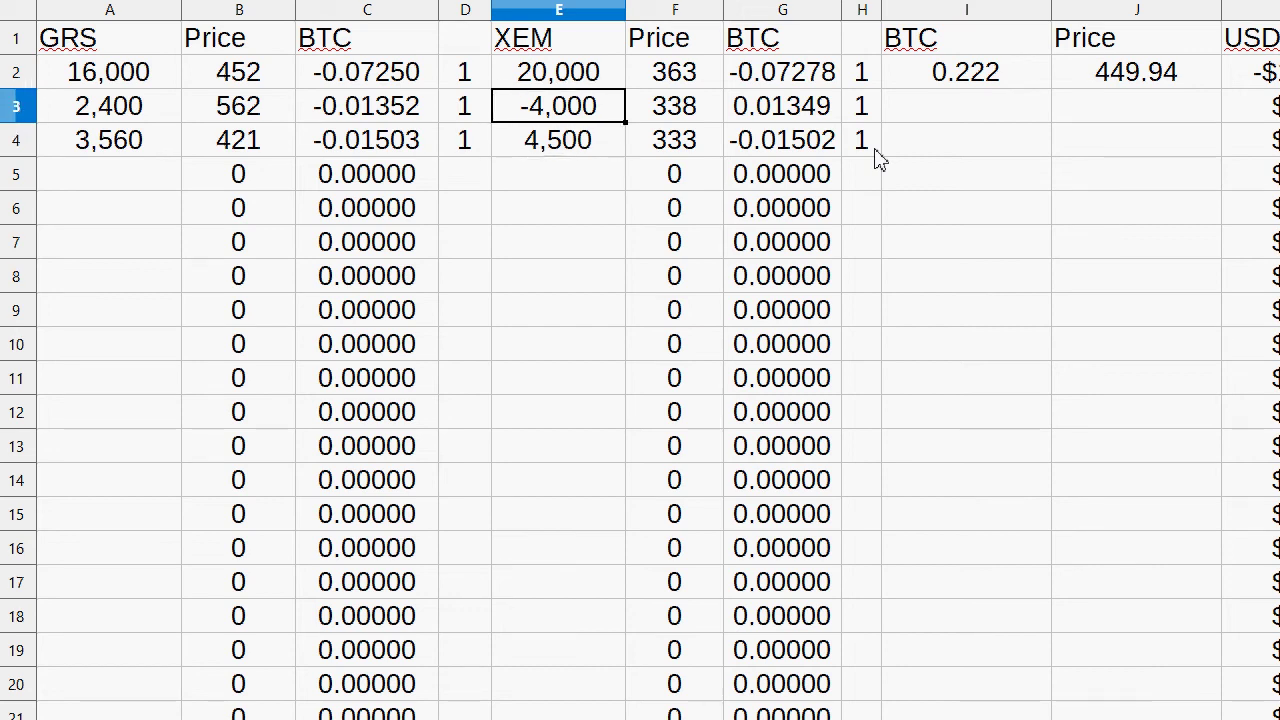
pyautogui.press('Down')
pyautogui.press('Left')
pyautogui.press('Left')
pyautogui.press('Left')
pyautogui.press('Left')
pyautogui.press('Up')
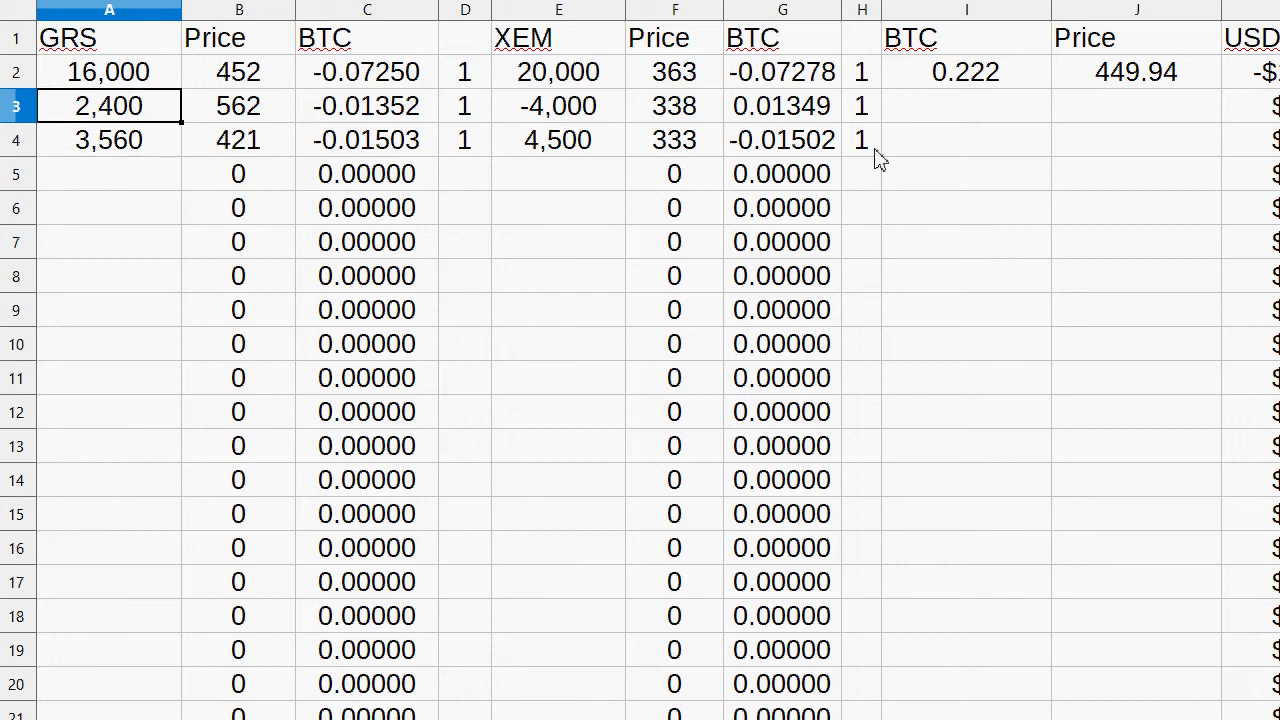
pyautogui.press('Down')
pyautogui.press('Right')
pyautogui.press('Right')
pyautogui.press('Right')
pyautogui.press('Left')
pyautogui.press('Left')
pyautogui.press('Left')
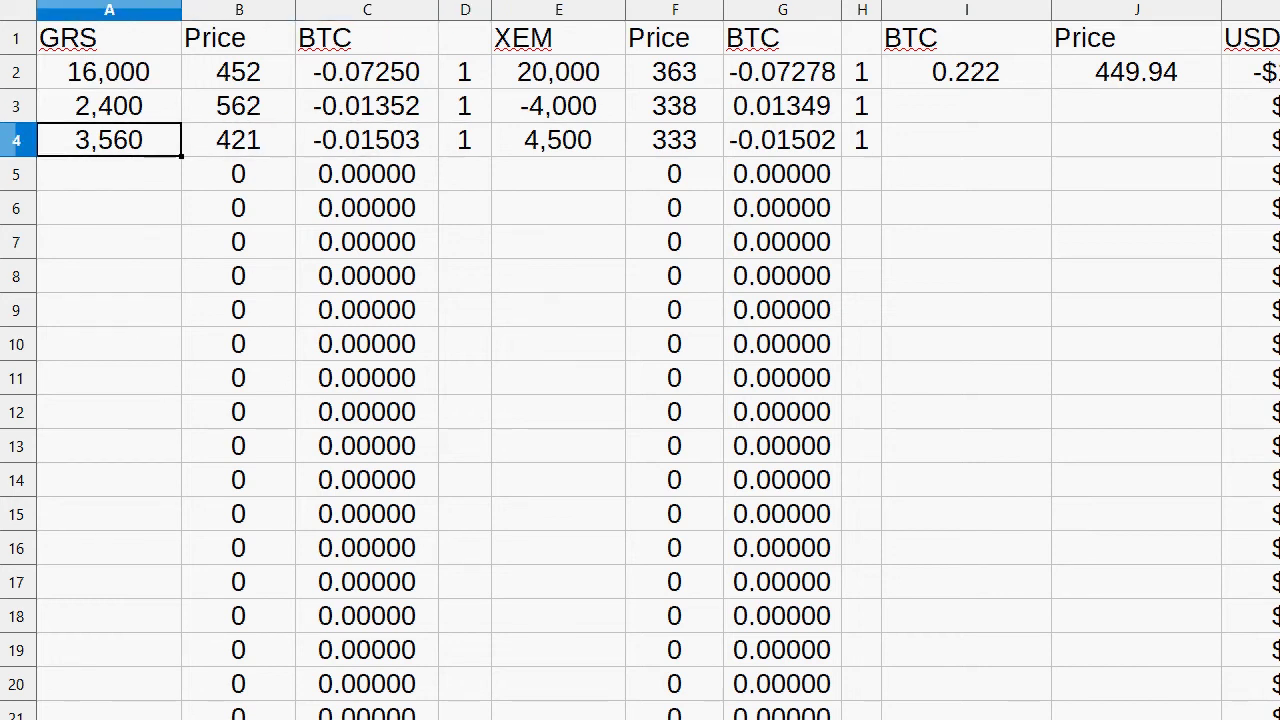
# Step: Copy the USD net and BTC value totals in E6:G6 of the ownership summary sheet
pyautogui.hotkey('ctrl', 'pagedown')
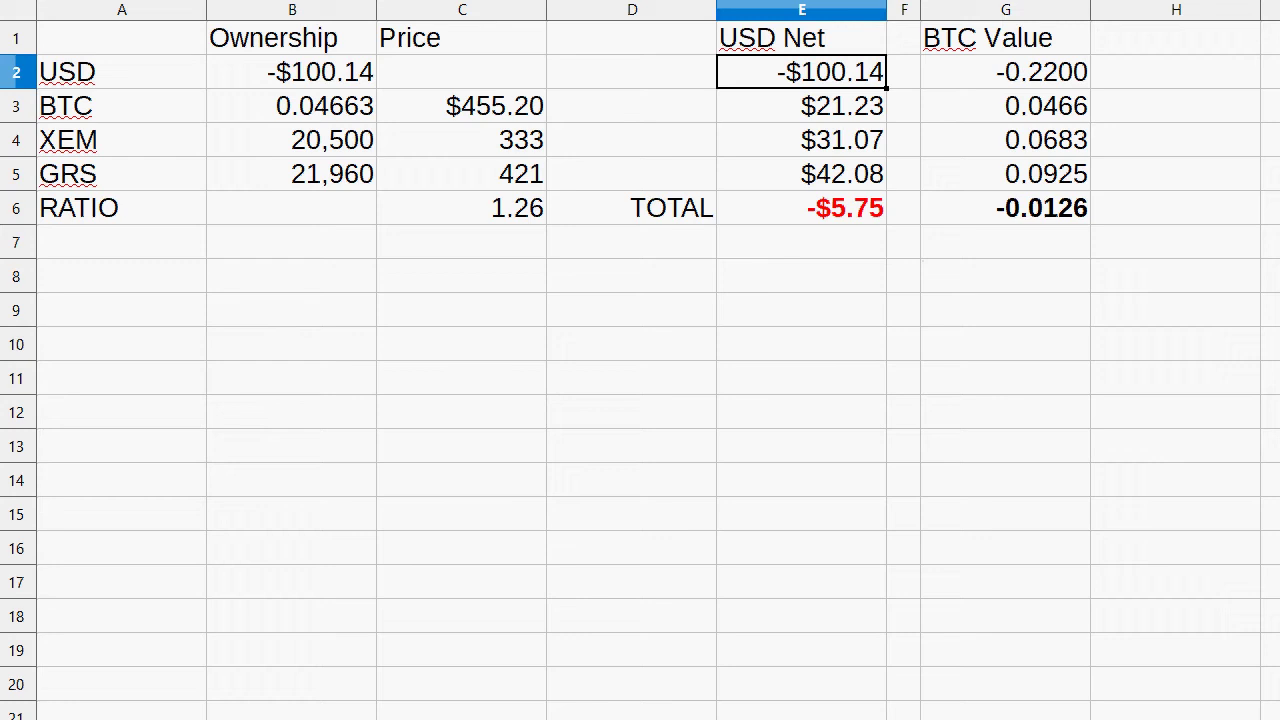
pyautogui.press('Down')
pyautogui.press('Down')
pyautogui.press('Down')
pyautogui.press('Down')
pyautogui.hotkey('shift', 'Right')
pyautogui.hotkey('shift', 'Right')
pyautogui.hotkey('ctrl', 'c')
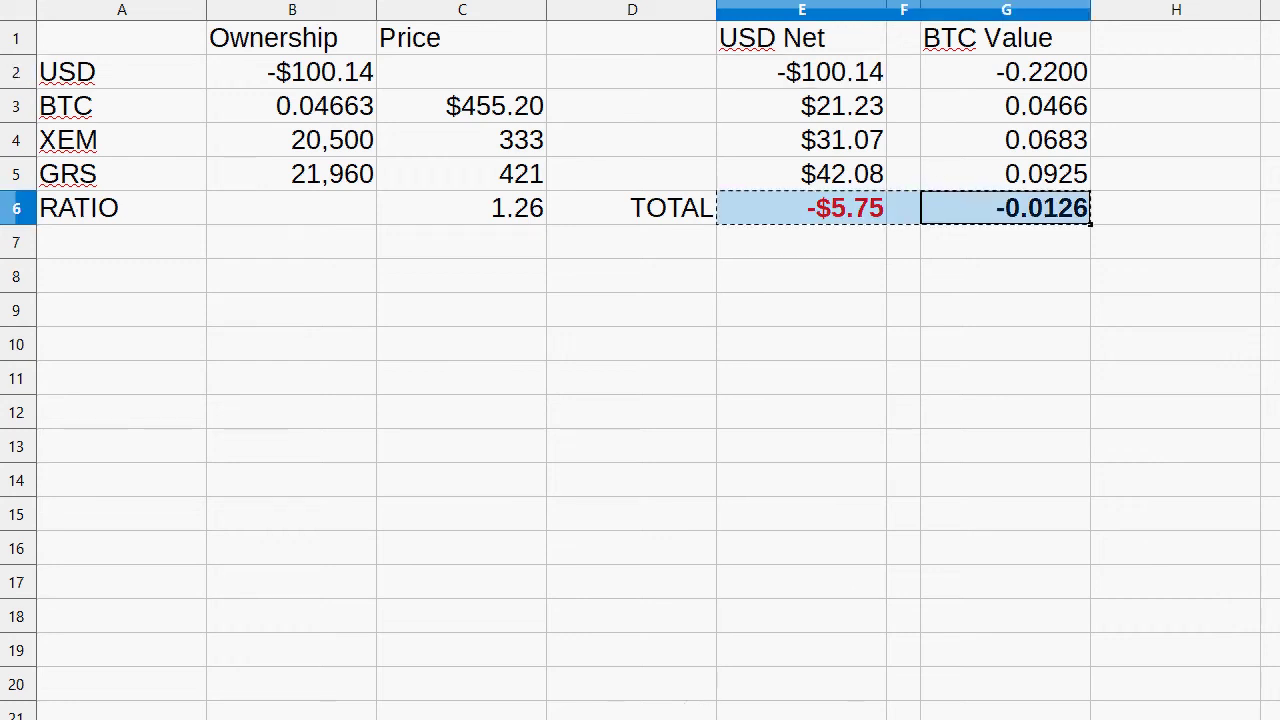
# Step: On the price history sheet, enter 1.26 in F19 and calculate the lower threshold in F20 as F19*.8
pyautogui.hotkey('ctrl', 'pagedown')
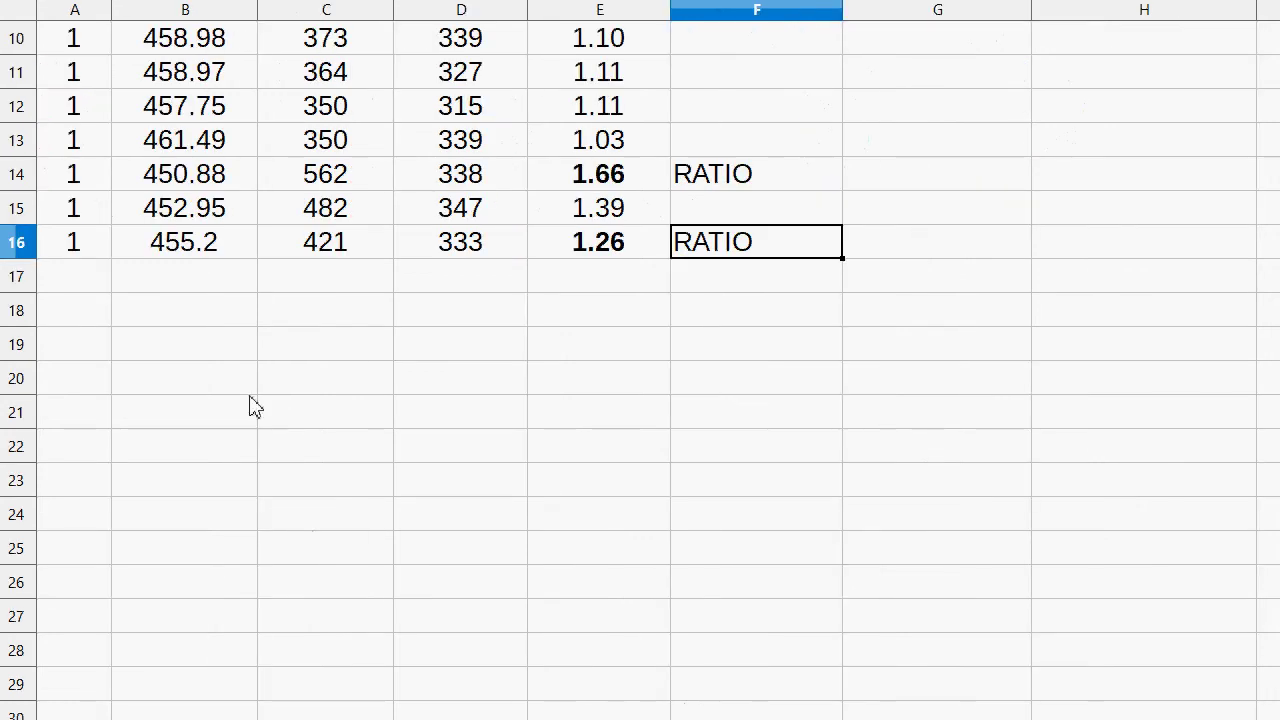
pyautogui.click(77, 283)
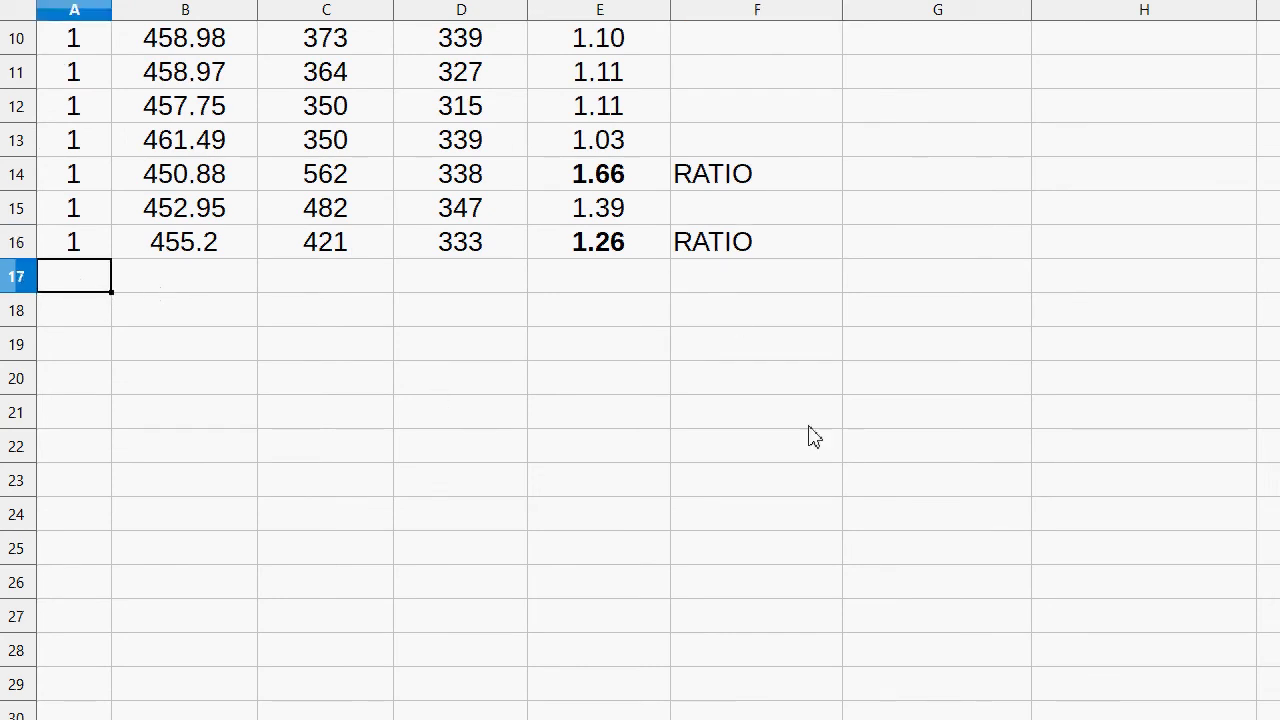
pyautogui.click(775, 355)
pyautogui.write('1.26')
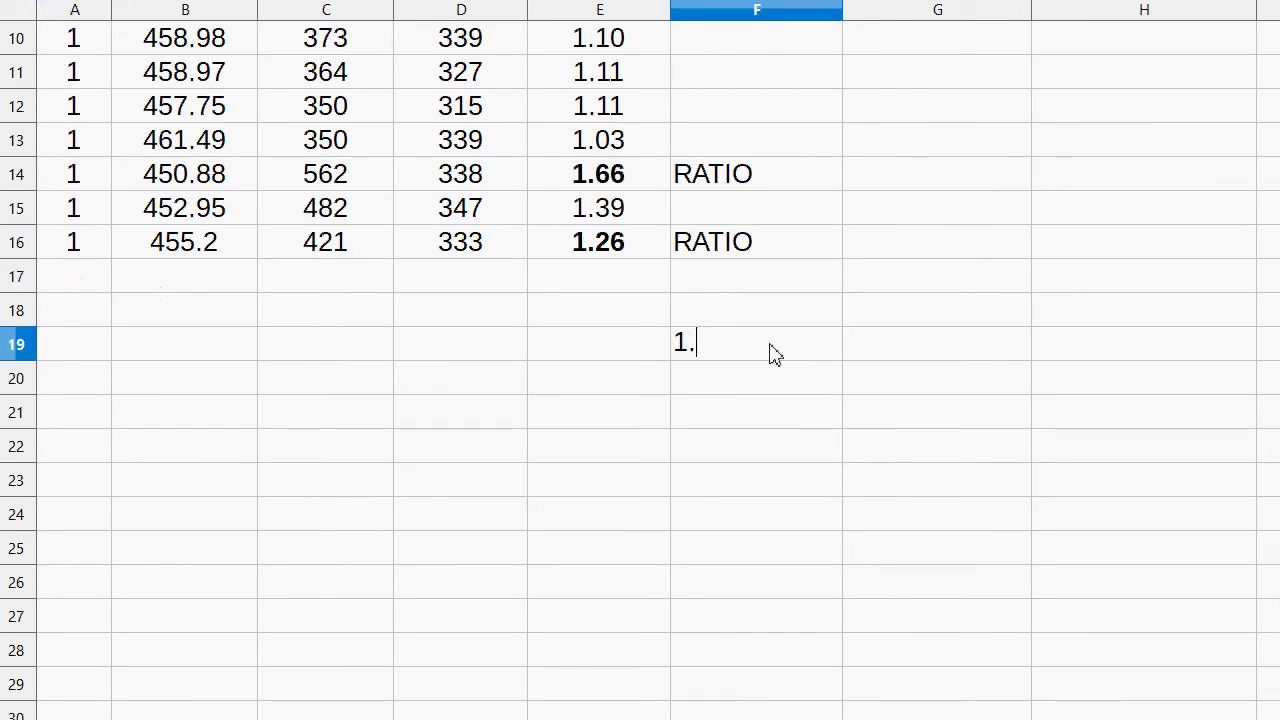
pyautogui.press('Return')
pyautogui.write('=')
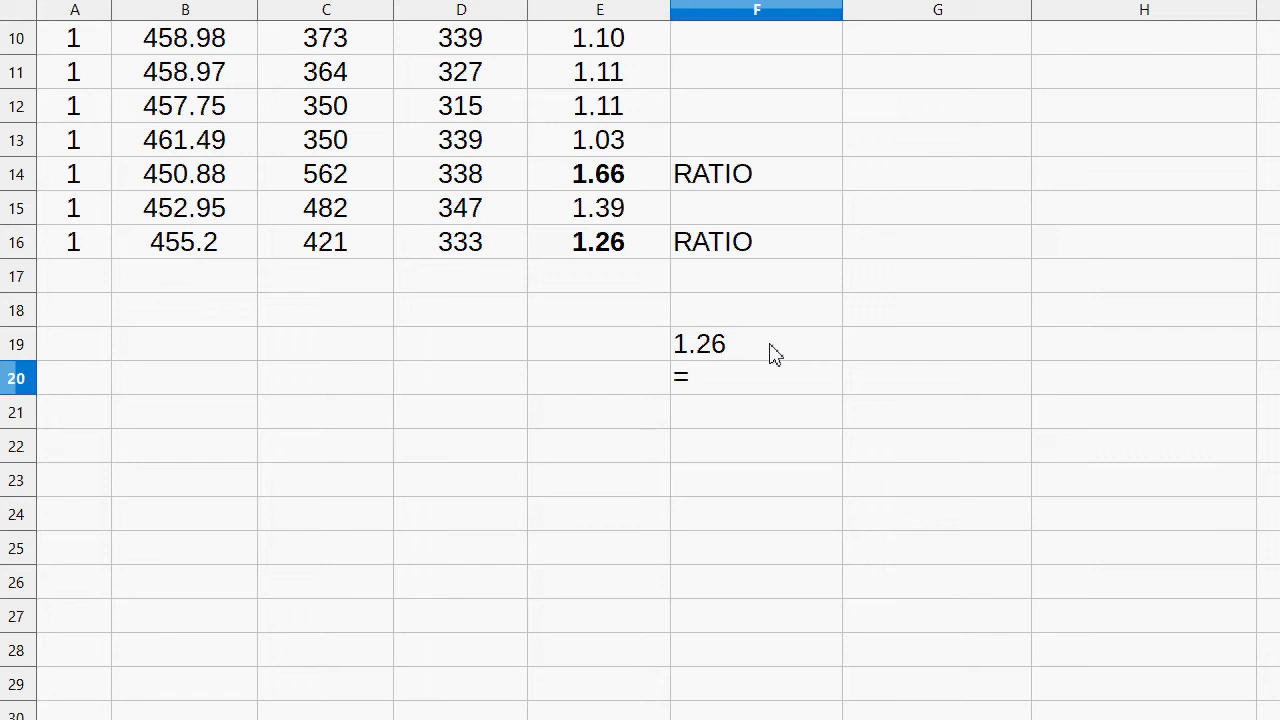
pyautogui.click(738, 356)
pyautogui.write('*.8')
pyautogui.press('Return')
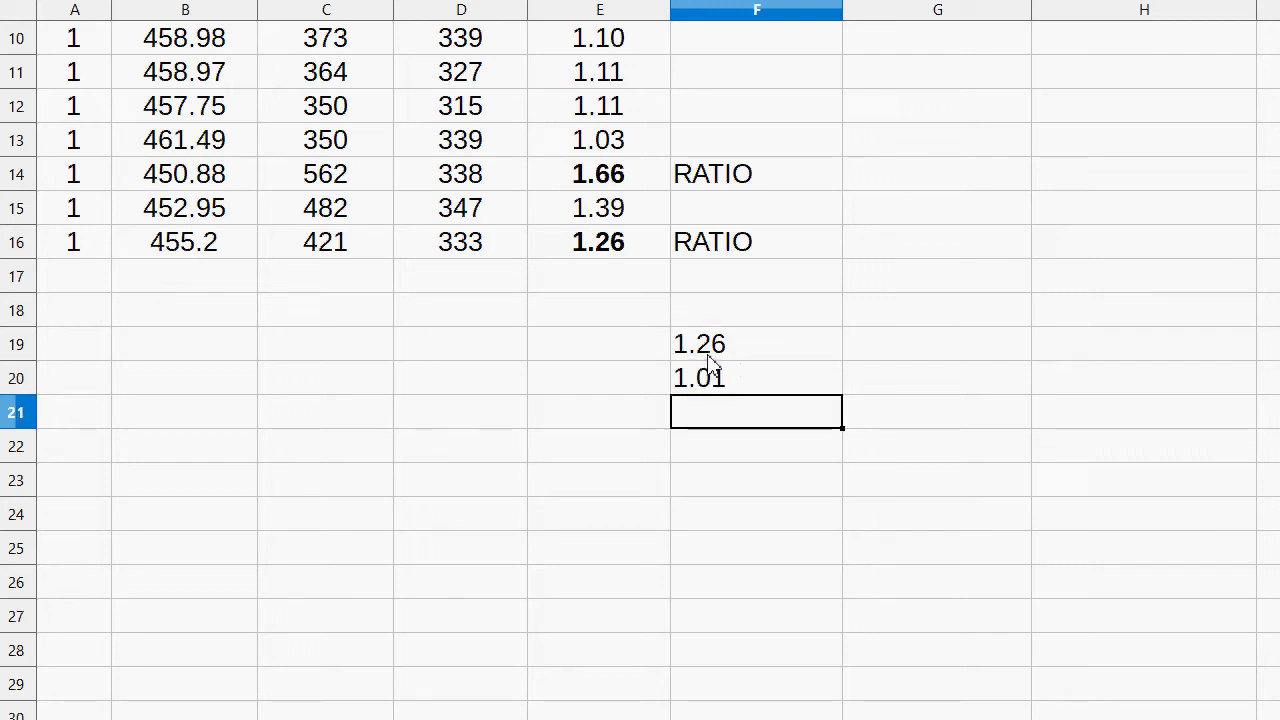
pyautogui.write('=')
pyautogui.click(707, 354)
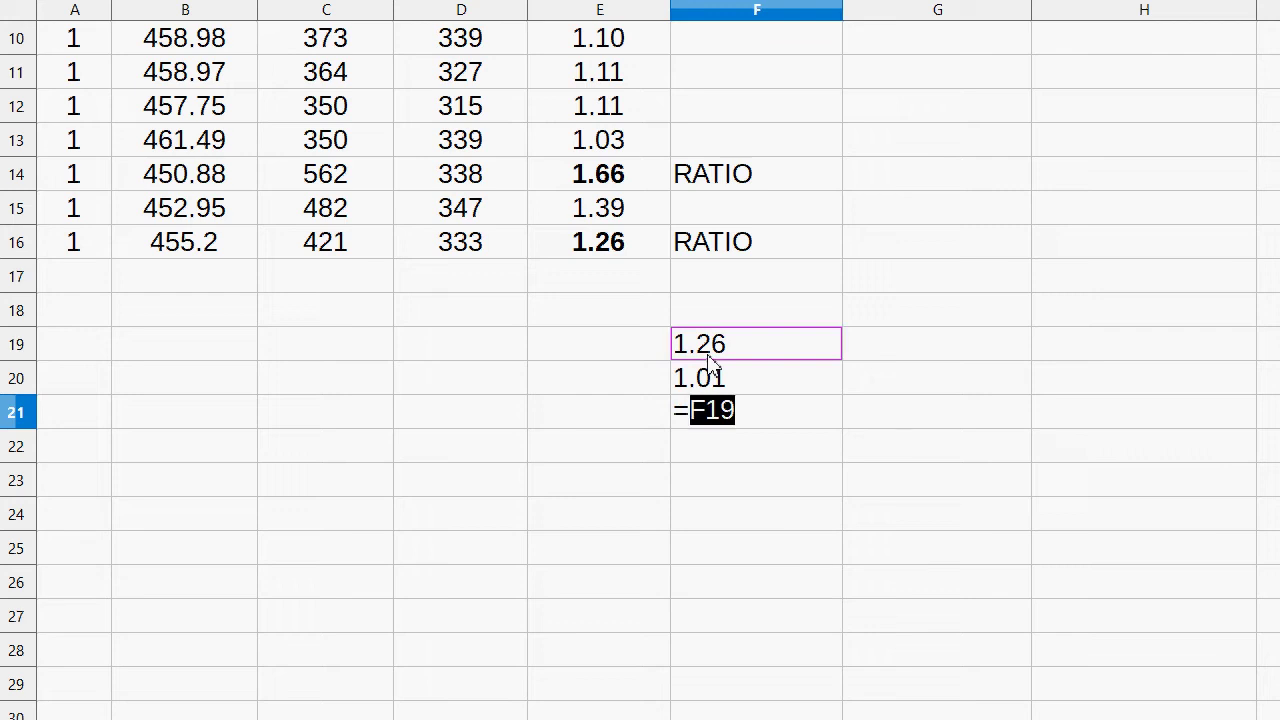
pyautogui.write('*.125')
pyautogui.press('Return')
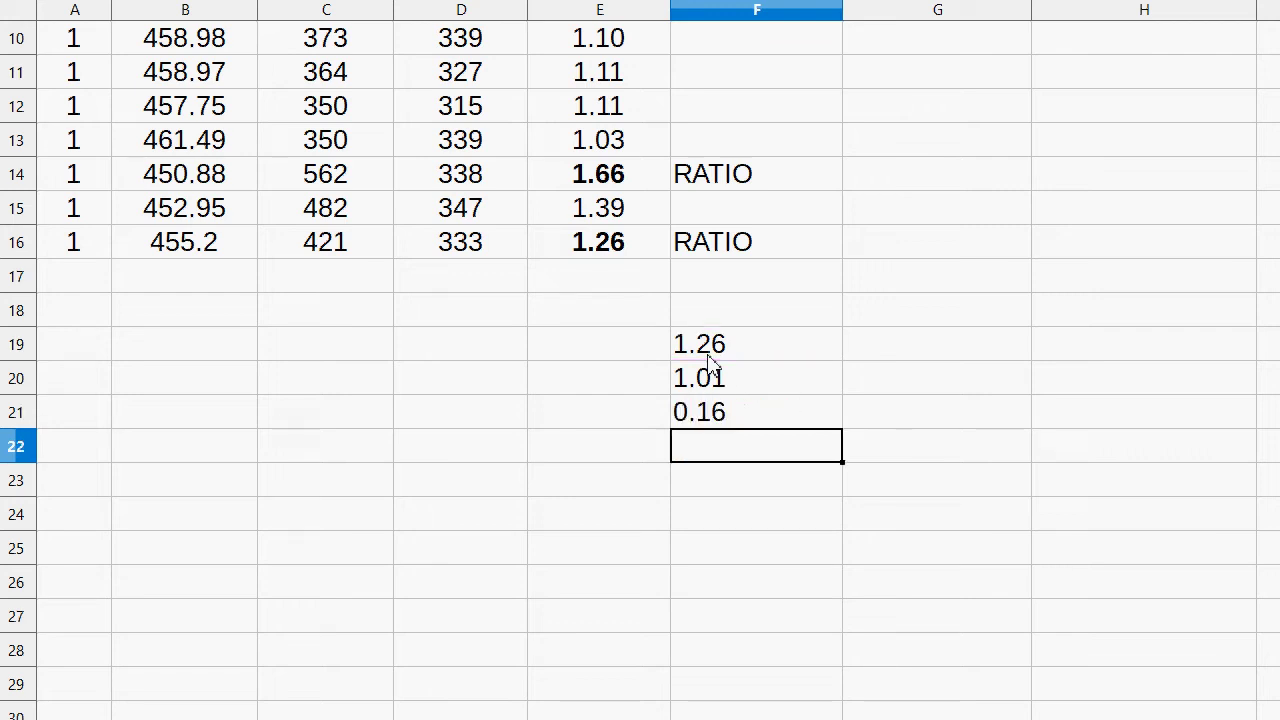
# Step: Calculate the upper threshold in F21 as F19*1.25
pyautogui.click(718, 420)
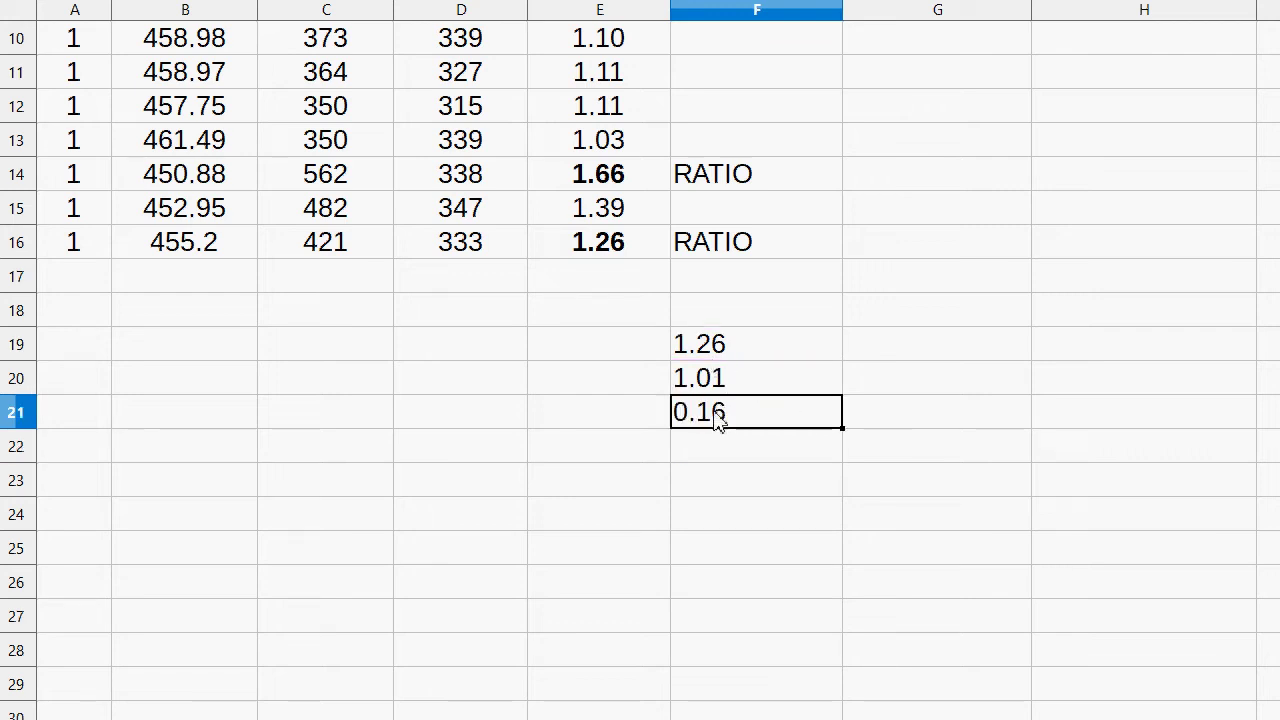
pyautogui.write('=')
pyautogui.click(716, 348)
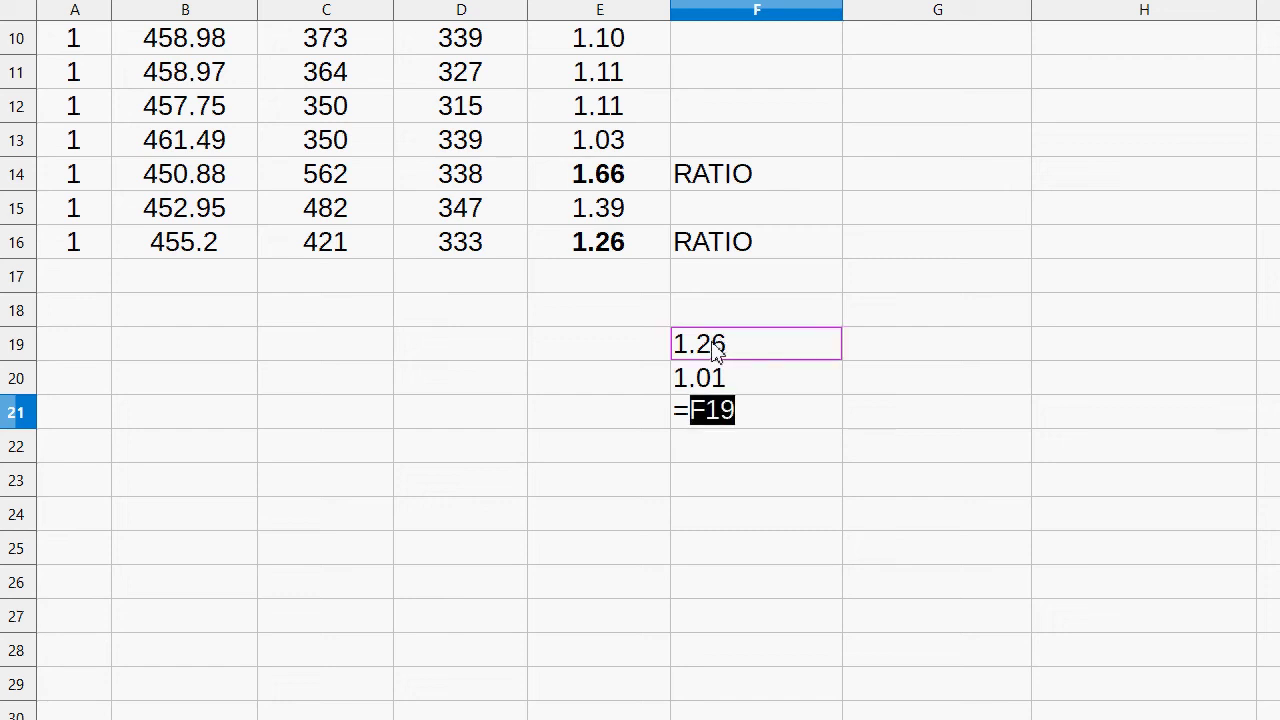
pyautogui.write('*1.25')
pyautogui.press('Return')
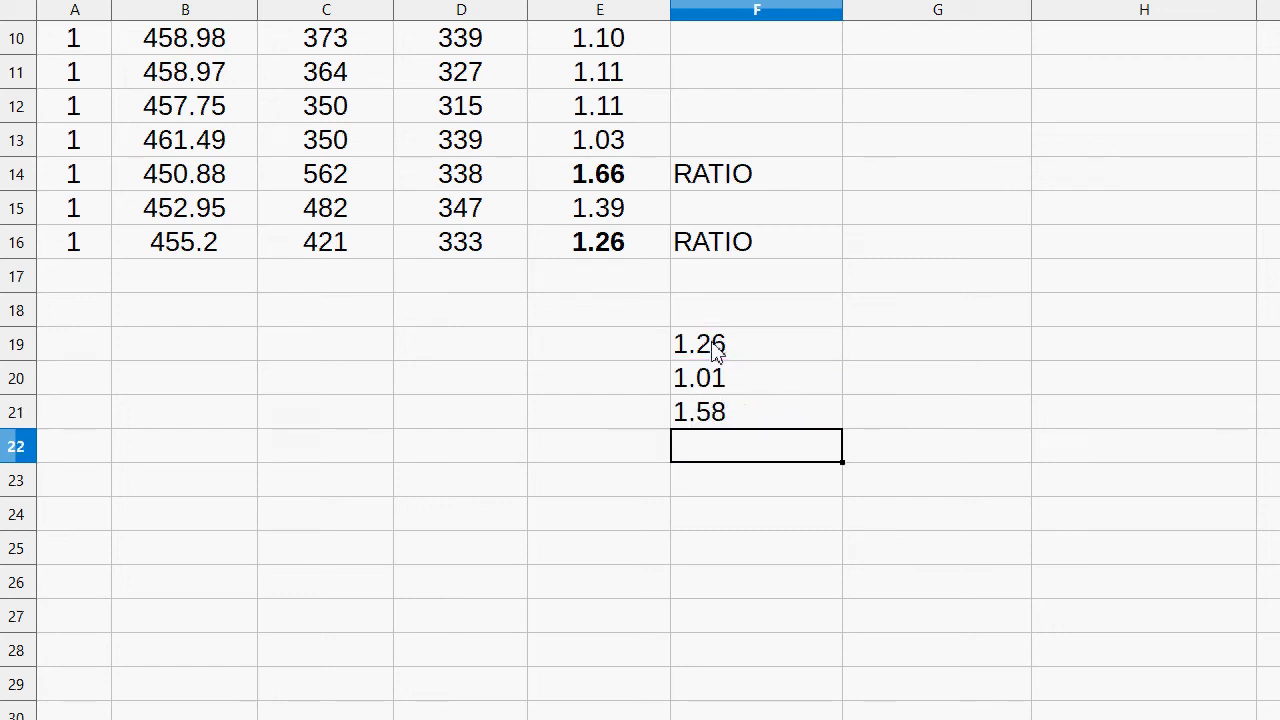
# Step: Move the two threshold values down one row to F21:F22, leaving a gap below the 1.26 reference ratio
pyautogui.moveTo(692, 394); pyautogui.dragTo(724, 452)
pyautogui.click(730, 343)
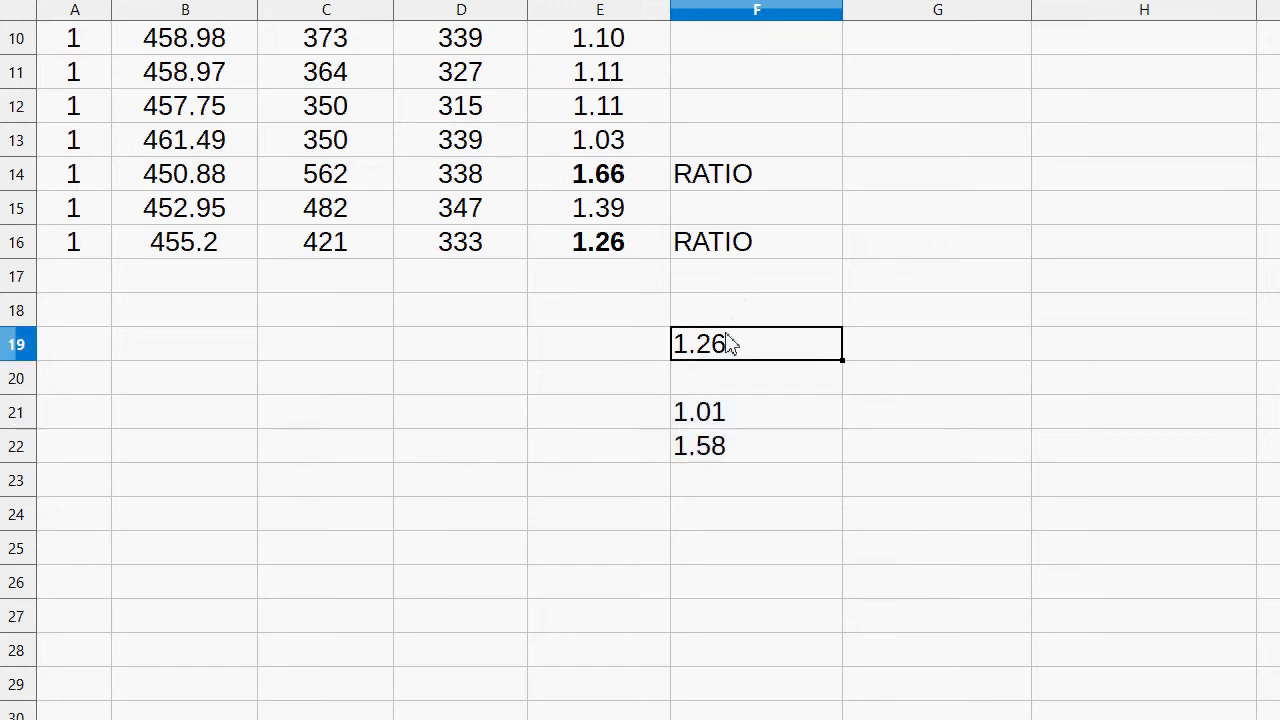
pyautogui.moveTo(709, 351); pyautogui.dragTo(717, 449)
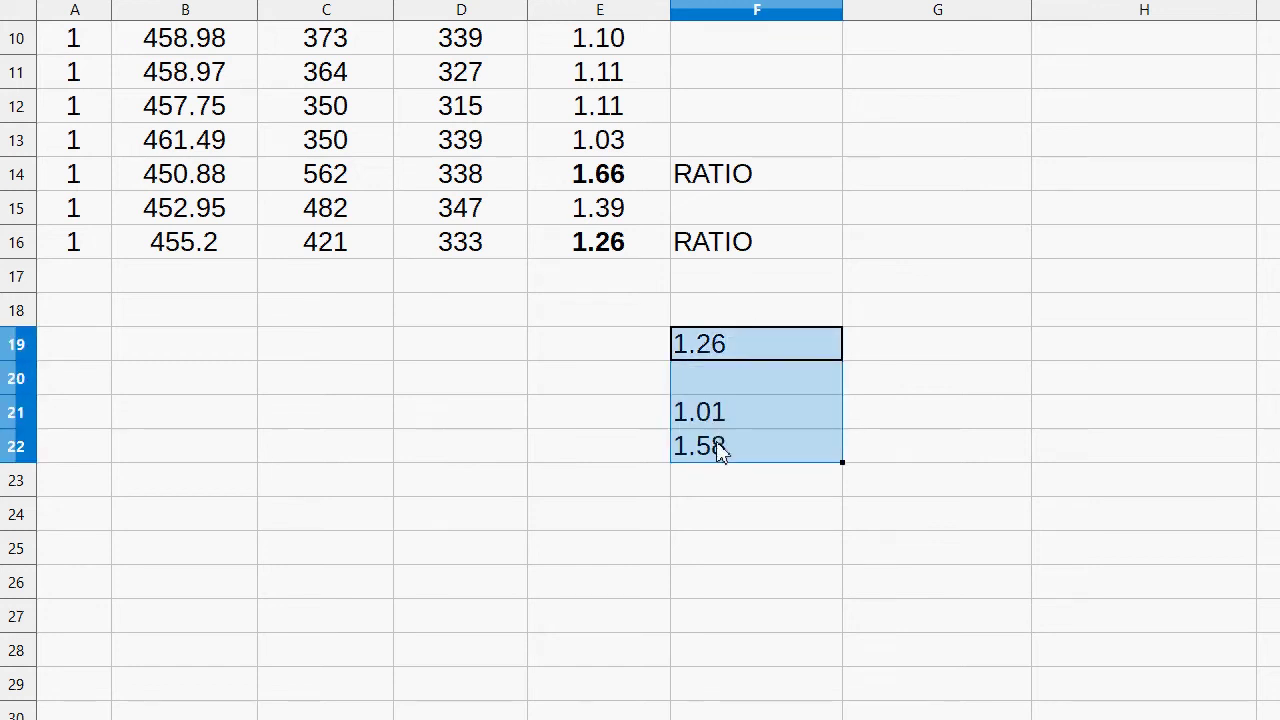
# Step: Enter 1 in A17 to bring in the next row of the price history
pyautogui.click(90, 284)
pyautogui.write('1')
pyautogui.press('Tab')
pyautogui.write('456.42')
pyautogui.press('Tab')
pyautogui.write('374')
pyautogui.press('Tab')
pyautogui.write('315')
pyautogui.press('Return')
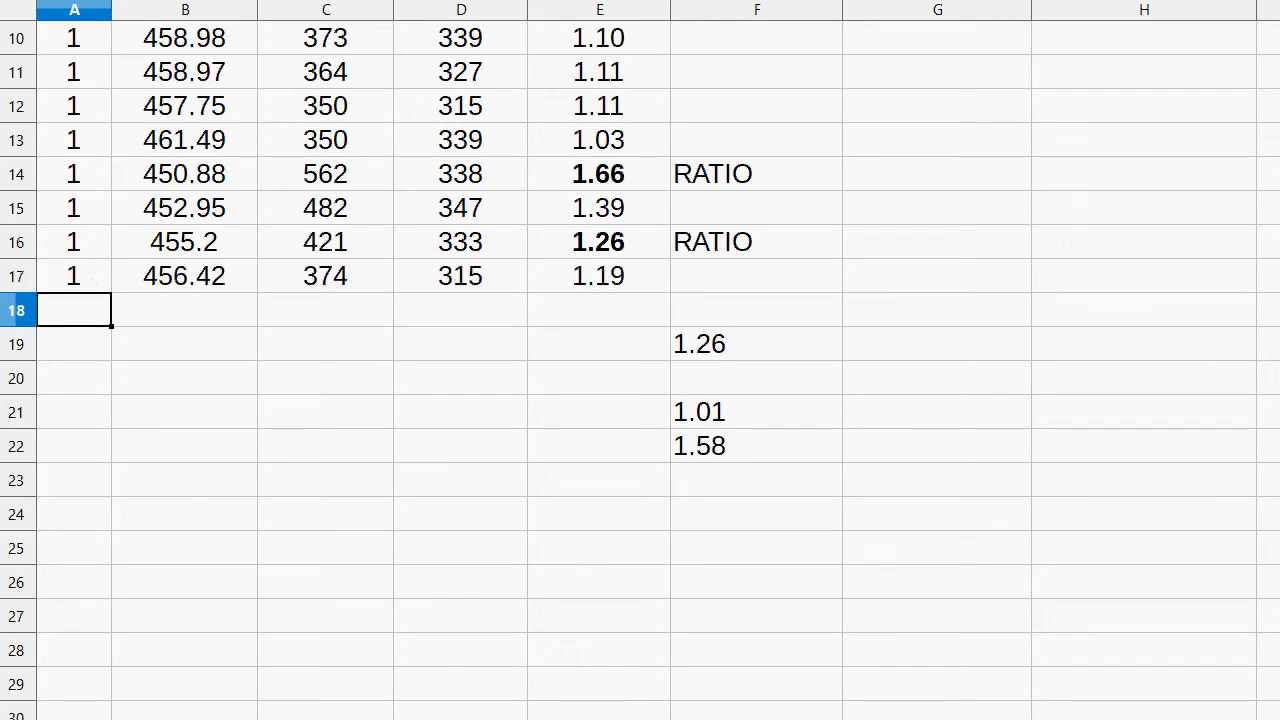
# Step: Bring in price history rows 18 to 20 by entering 1 in A18, A19 and A20
pyautogui.write('1')
pyautogui.press('Return')
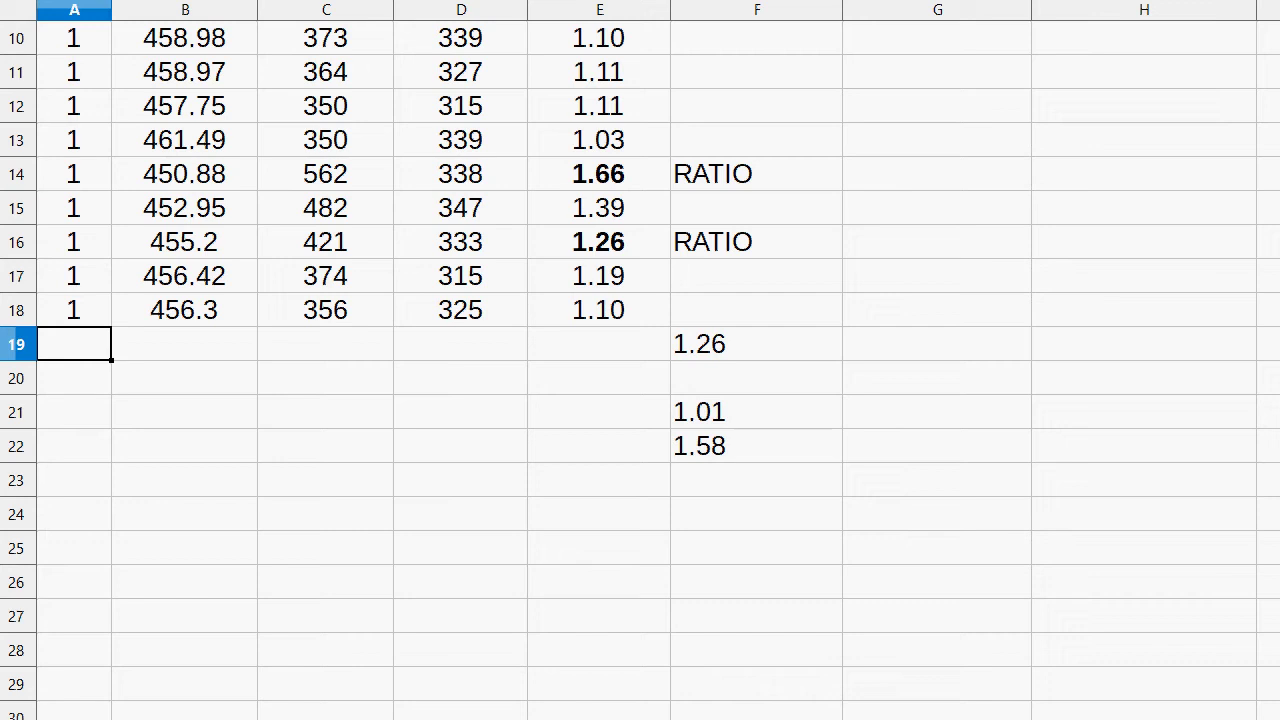
pyautogui.write('1')
pyautogui.press('Return')
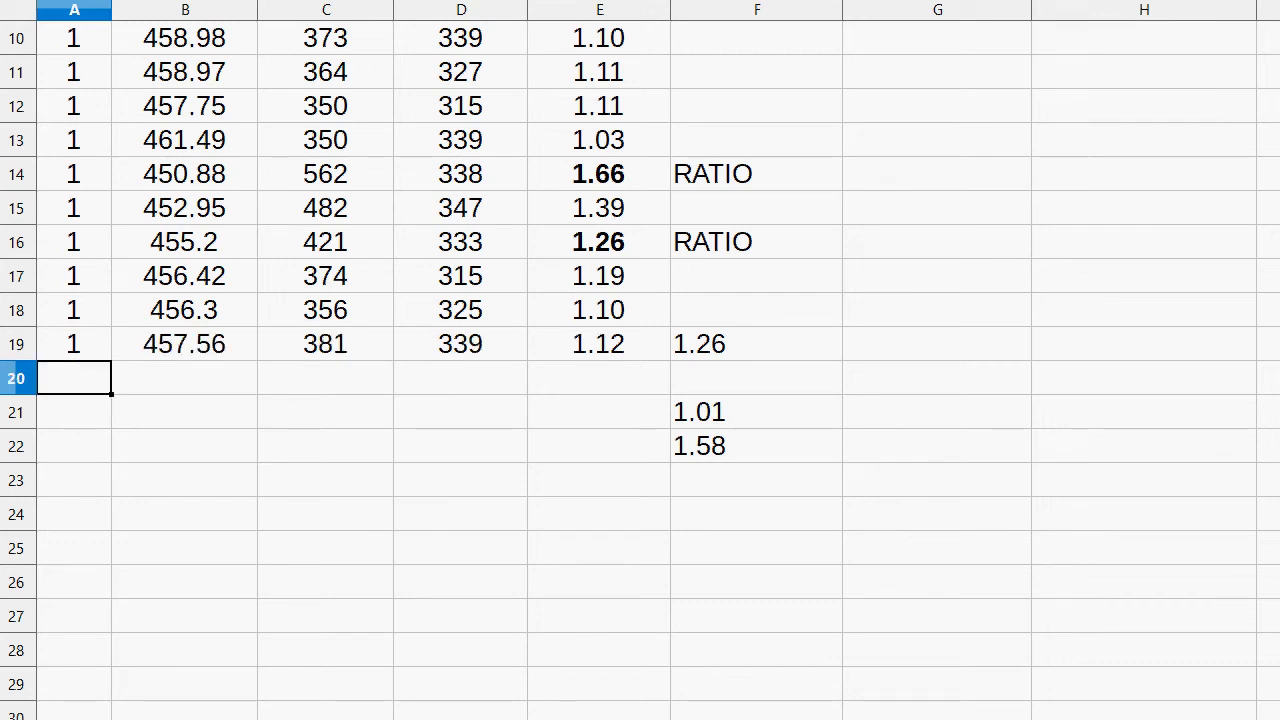
pyautogui.write('1')
pyautogui.press('Return')
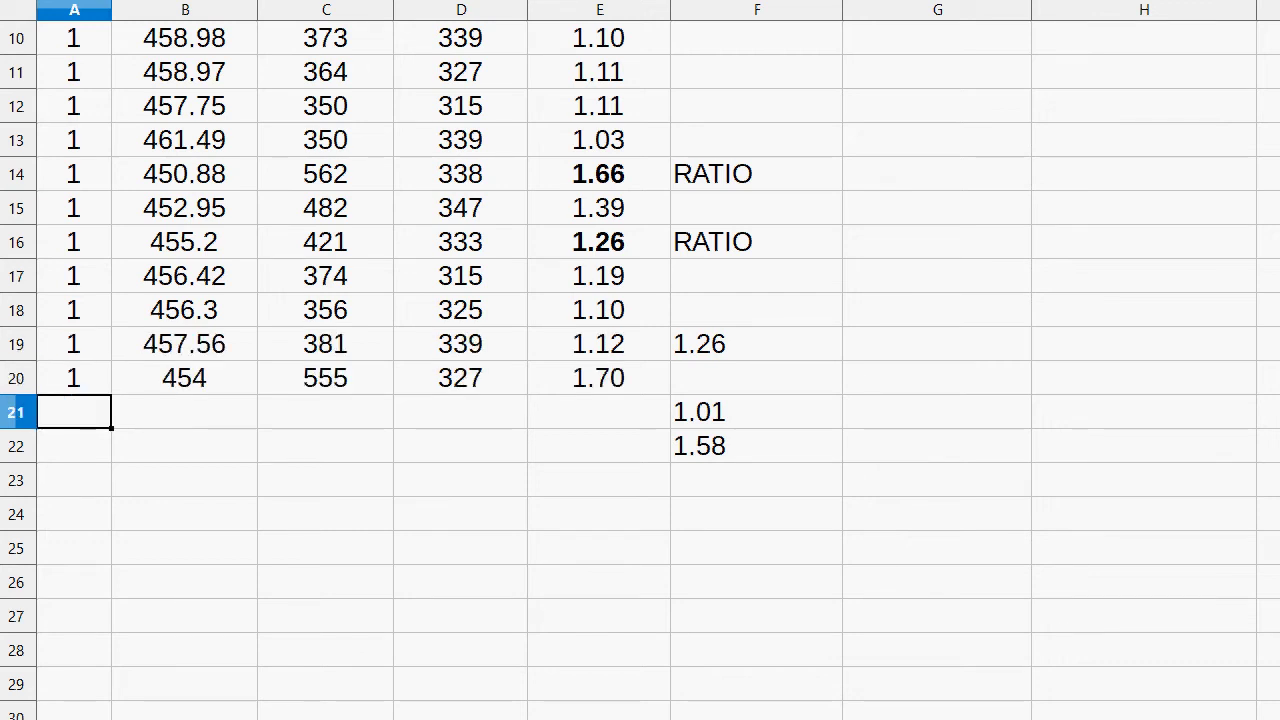
# Step: Compare the row 20 ratio with the thresholds in F21:F22 and with the prices and ratios of the preceding rows
pyautogui.press('Right')
pyautogui.press('Right')
pyautogui.press('Right')
pyautogui.press('Right')
pyautogui.press('Left')
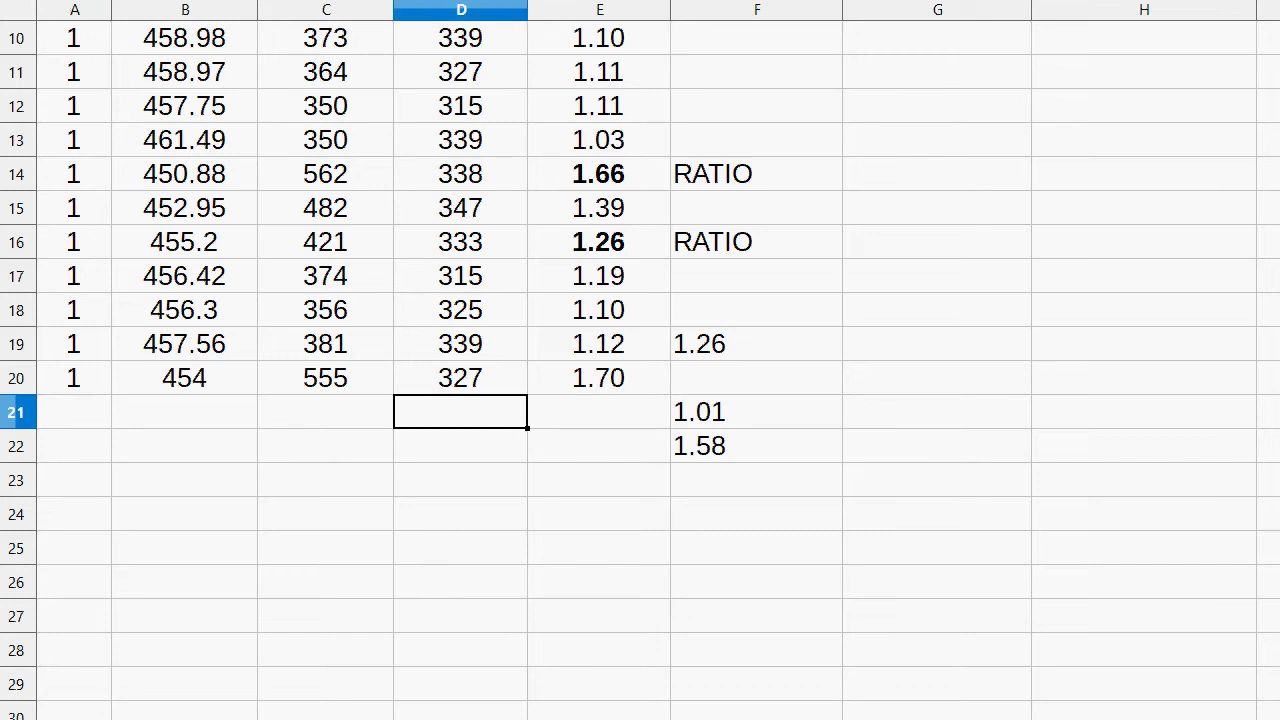
pyautogui.press('Up')
pyautogui.press('Right')
pyautogui.press('Right')
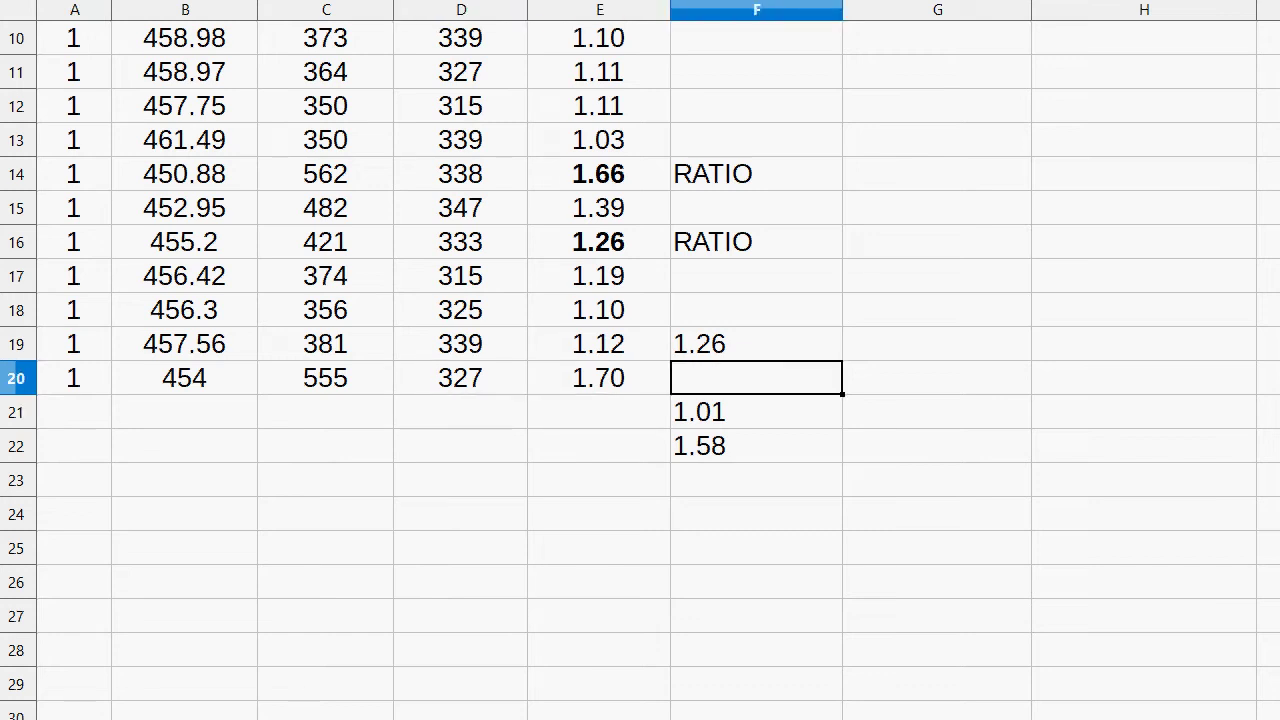
pyautogui.press('Left')
pyautogui.press('Down')
pyautogui.press('Down')
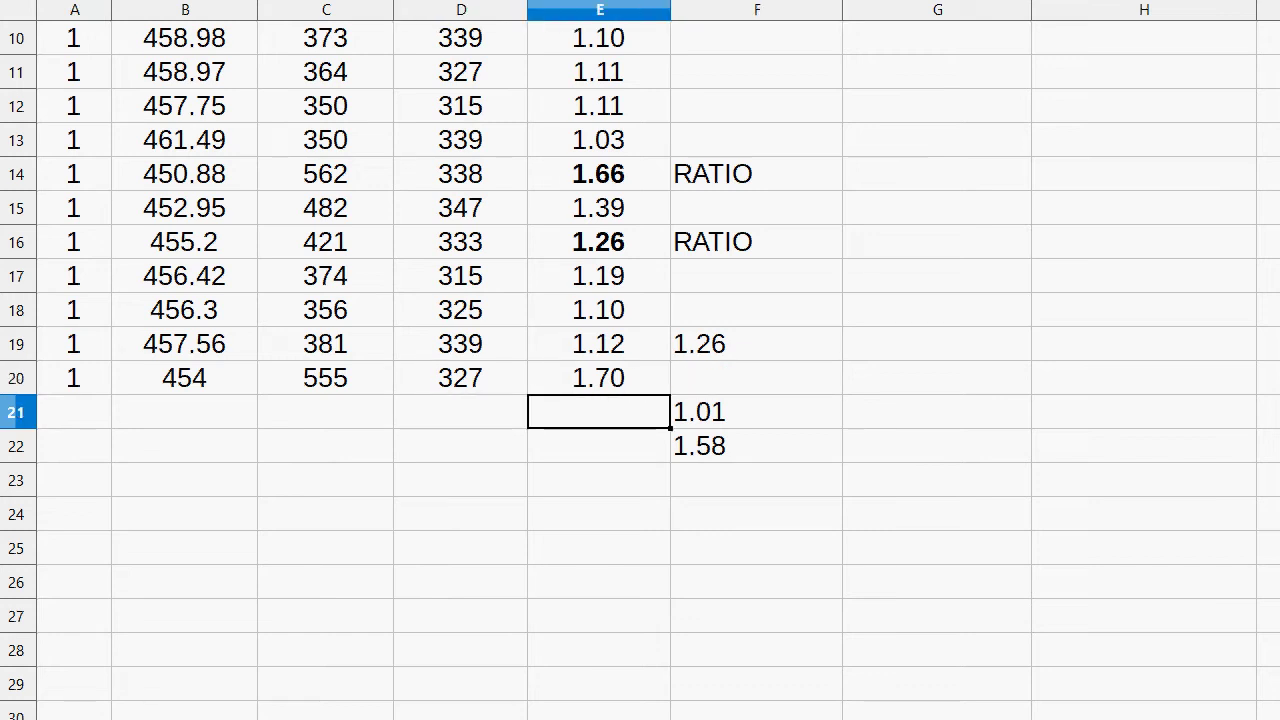
pyautogui.press('Right')
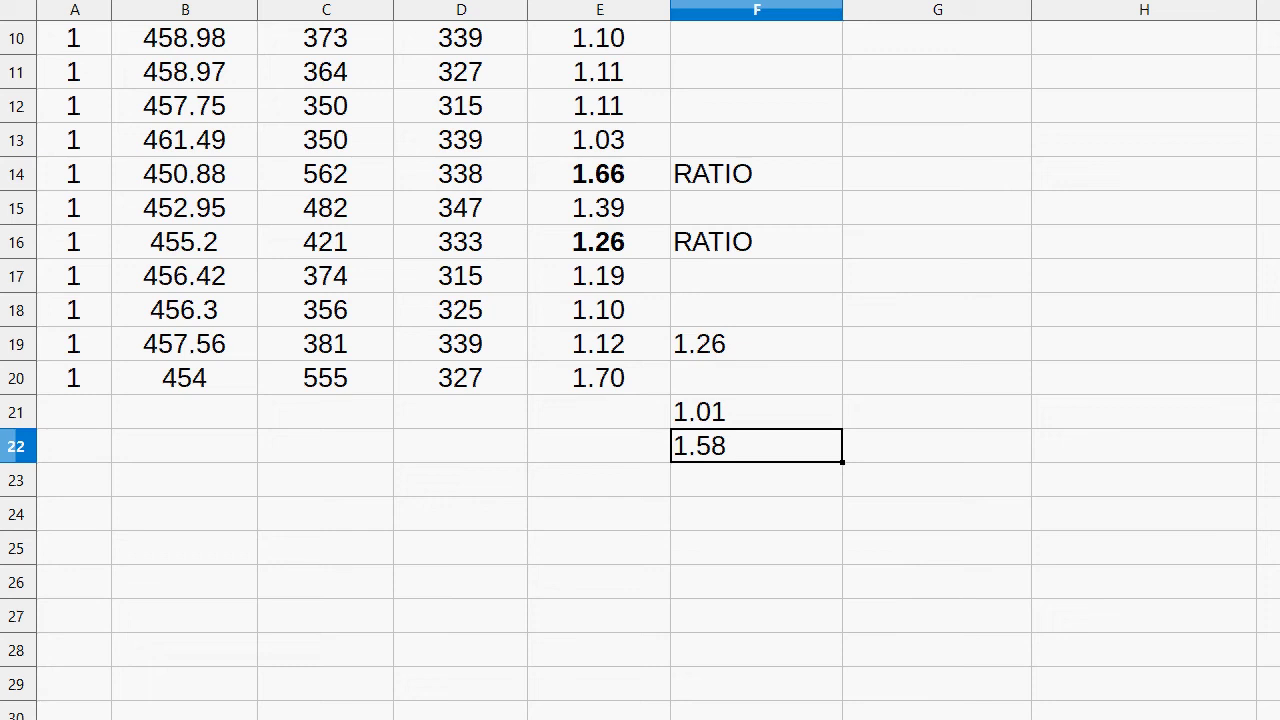
pyautogui.press('Up')
pyautogui.press('Left')
pyautogui.press('Left')
pyautogui.press('Up')
pyautogui.press('Up')
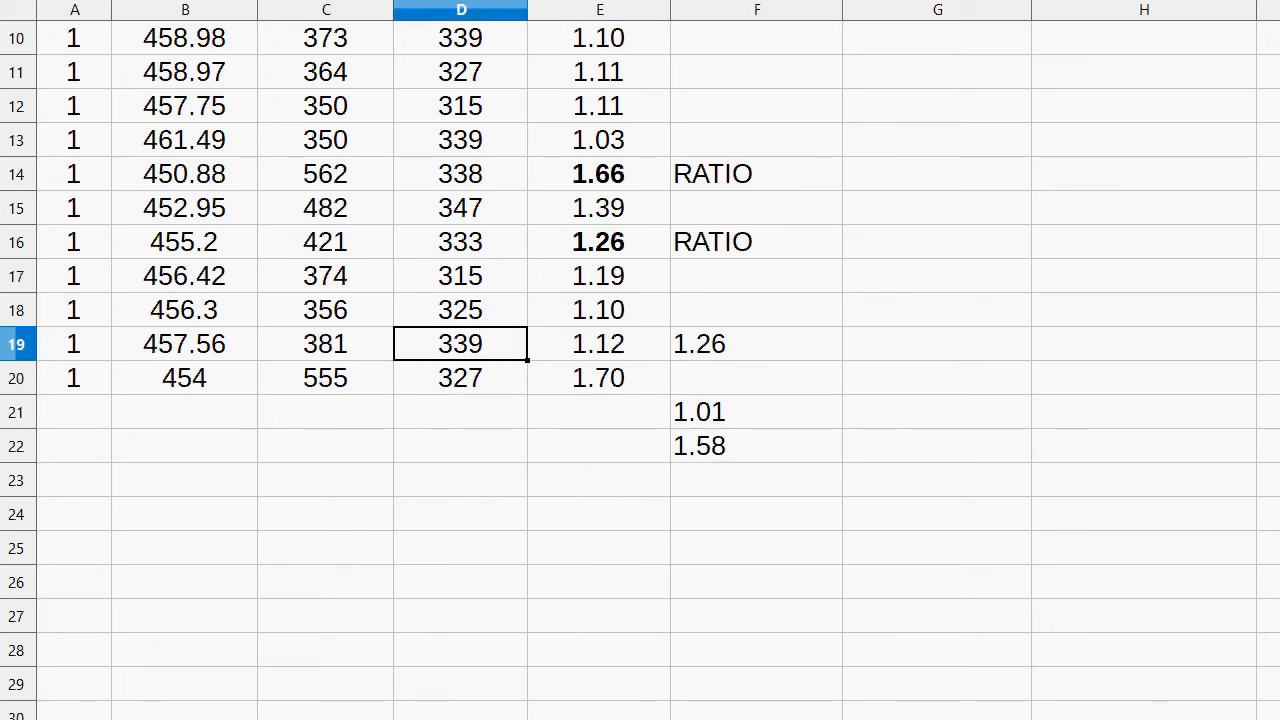
pyautogui.press('Right')
pyautogui.press('Right')
pyautogui.press('Left')
pyautogui.press('Left')
pyautogui.press('Left')
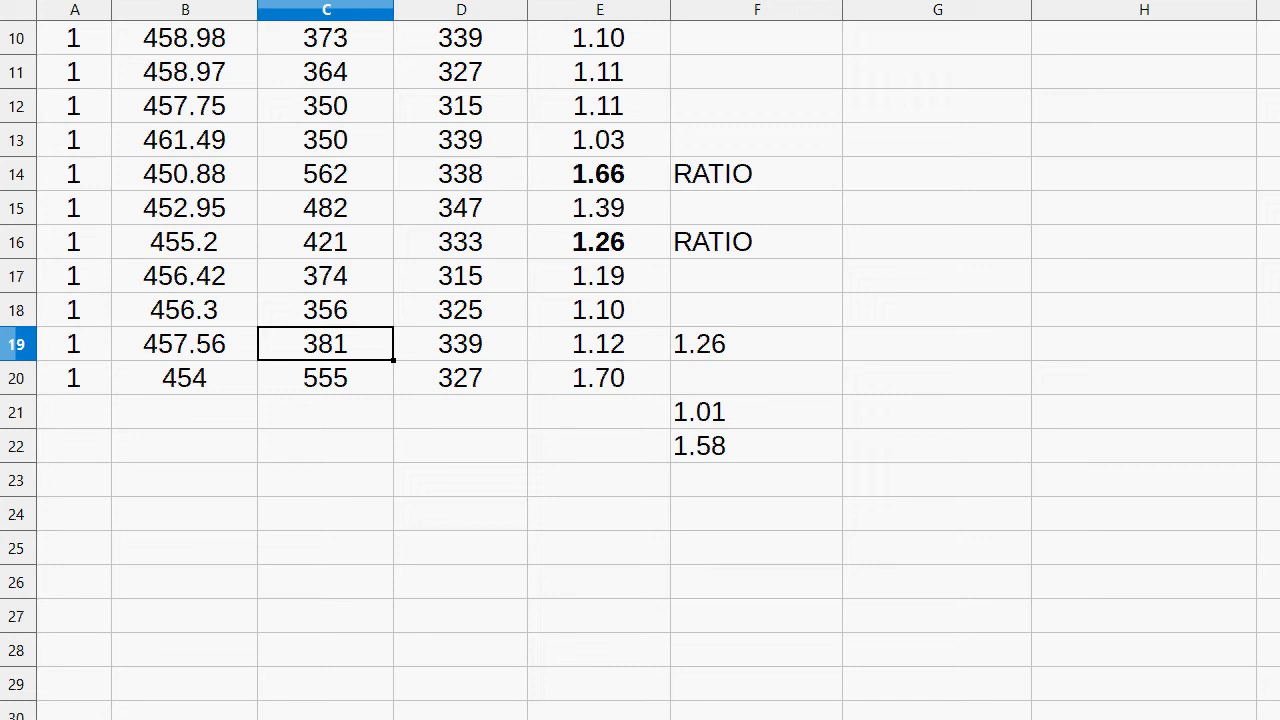
pyautogui.press('Right')
pyautogui.press('Right')
pyautogui.press('Up')
pyautogui.press('Up')
pyautogui.press('Left')
pyautogui.press('Up')
pyautogui.press('Up')
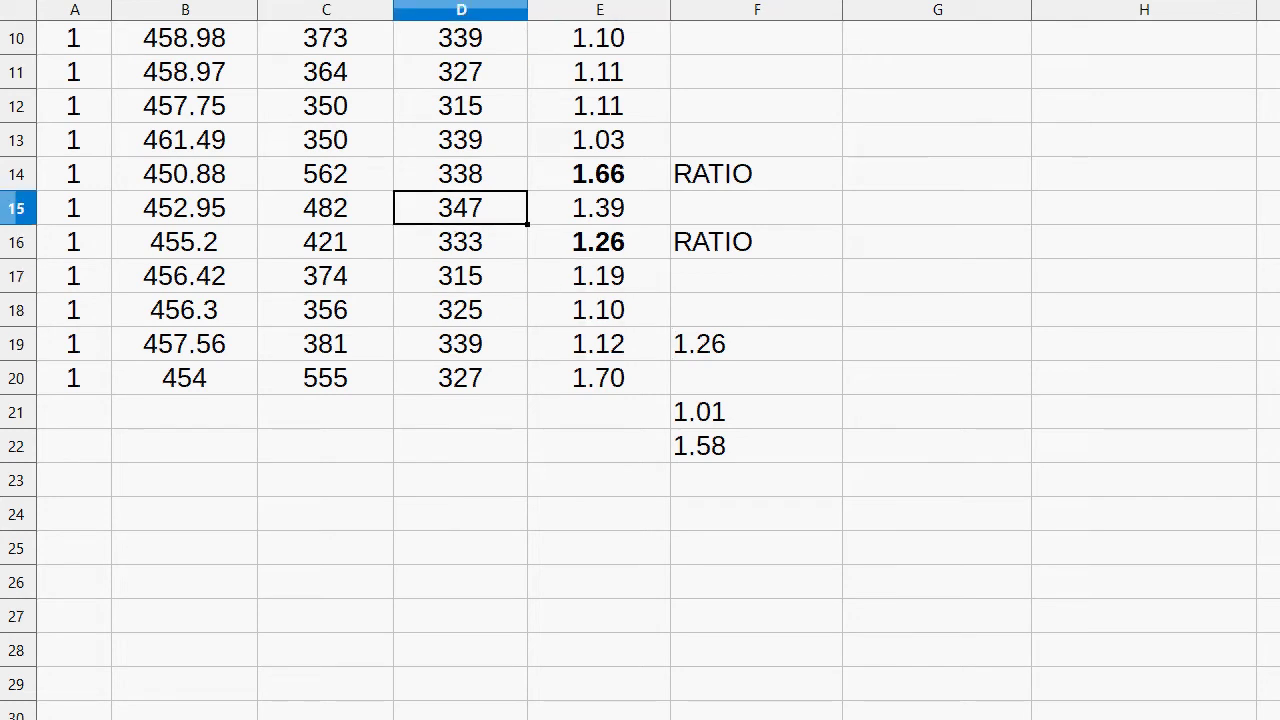
pyautogui.press('Down')
pyautogui.press('Down')
pyautogui.press('Down')
pyautogui.press('Down')
pyautogui.press('Down')
pyautogui.press('Left')
pyautogui.press('Left')
pyautogui.press('Up')
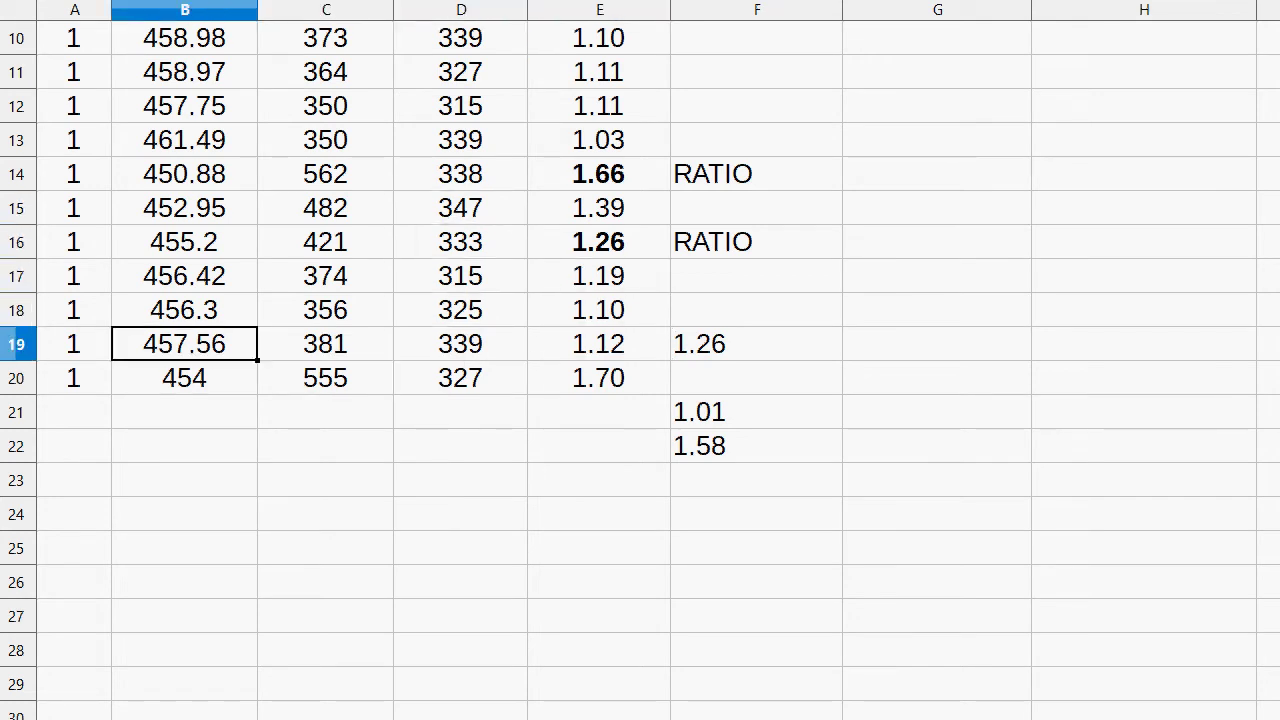
pyautogui.press('Up')
pyautogui.press('Up')
pyautogui.press('Right')
pyautogui.press('Right')
pyautogui.press('Right')
pyautogui.press('Right')
pyautogui.press('Down')
pyautogui.press('Down')
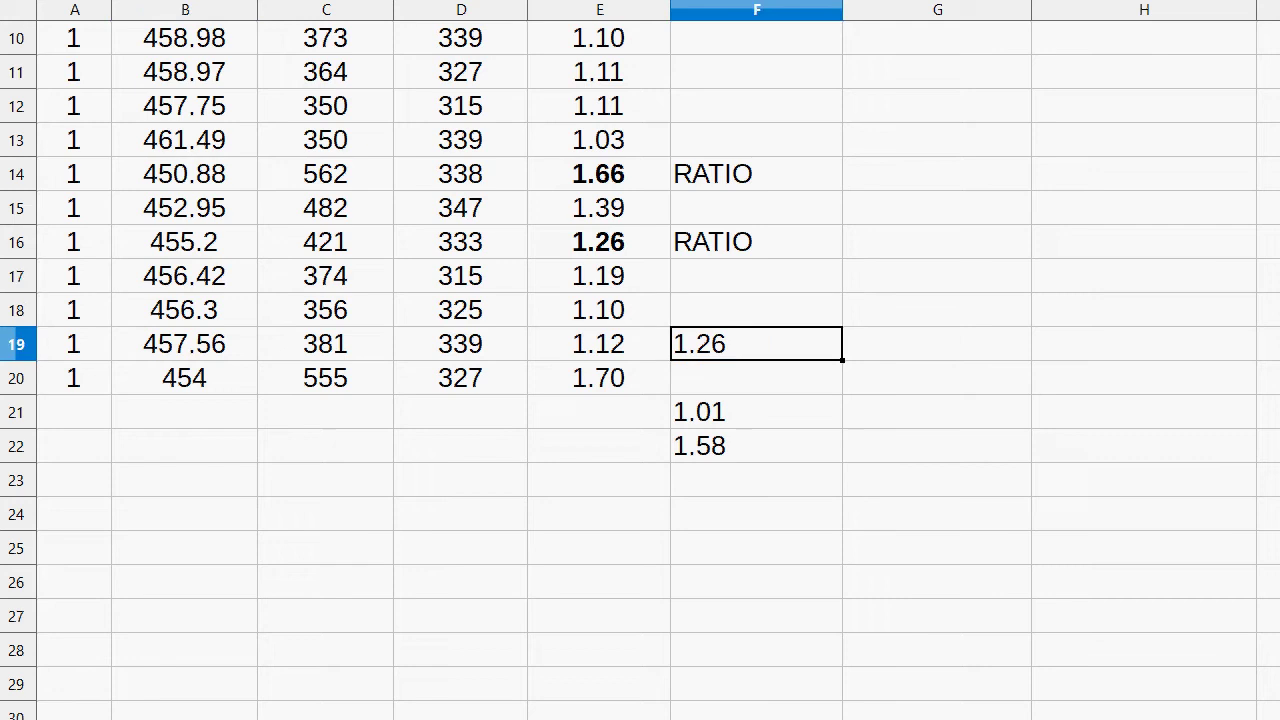
# Step: Make the row 20 ratio in E20 bold
pyautogui.press('Down')
pyautogui.press('Left')
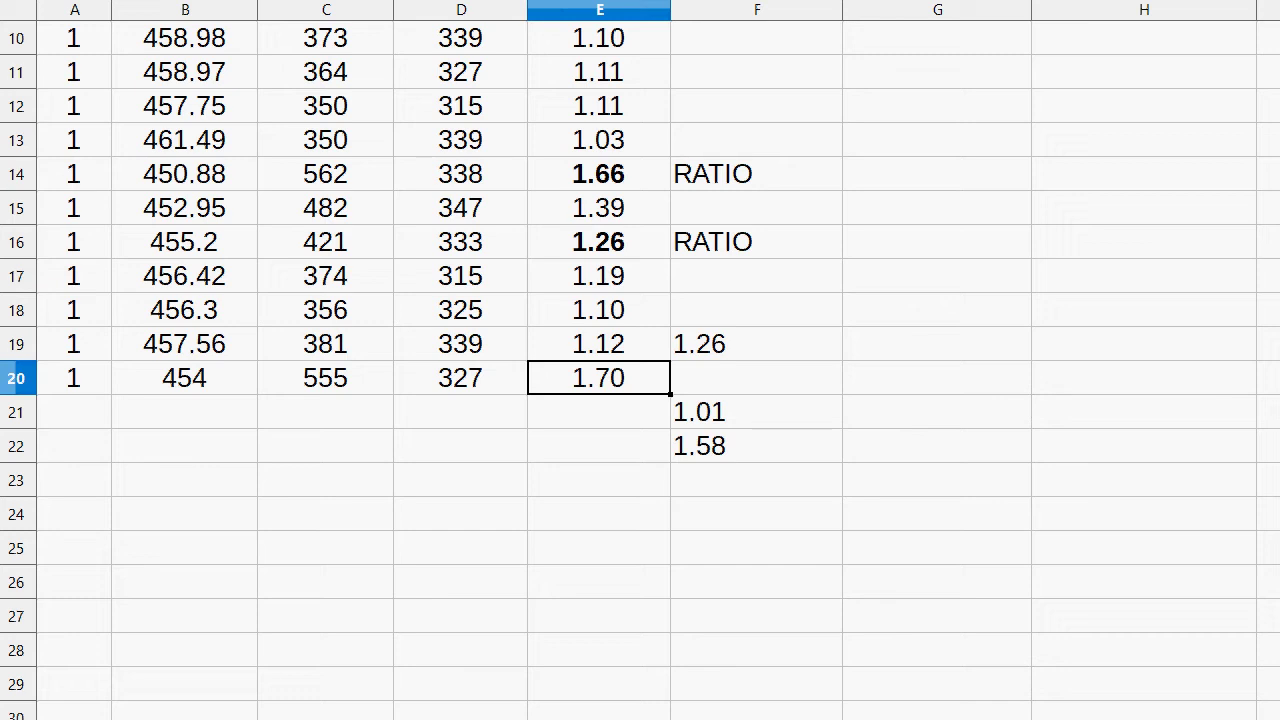
pyautogui.hotkey('ctrl', 'b')
# Step: Calculate the relative ratio changes 44/126 in F26 and 35/135 in F27
pyautogui.click(716, 588)
pyautogui.write('=')
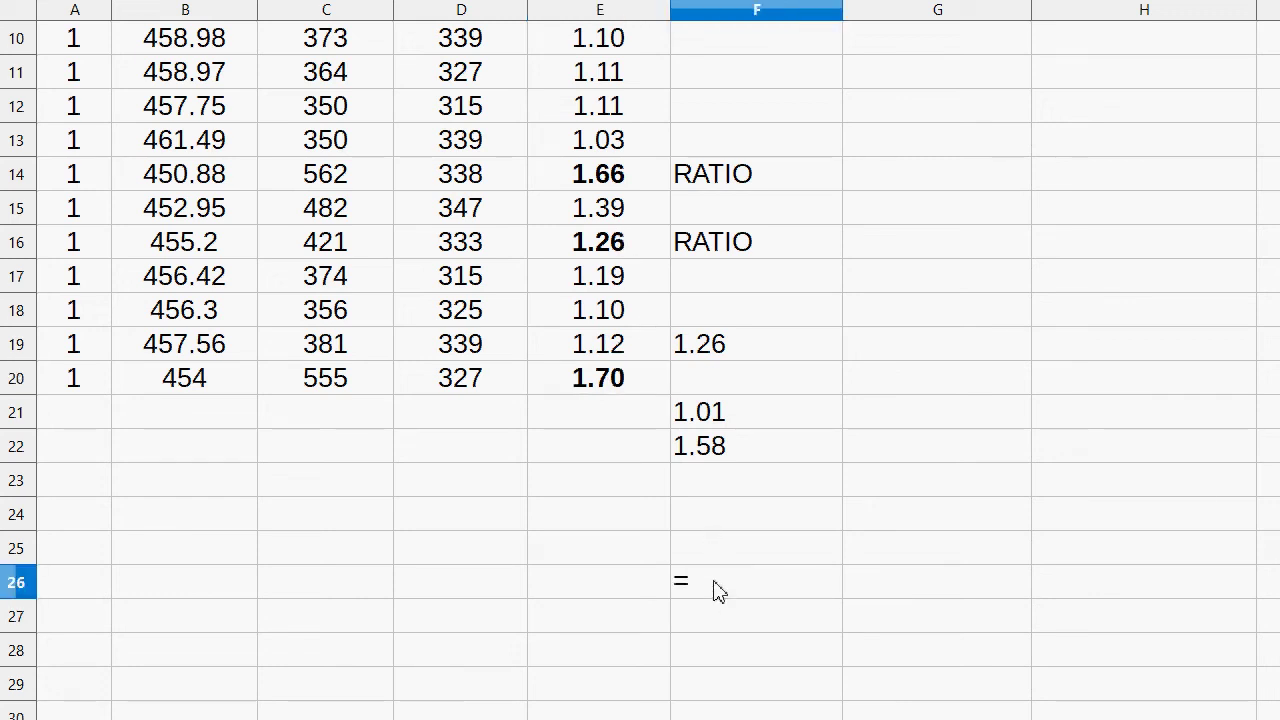
pyautogui.write('44/126')
pyautogui.press('Return')
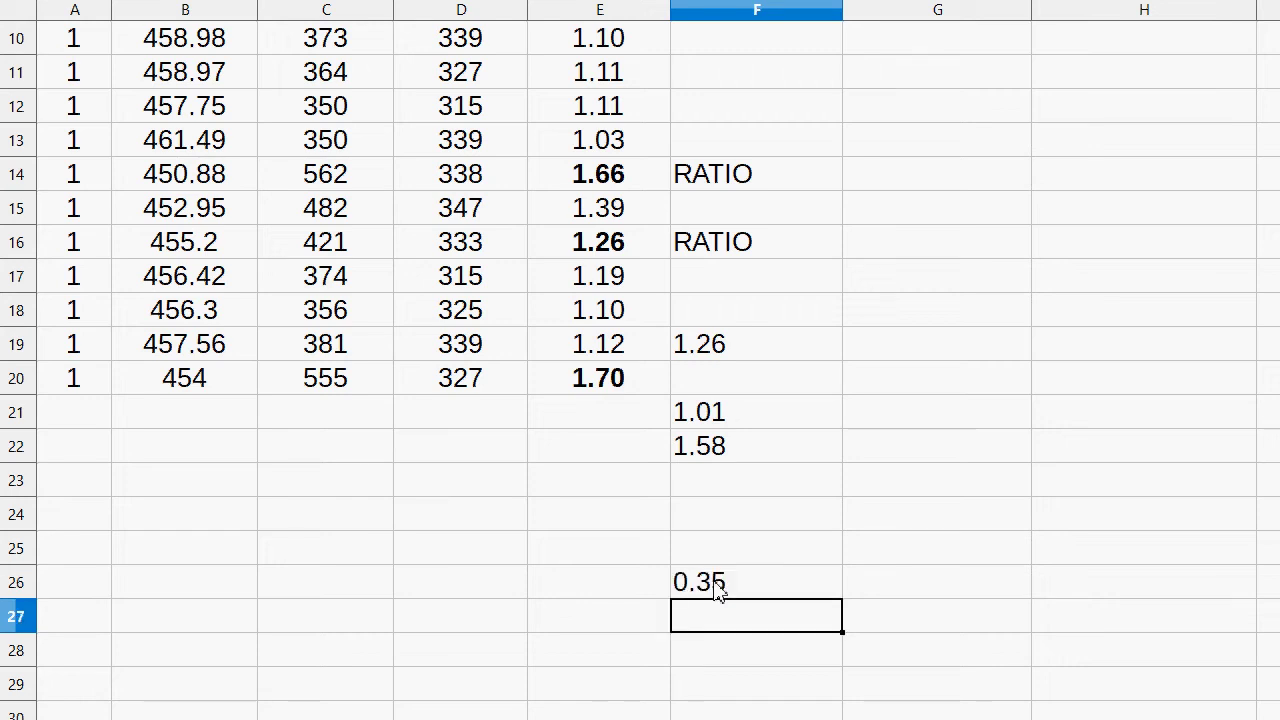
pyautogui.write('=35/12')
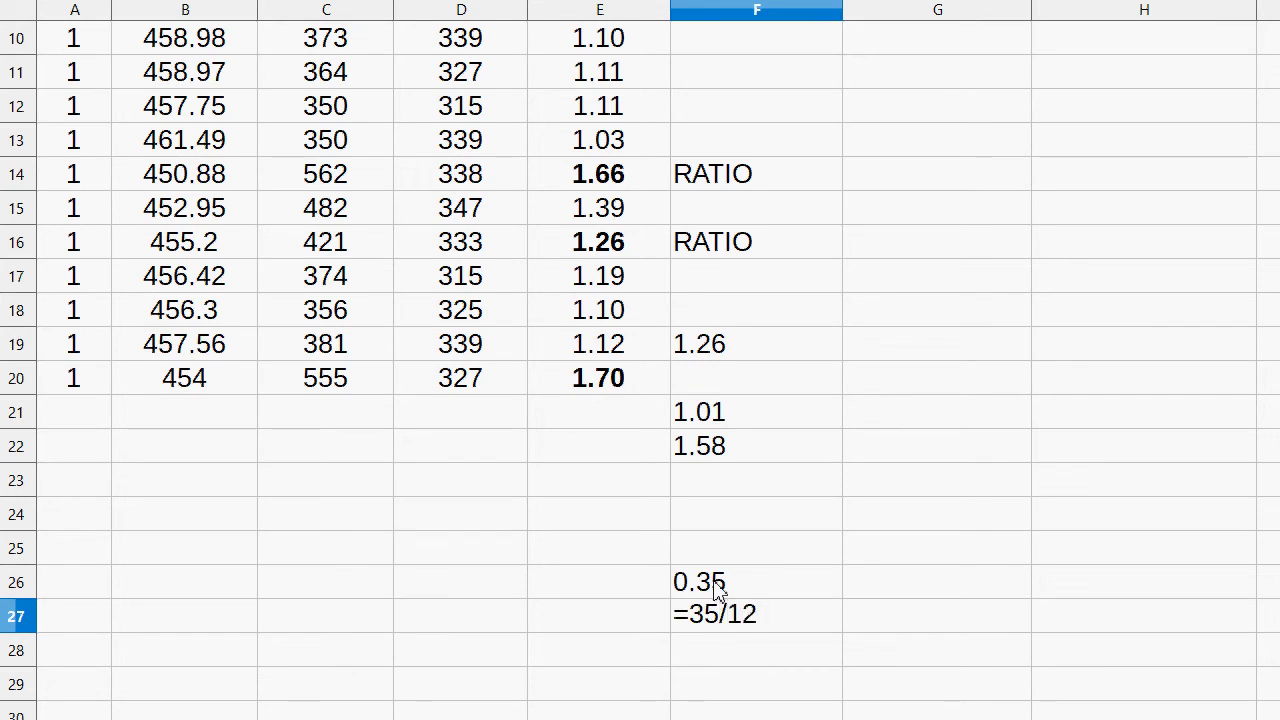
pyautogui.press('BackSpace')
pyautogui.write('35/135')
pyautogui.press('Return')
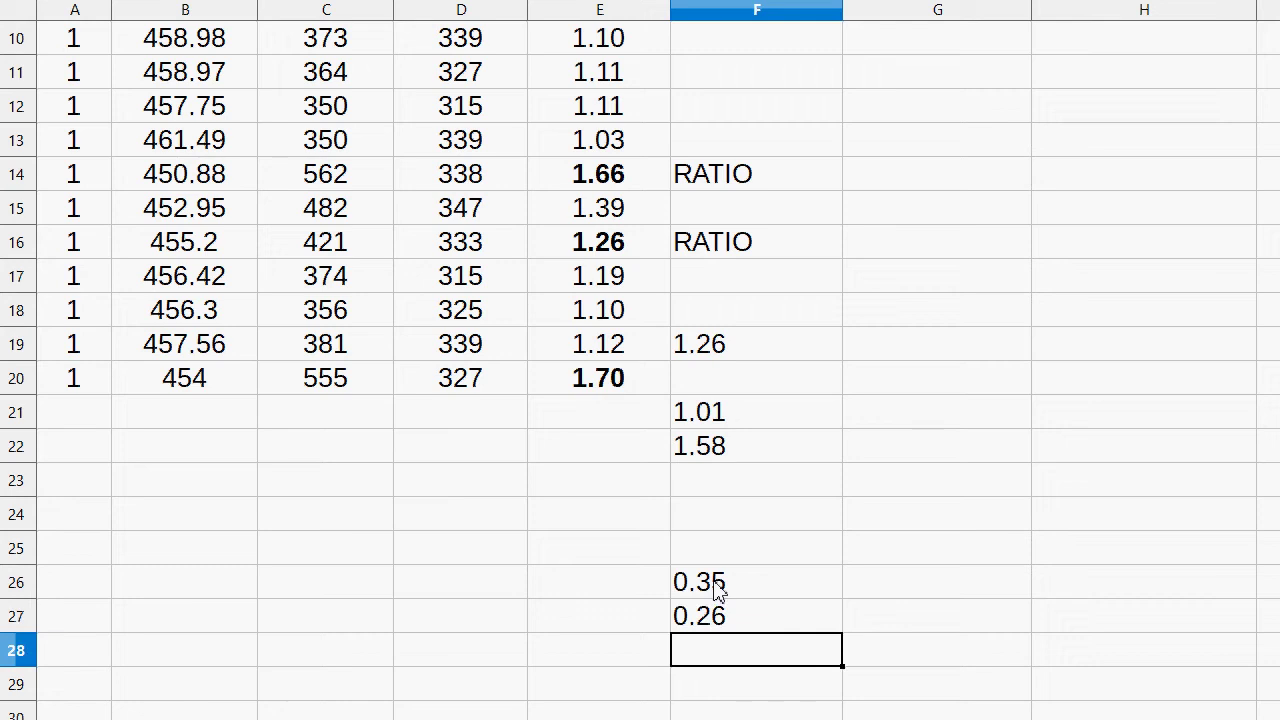
# Step: Delete the contents of the scratch calculation cells F27 and F26, keeping the default deletion options
pyautogui.press('Up')
pyautogui.press('BackSpace')
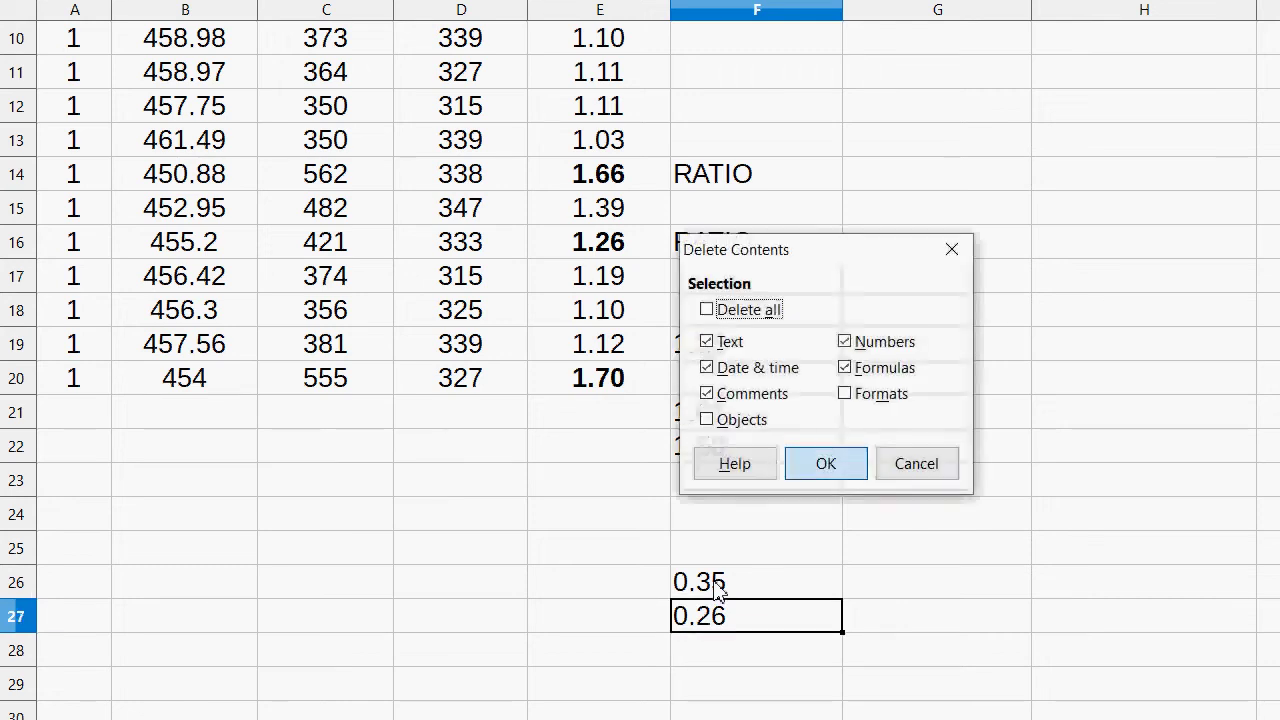
pyautogui.press('Return')
pyautogui.press('Up')
pyautogui.press('BackSpace')
pyautogui.press('Return')
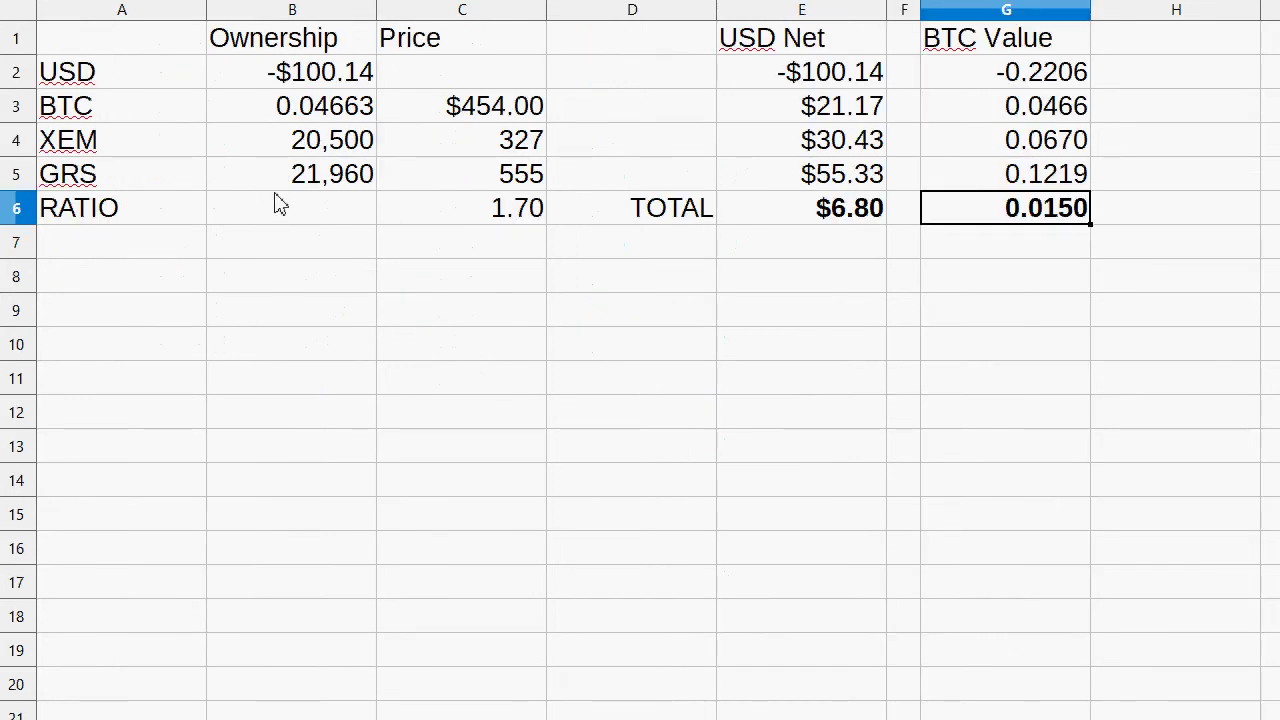
# Step: Check the GRS ownership in B5 of the summary sheet and go to the GRS/XEM trade sheet
pyautogui.click(352, 180)
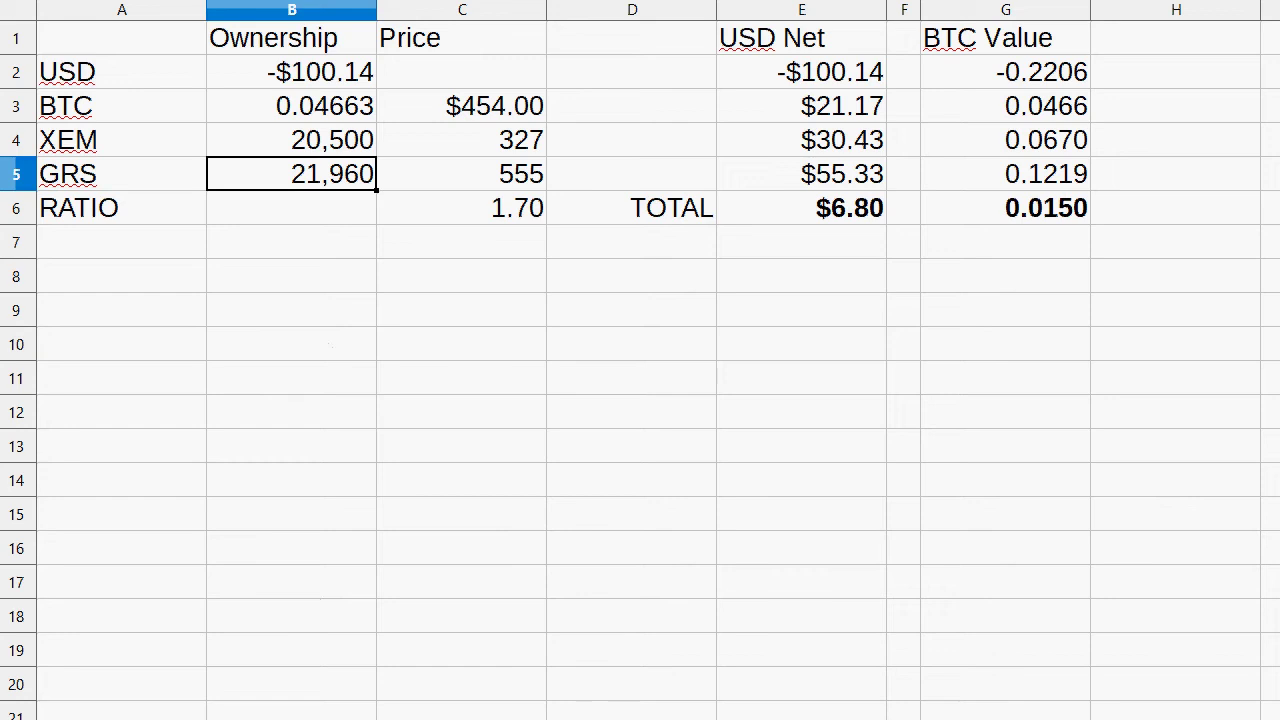
pyautogui.hotkey('ctrl', 'pagedown')
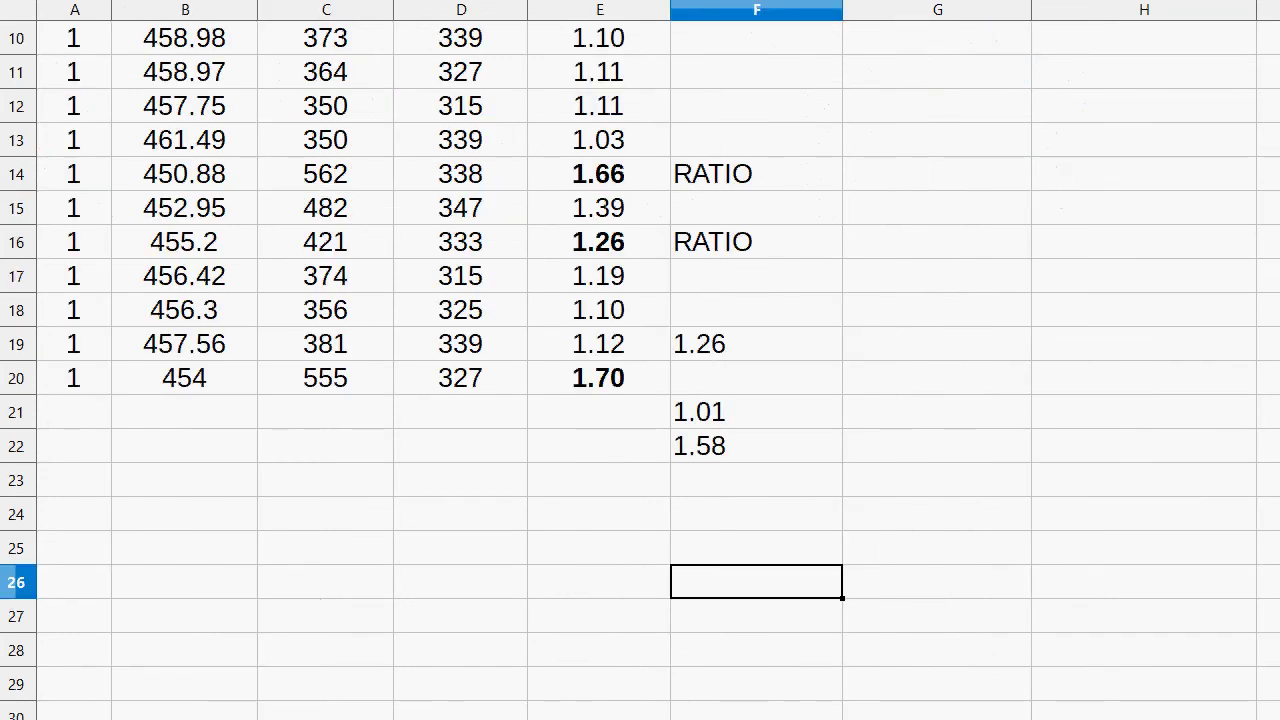
pyautogui.hotkey('ctrl', 'pageup')
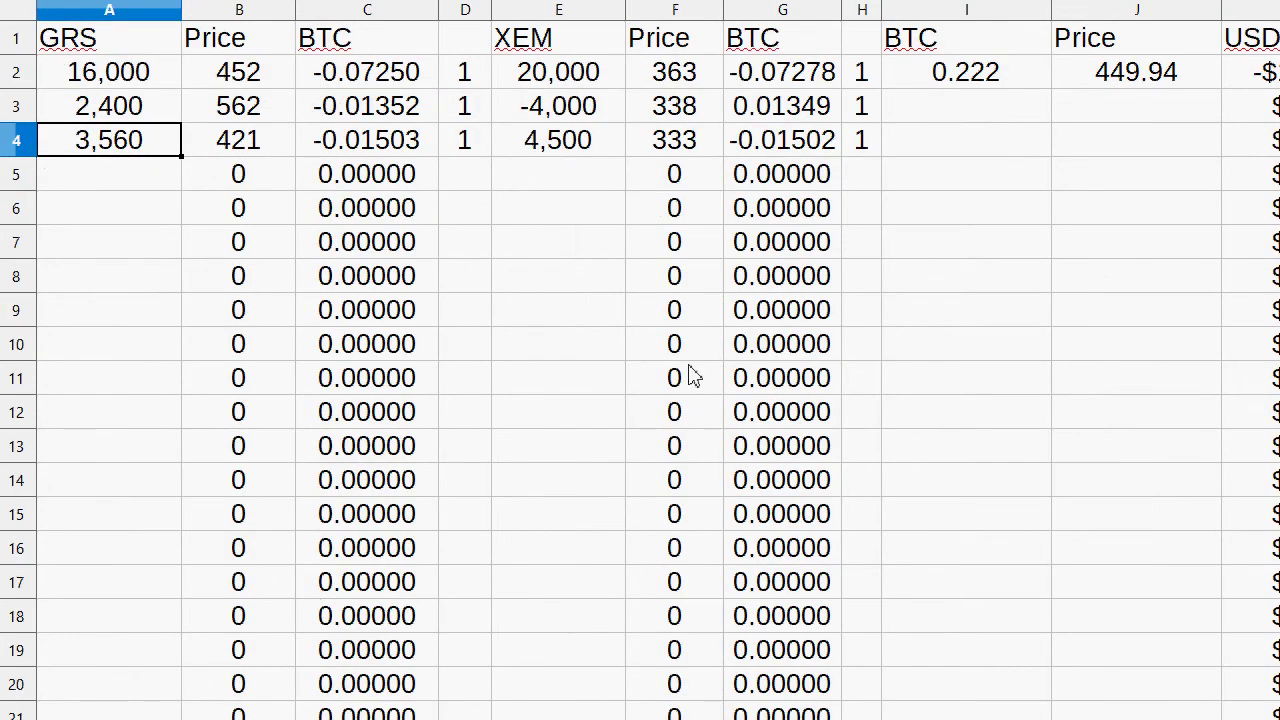
# Step: Enter 1 in H5 to mark the XEM side of the row 5 trade
pyautogui.click(852, 175)
pyautogui.write('1')
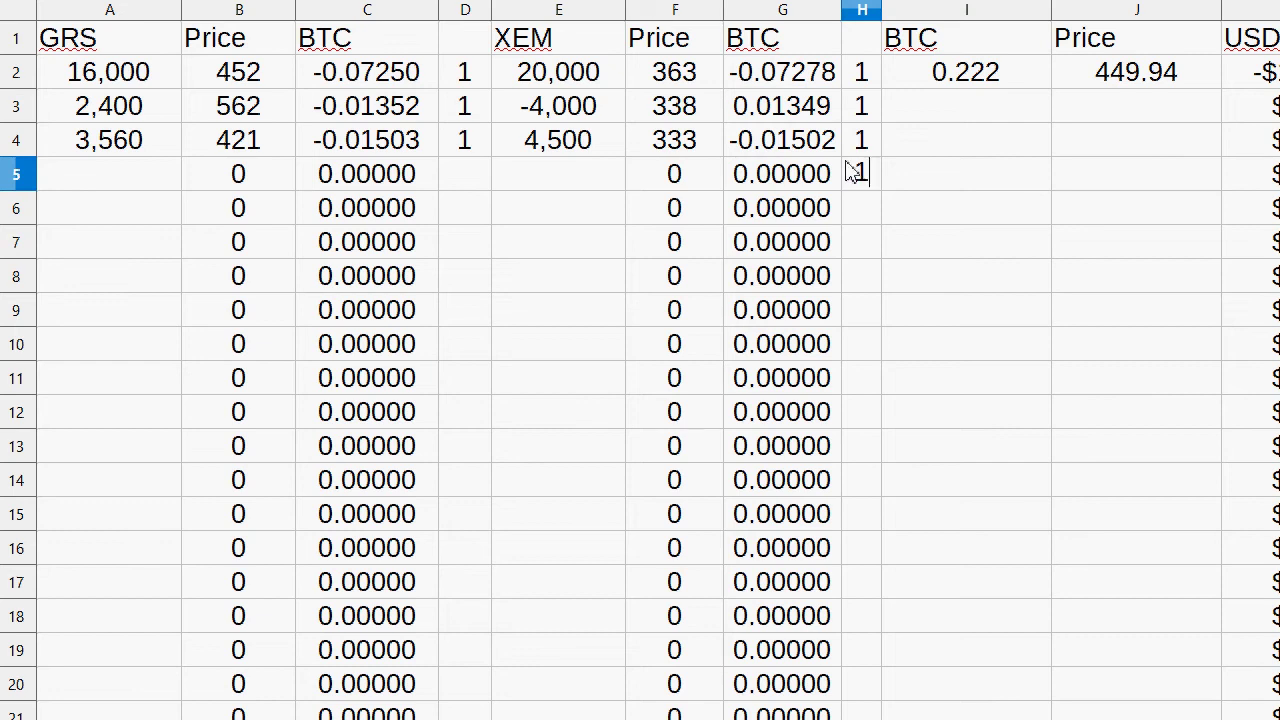
pyautogui.press('Return')
# Step: Enter a GRS amount of -4,400 in A5 for the row 5 trade
pyautogui.press('Left')
pyautogui.press('Left')
pyautogui.press('Left')
pyautogui.press('Left')
pyautogui.press('Left')
pyautogui.press('Left')
pyautogui.press('Left')
pyautogui.press('Up')
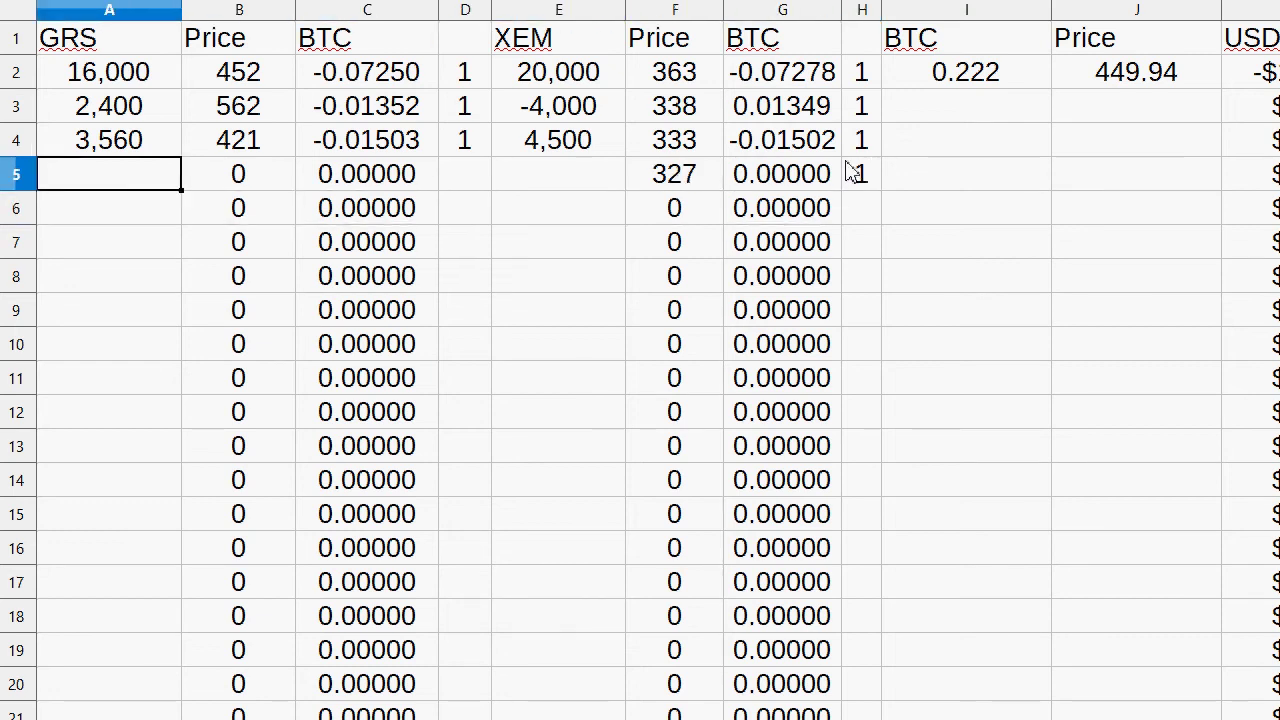
pyautogui.write('-4400')
pyautogui.press('Return')
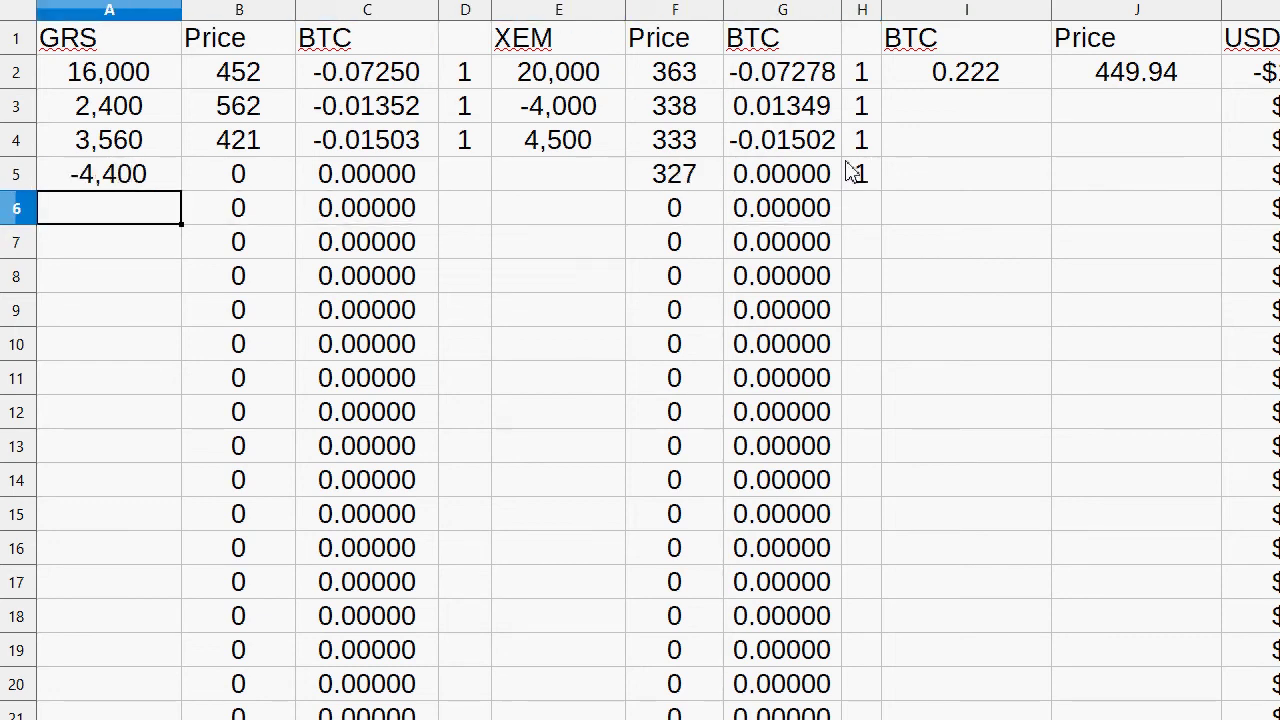
# Step: Enter 10 in D5 beside the GRS side of the row 5 trade
pyautogui.press('Up')
pyautogui.press('Right')
pyautogui.press('Right')
pyautogui.press('Right')
pyautogui.write('10')
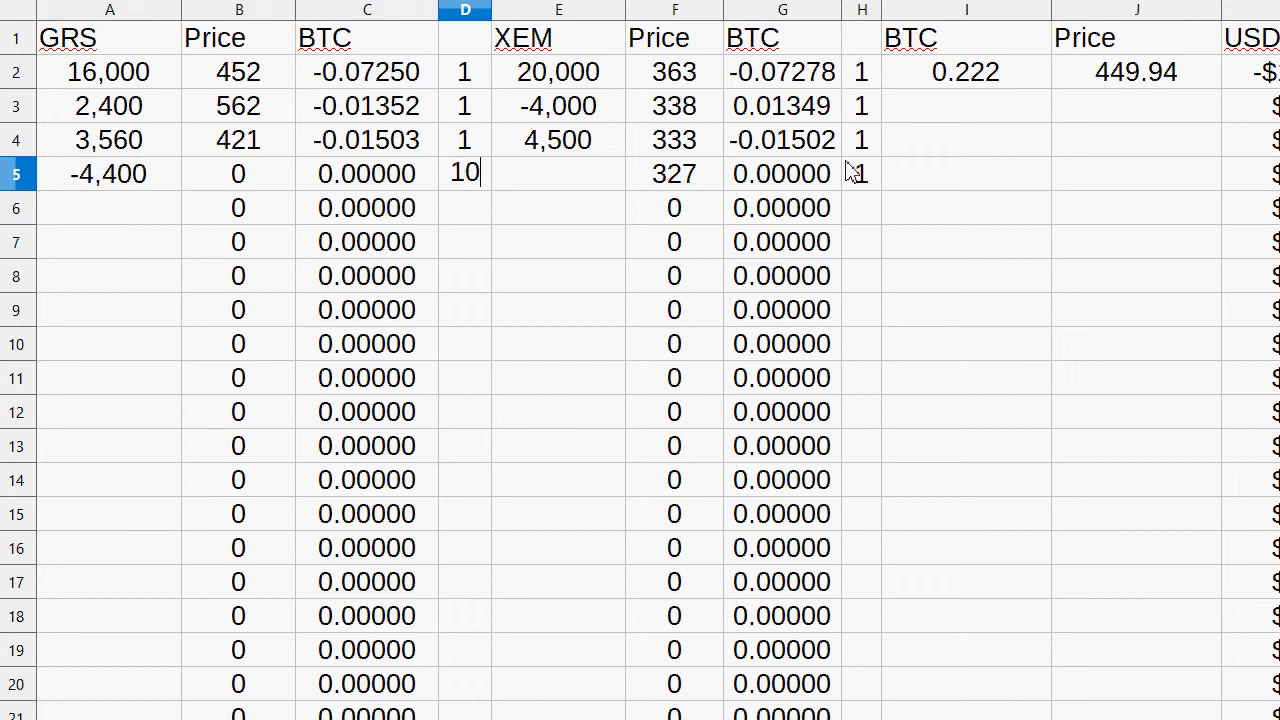
pyautogui.press('Left')
pyautogui.press('Left')
pyautogui.press('Left')
pyautogui.press('Right')
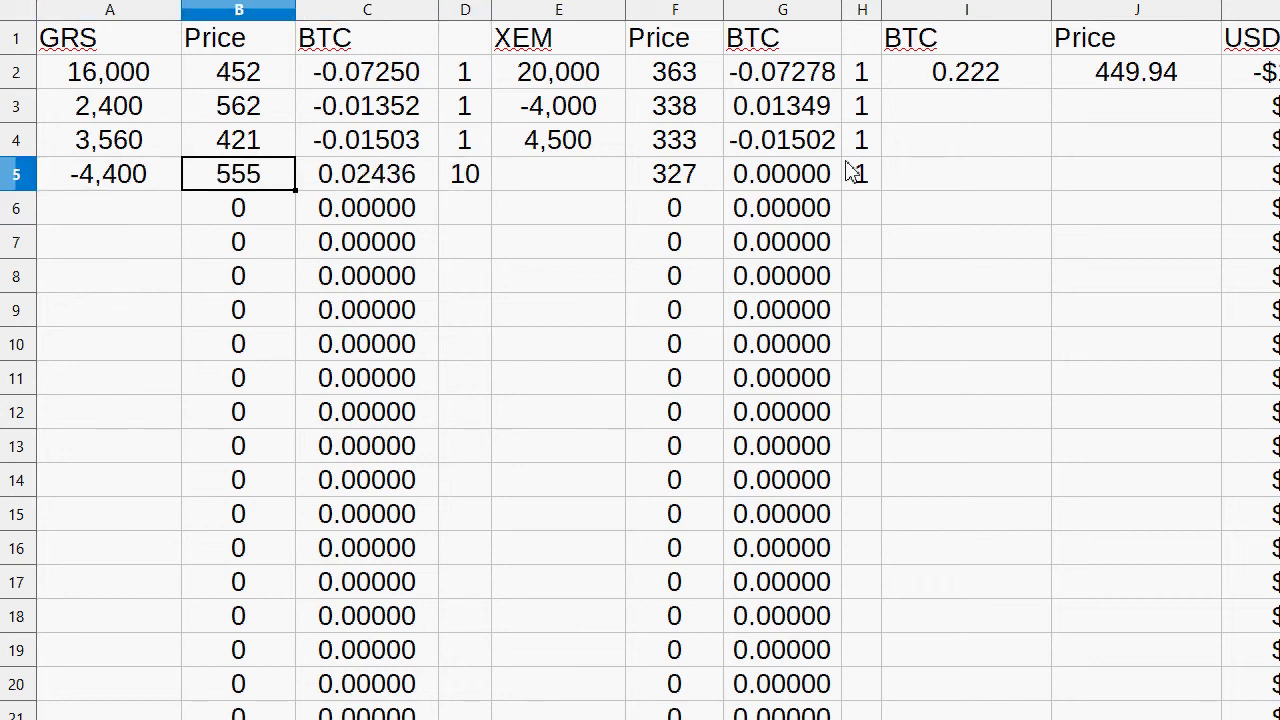
# Step: Enter the GRS price 555 in B5 and correct the GRS marker in D5 to 1
pyautogui.write('555')
pyautogui.press('Right')
pyautogui.press('Right')
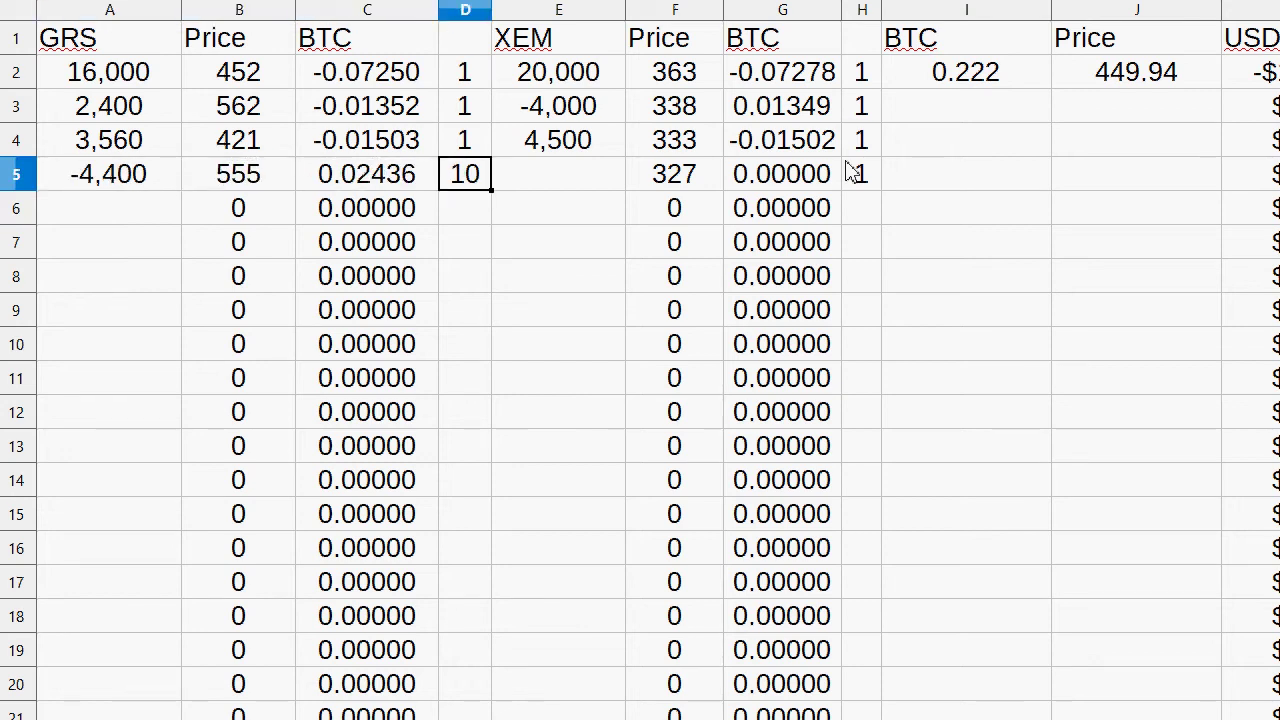
pyautogui.write('1')
pyautogui.press('Return')
pyautogui.press('Up')
pyautogui.press('Left')
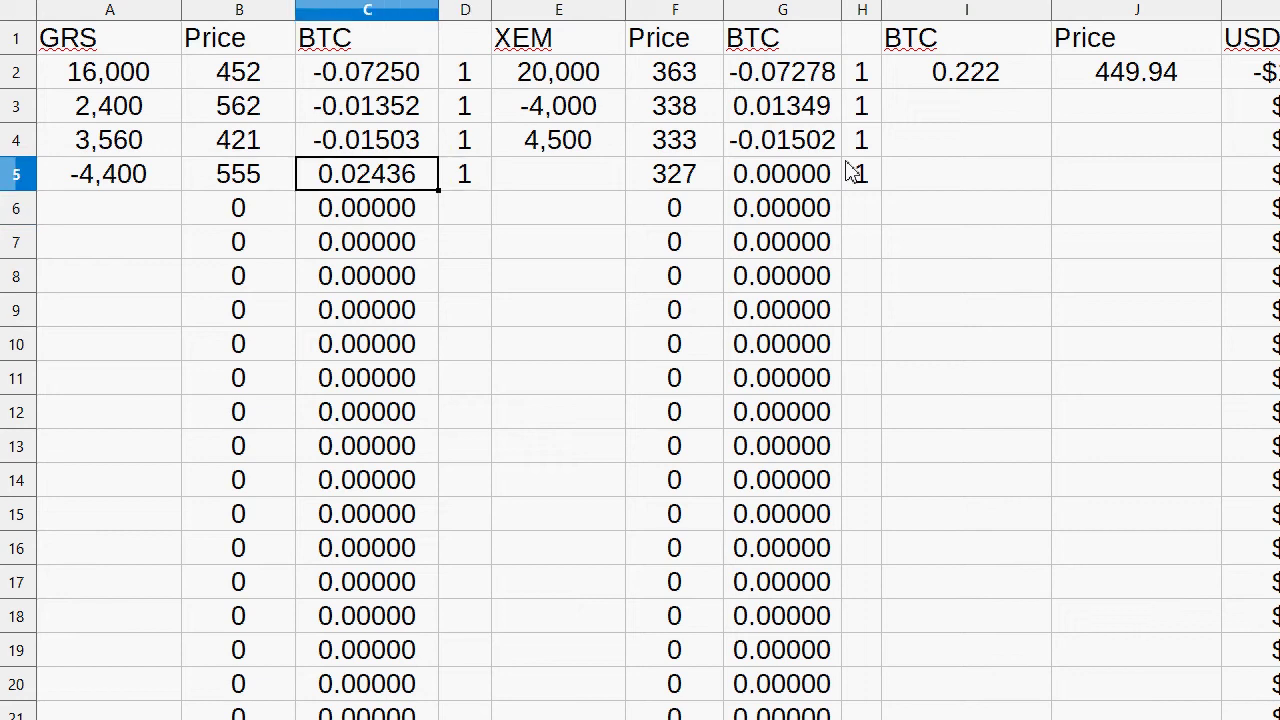
# Step: Enter a first XEM amount of 6,600 in E5
pyautogui.press('Right')
pyautogui.press('Right')
pyautogui.press('Right')
pyautogui.press('Right')
pyautogui.press('Left')
pyautogui.press('Left')
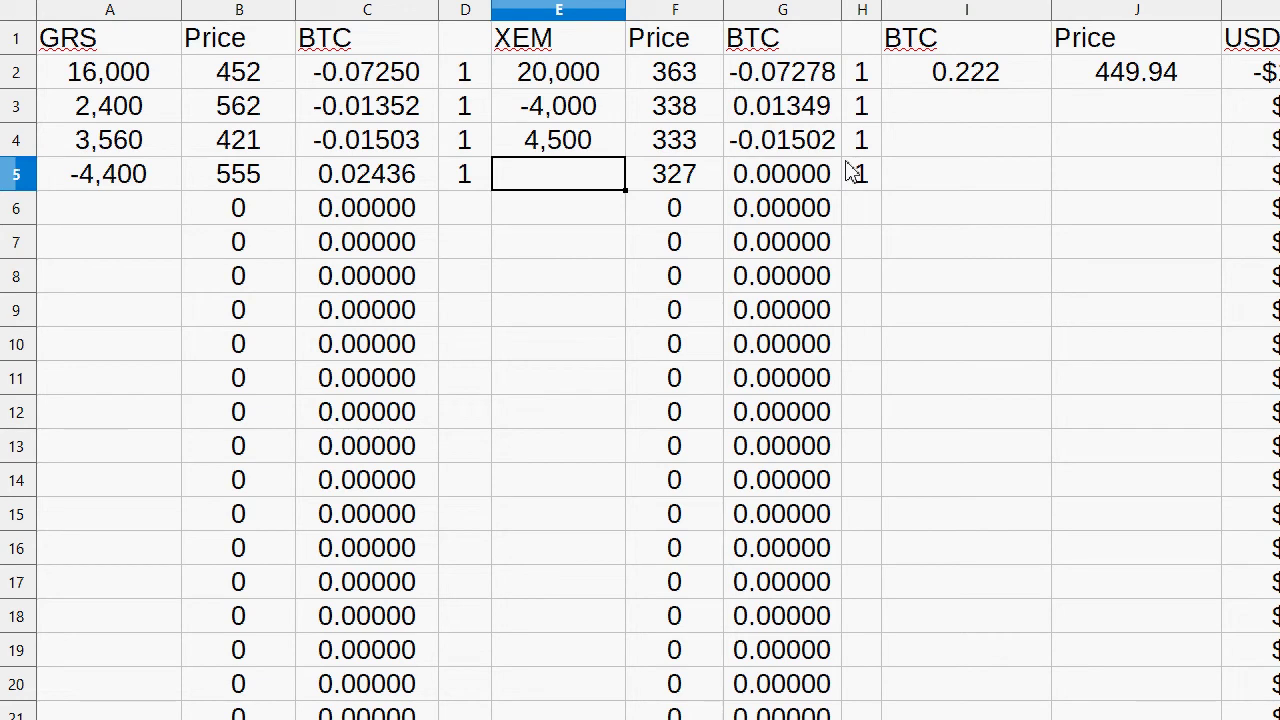
pyautogui.write('6600')
pyautogui.press('Return')
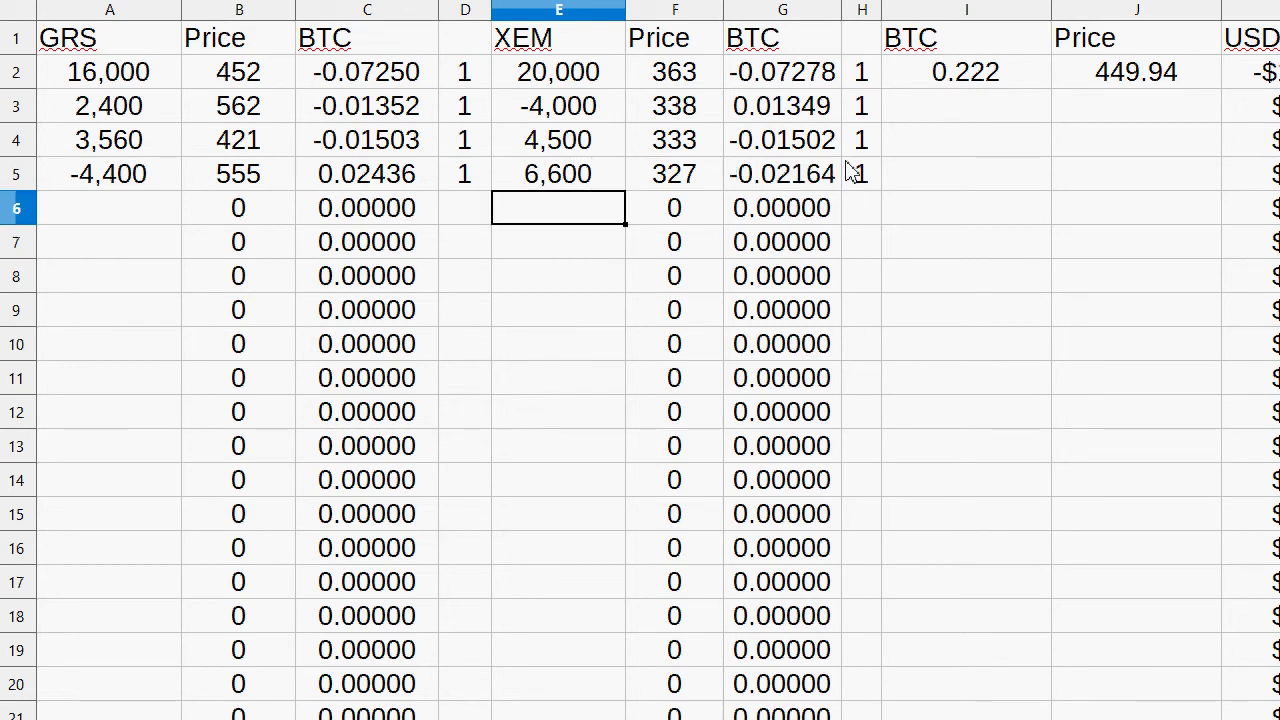
# Step: Try XEM amounts of 7,200, 7,500 and 7,400 in E5 to match the GRS trade's BTC value
pyautogui.press('Up')
pyautogui.write('7200')
pyautogui.press('Return')
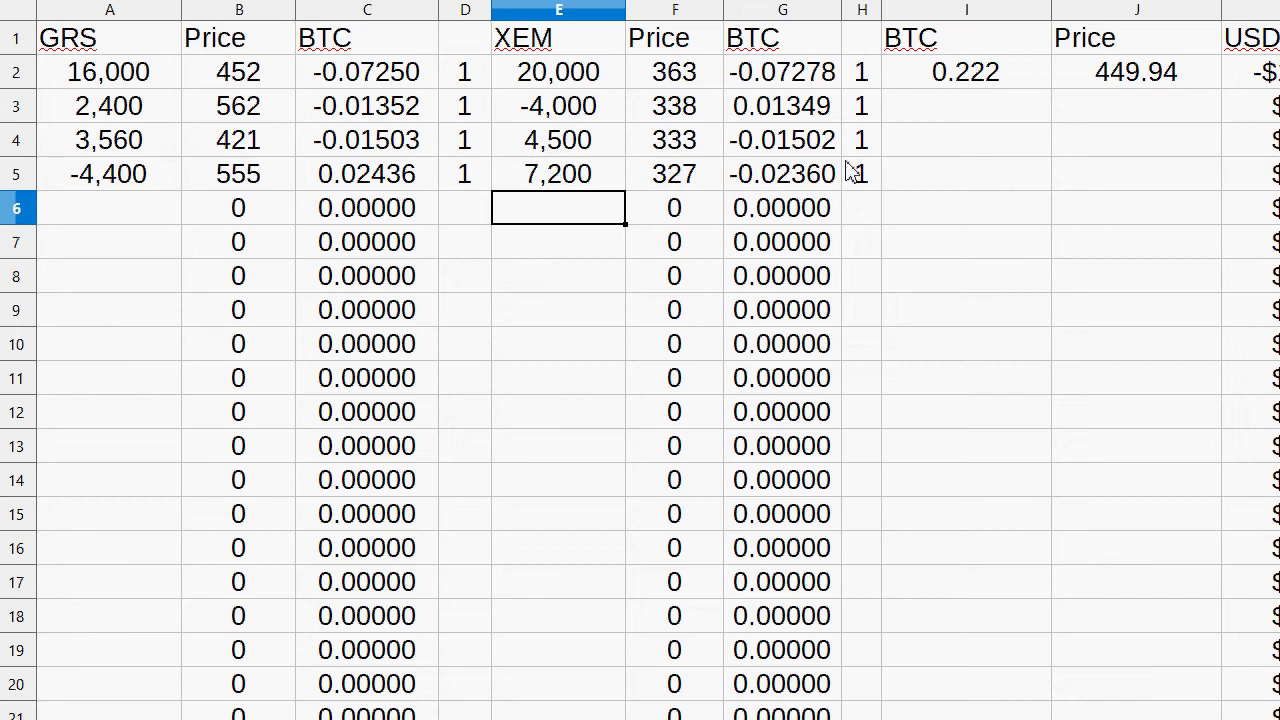
pyautogui.press('Up')
pyautogui.write('7500')
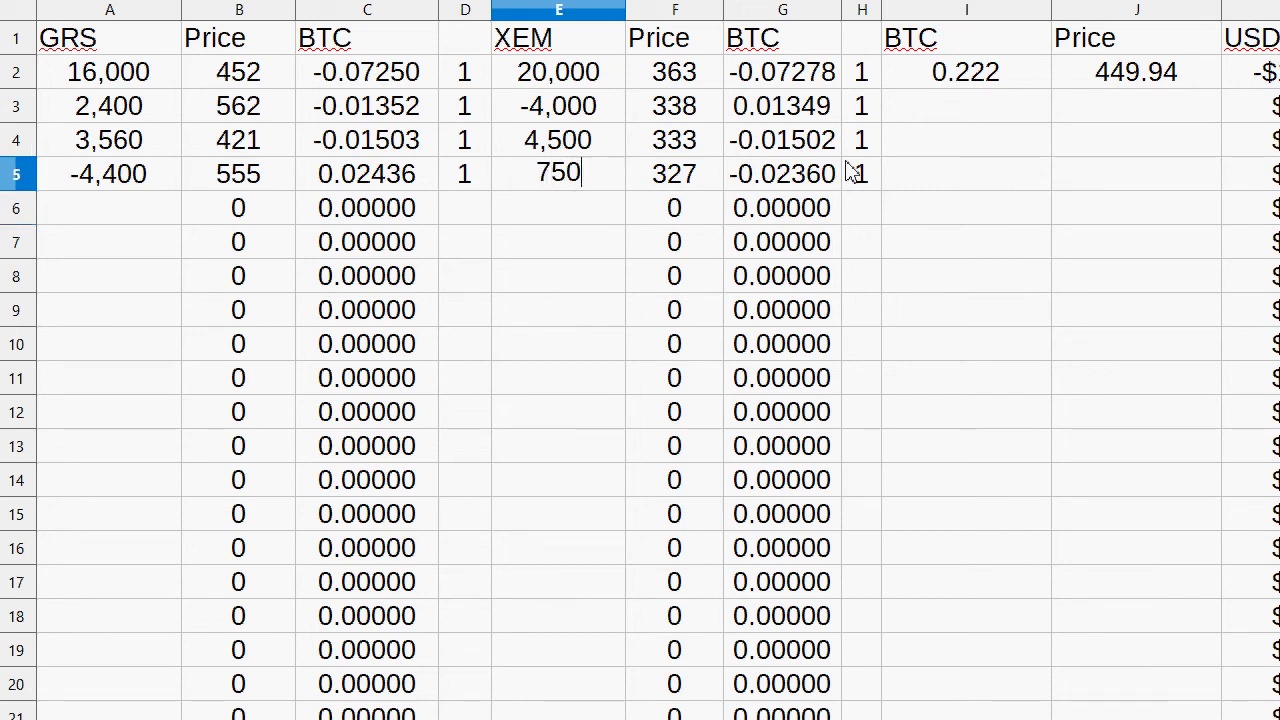
pyautogui.press('Return')
pyautogui.press('Up')
pyautogui.write('7400')
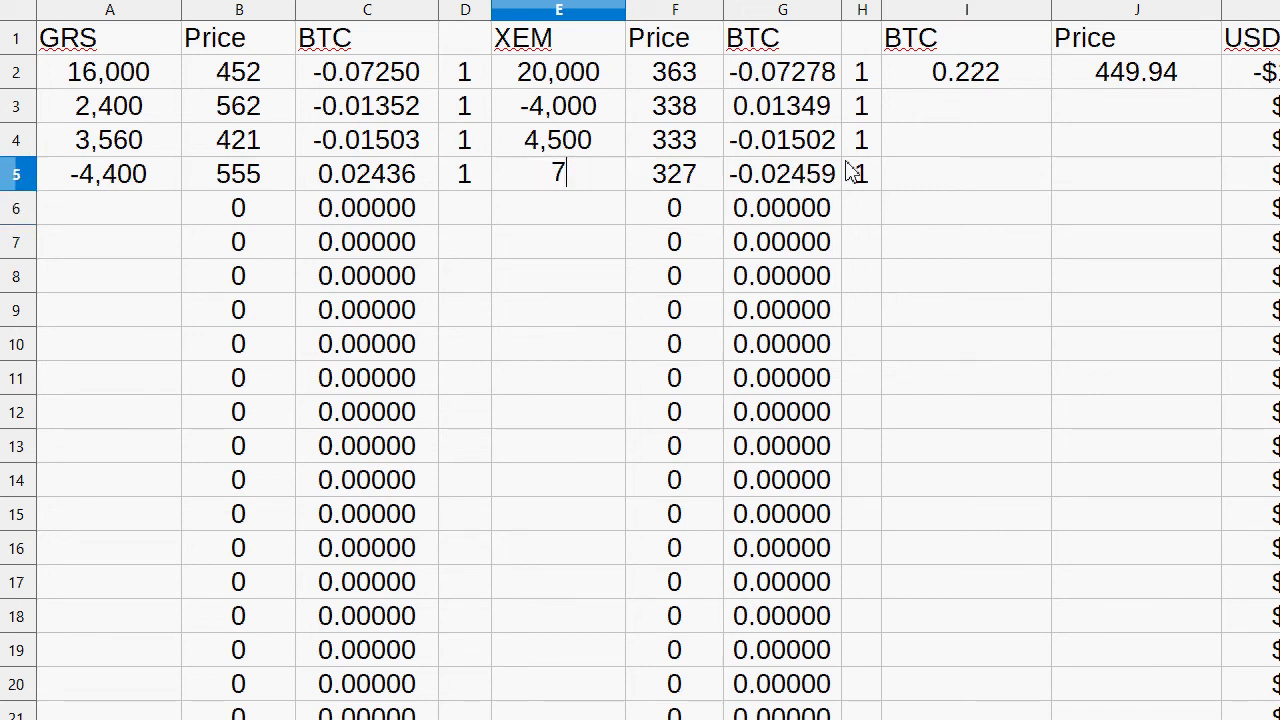
pyautogui.press('Return')
pyautogui.press('Up')
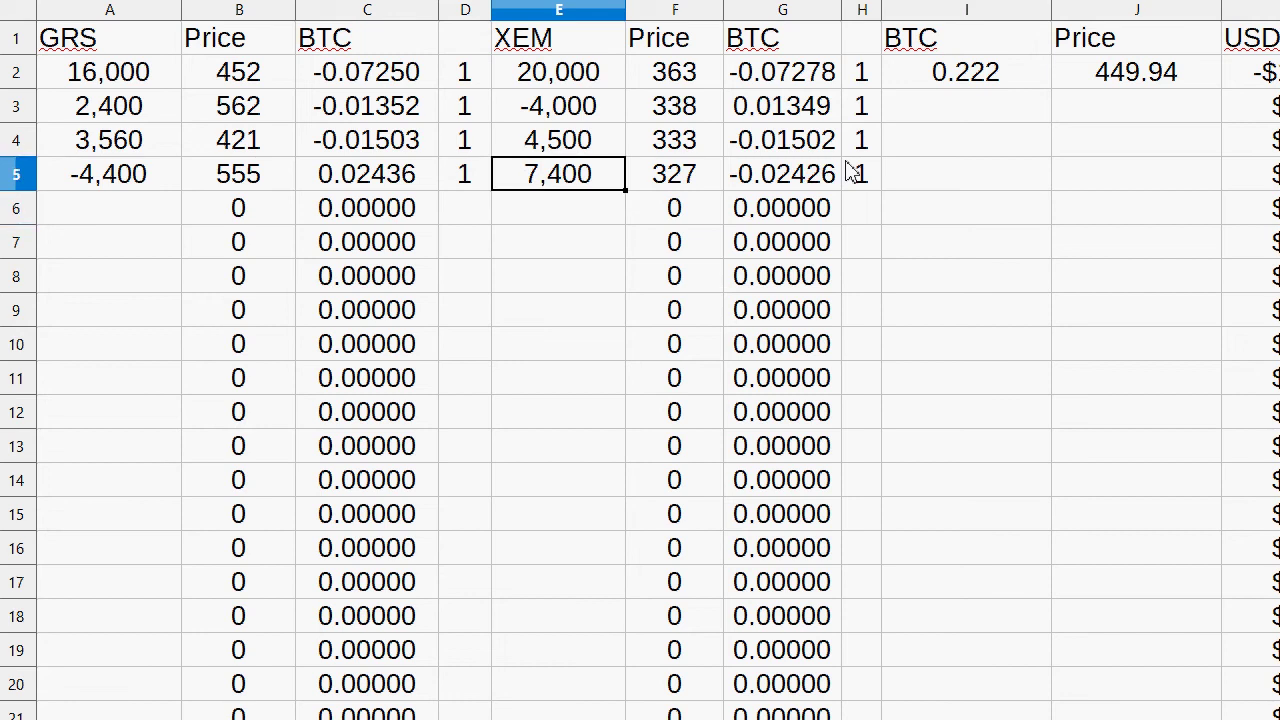
# Step: Set the XEM amount in E5 to 7,420 and enter 327 as the fixed XEM price in F5
pyautogui.write('7,420')
pyautogui.press('Return')
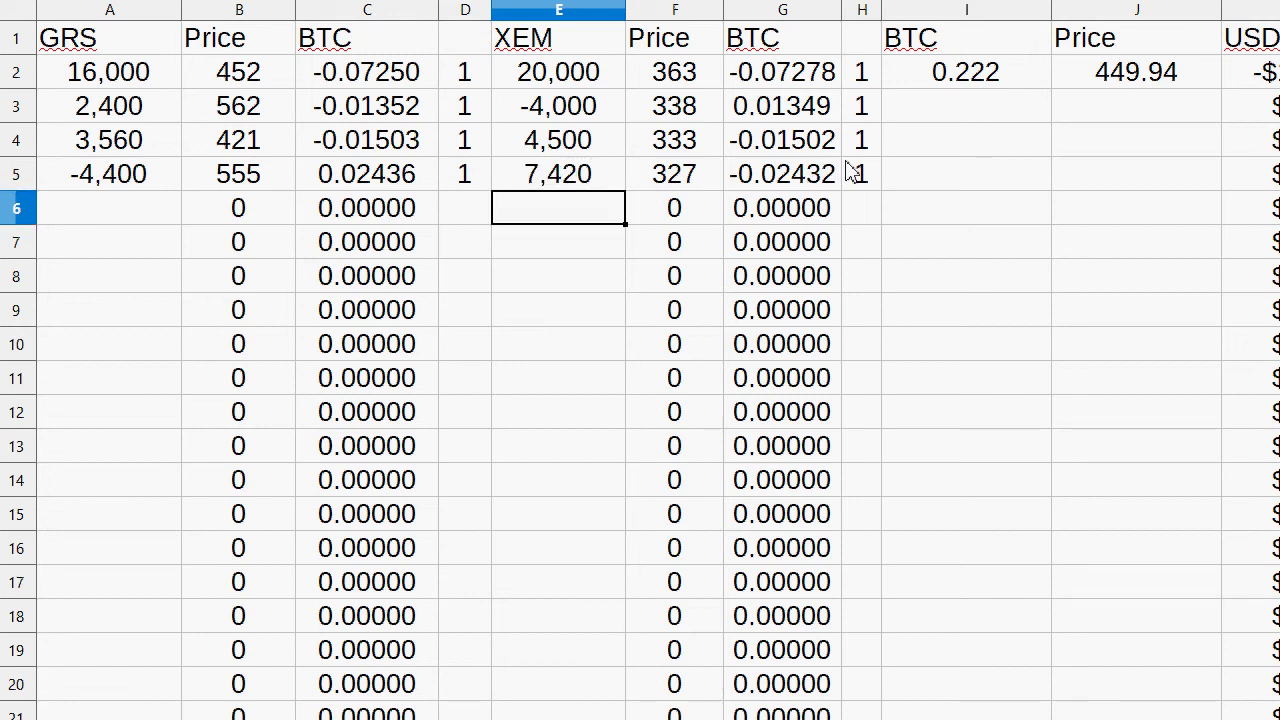
pyautogui.press('Up')
pyautogui.press('Right')
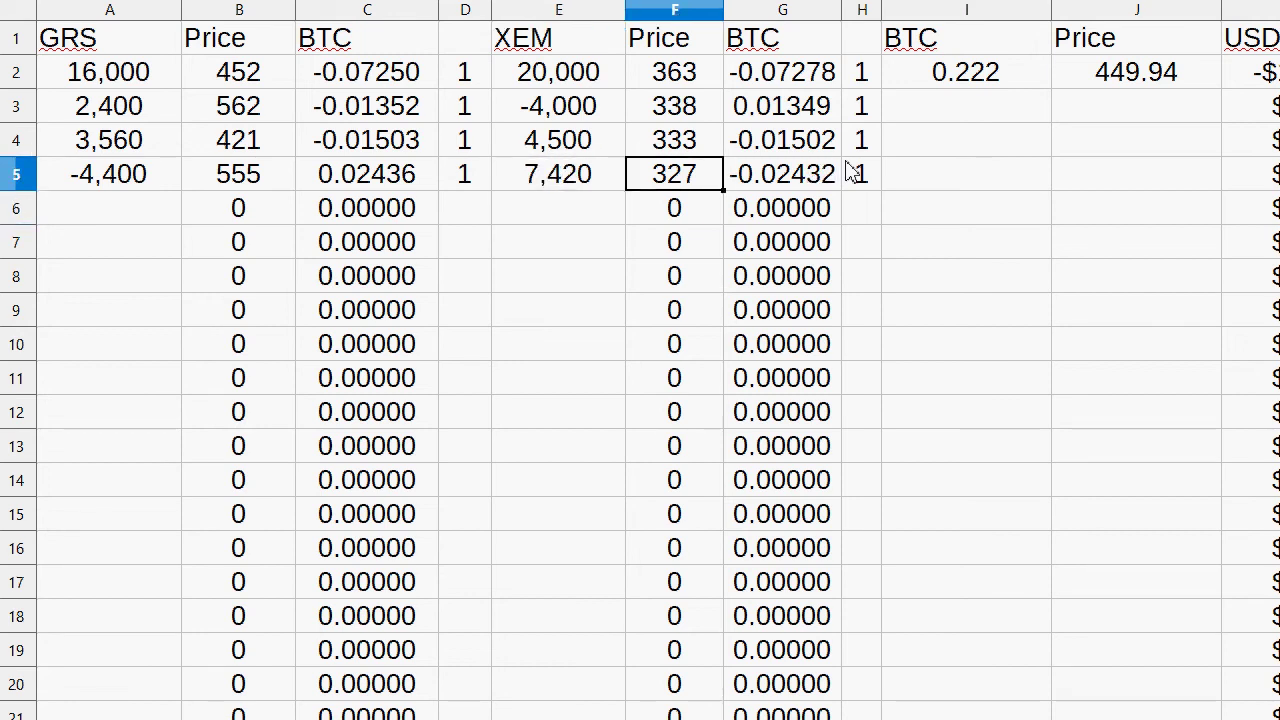
pyautogui.write('327')
pyautogui.press('Return')
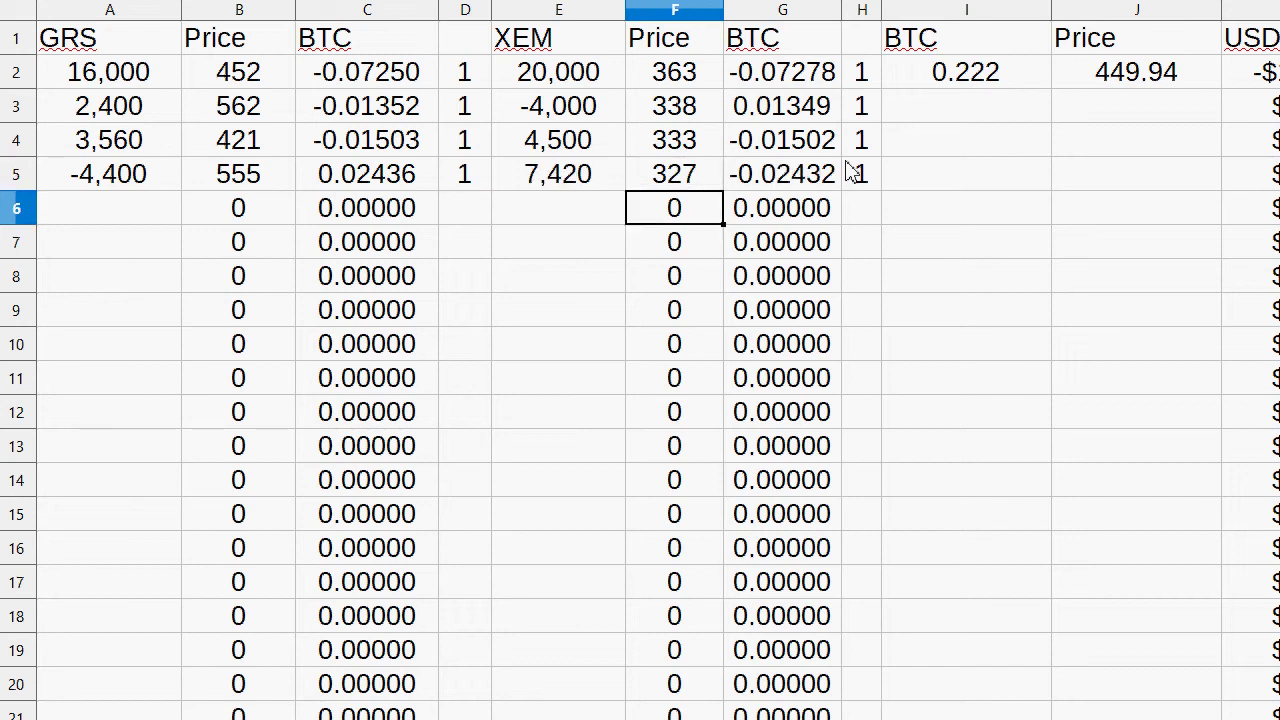
# Step: Overwrite the GRS price in B5 with the fixed value 555
pyautogui.press('Up')
pyautogui.press('Left')
pyautogui.press('Left')
pyautogui.press('Left')
pyautogui.press('Left')
pyautogui.write('555')
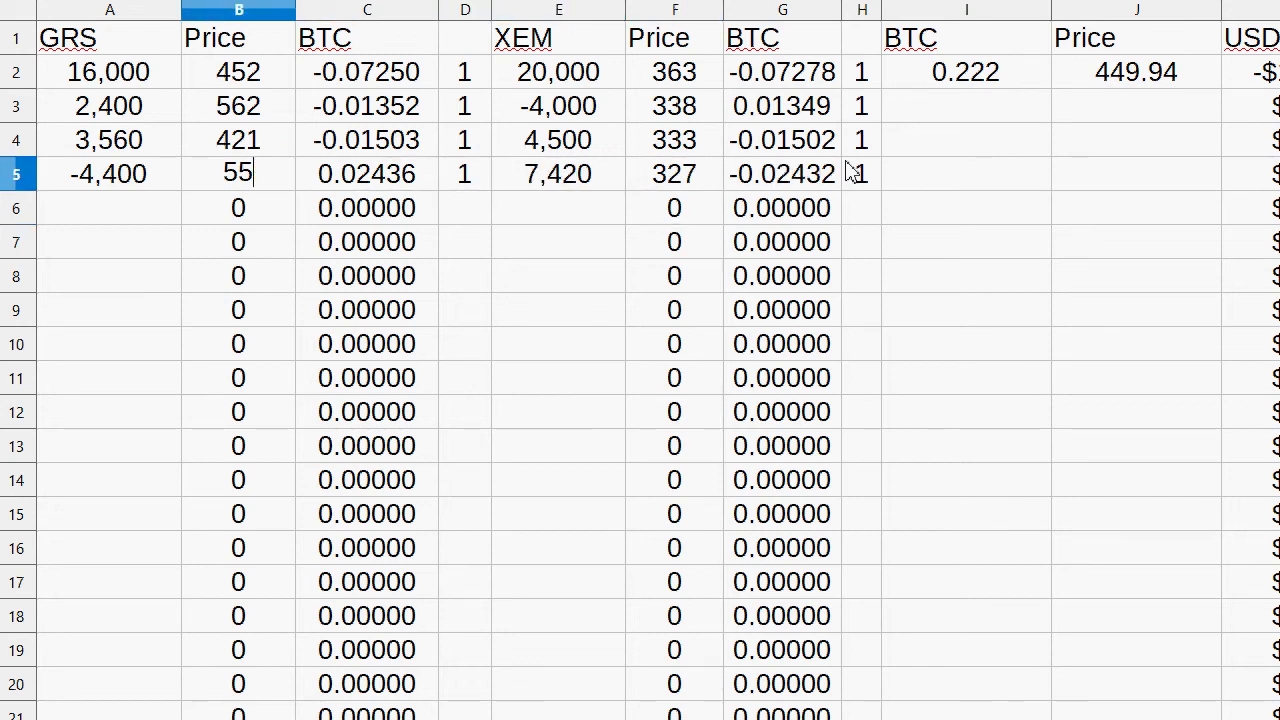
pyautogui.press('Return')
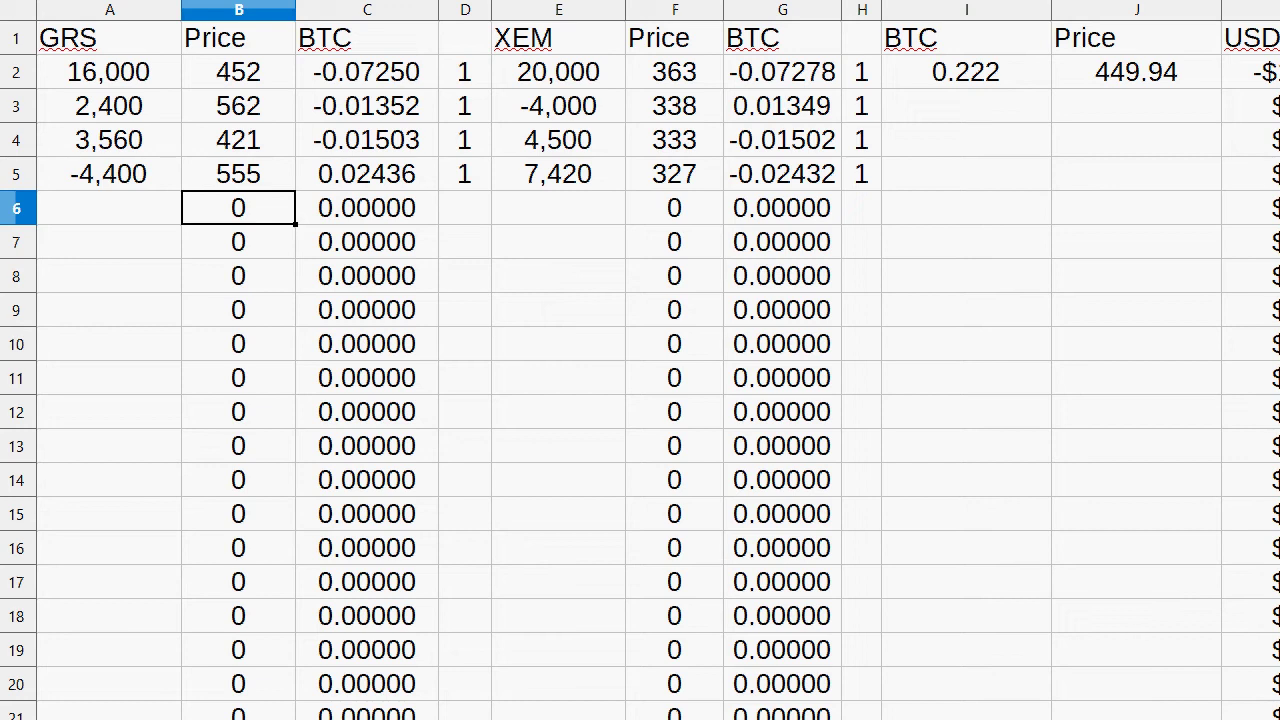
# Step: On the price history sheet, set the reference ratio in F19 to 1.70 and move the threshold block down to start at F22
pyautogui.hotkey('ctrl', 'pageup')
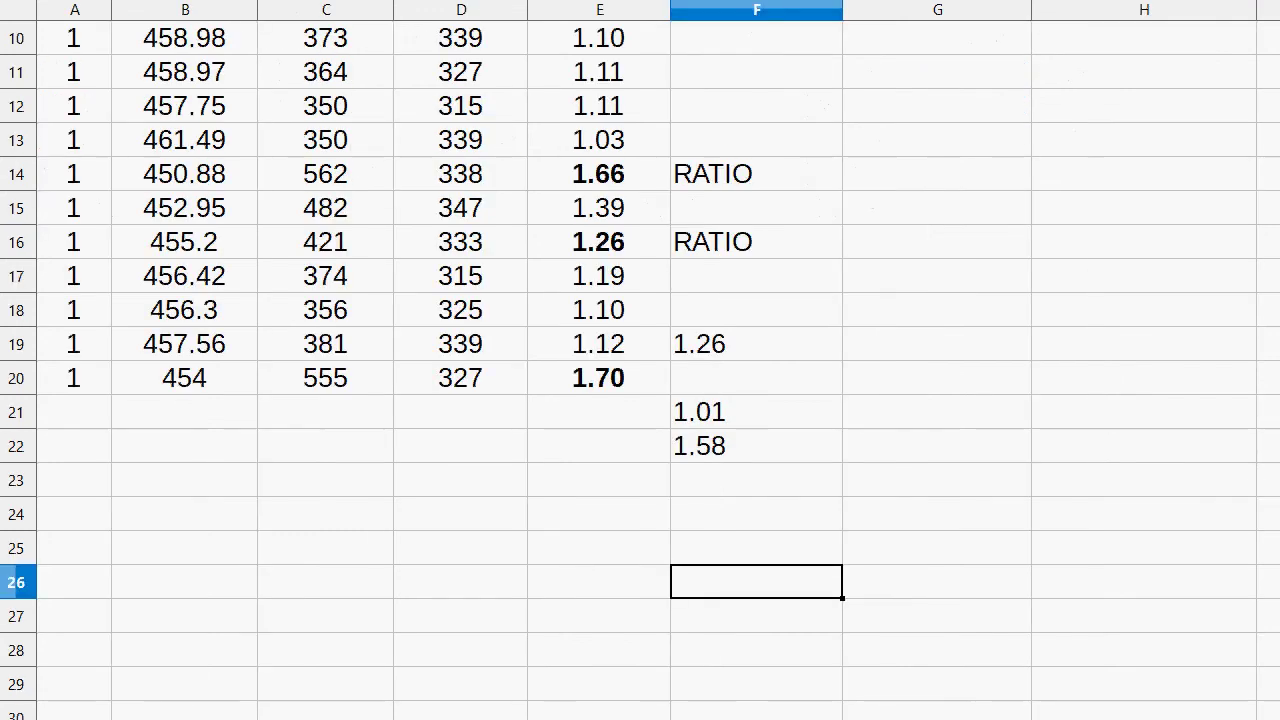
pyautogui.click(746, 352)
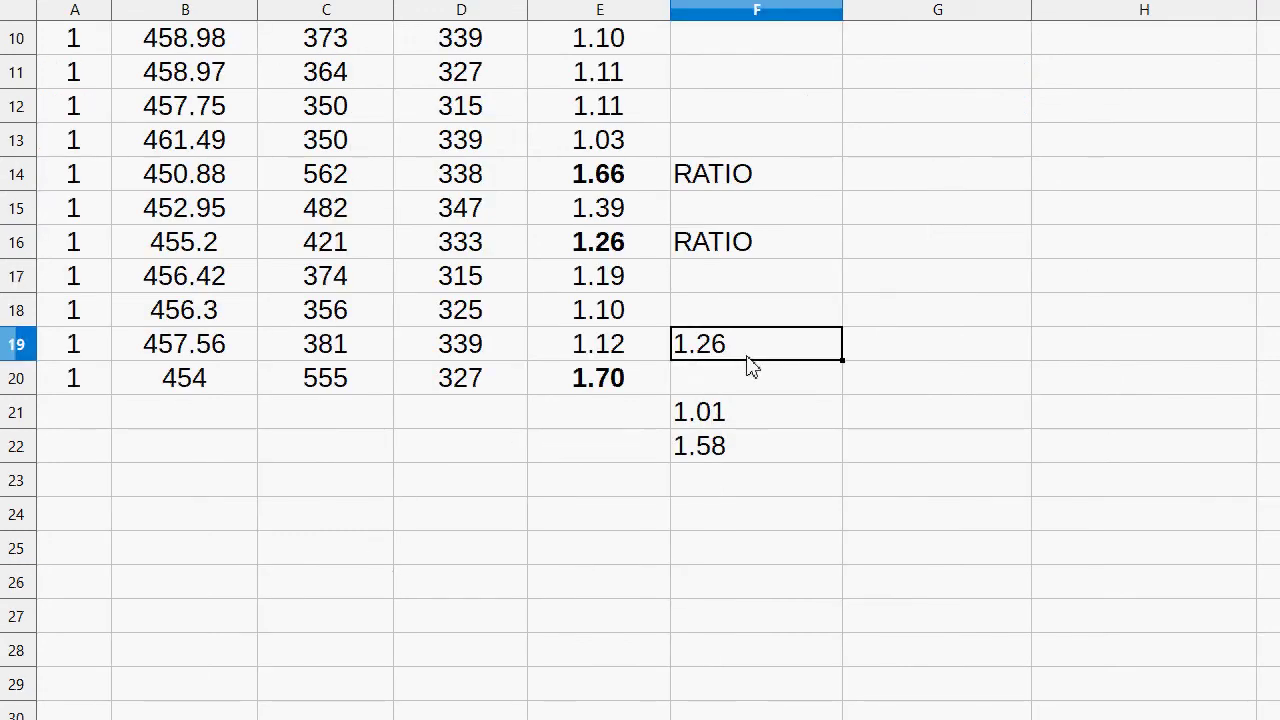
pyautogui.write('1.70')
pyautogui.press('Return')
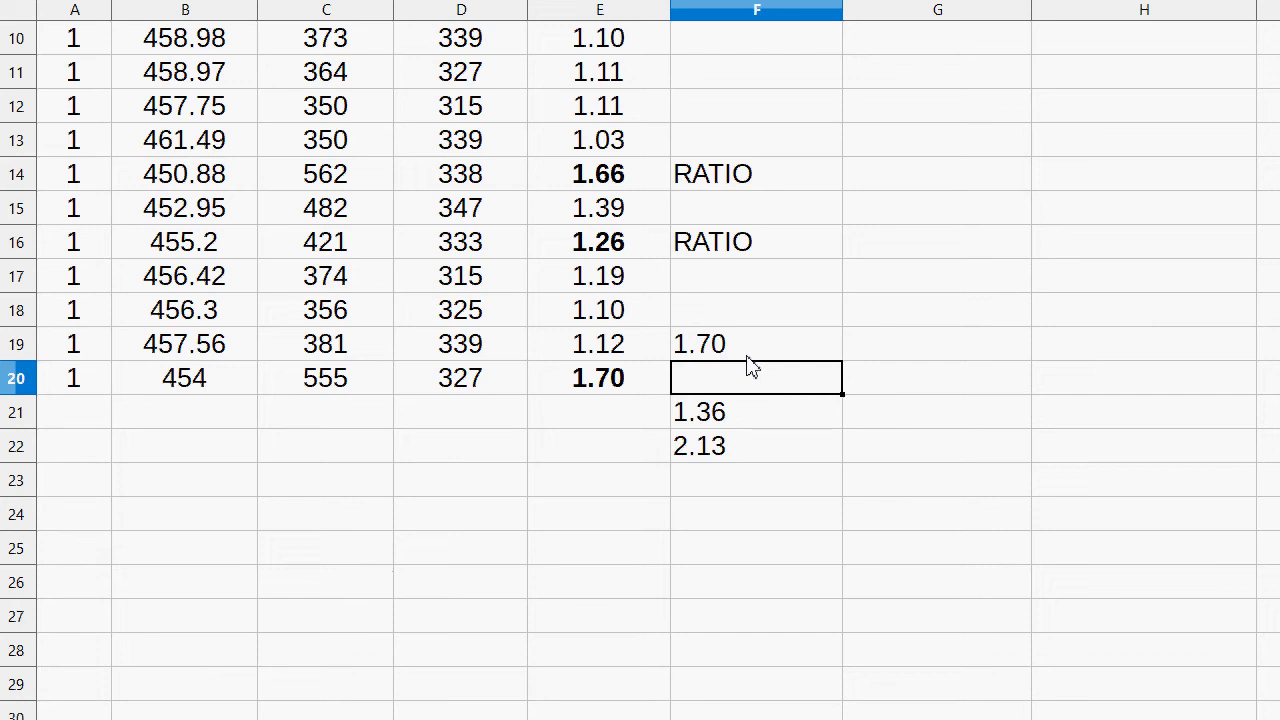
pyautogui.moveTo(734, 349); pyautogui.dragTo(729, 478)
pyautogui.moveTo(729, 478); pyautogui.dragTo(737, 585)
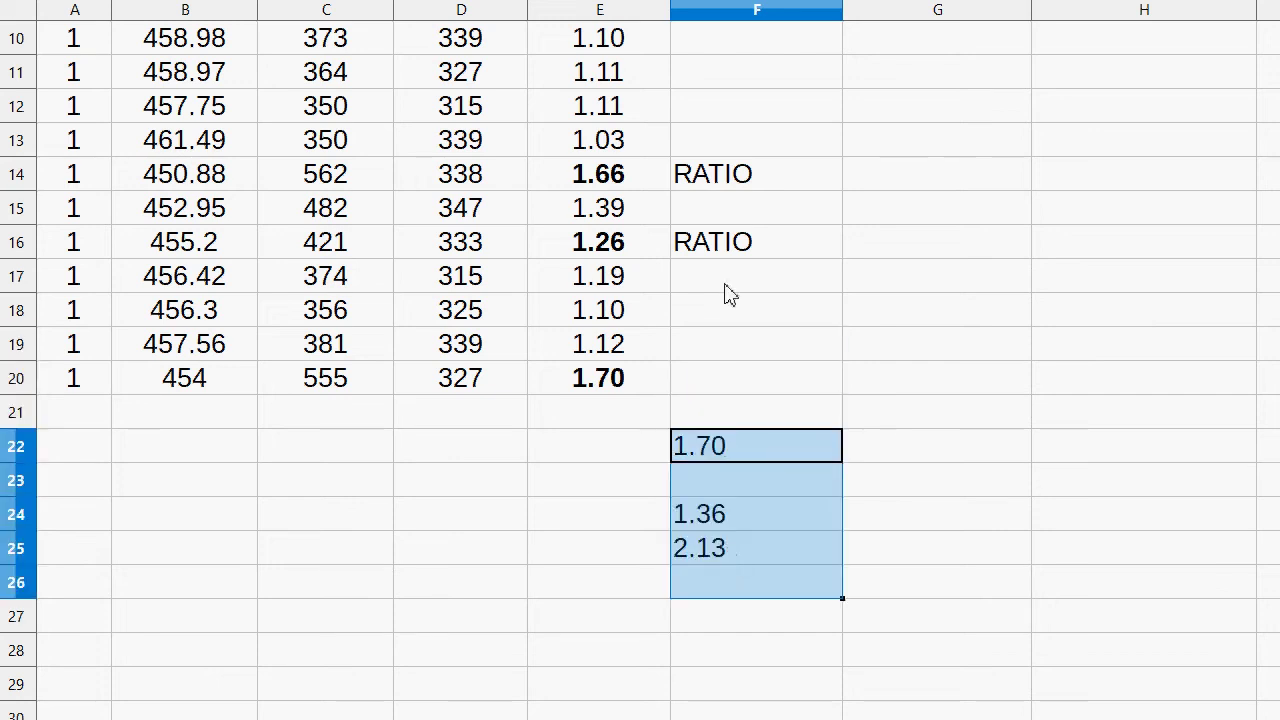
# Step: Copy the RATIO label from F16 into F20
pyautogui.rightClick(718, 242)
pyautogui.click(755, 280)
pyautogui.click(705, 390)
pyautogui.rightClick(705, 392)
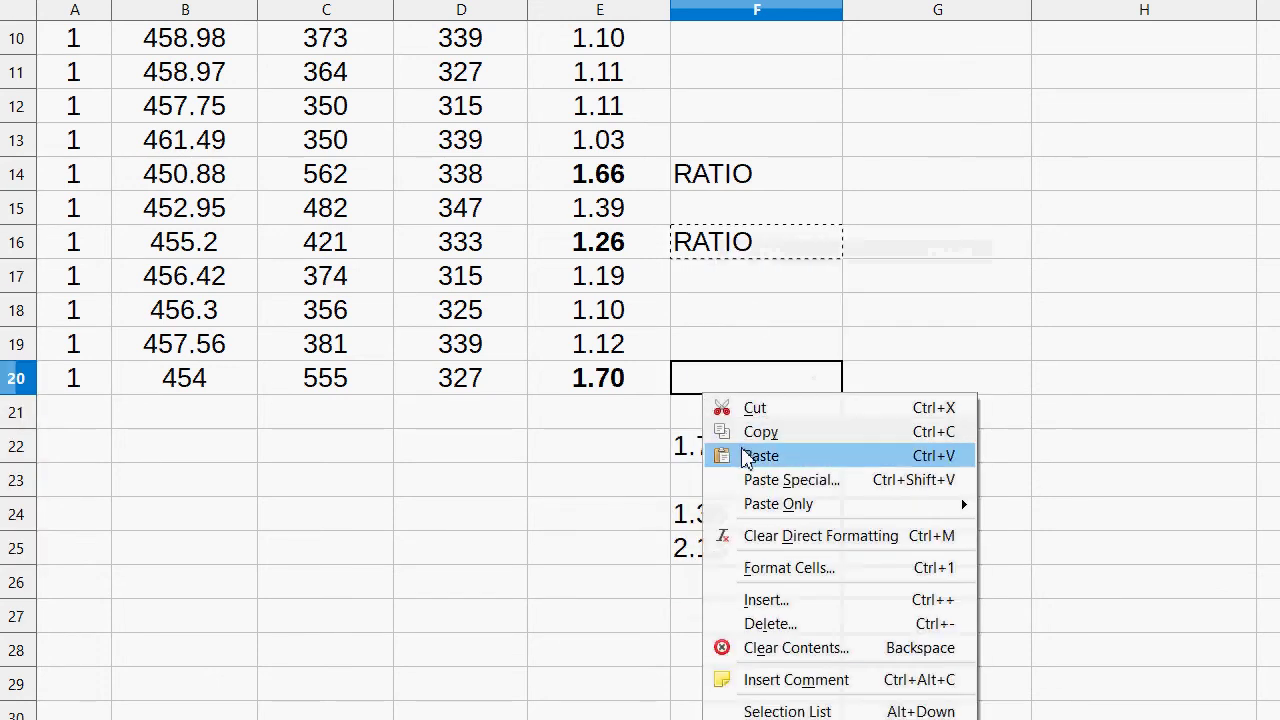
pyautogui.click(760, 456)
# Step: Fill price history row 21 with 1, 452.96, 407 and 316 in columns A to D
pyautogui.scroll(-3, 971, 349)
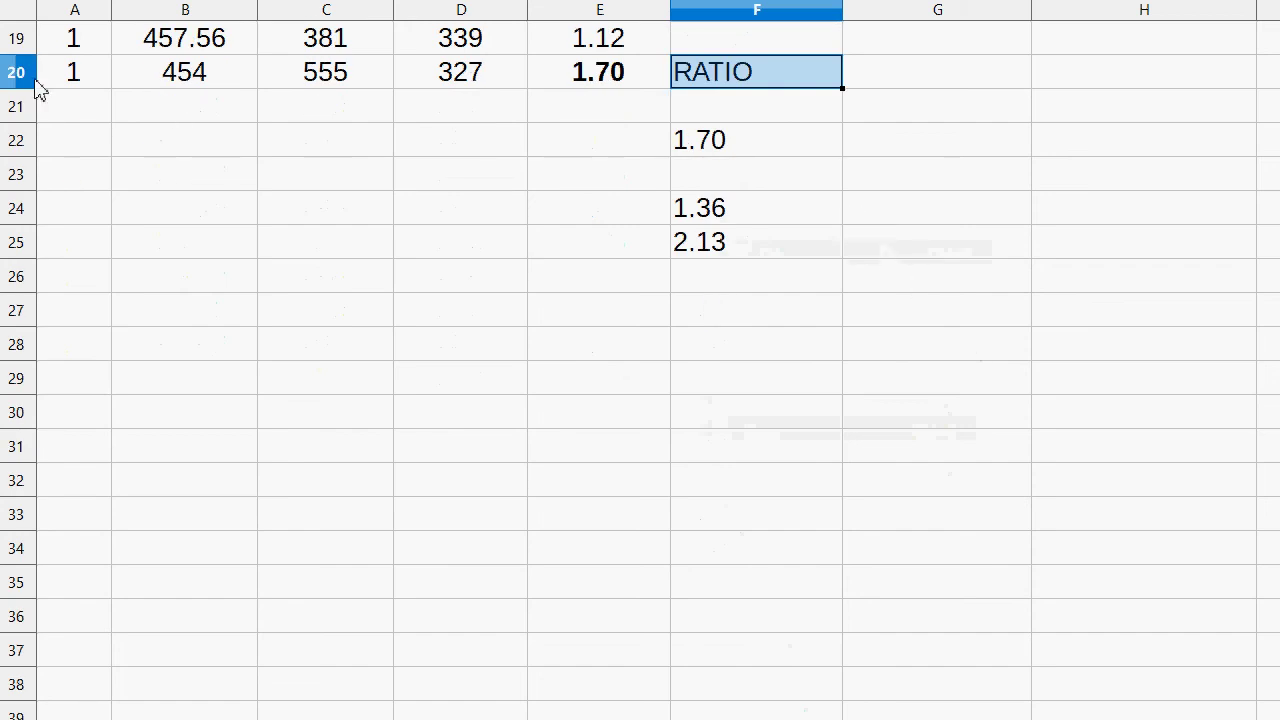
pyautogui.click(69, 115)
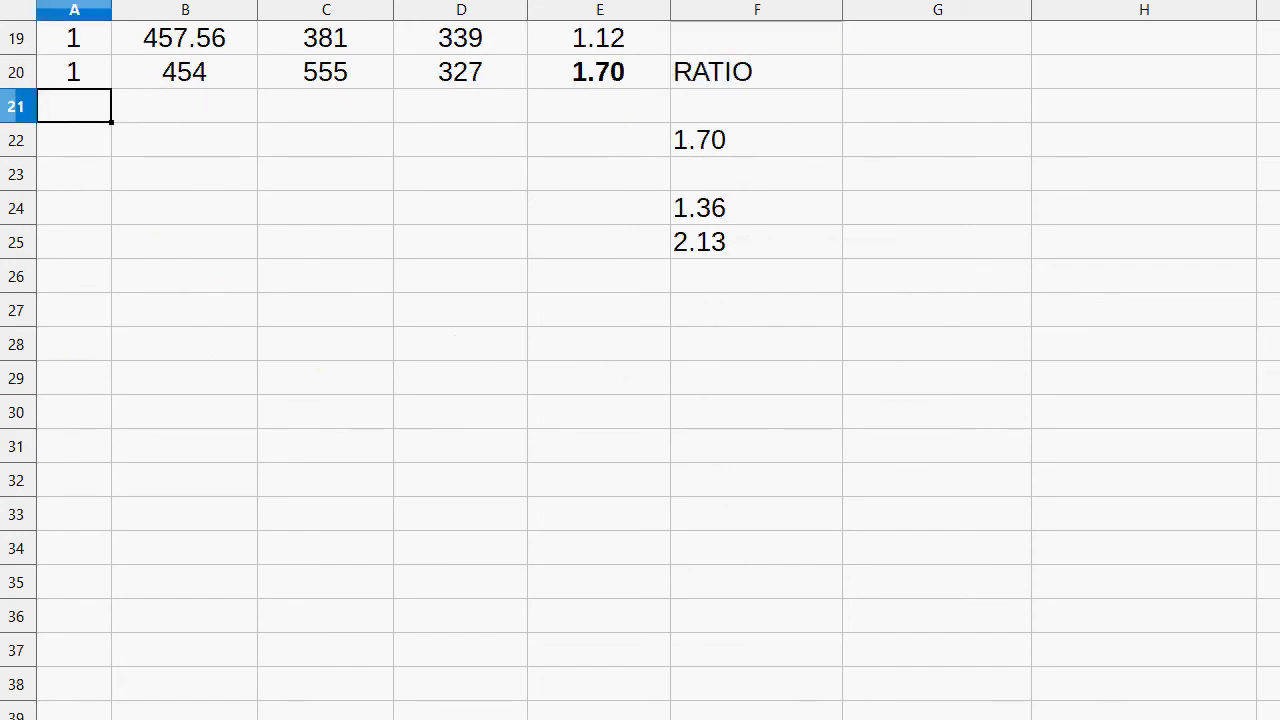
pyautogui.write('1')
pyautogui.press('Tab')
pyautogui.write('452.96')
pyautogui.press('Tab')
pyautogui.write('407')
pyautogui.press('Tab')
pyautogui.write('316')
pyautogui.press('Return')
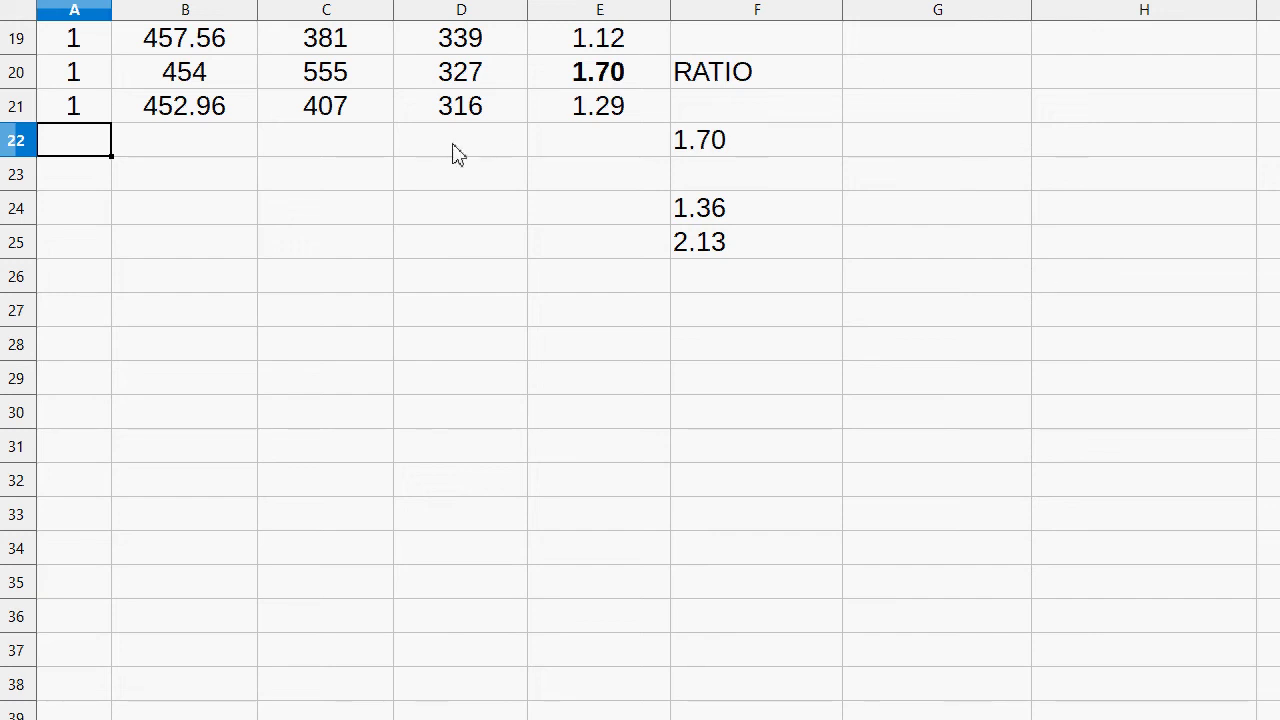
# Step: Make the row 21 ratio in E21 bold and copy the RATIO label from F20 into F21
pyautogui.click(617, 117)
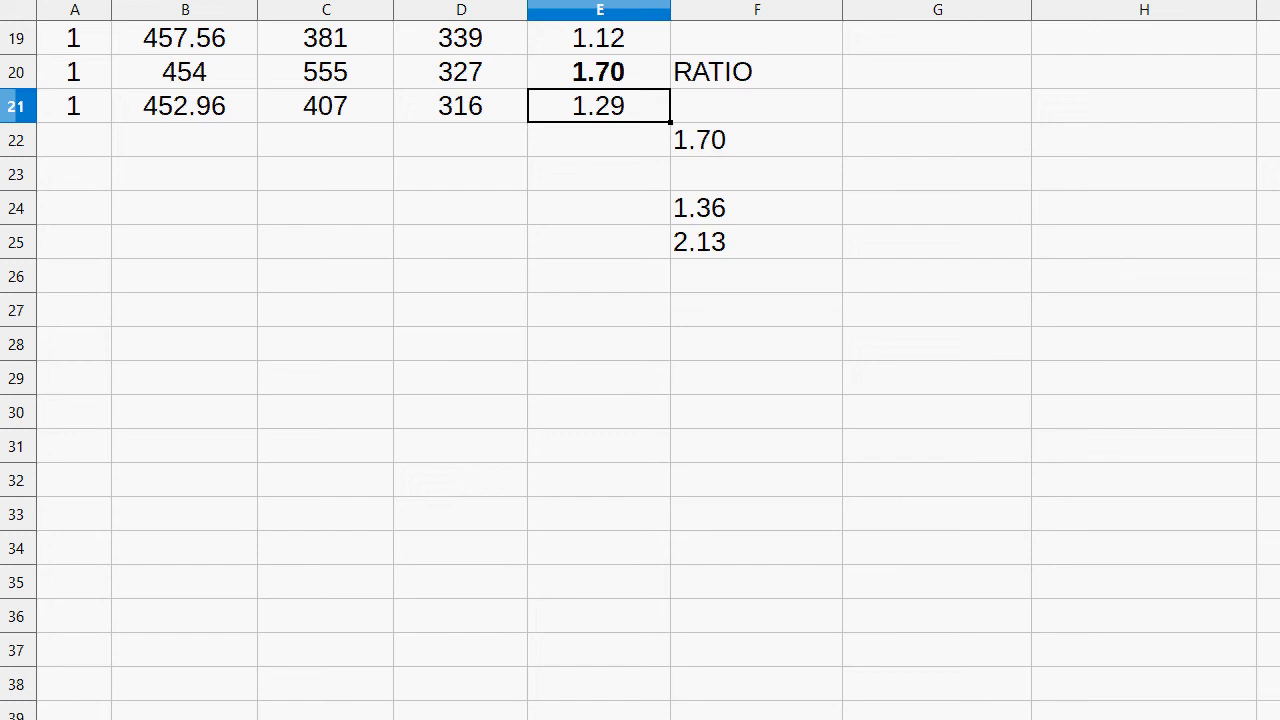
pyautogui.hotkey('ctrl', 'b')
pyautogui.click(720, 80)
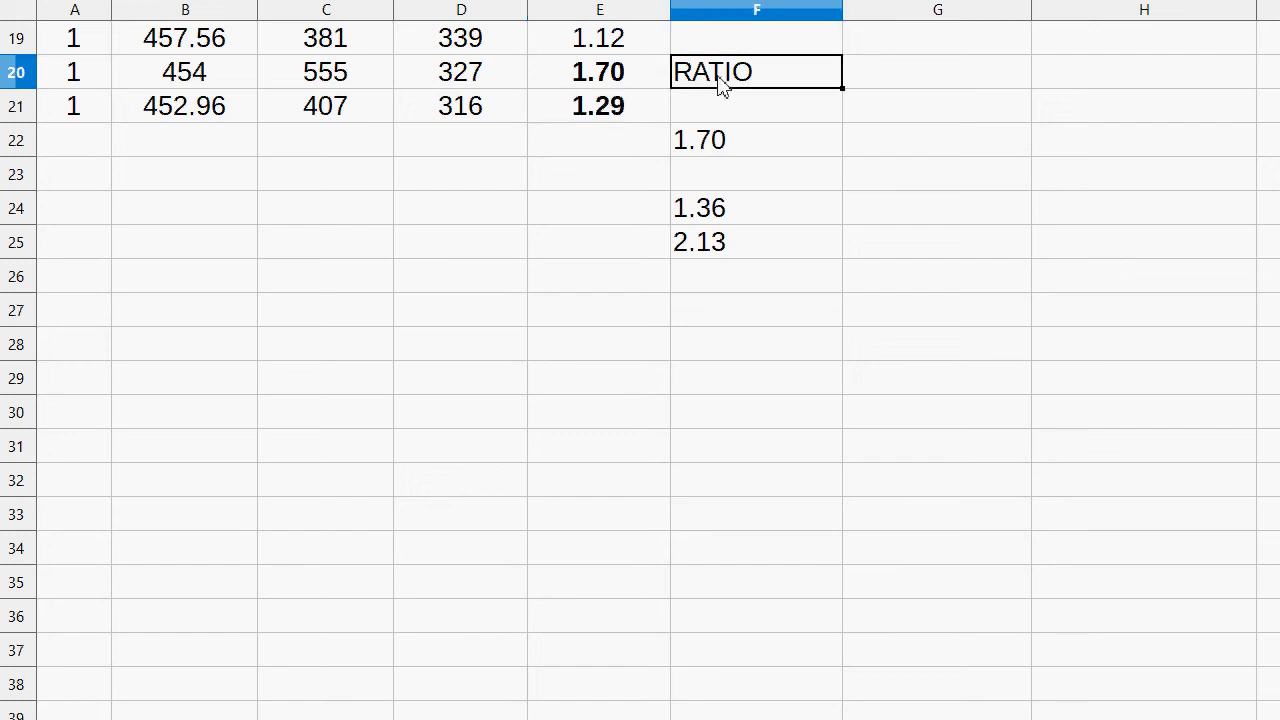
pyautogui.rightClick(720, 80)
pyautogui.click(730, 116)
pyautogui.rightClick(730, 116)
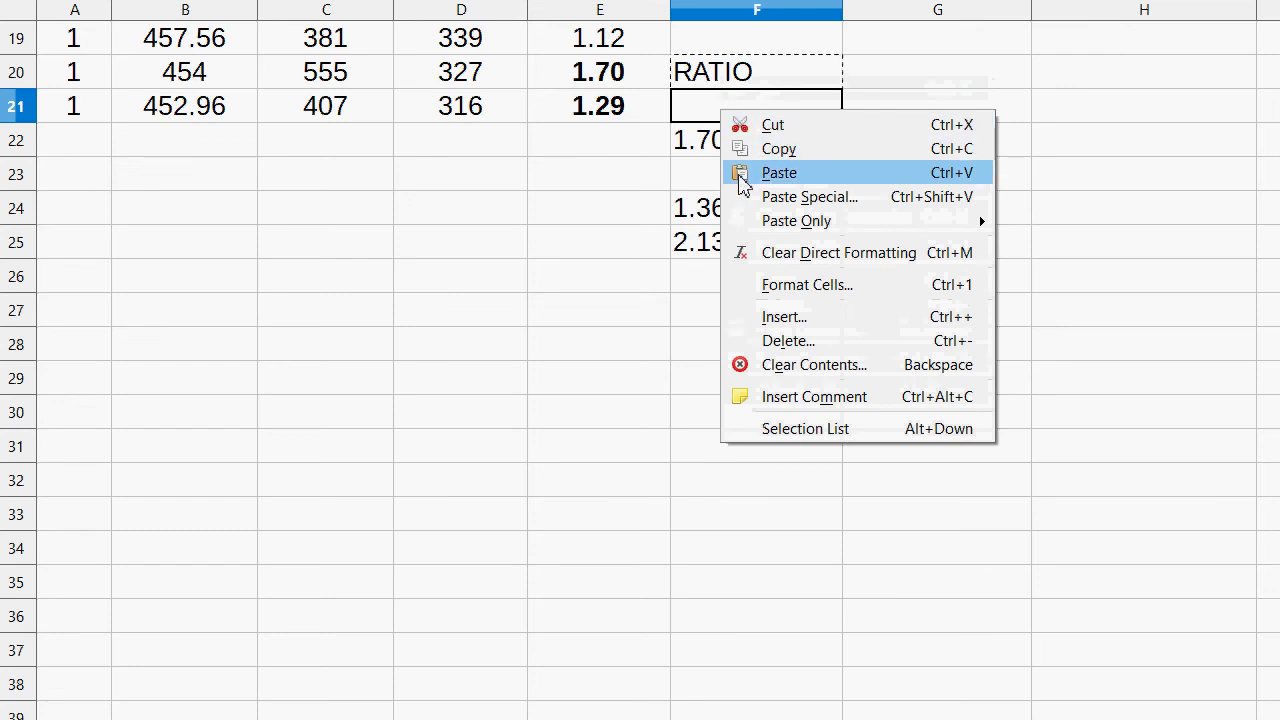
pyautogui.click(768, 171)
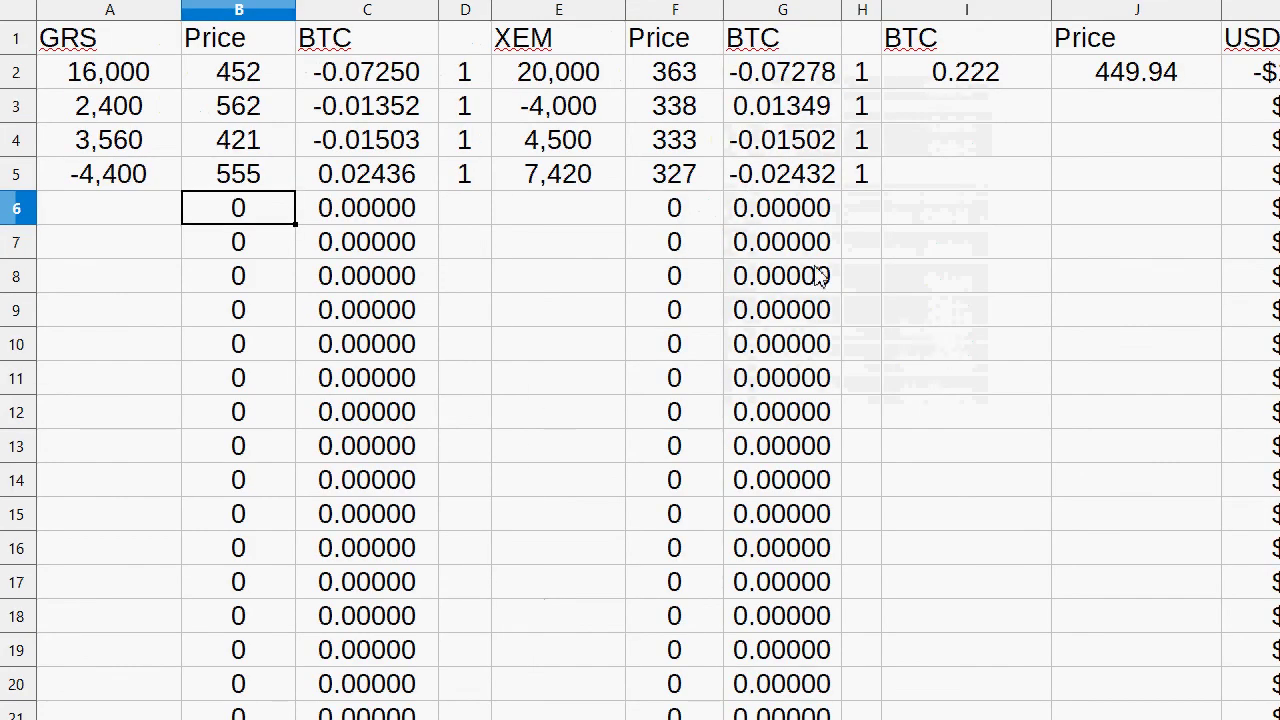
# Step: On the GRS/XEM trade sheet, enter 1 in H6 and the fixed XEM price 316 in F6
pyautogui.click(863, 208)
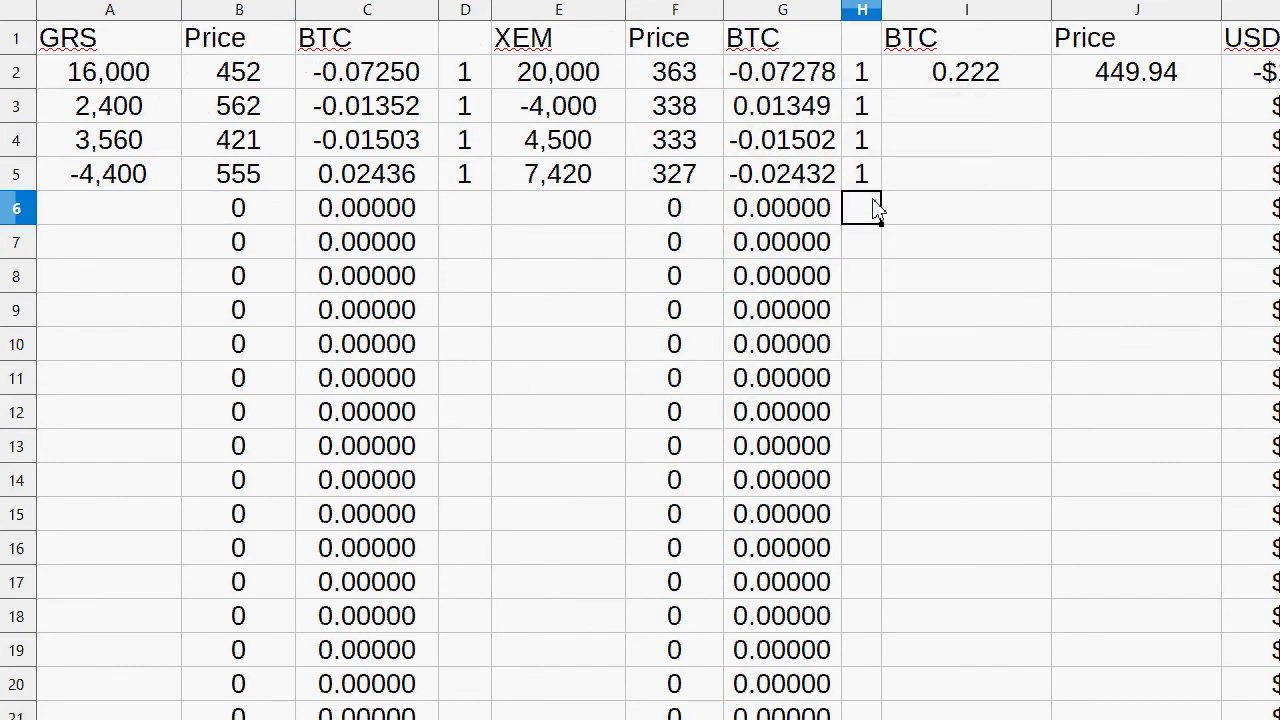
pyautogui.write('1')
pyautogui.press('Left')
pyautogui.press('Left')
pyautogui.write('3156')
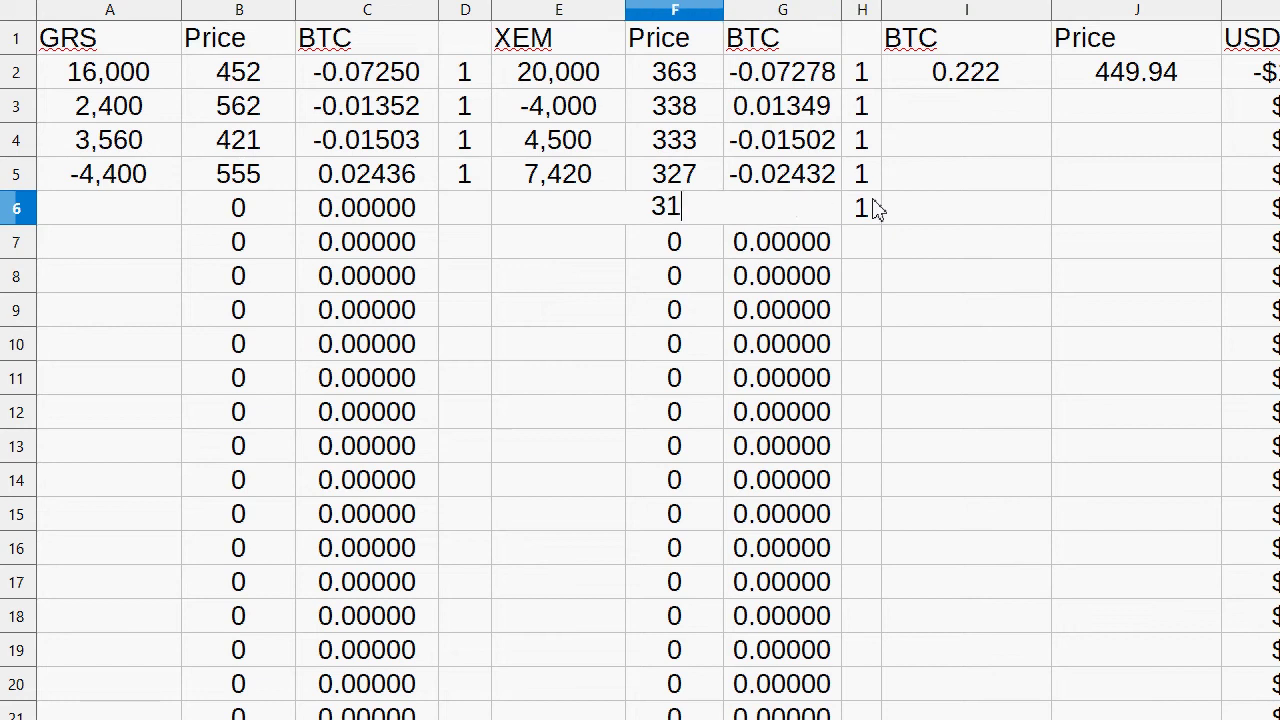
pyautogui.press('BackSpace')
pyautogui.press('BackSpace')
pyautogui.write('6')
# Step: Enter 1 in D6 to mark the GRS side of the row 6 trade
pyautogui.press('Left')
pyautogui.press('Left')
pyautogui.press('Left')
pyautogui.press('Right')
pyautogui.write('1')
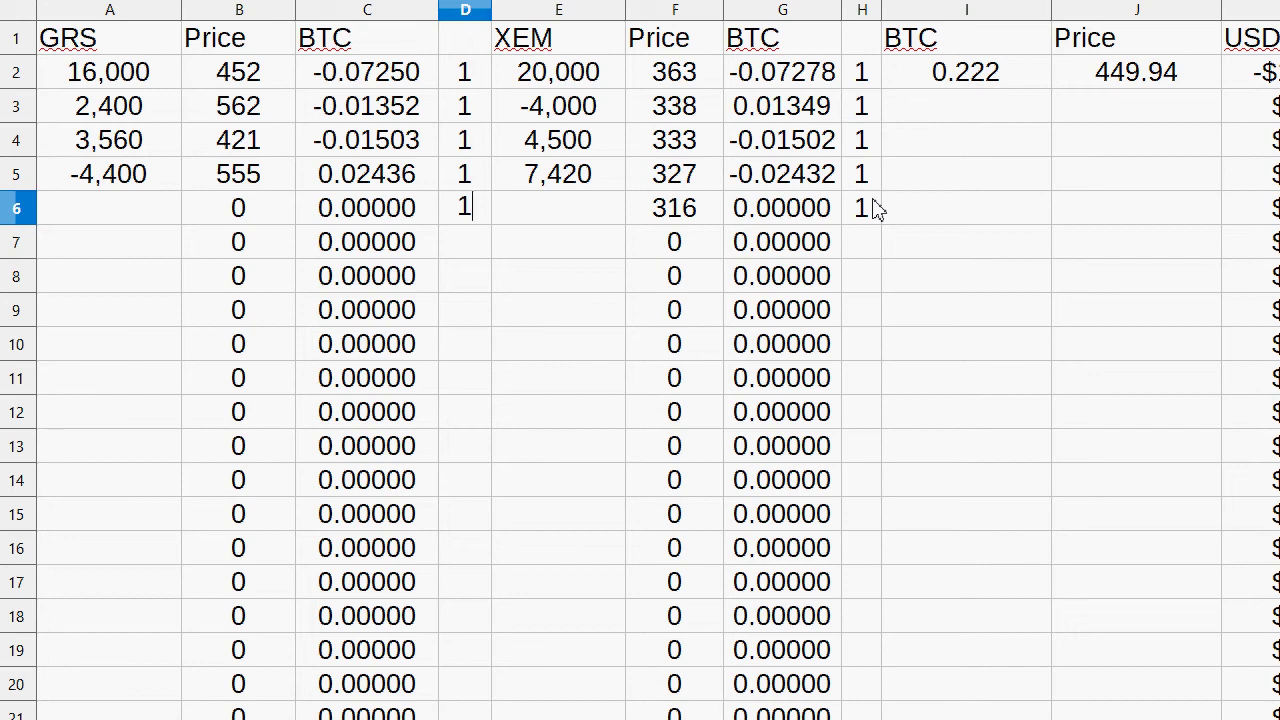
# Step: Enter the fixed GRS price 407 in B6 for the row 6 trade
pyautogui.press('Left')
pyautogui.press('Left')
pyautogui.press('Left')
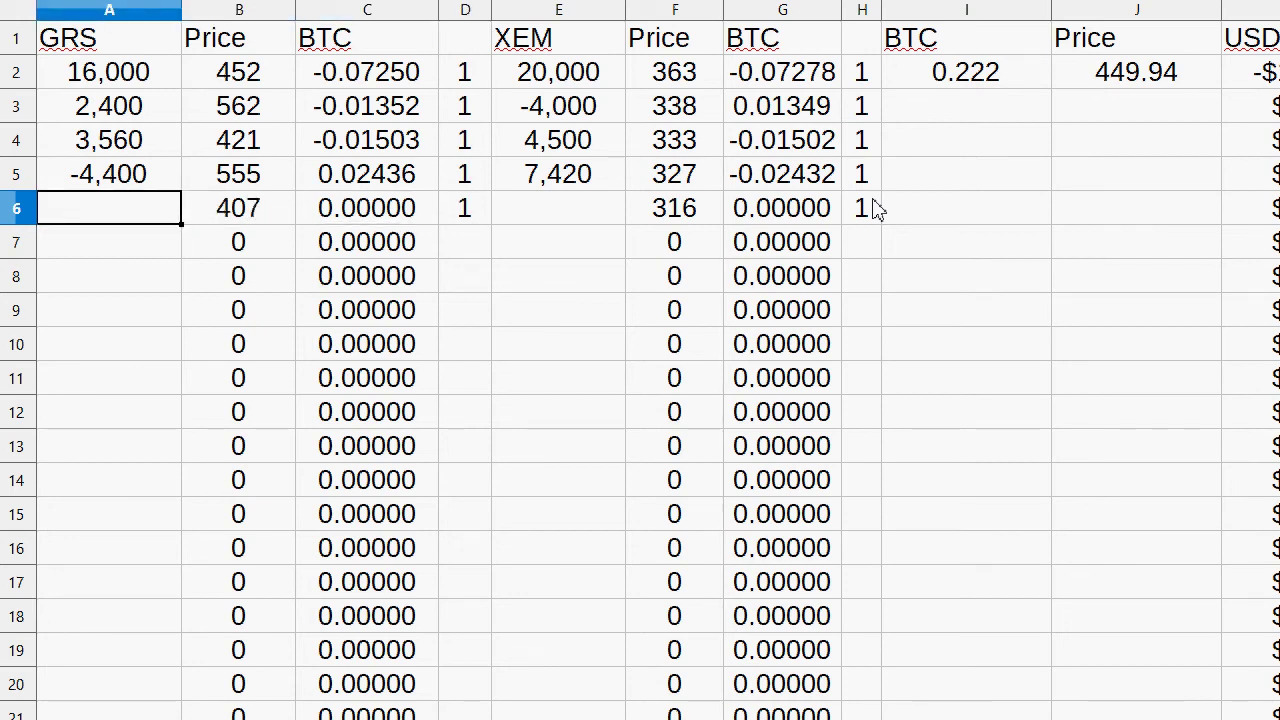
pyautogui.press('Right')
pyautogui.write('407')
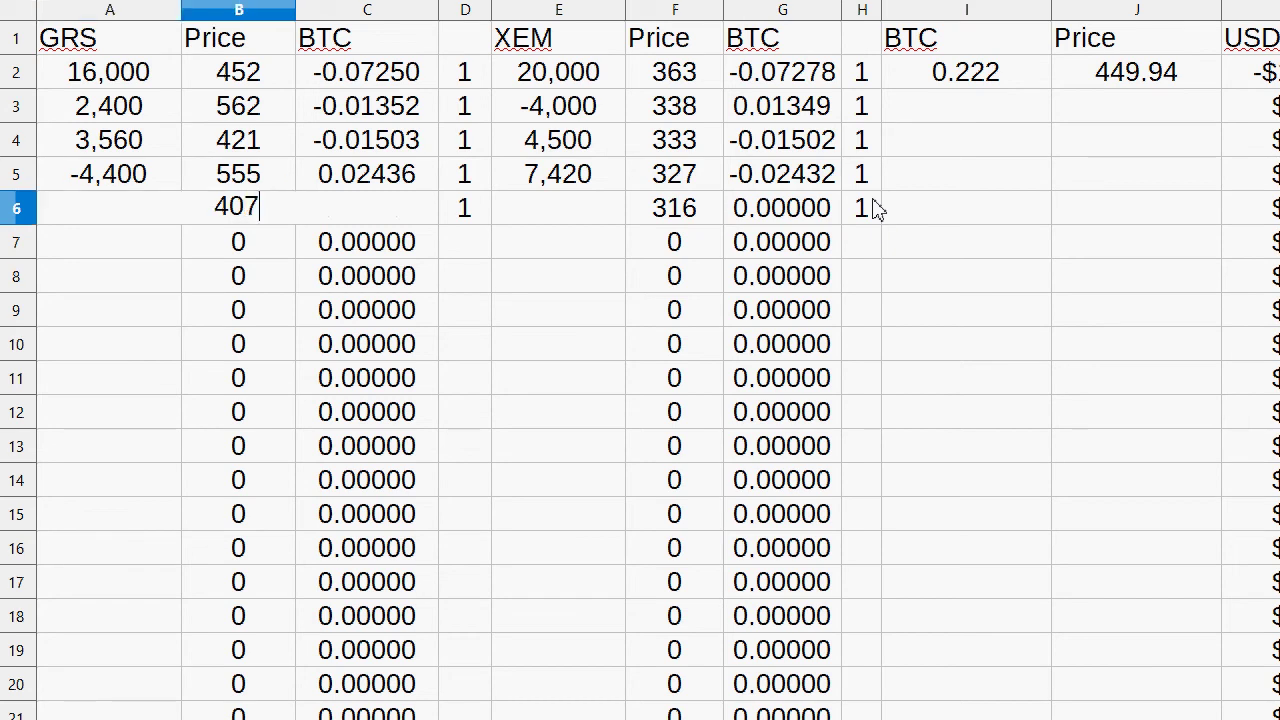
pyautogui.press('Return')
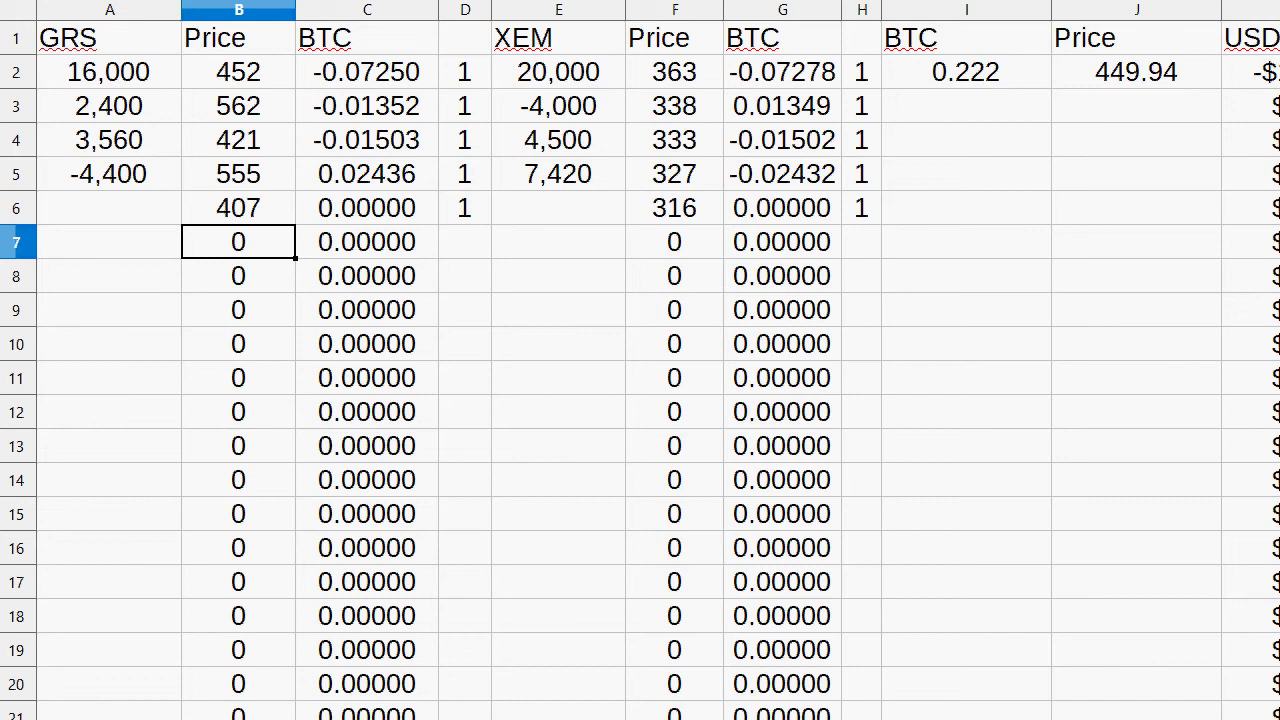
# Step: Check the GRS holding on the ownership summary, and enter 4400 in A6 as the row 6 GRS trade amount
pyautogui.hotkey('ctrl', 'pageup')
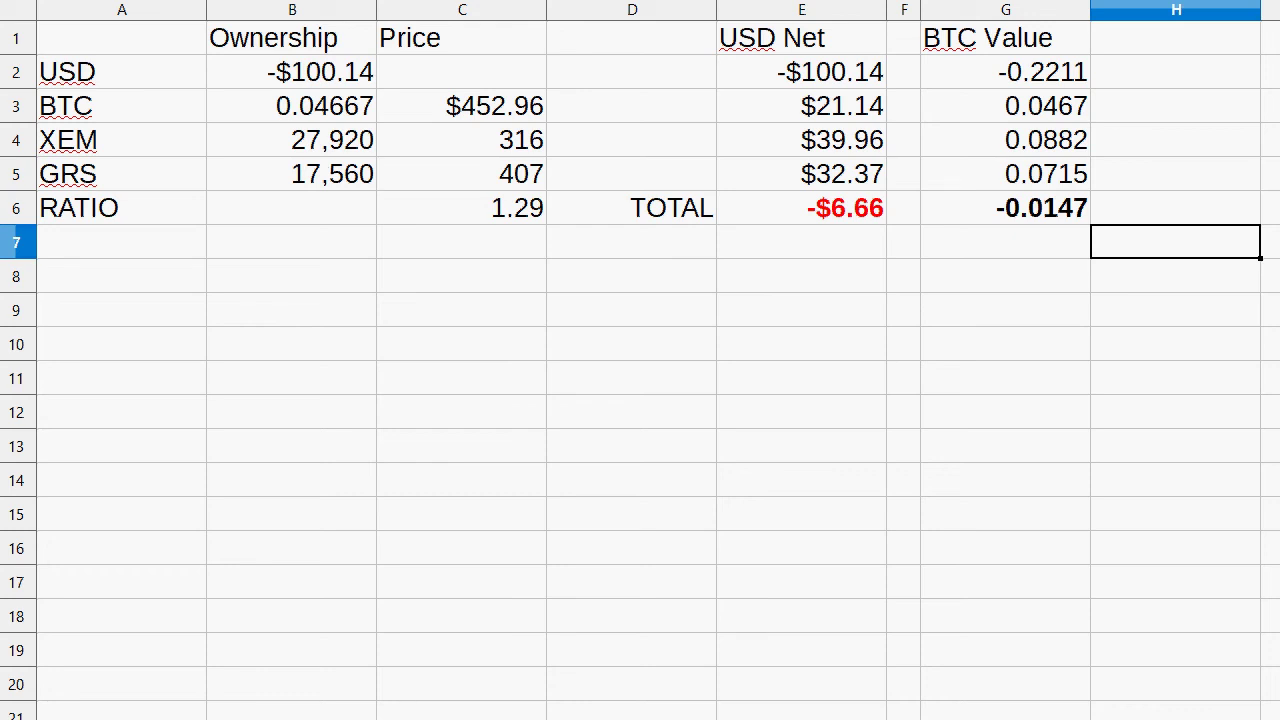
pyautogui.hotkey('ctrl', 'pagedown')
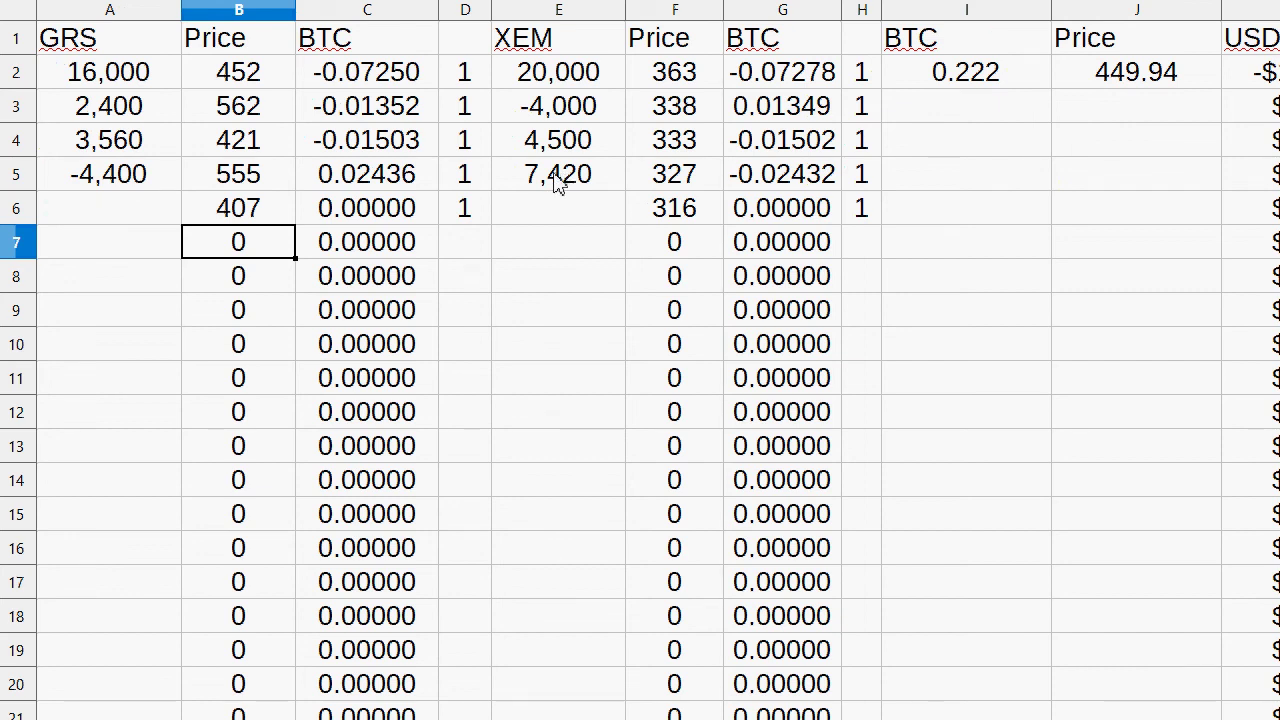
pyautogui.click(110, 178)
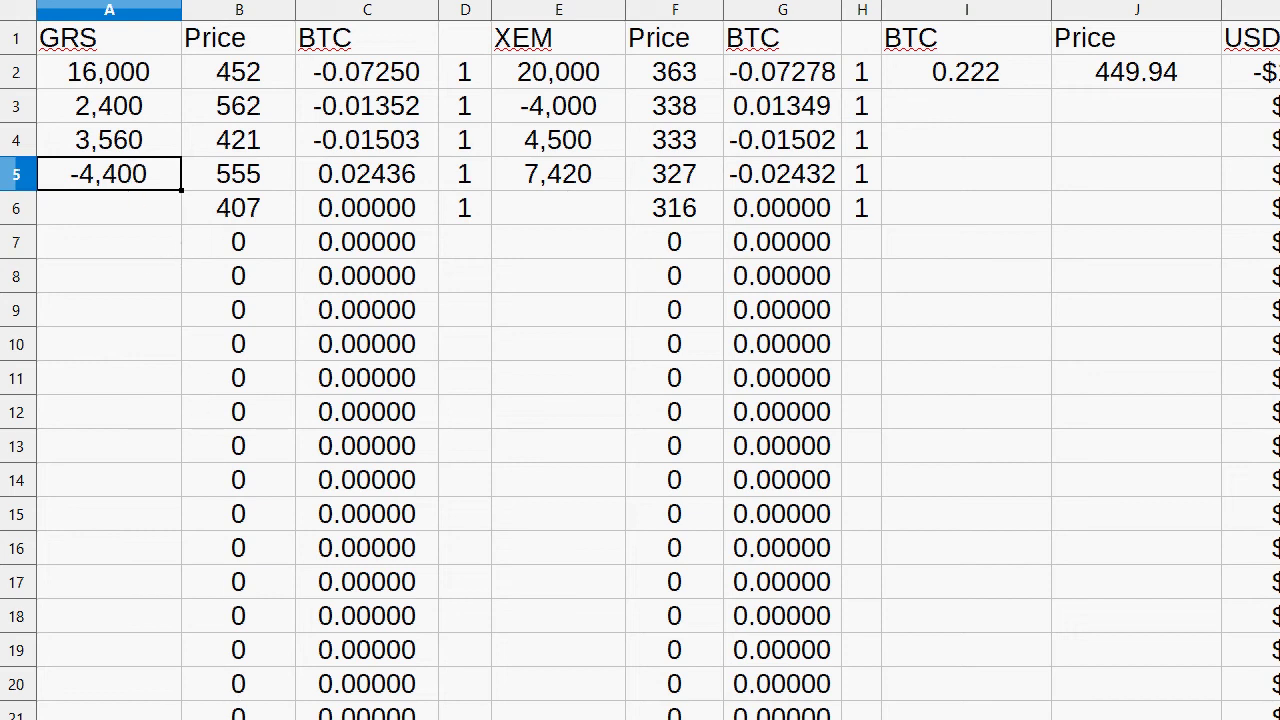
pyautogui.click(184, 716)
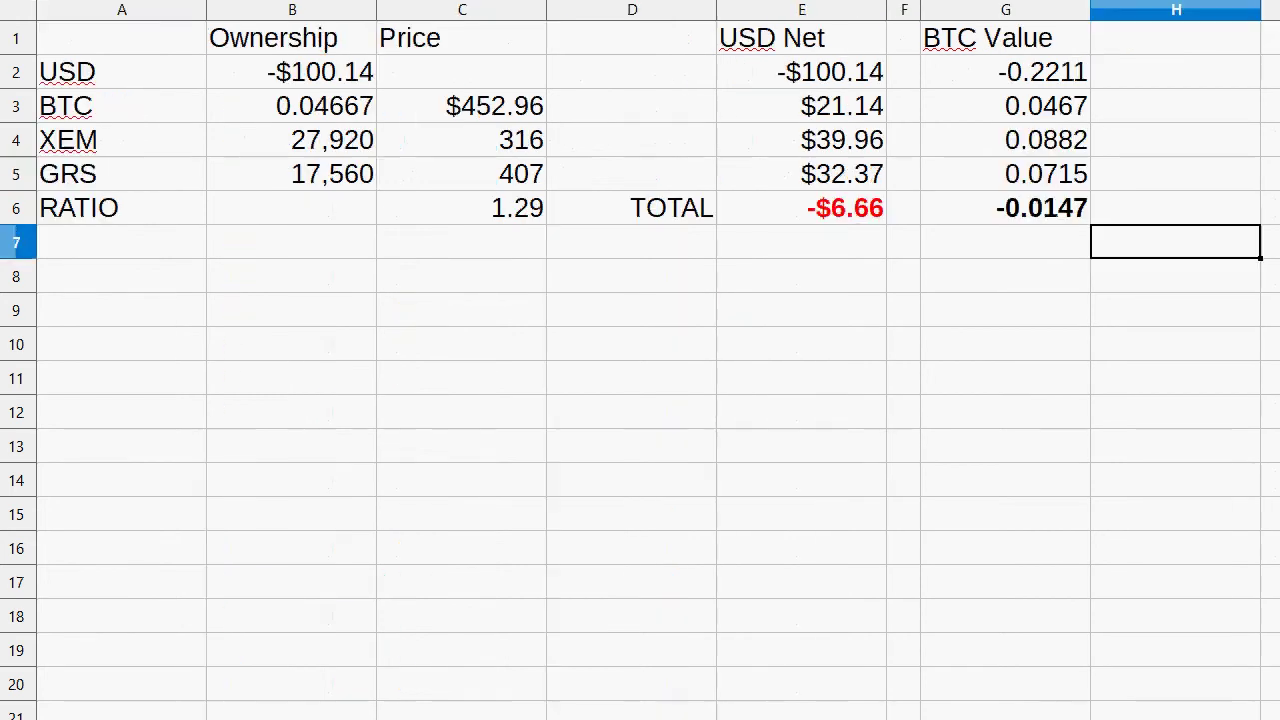
pyautogui.click(338, 183)
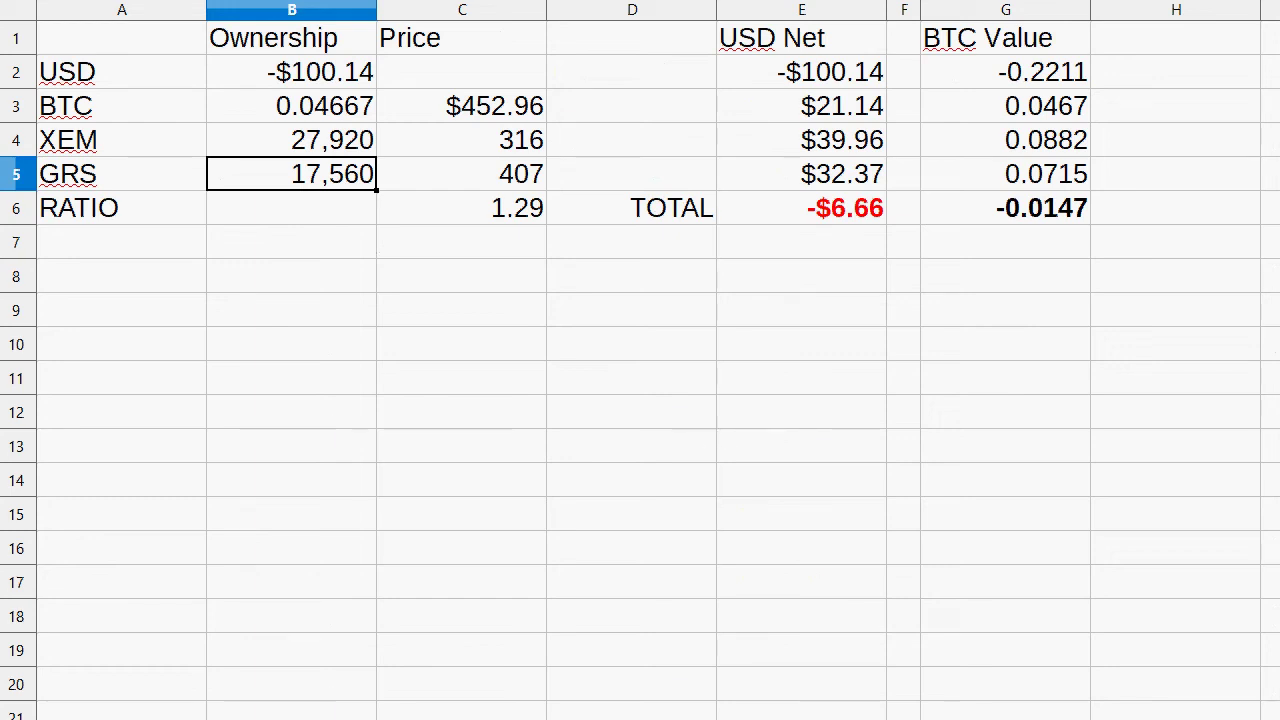
pyautogui.click(380, 716)
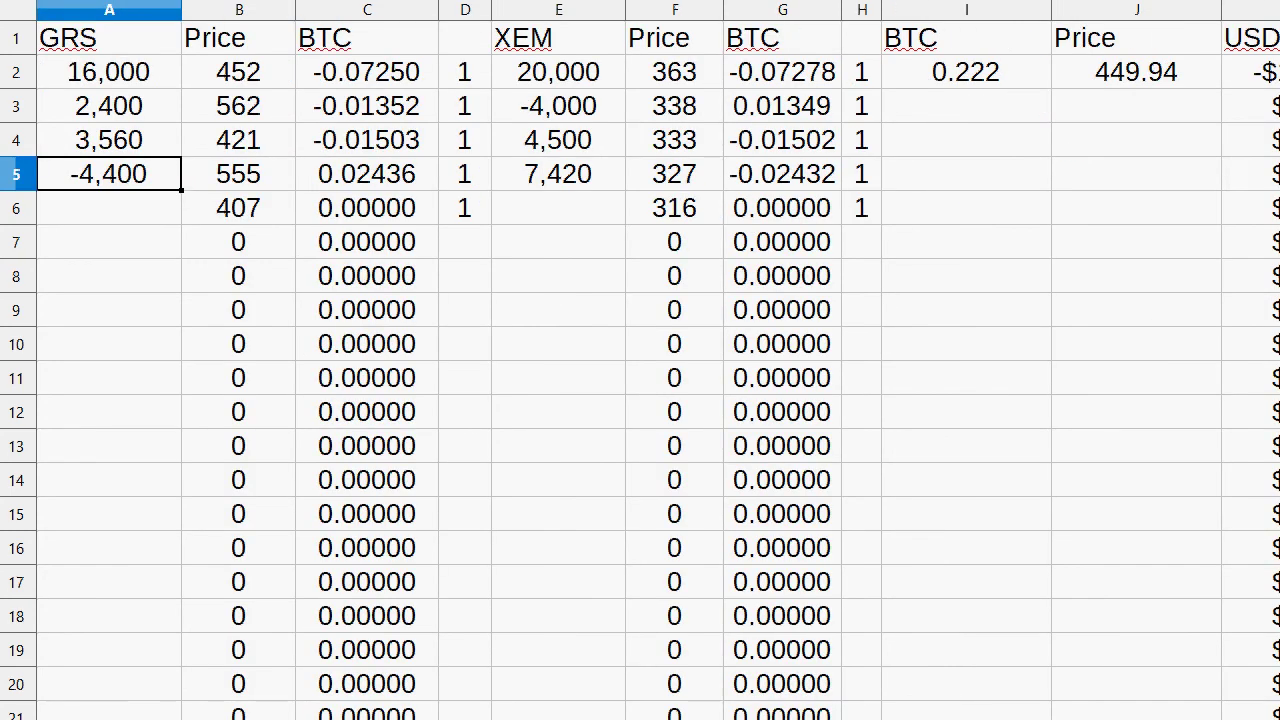
pyautogui.click(112, 220)
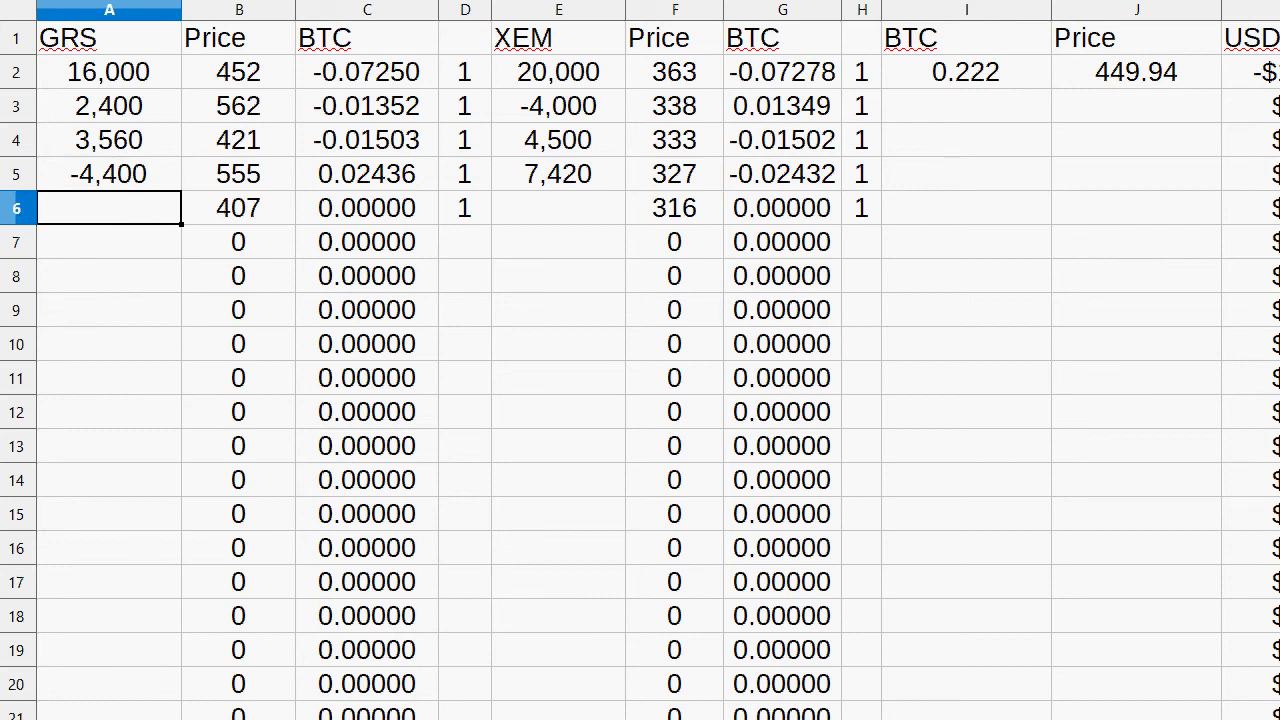
pyautogui.write('444')
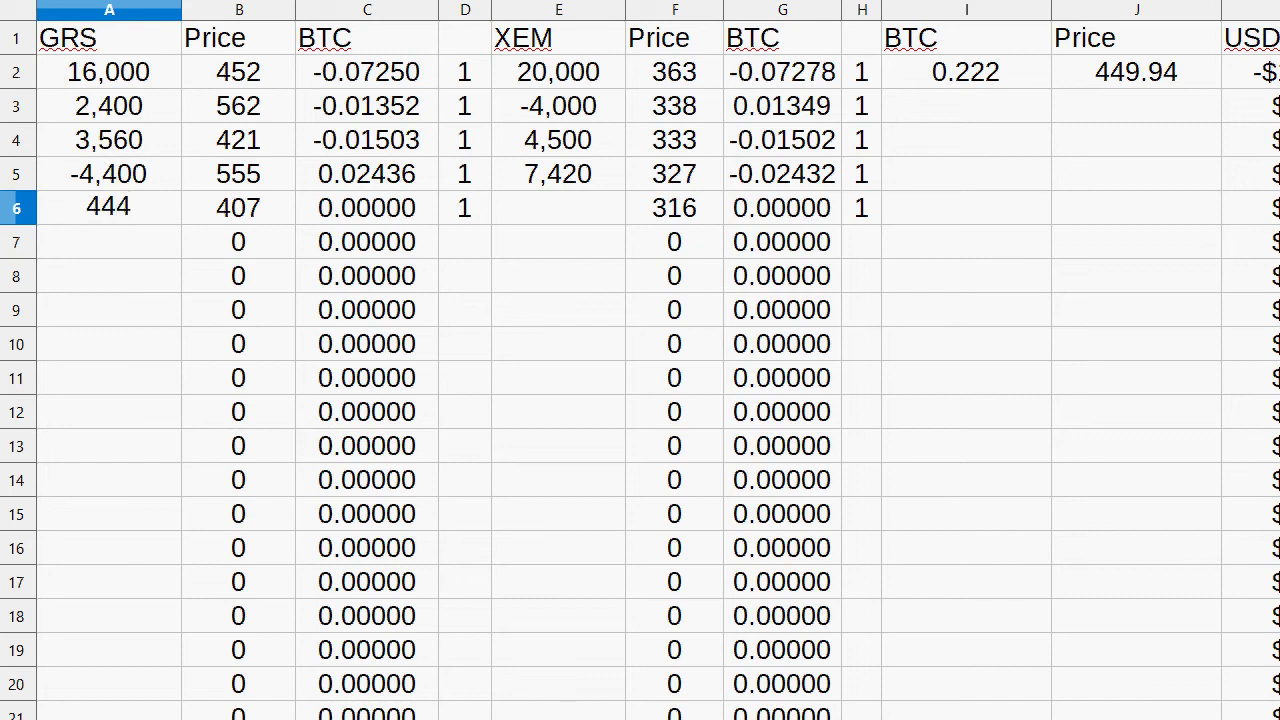
pyautogui.press('BackSpace')
pyautogui.write('00')
pyautogui.press('Return')
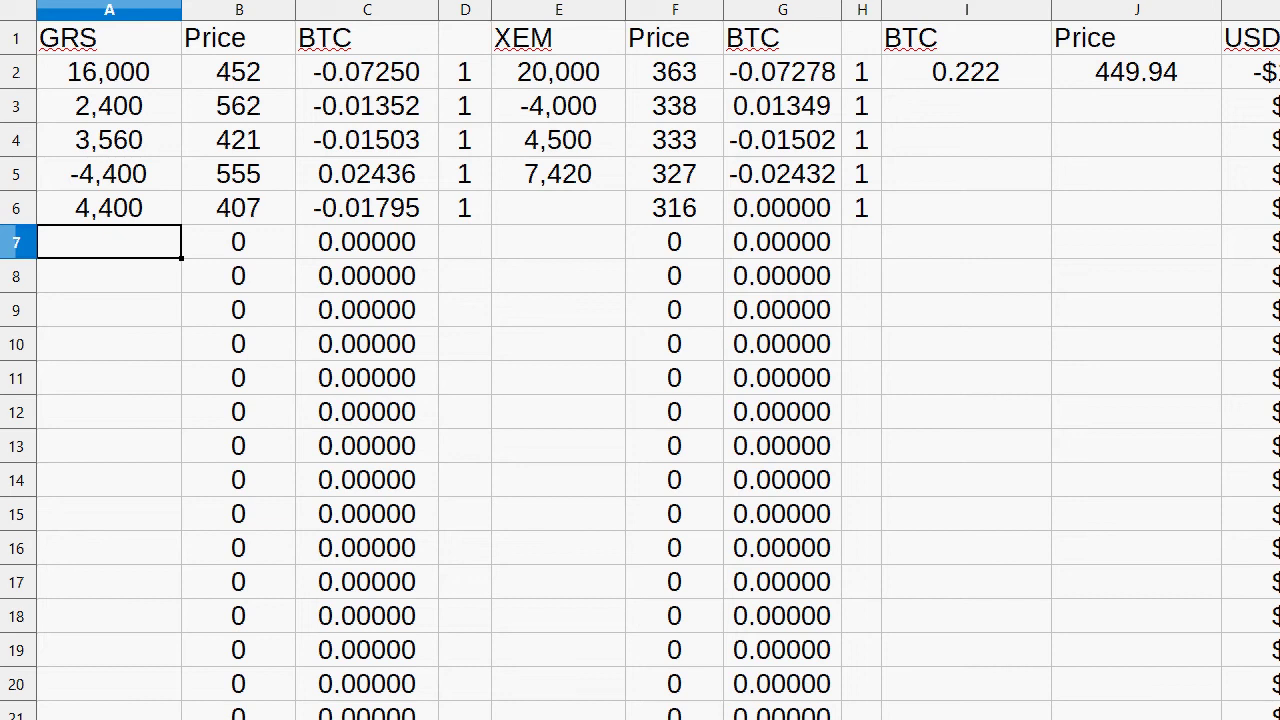
# Step: Try -5000 in E6 as the XEM amount offsetting the row 6 GRS purchase
pyautogui.click(109, 208)
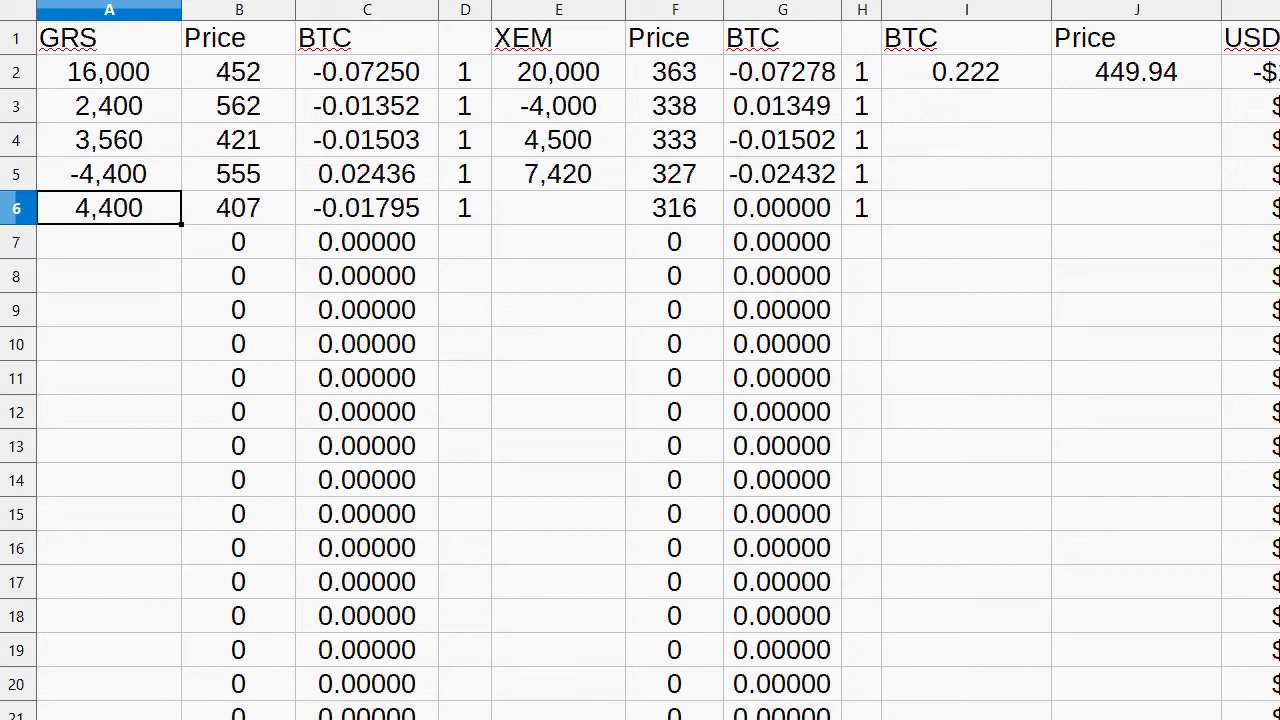
pyautogui.click(238, 208)
pyautogui.press('Right')
pyautogui.press('Right')
pyautogui.press('Right')
pyautogui.press('Right')
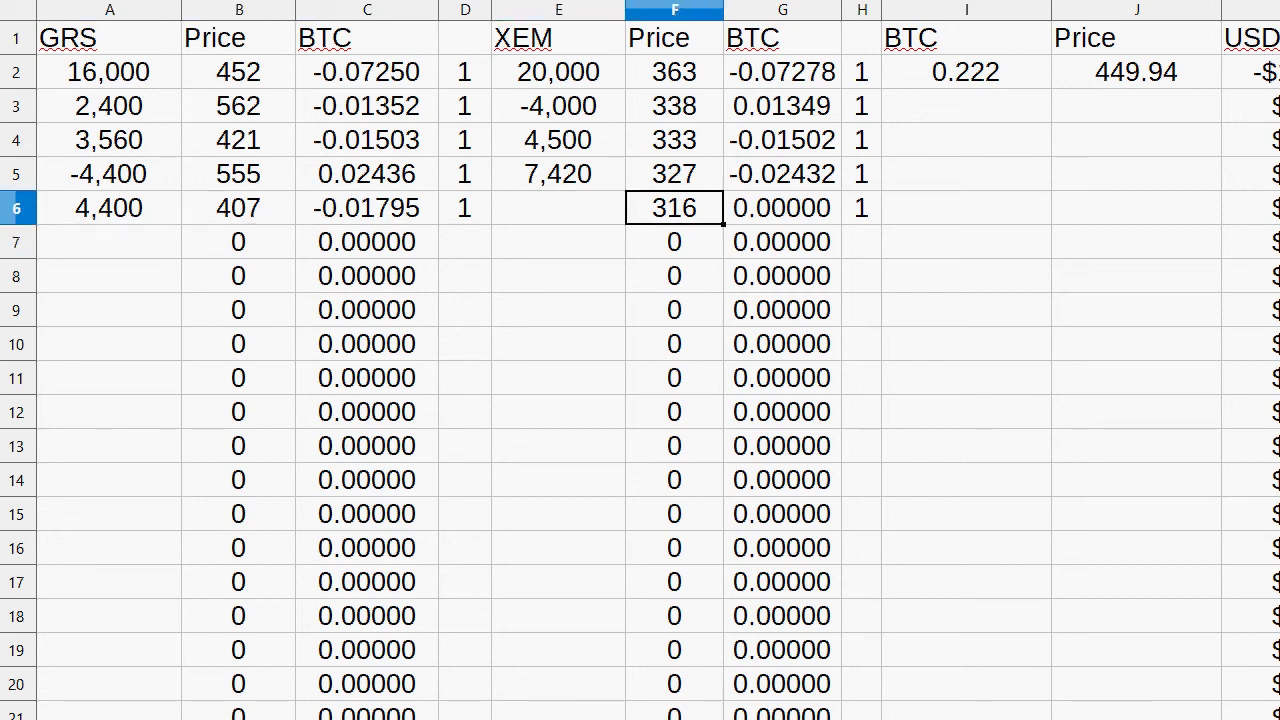
pyautogui.press('Left')
pyautogui.press('Left')
pyautogui.press('Left')
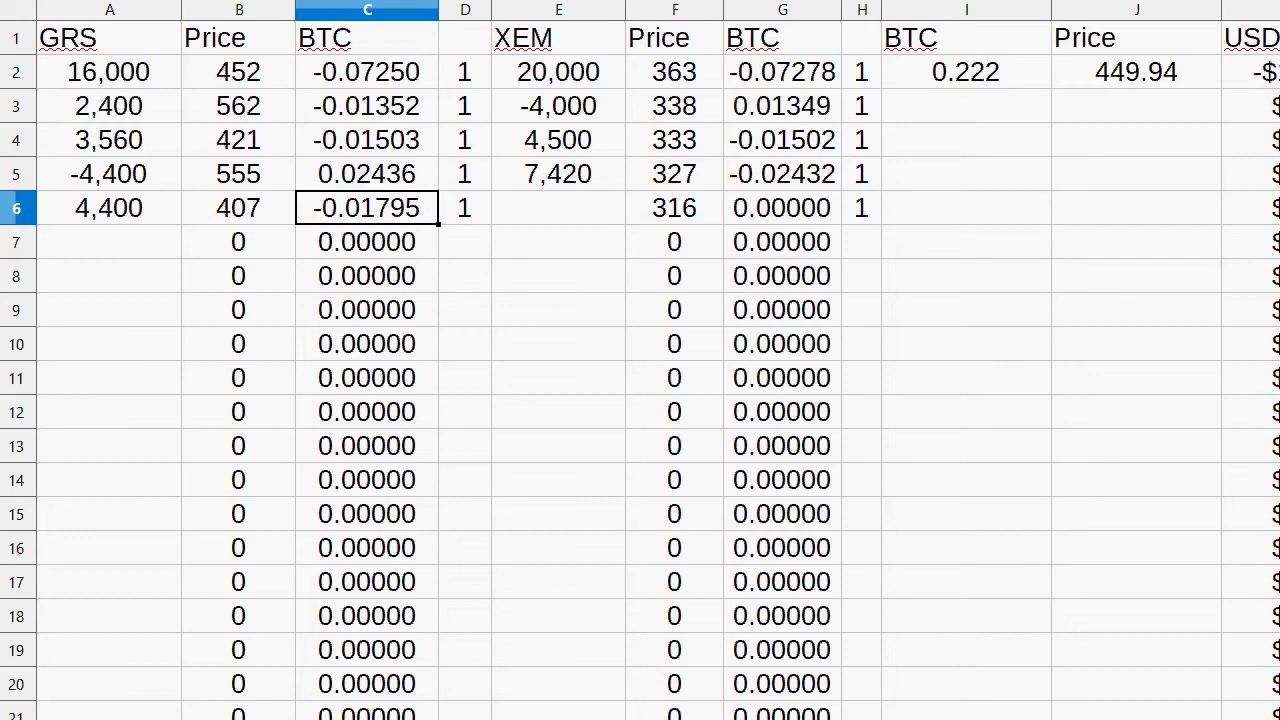
pyautogui.press('Right')
pyautogui.press('Right')
pyautogui.write('-5000')
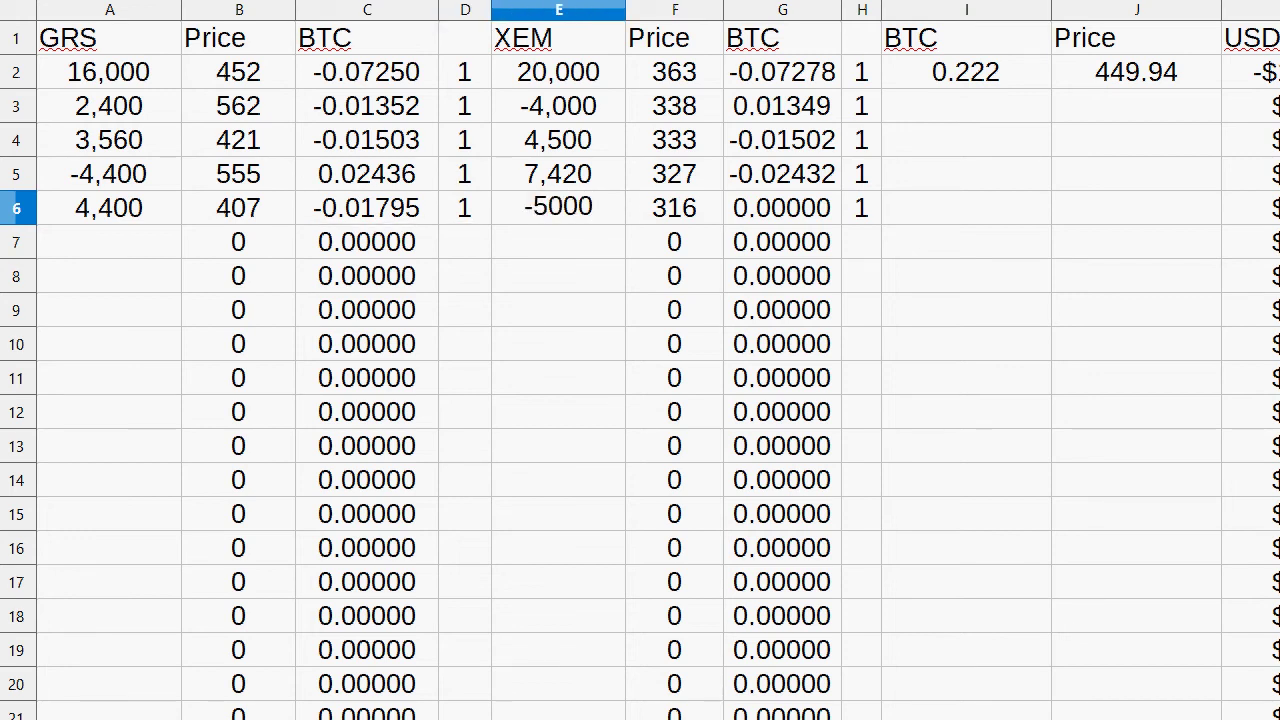
pyautogui.press('Return')
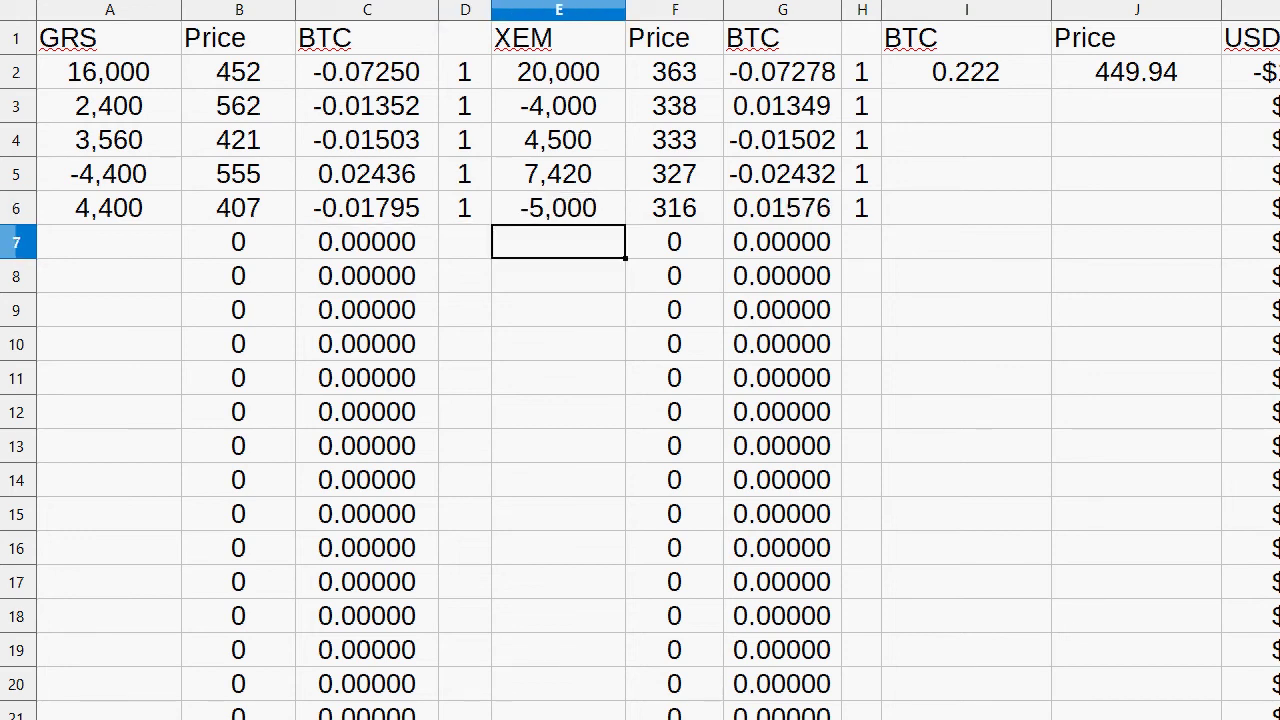
# Step: Compare the BTC values in C6 and G6, and try -5600 as the XEM amount in E6
pyautogui.press('Up')
pyautogui.press('Left')
pyautogui.press('Left')
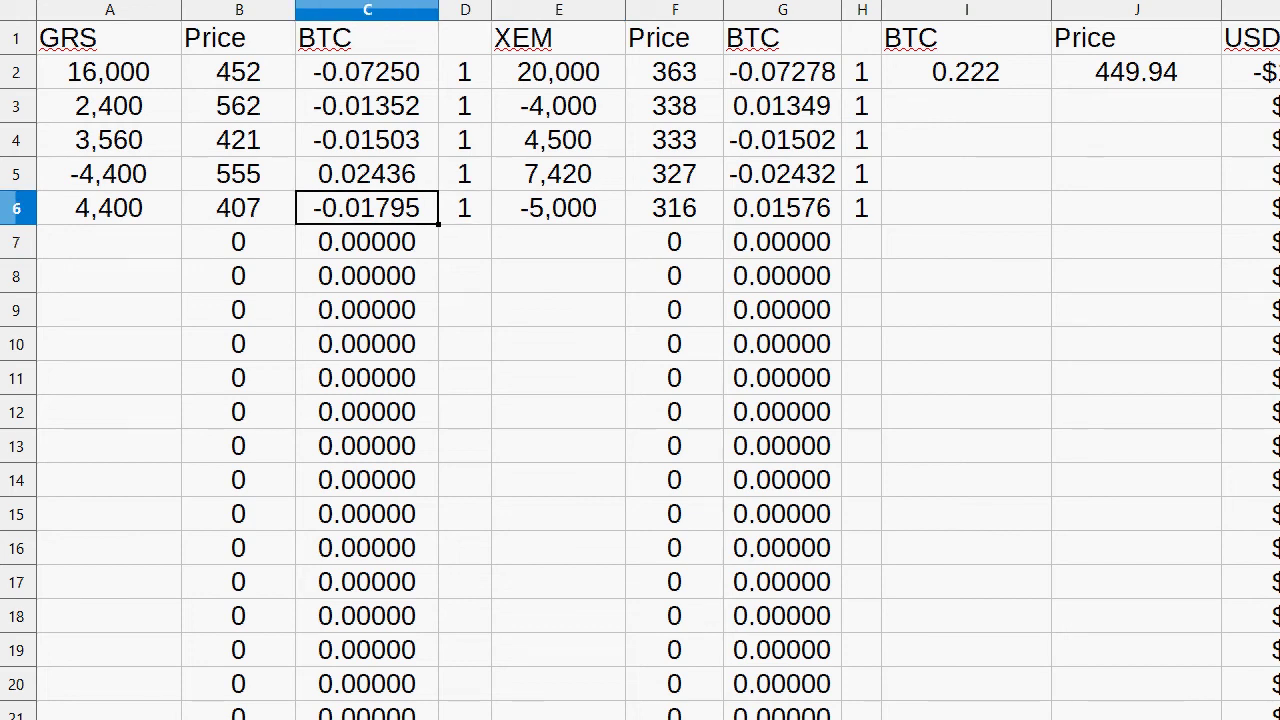
pyautogui.press('Right')
pyautogui.press('Right')
pyautogui.press('Right')
pyautogui.press('Right')
pyautogui.press('Right')
pyautogui.press('Left')
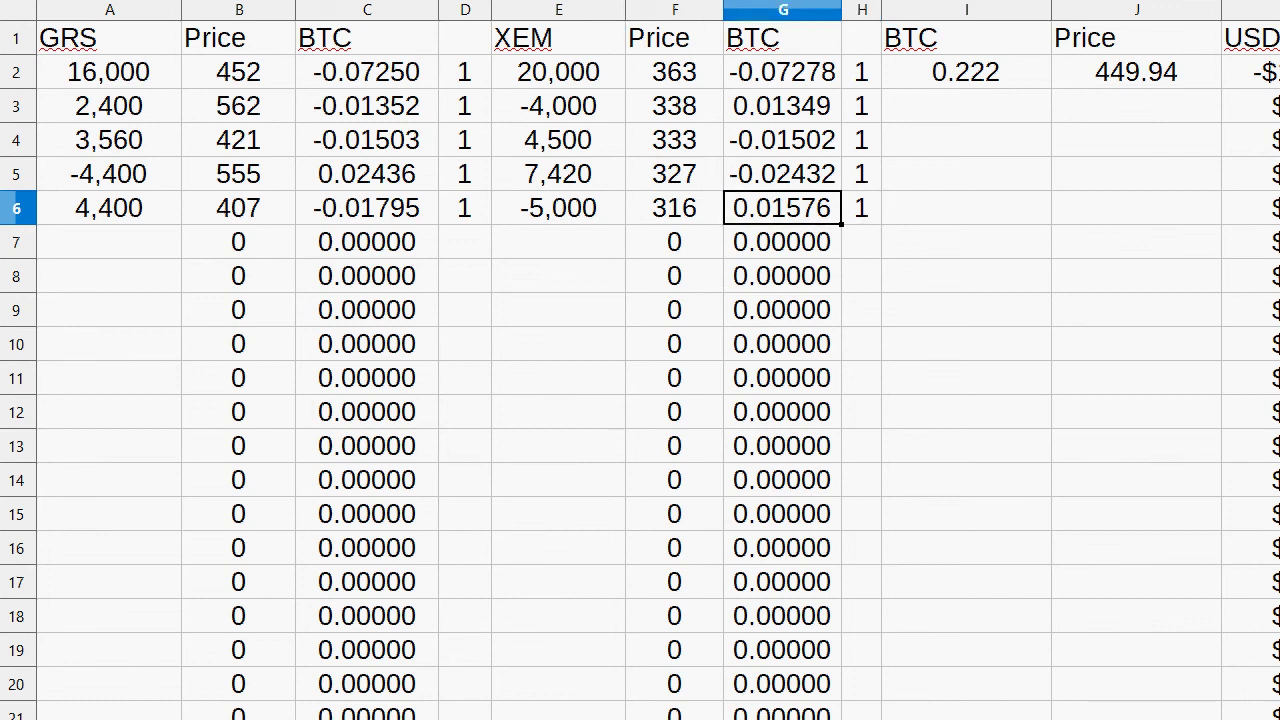
pyautogui.press('Left')
pyautogui.press('Left')
pyautogui.write('-5600')
pyautogui.press('Return')
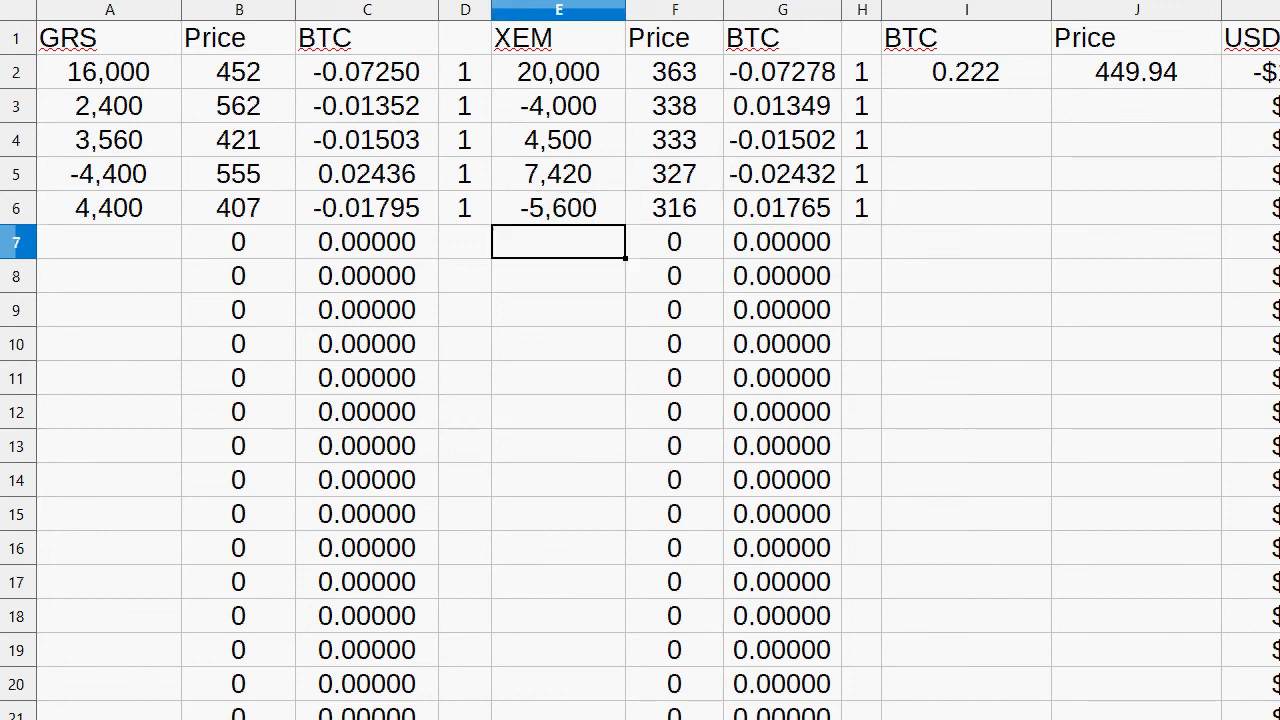
# Step: Set the row 6 XEM trade amount in E6 to -5700
pyautogui.press('Up')
pyautogui.write('-5700')
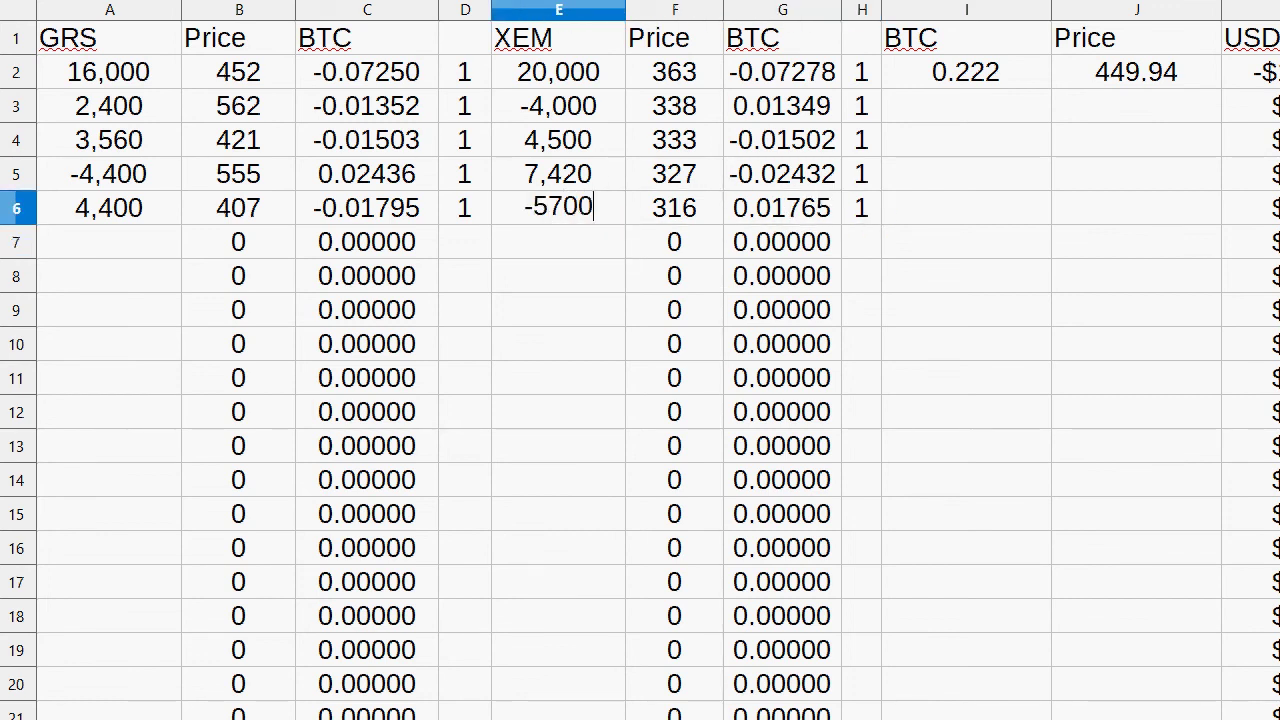
pyautogui.press('Return')
# Step: Check that the GRS and XEM sides of the row 6 trade have nearly equal BTC values
pyautogui.click(558, 207)
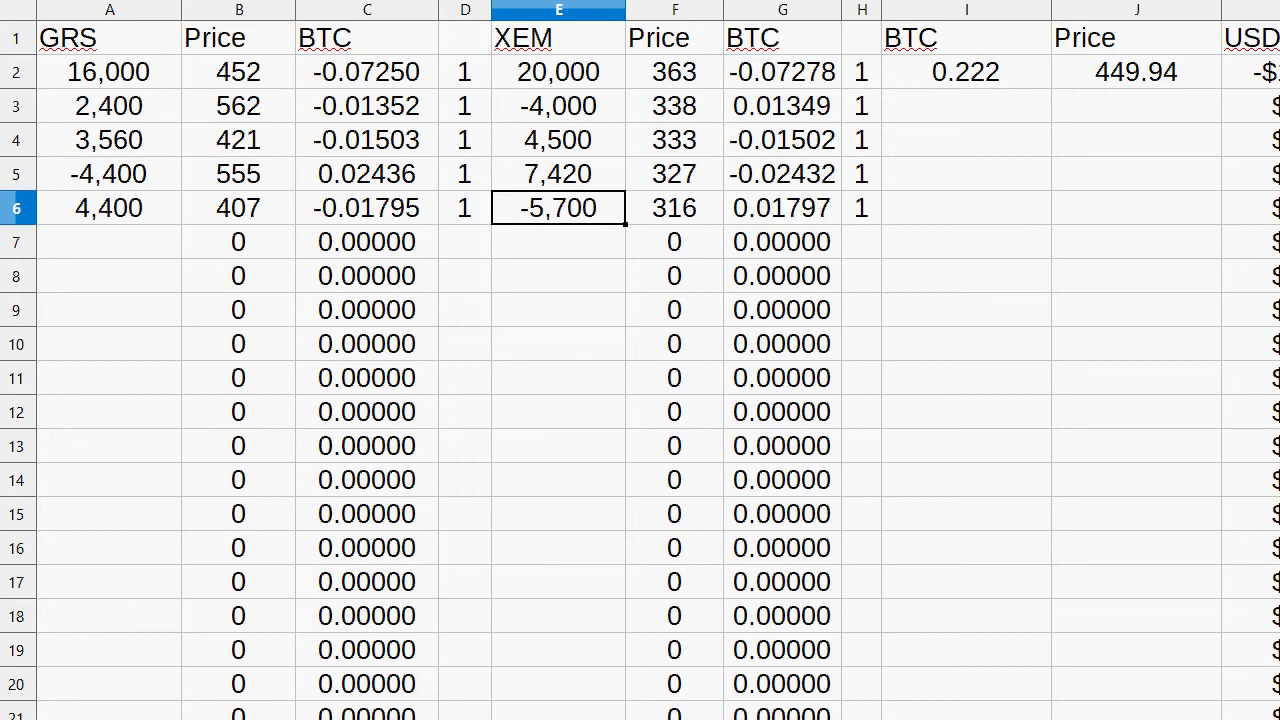
pyautogui.click(674, 207)
pyautogui.click(558, 207)
pyautogui.click(366, 207)
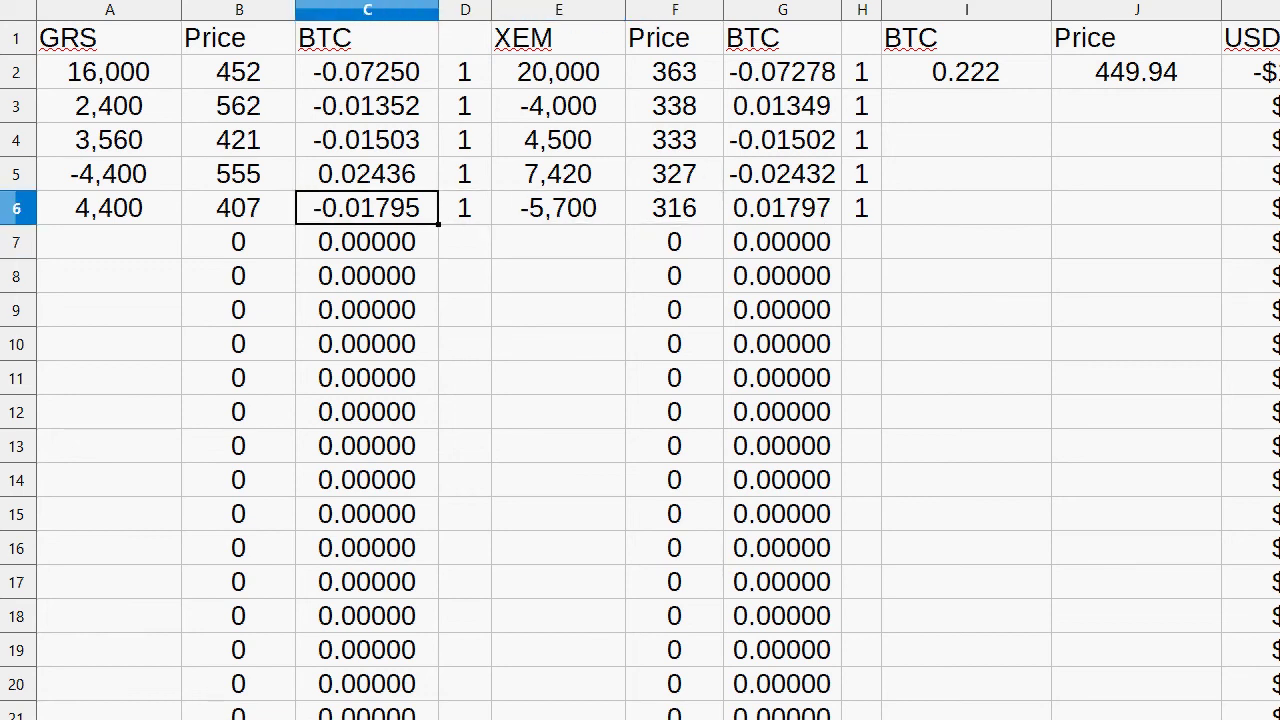
pyautogui.click(238, 207)
pyautogui.click(464, 207)
pyautogui.click(558, 207)
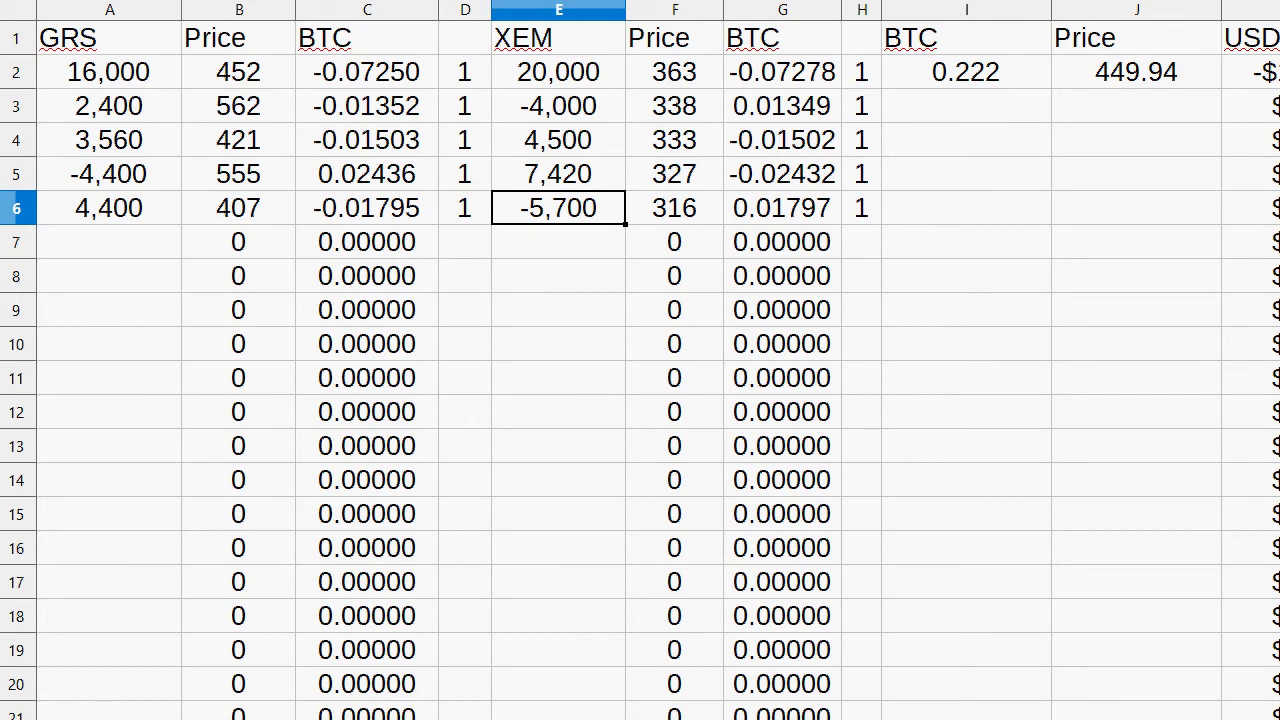
pyautogui.click(464, 207)
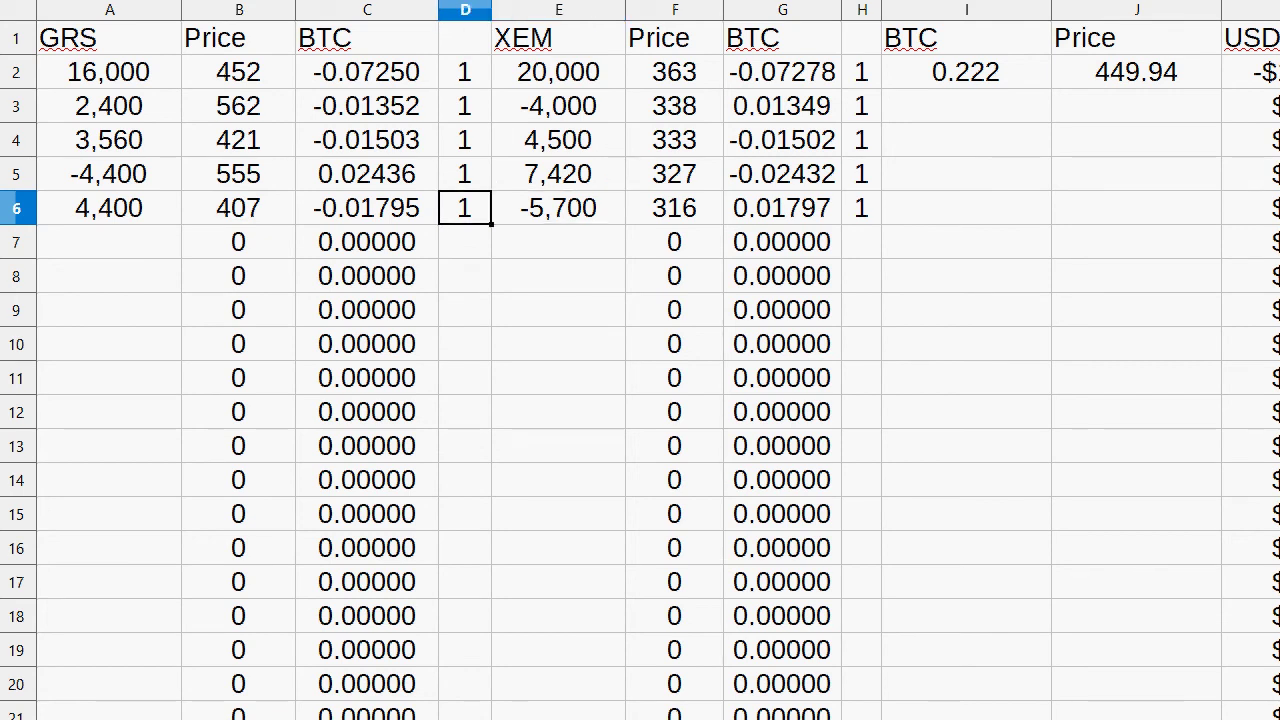
pyautogui.click(558, 207)
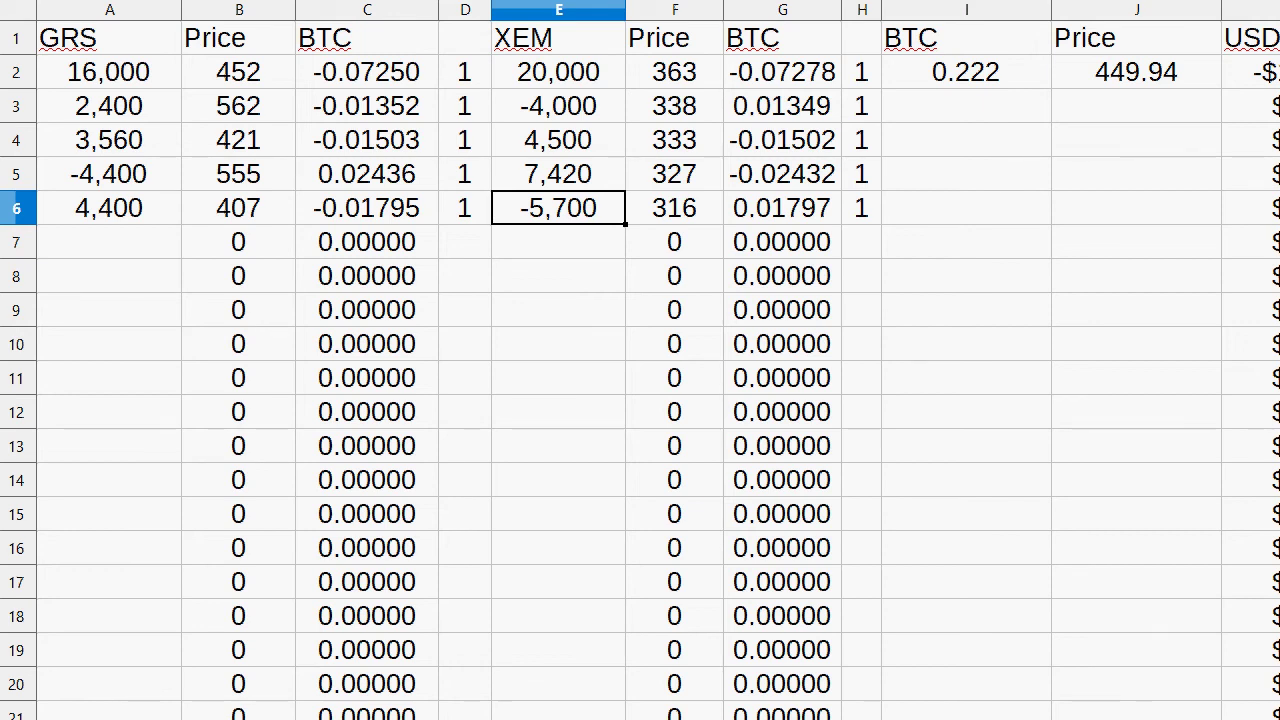
# Step: Copy the USD and BTC totals in E6:G6 of the ownership summary
pyautogui.hotkey('ctrl', 'pageup')
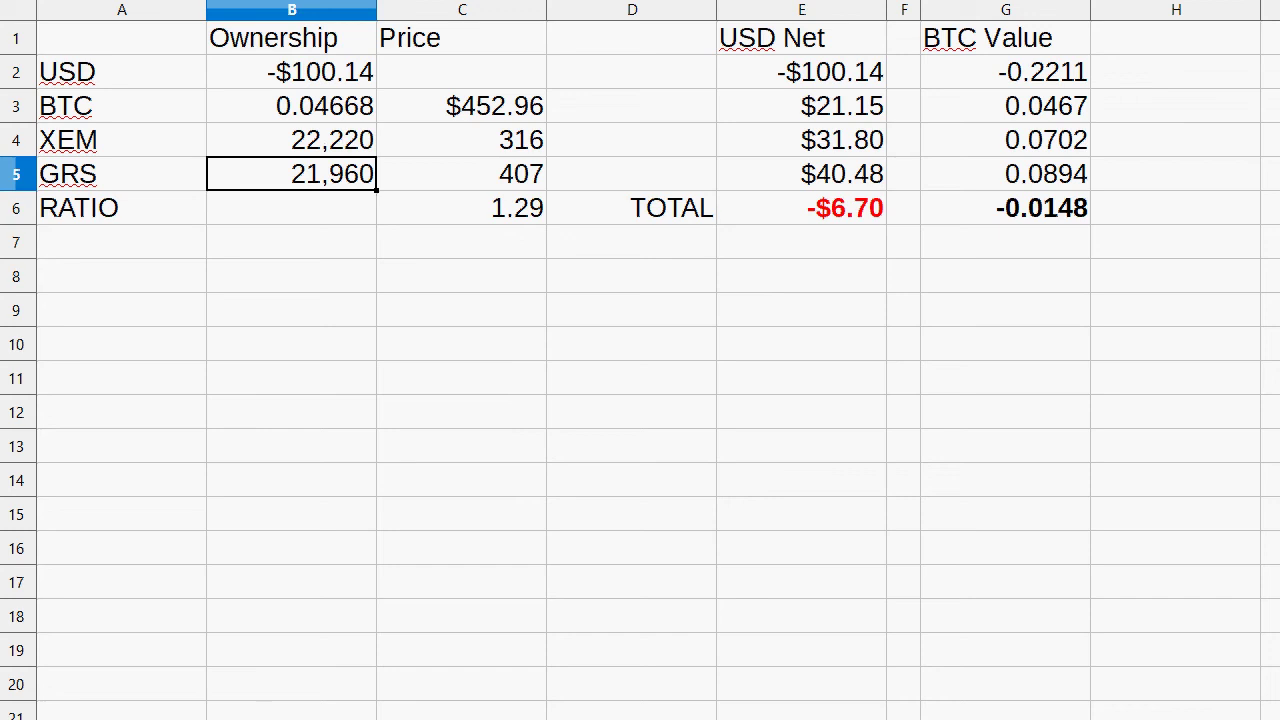
pyautogui.click(461, 343)
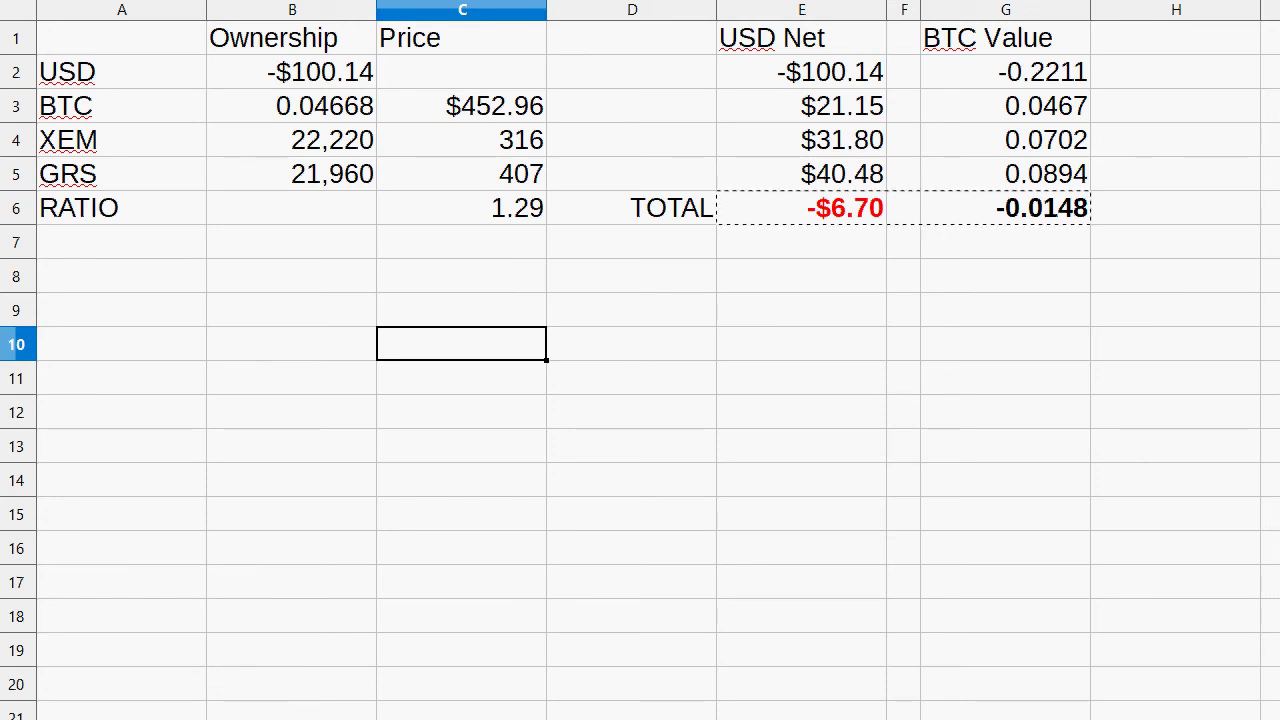
# Step: On the price history sheet, enter 1.29 in F22 as the reference ratio for the thresholds
pyautogui.hotkey('ctrl', 'pagedown')
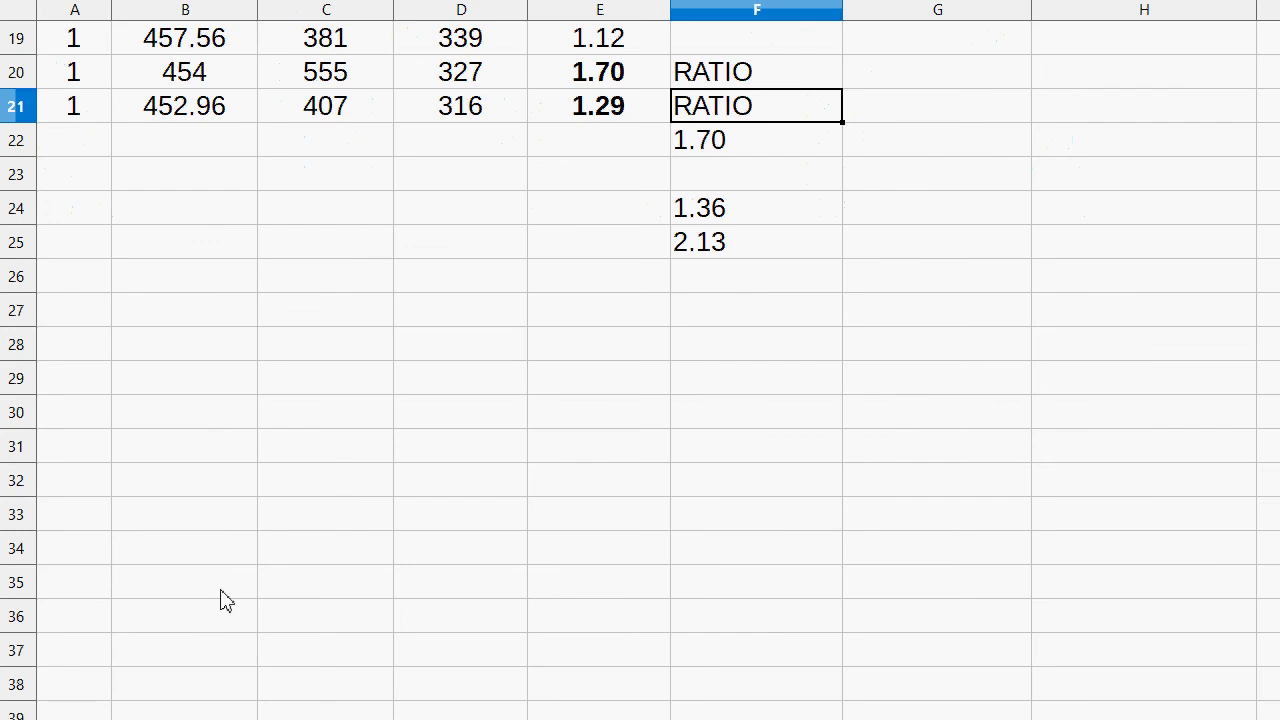
pyautogui.click(89, 106)
pyautogui.click(787, 147)
pyautogui.write('1.29')
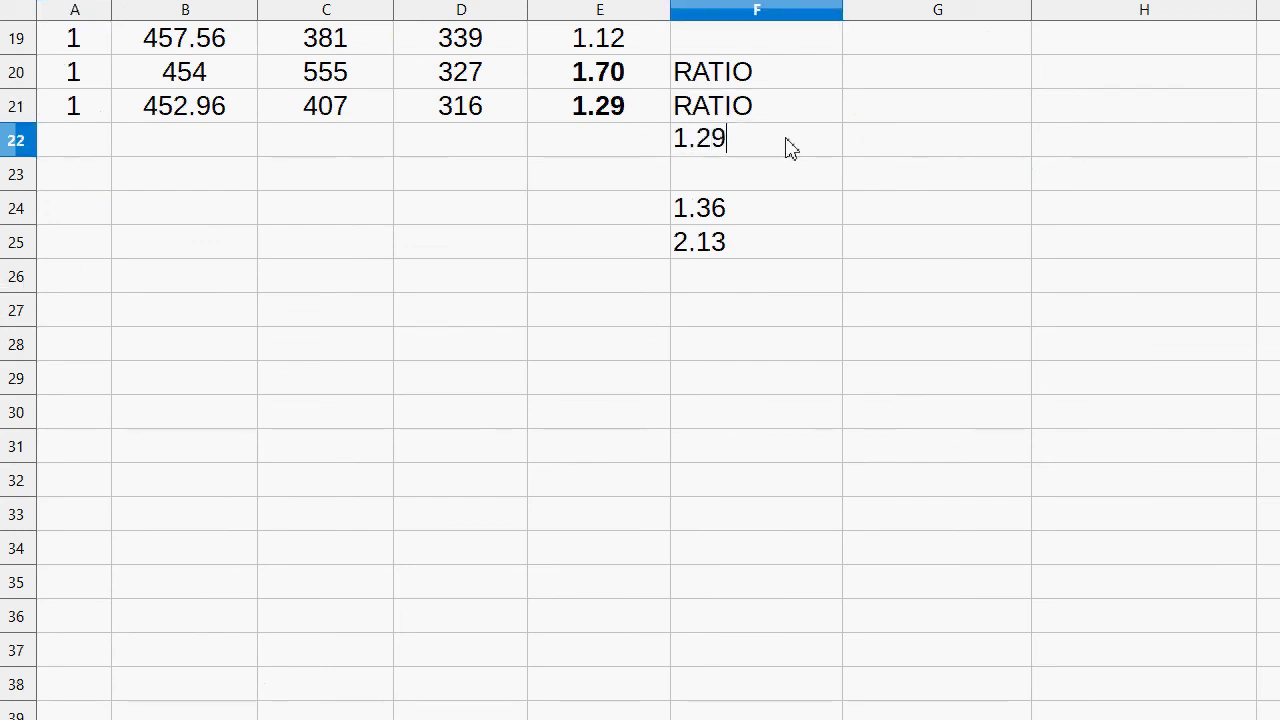
pyautogui.press('Return')
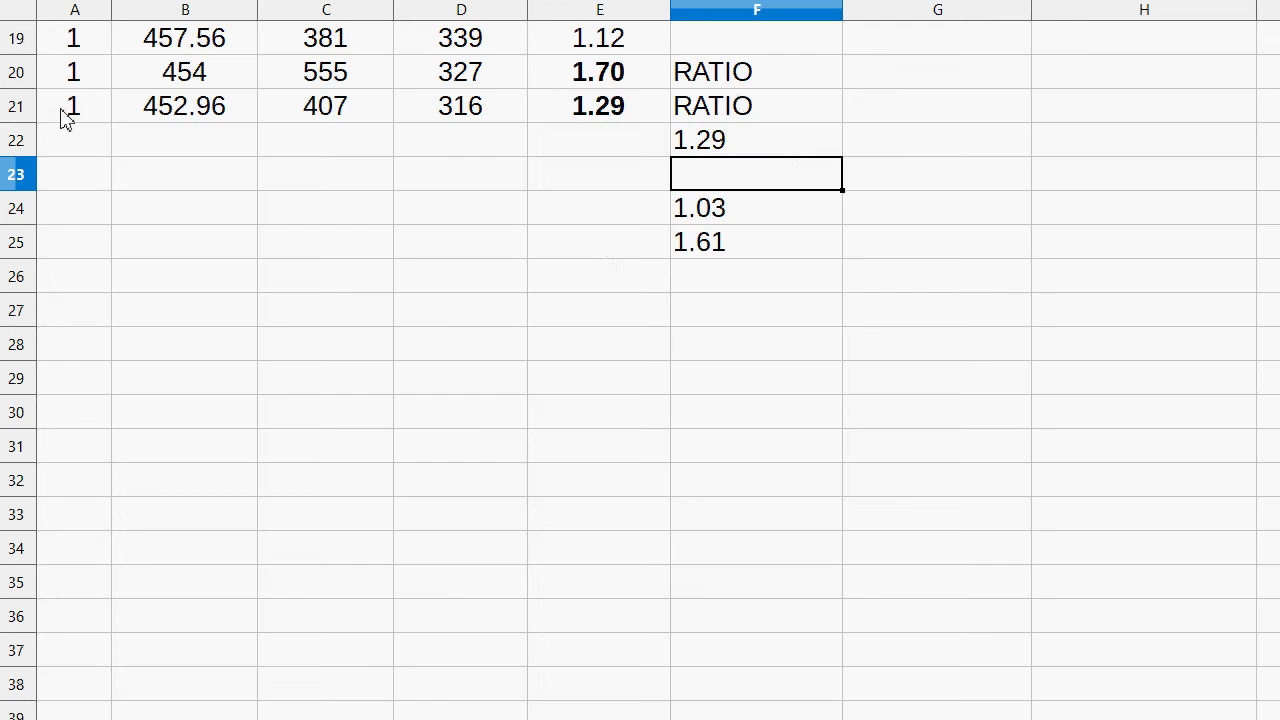
# Step: Fill price history row 22 with 1, 452.47, 385 and 340 in columns A to D
pyautogui.click(74, 147)
pyautogui.write('1')
pyautogui.press('Tab')
pyautogui.write('452.47')
pyautogui.press('Tab')
pyautogui.write('385')
pyautogui.press('Tab')
pyautogui.write('340')
pyautogui.press('Return')
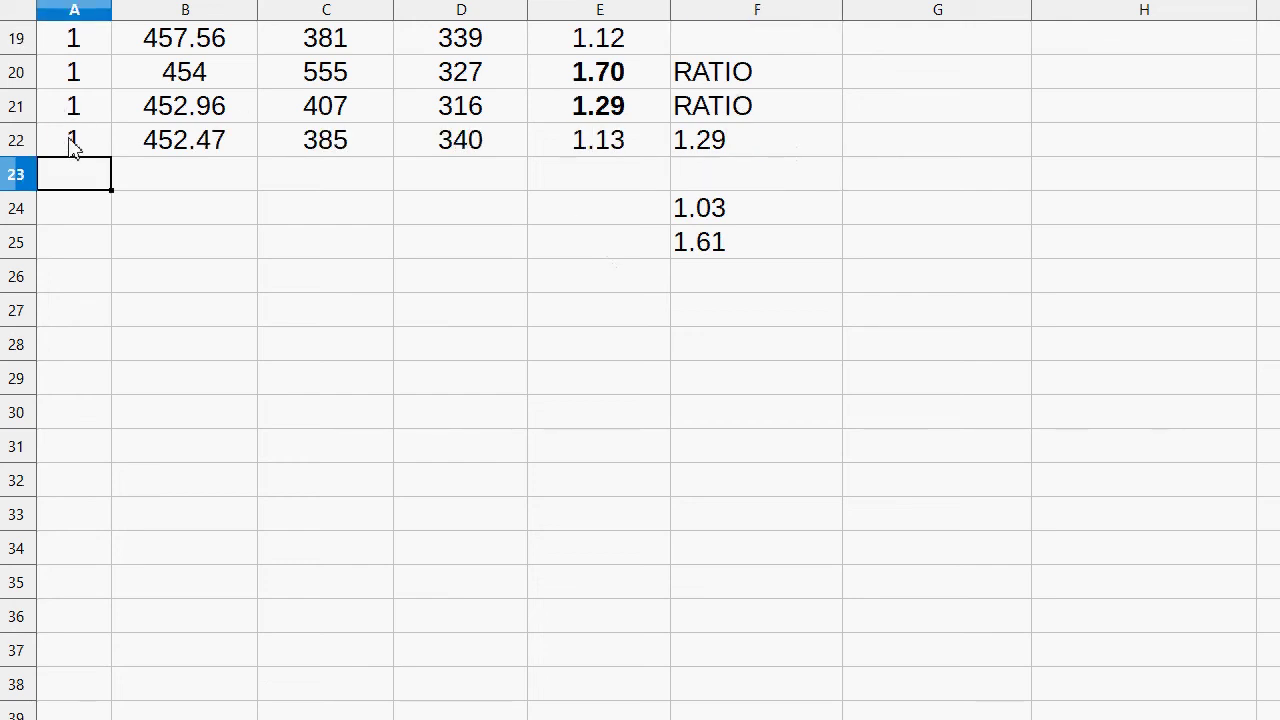
# Step: Fill price history row 23 with 1, 436.3, 413 and 388 in columns A to D
pyautogui.write('1')
pyautogui.press('Tab')
pyautogui.write('436.3')
pyautogui.press('Tab')
pyautogui.write('413')
pyautogui.press('Tab')
pyautogui.write('388')
pyautogui.press('Return')
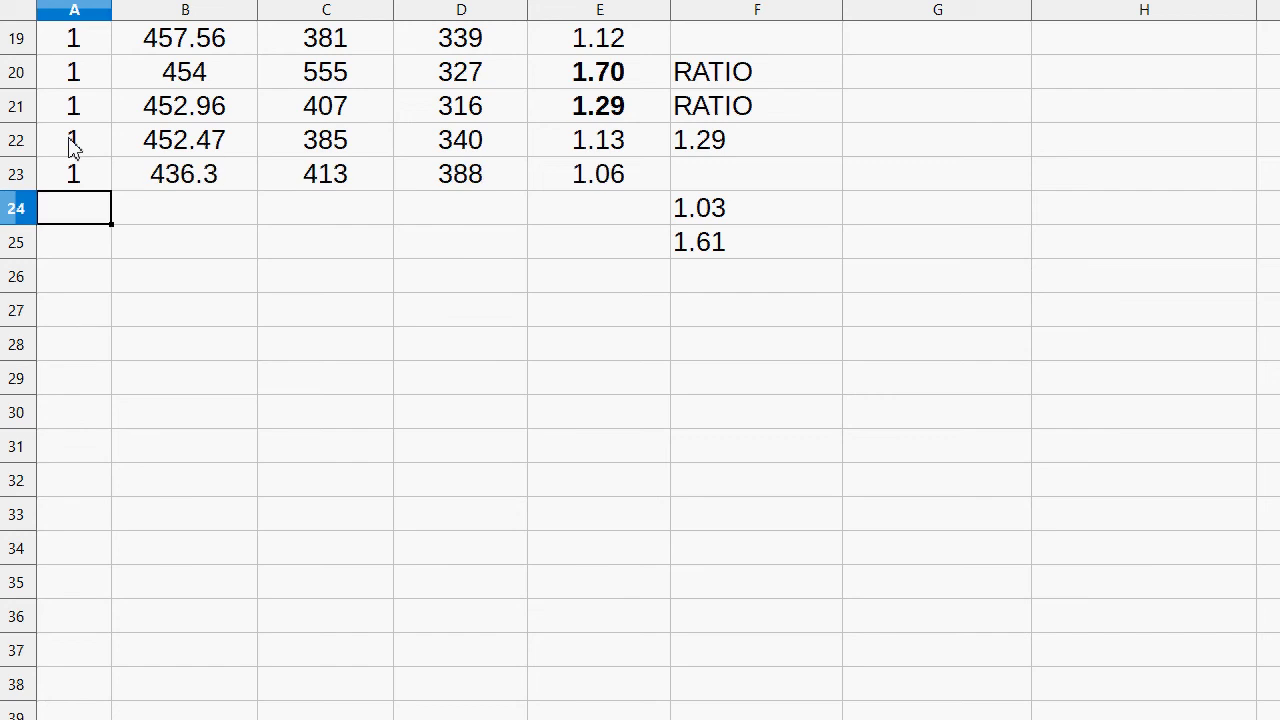
# Step: Fill price history row 24 with 1, 442.84, 384 and 366 in columns A to D
pyautogui.write('1')
pyautogui.press('Tab')
pyautogui.write('442.84')
pyautogui.press('Tab')
pyautogui.write('384')
pyautogui.press('Tab')
pyautogui.write('366')
pyautogui.press('Return')
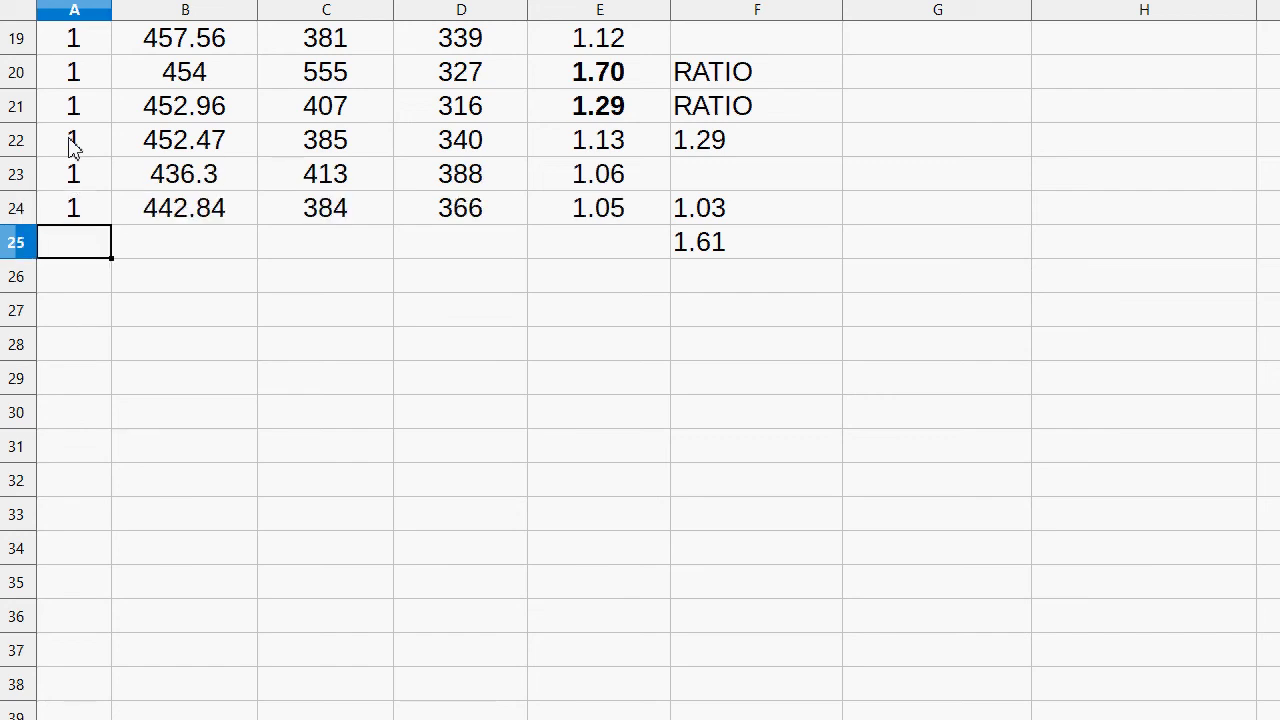
# Step: Fill price history row 25 with 1, 442.72, 383 and 384 in columns A to D
pyautogui.write('1')
pyautogui.press('Tab')
pyautogui.write('442.72')
pyautogui.press('Tab')
pyautogui.write('383')
pyautogui.press('Tab')
pyautogui.write('384')
pyautogui.press('Return')
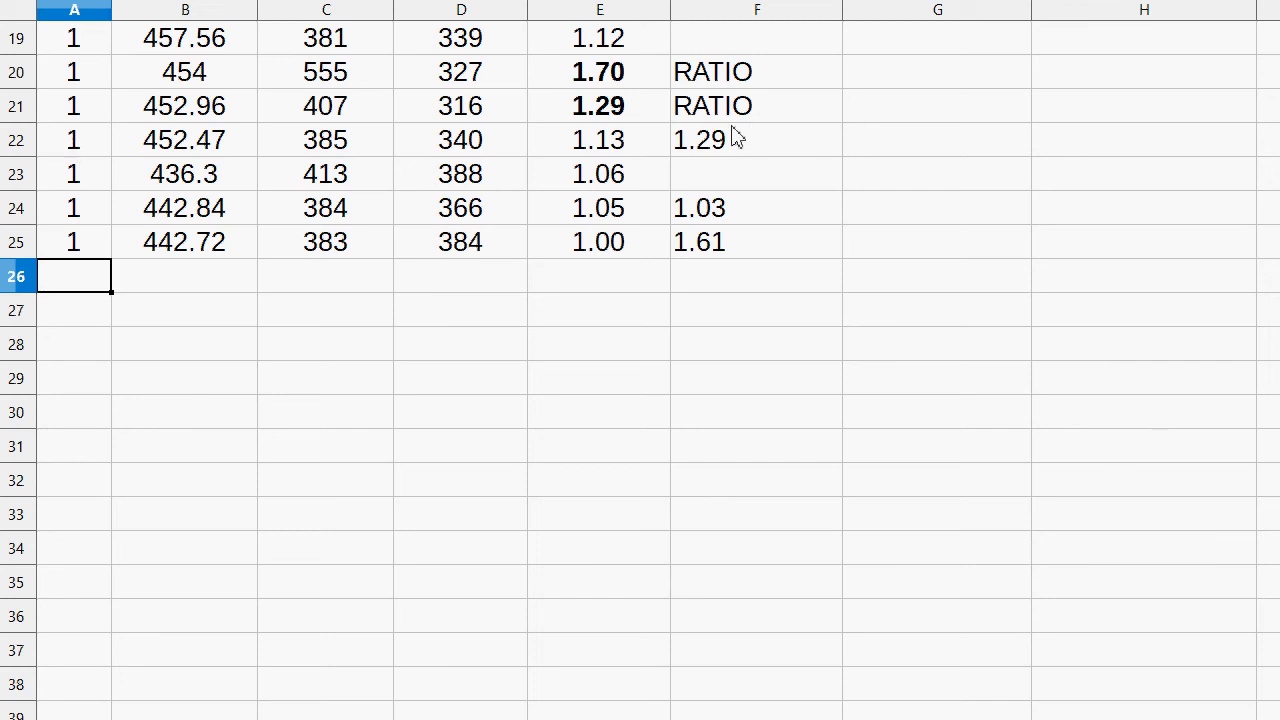
# Step: Move the notes in F22:F25 down to F29:F32, and compare the GRS and XEM prices across rows 21 to 25
pyautogui.moveTo(735, 138); pyautogui.dragTo(741, 412)
pyautogui.click(474, 108)
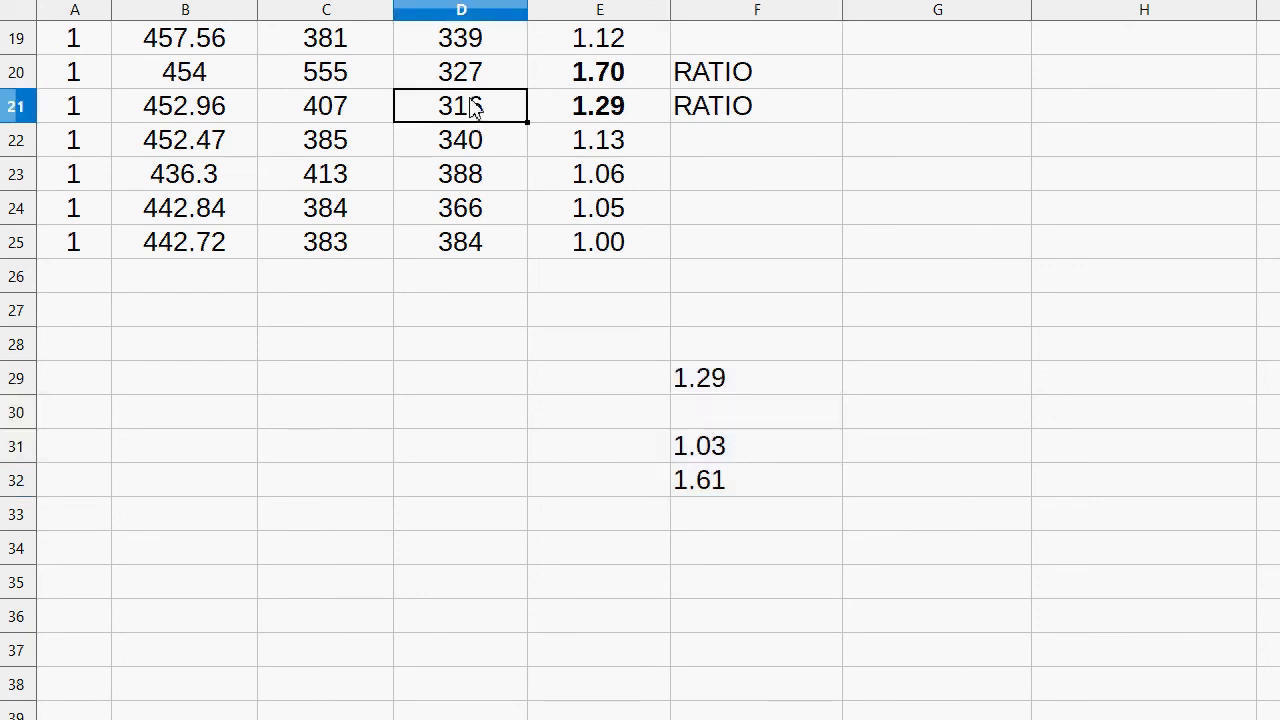
pyautogui.moveTo(474, 108); pyautogui.dragTo(485, 242)
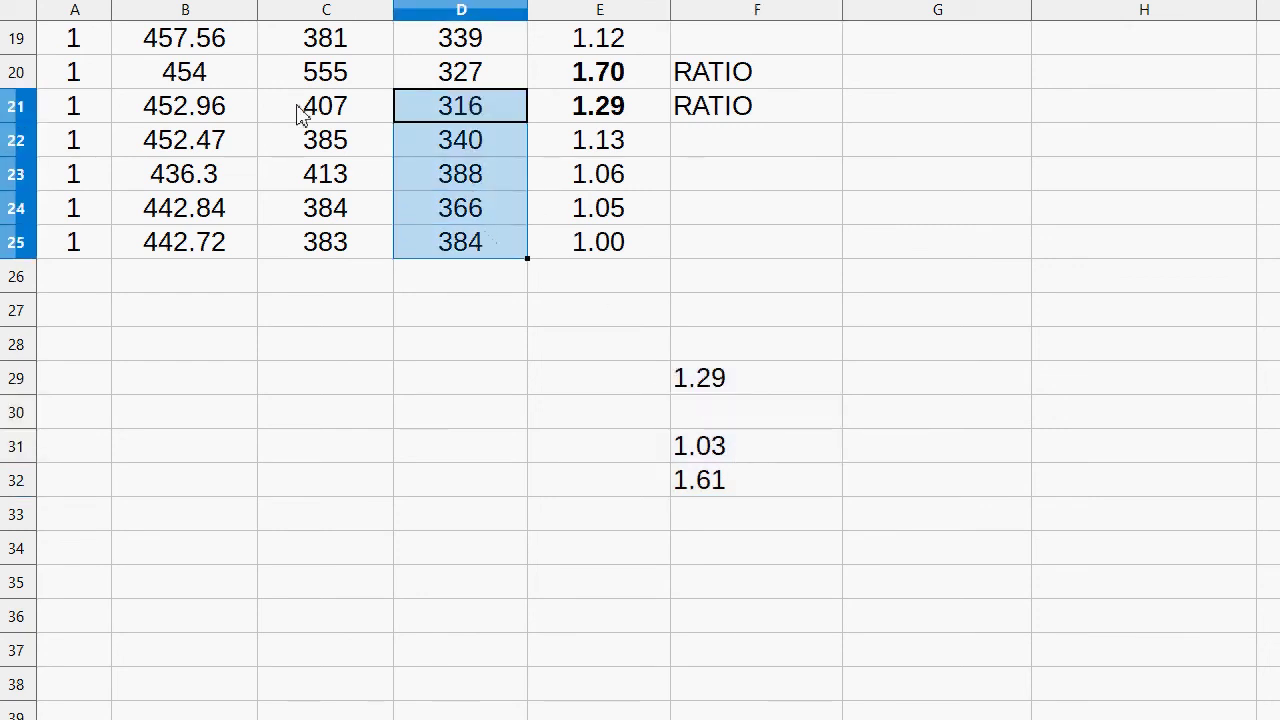
pyautogui.moveTo(318, 110); pyautogui.dragTo(335, 255)
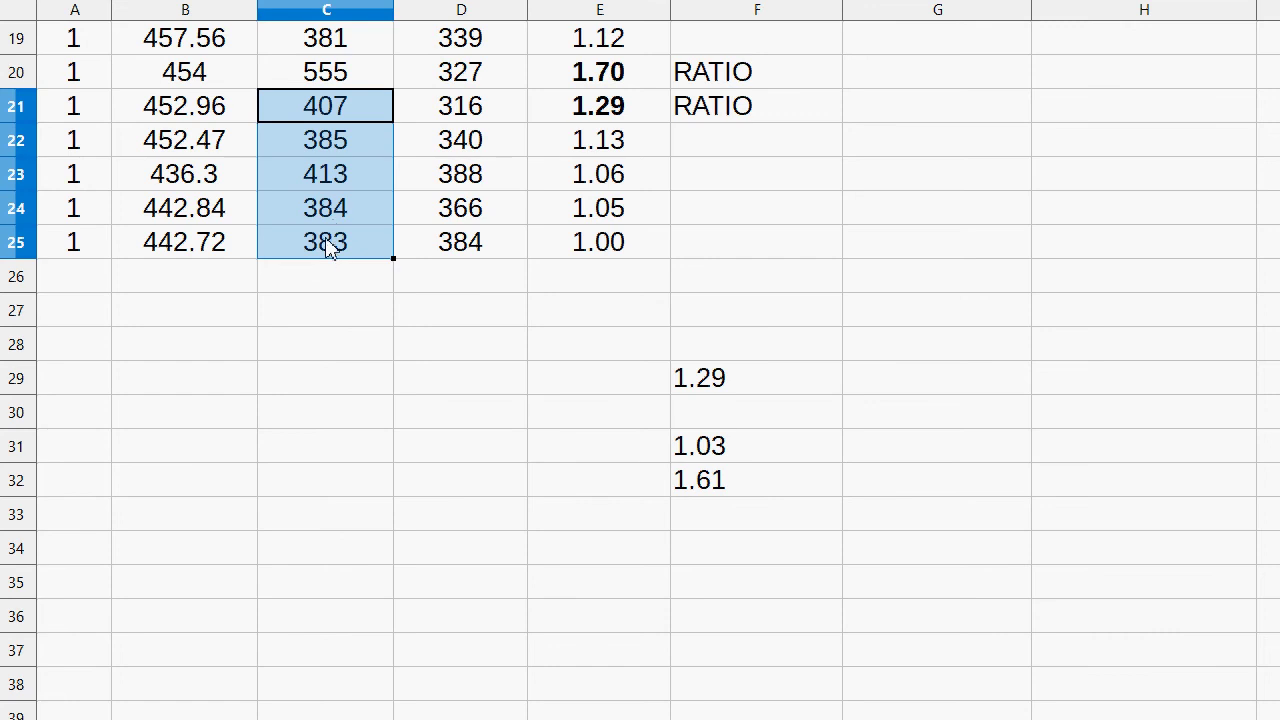
pyautogui.click(505, 110)
pyautogui.moveTo(500, 108); pyautogui.dragTo(509, 250)
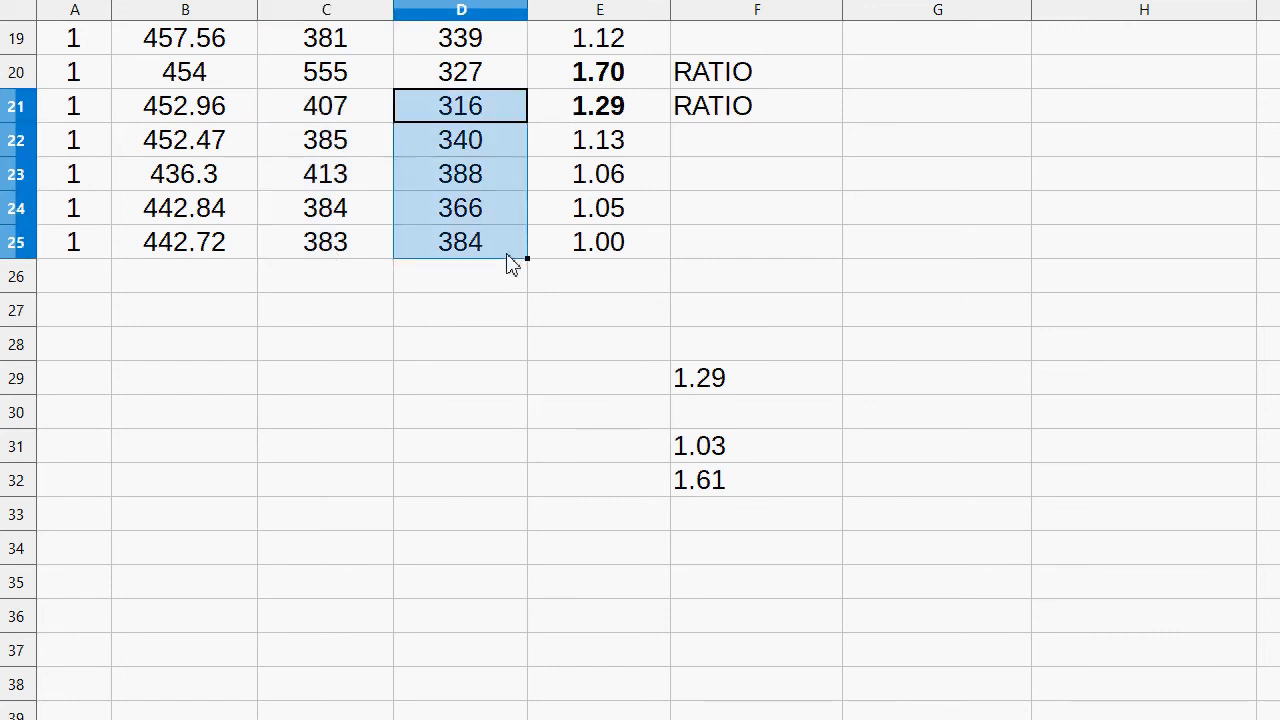
# Step: Mark price history row 25 with RATIO in column F and make its ratio in E25 bold
pyautogui.click(745, 248)
pyautogui.write('RA')
pyautogui.click(866, 326)
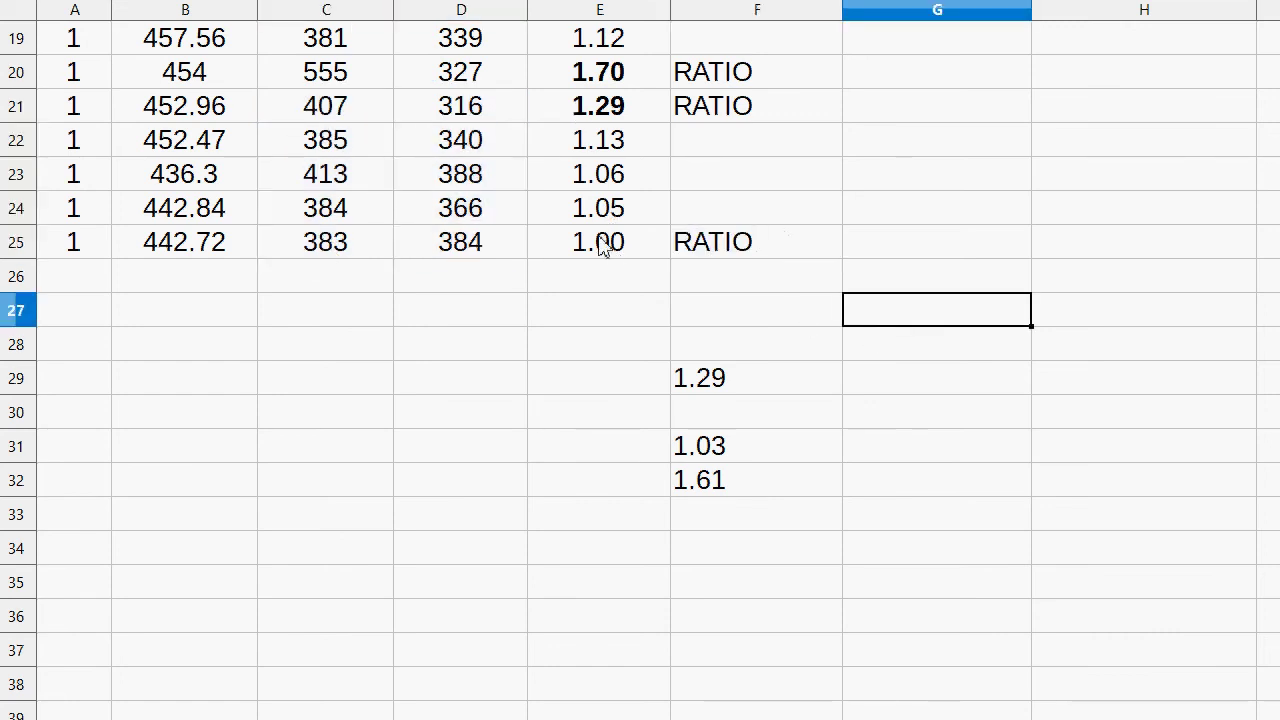
pyautogui.click(600, 242)
pyautogui.hotkey('ctrl', 'b')
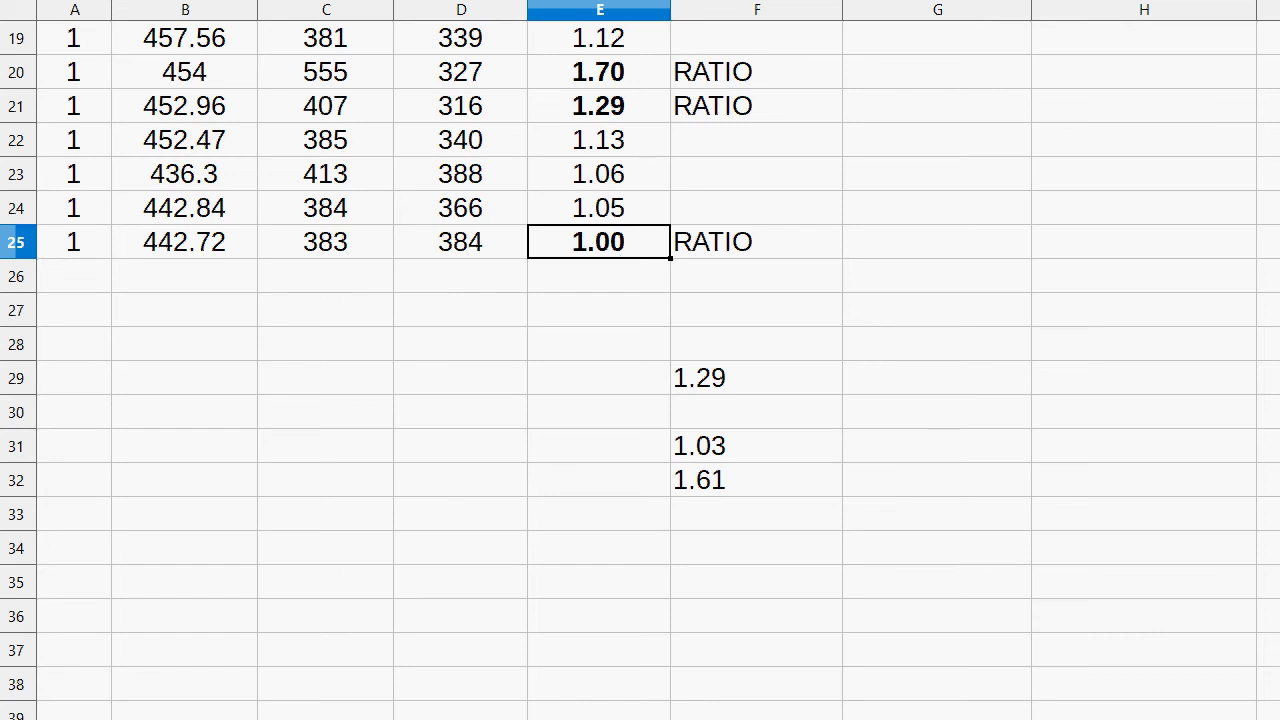
# Step: Check the XEM holding on the summary, and log -4000 XEM at price 384 in trade row 7 with 1 in column H
pyautogui.hotkey('ctrl', 'pageup')
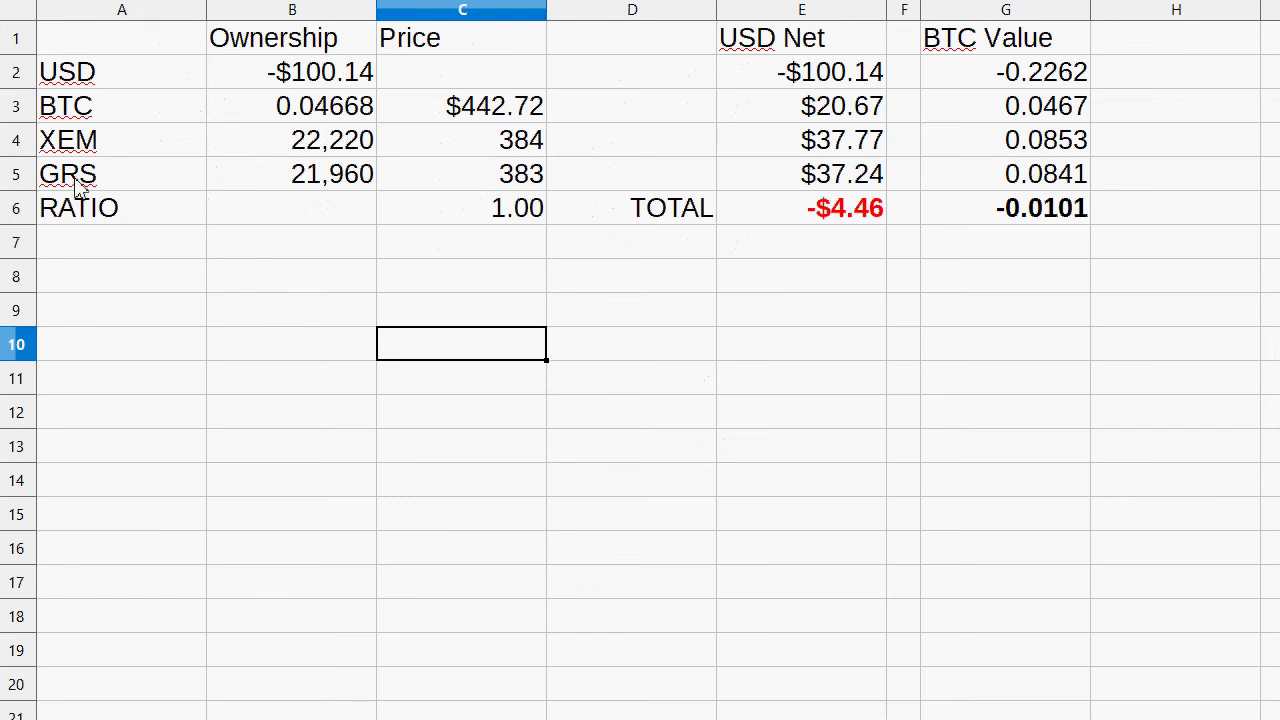
pyautogui.moveTo(110, 150); pyautogui.dragTo(395, 148)
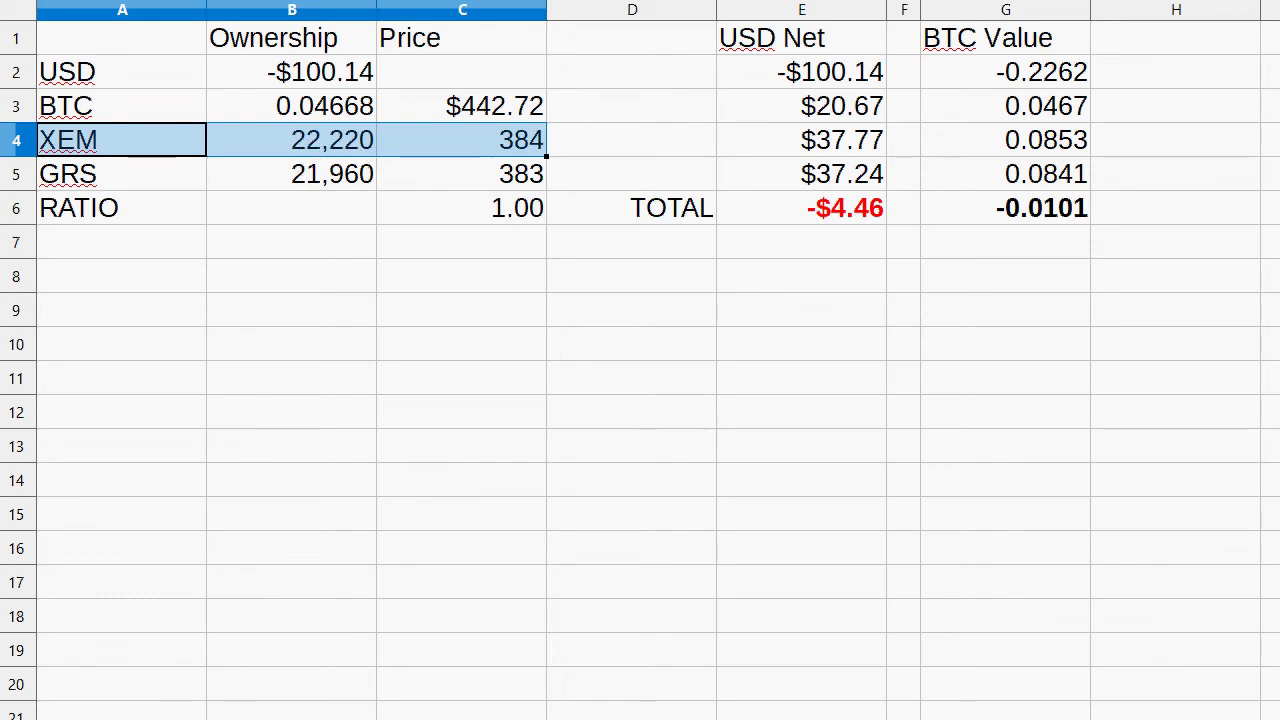
pyautogui.hotkey('ctrl', 'pagedown')
pyautogui.click(560, 244)
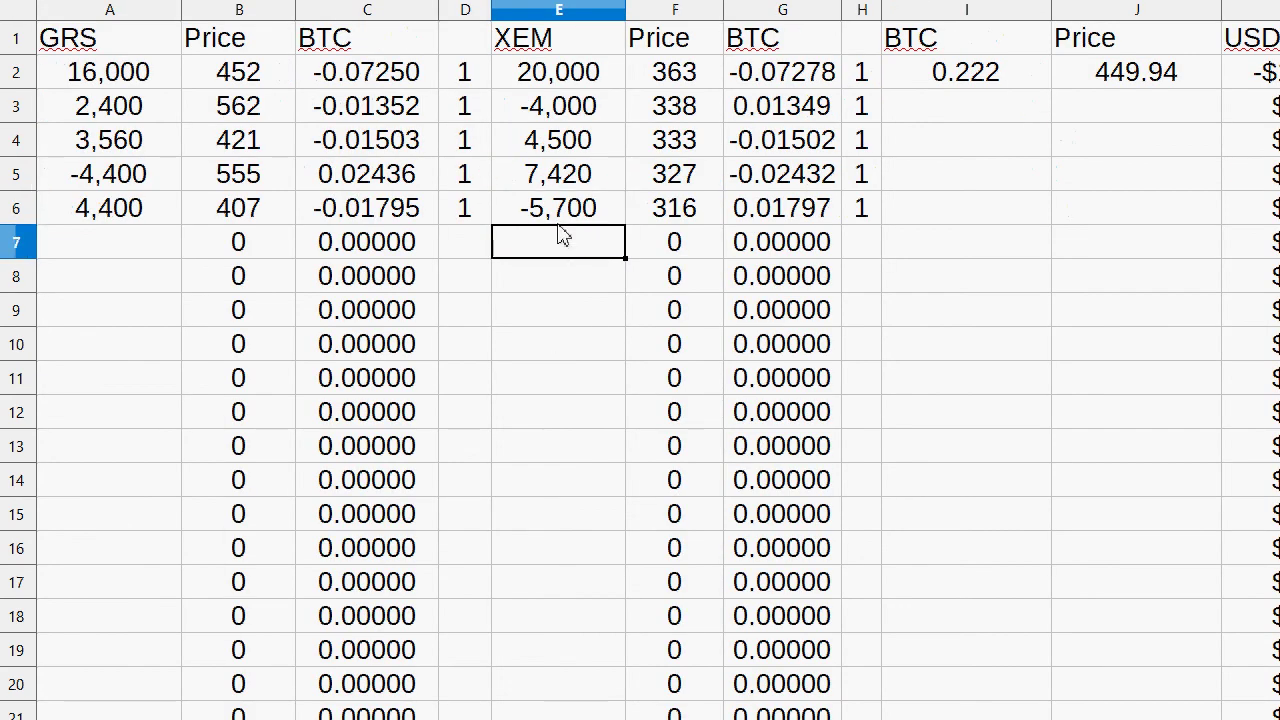
pyautogui.write('-4000')
pyautogui.press('Tab')
pyautogui.press('Tab')
pyautogui.press('Tab')
pyautogui.write('1')
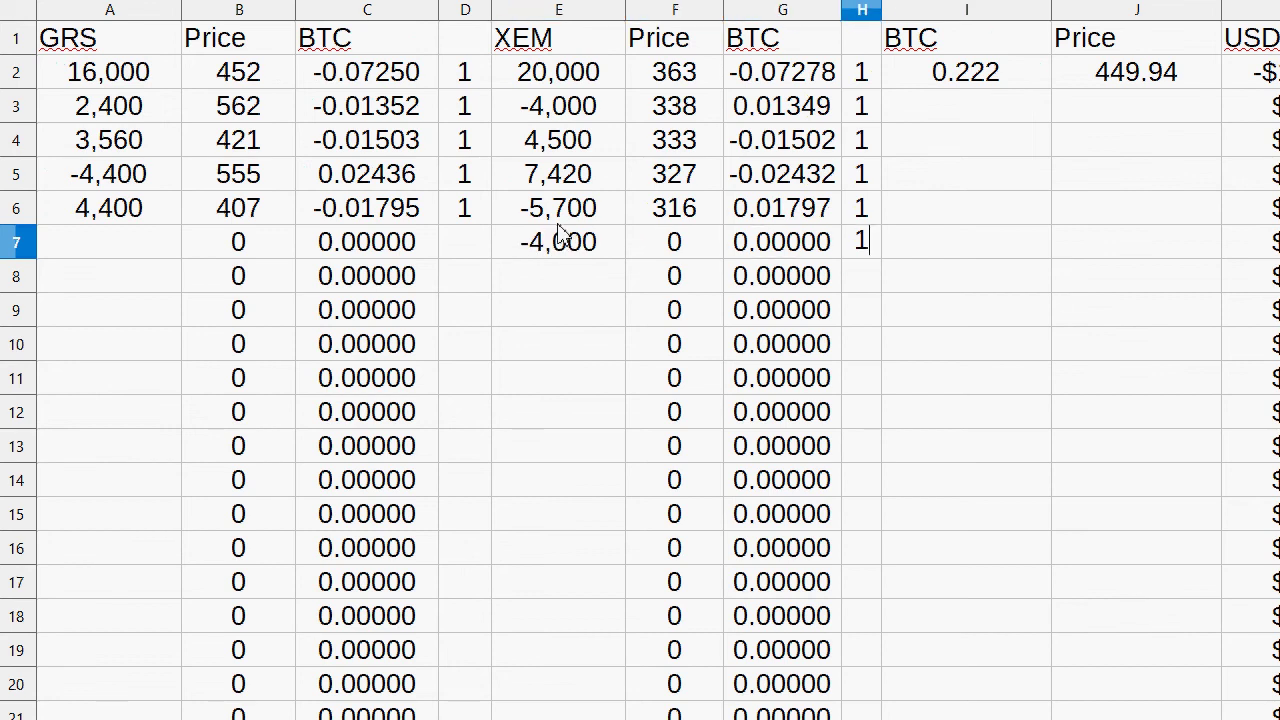
pyautogui.hotkey('shift', 'Tab')
pyautogui.hotkey('shift', 'Tab')
pyautogui.write('384')
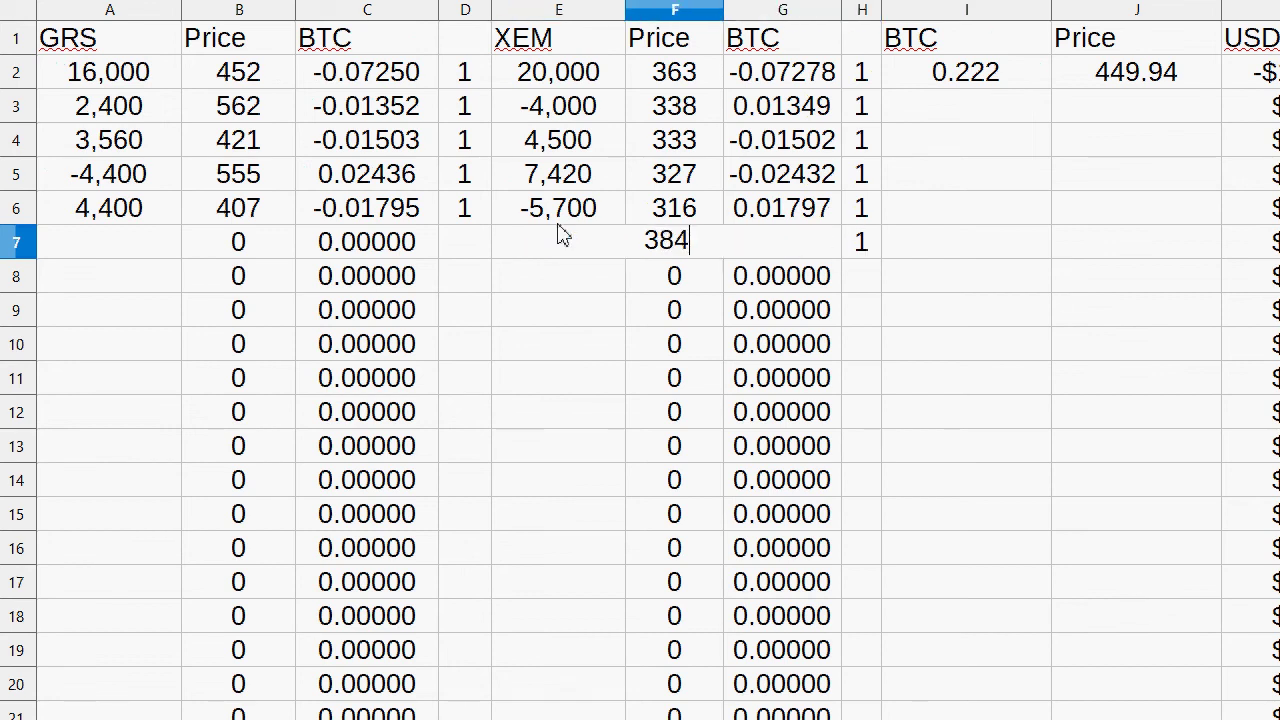
# Step: Fill the GRS side of trade row 7 with amount 4400, price 383 and 1 in column D
pyautogui.hotkey('shift', 'Tab')
pyautogui.hotkey('shift', 'Tab')
pyautogui.write('1')
pyautogui.hotkey('shift', 'Tab')
pyautogui.hotkey('shift', 'Tab')
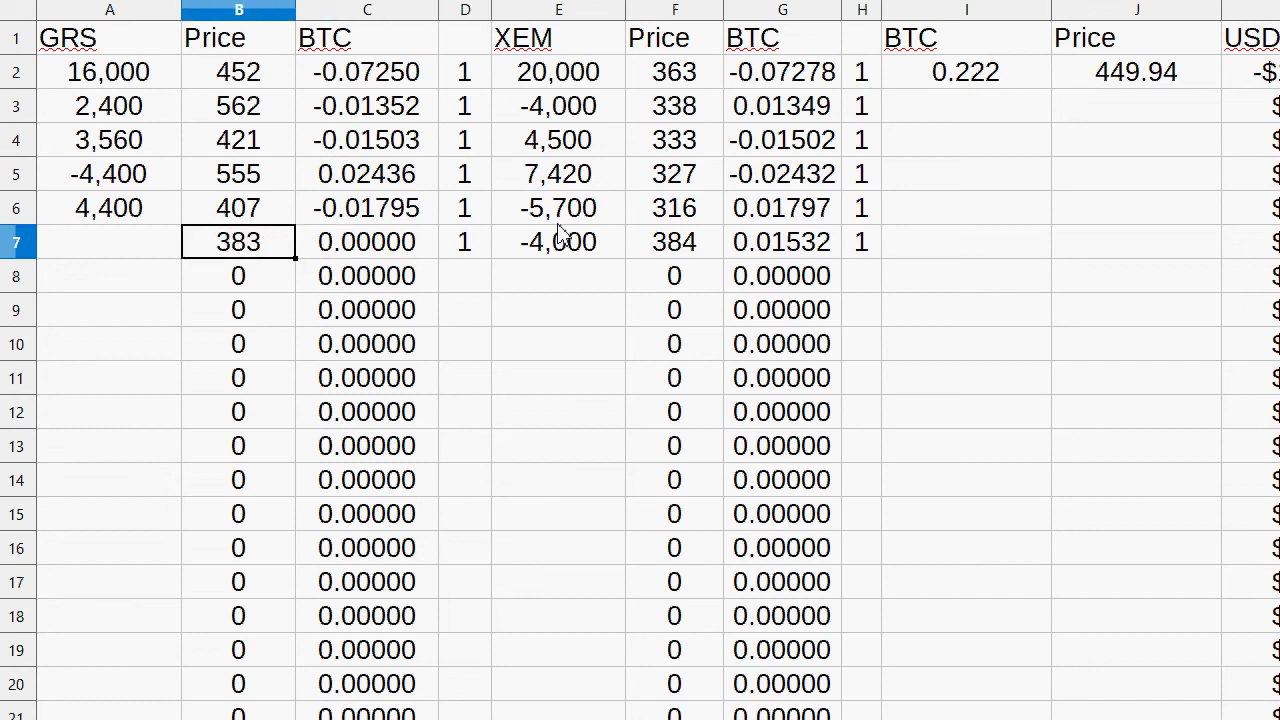
pyautogui.write('383')
pyautogui.hotkey('shift', 'Tab')
pyautogui.write('4400')
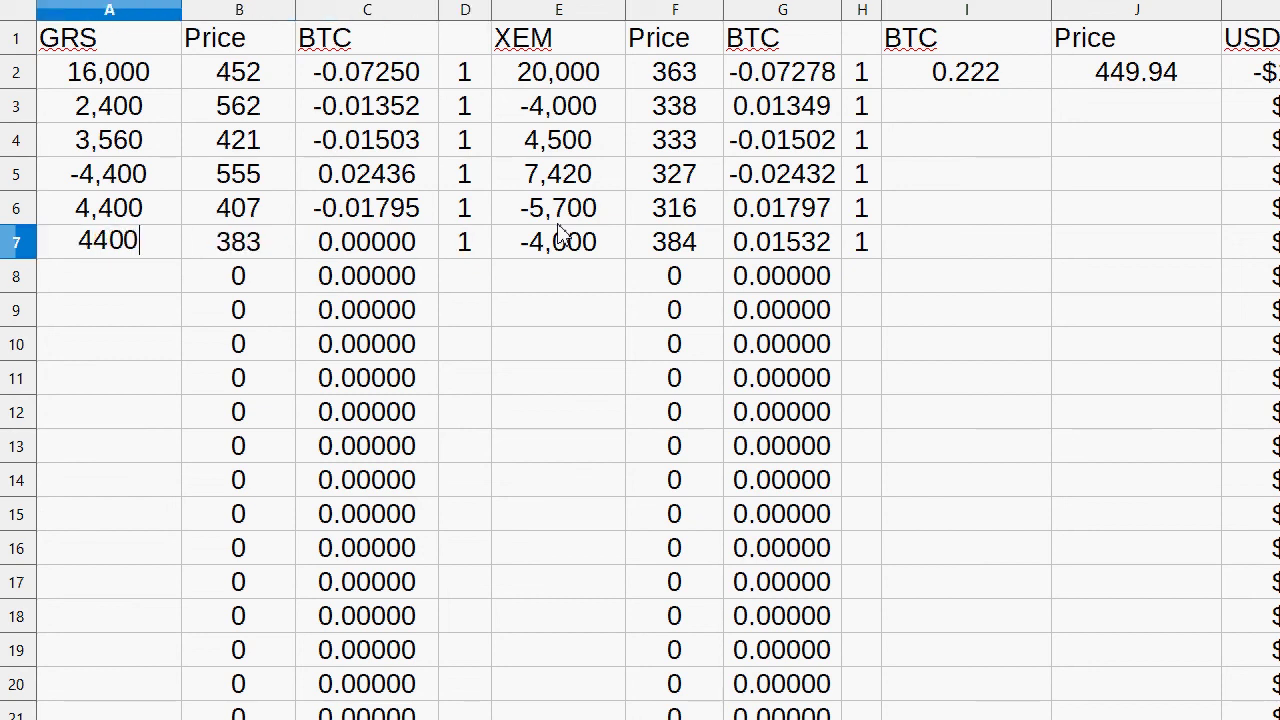
pyautogui.press('Return')
# Step: Try GRS amounts of 4000 and 4390 in trade row 7 to match the XEM trade's BTC value
pyautogui.press('Up')
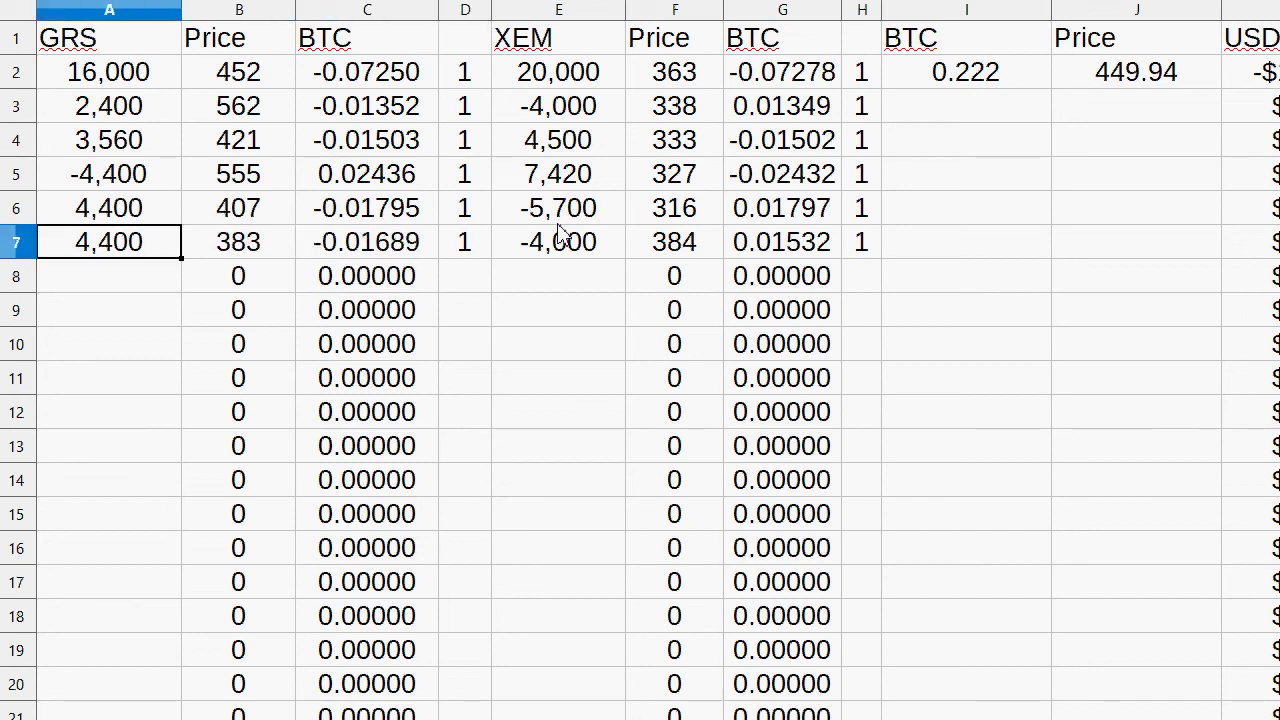
pyautogui.write('4000')
pyautogui.press('Return')
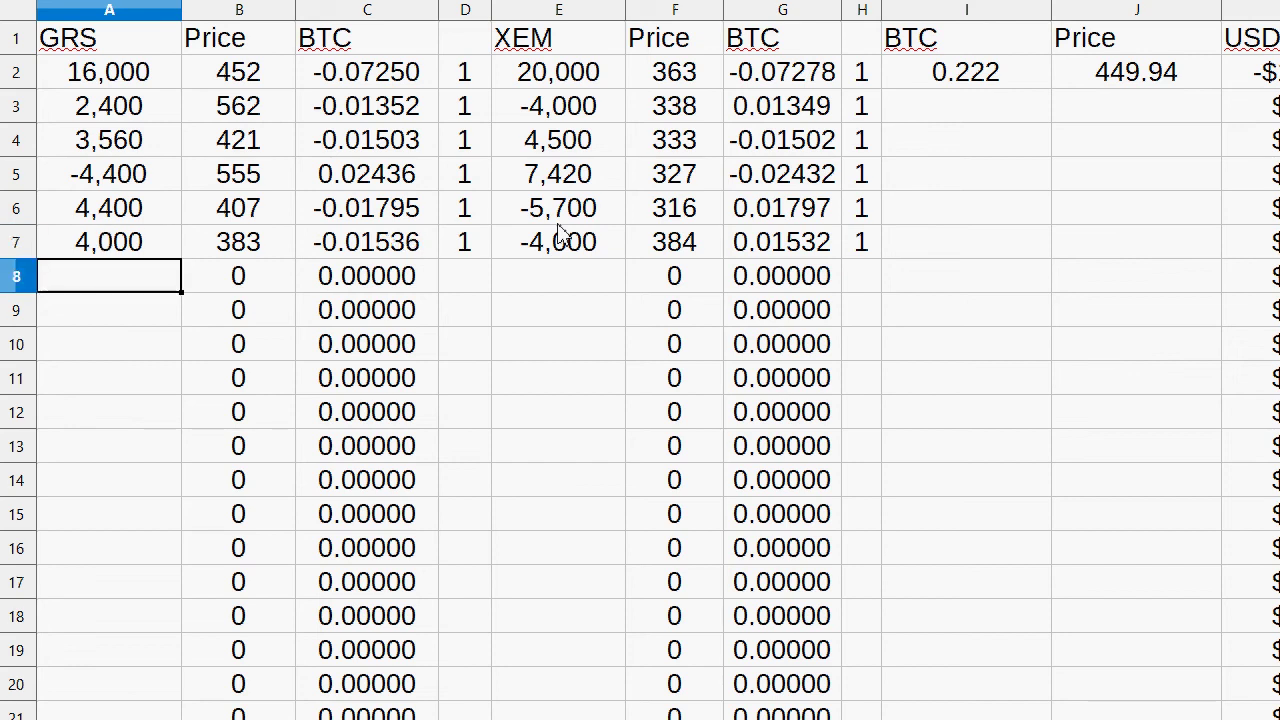
pyautogui.press('Up')
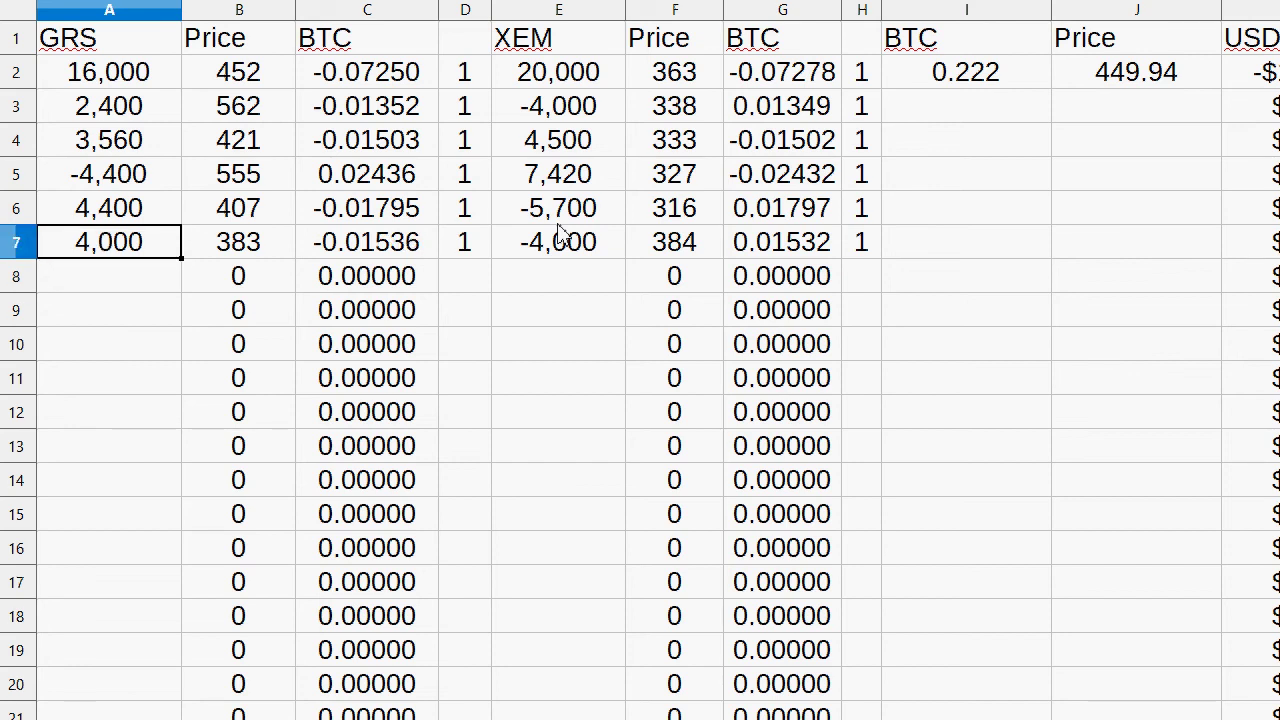
pyautogui.write('4390')
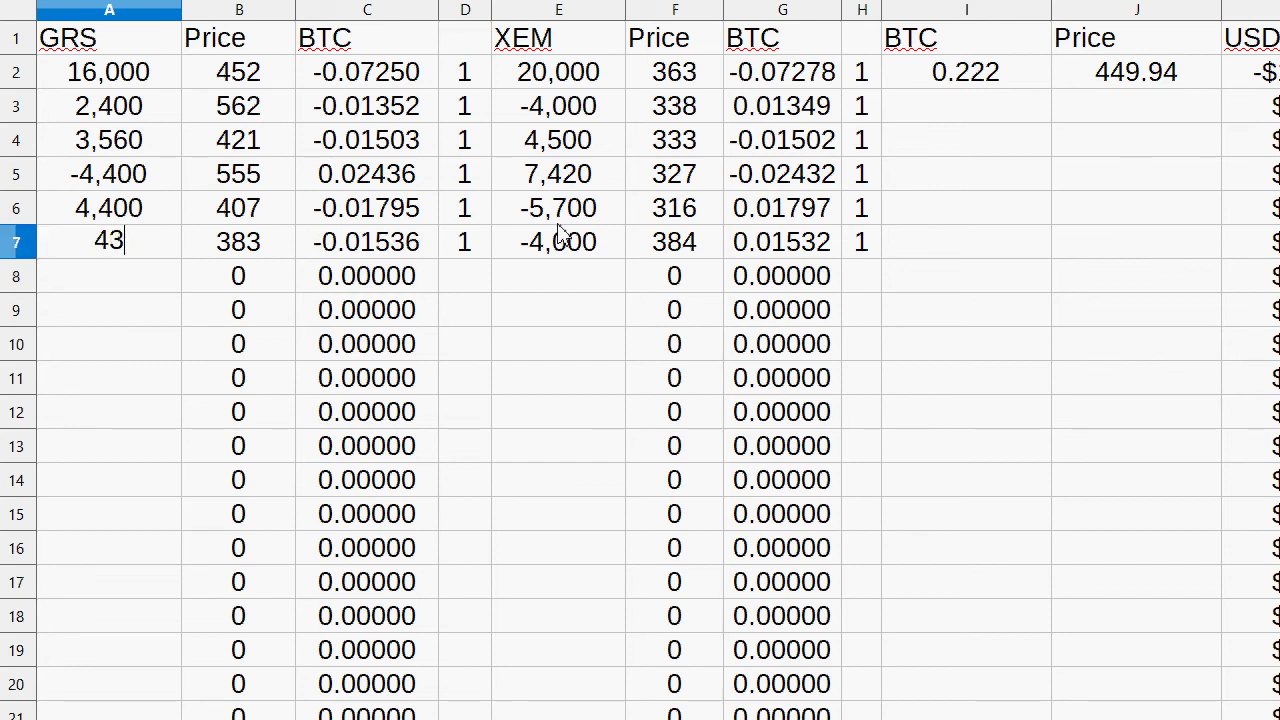
pyautogui.press('Return')
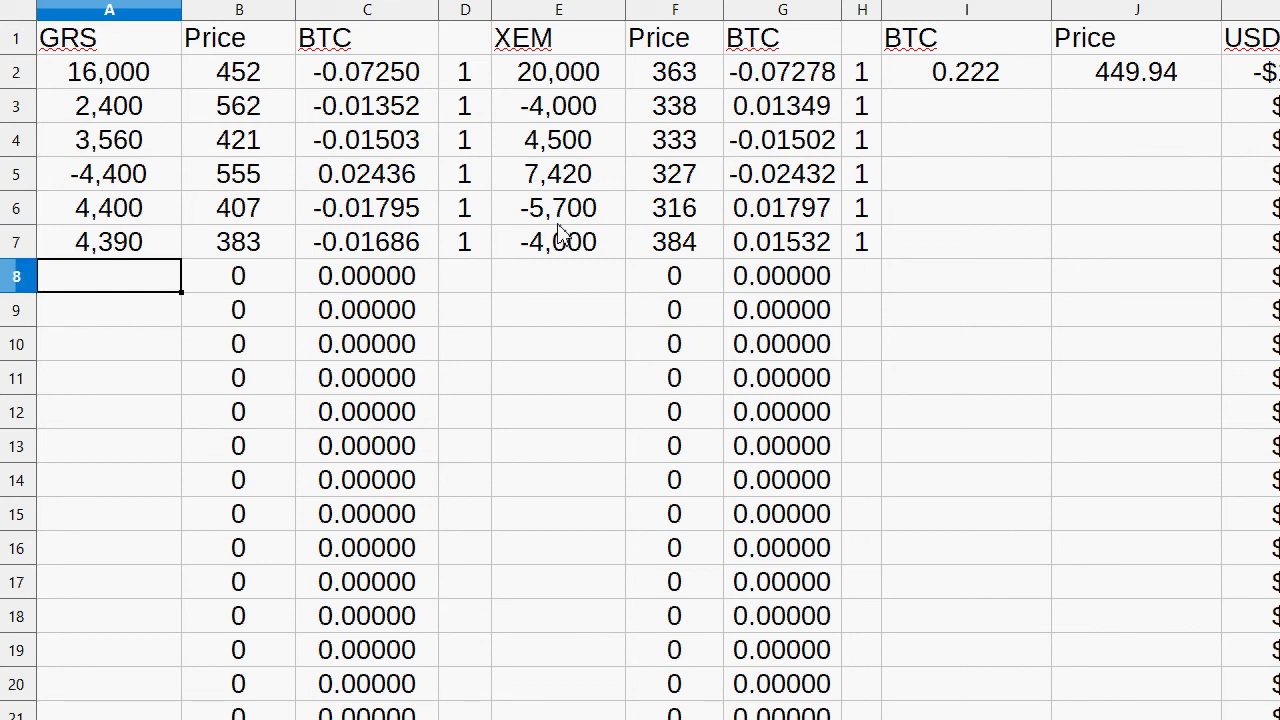
# Step: Undo the 4390 entry and set the GRS amount in trade row 7 to 3990
pyautogui.press('Up')
pyautogui.hotkey('ctrl', 'z')
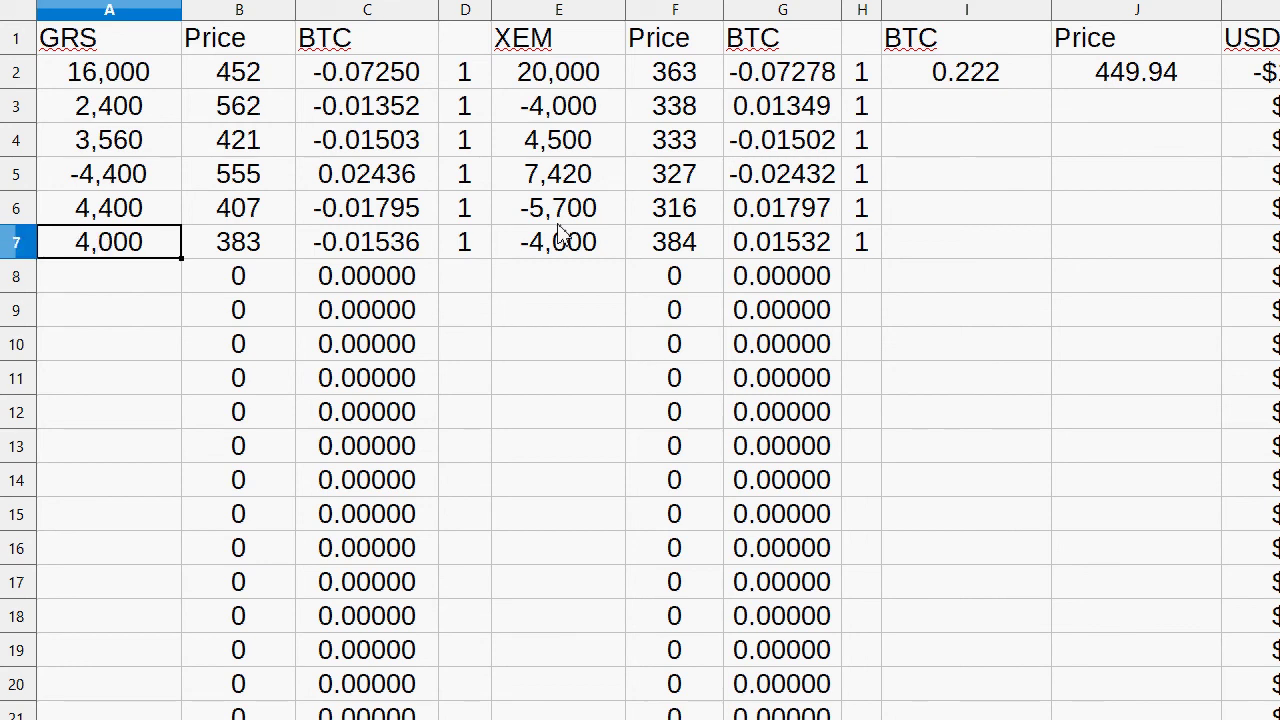
pyautogui.write('3990')
pyautogui.press('Return')
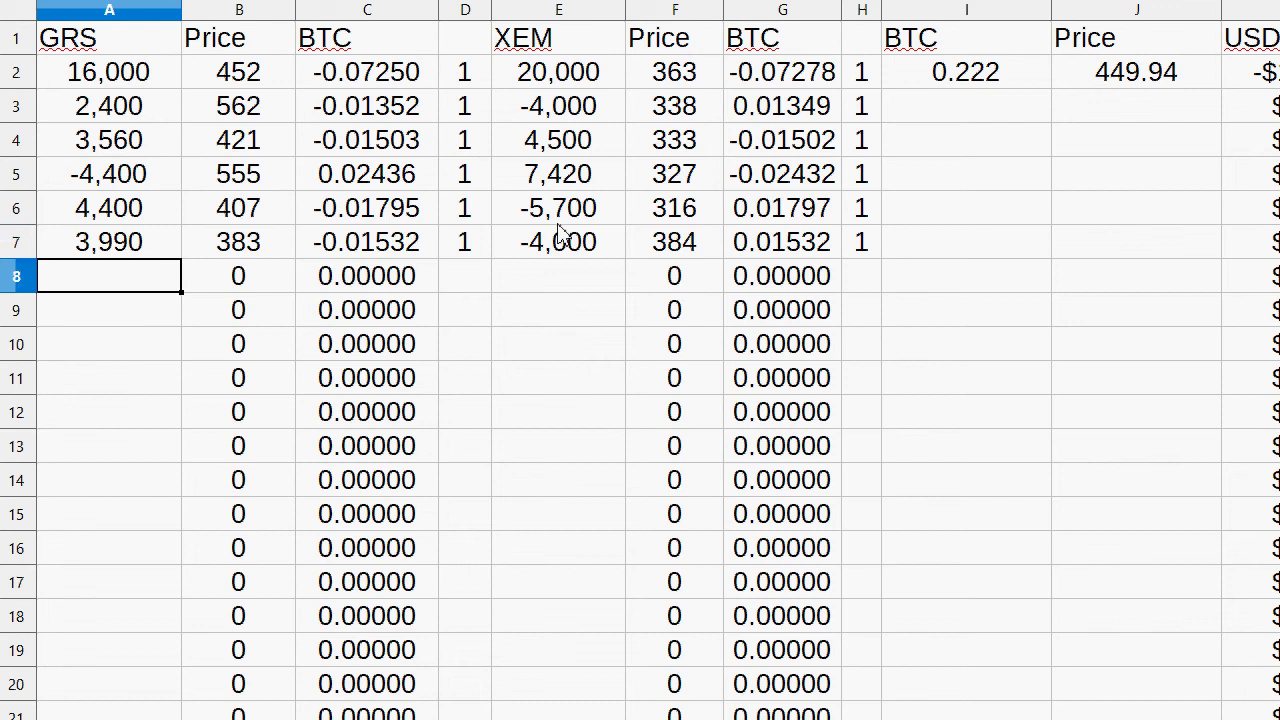
# Step: Review the GRS and XEM amounts, prices and BTC values across trade row 7
pyautogui.press('Up')
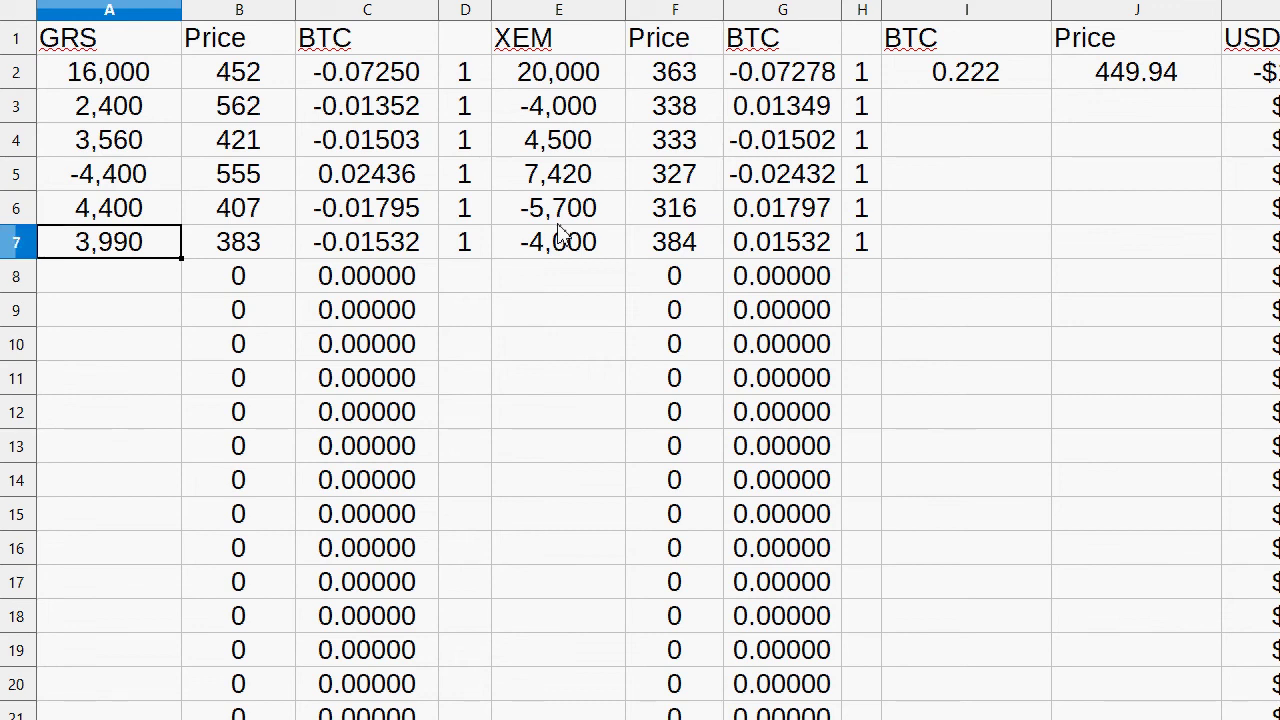
pyautogui.press('Right')
pyautogui.press('Right')
pyautogui.press('Right')
pyautogui.press('Right')
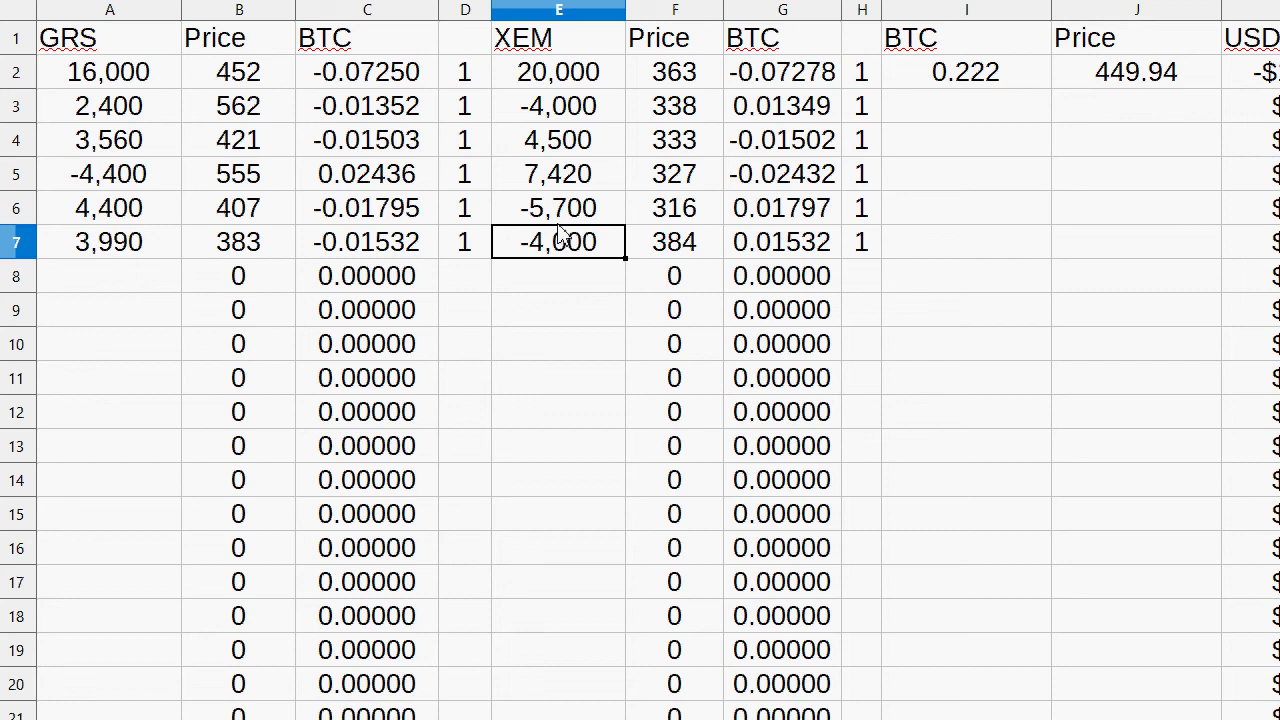
pyautogui.press('Right')
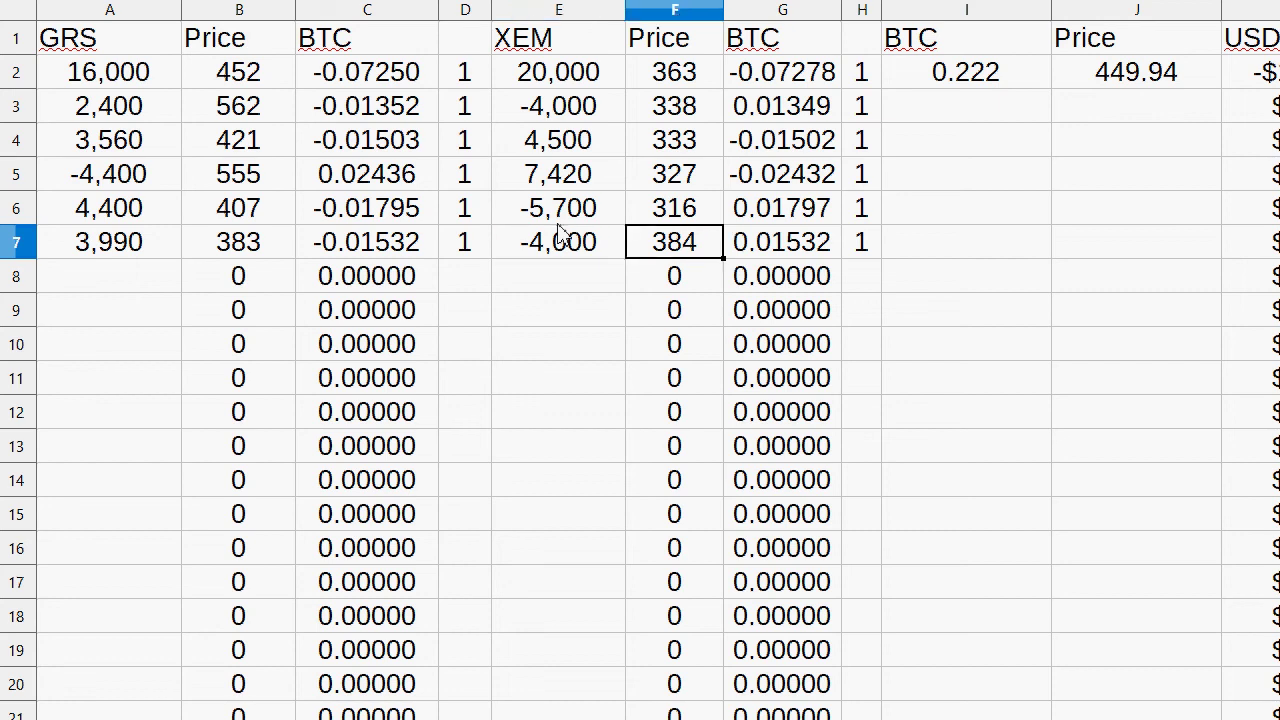
pyautogui.press('Left')
pyautogui.press('Left')
pyautogui.press('Left')
pyautogui.press('Right')
pyautogui.press('Left')
pyautogui.press('Left')
pyautogui.press('Left')
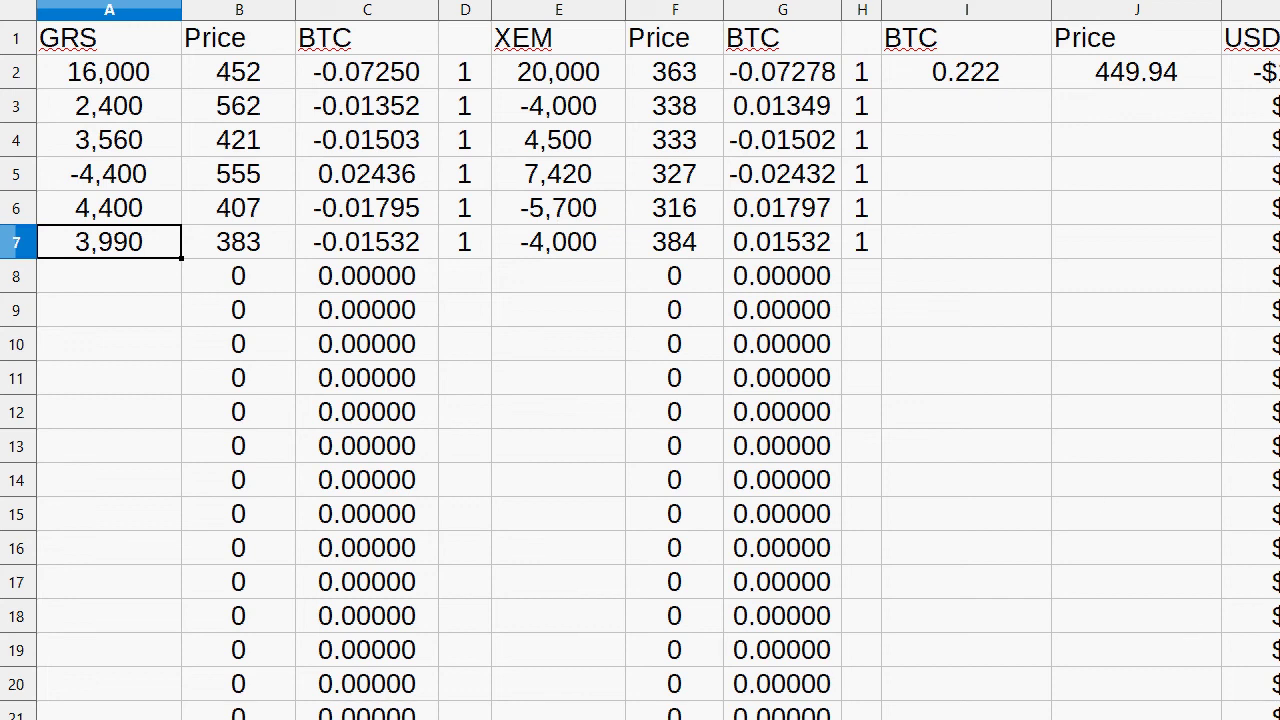
# Step: Review the USD and BTC totals on the summary, and enter 1 in A26 to load the next price history row
pyautogui.hotkey('ctrl', 'pageup')
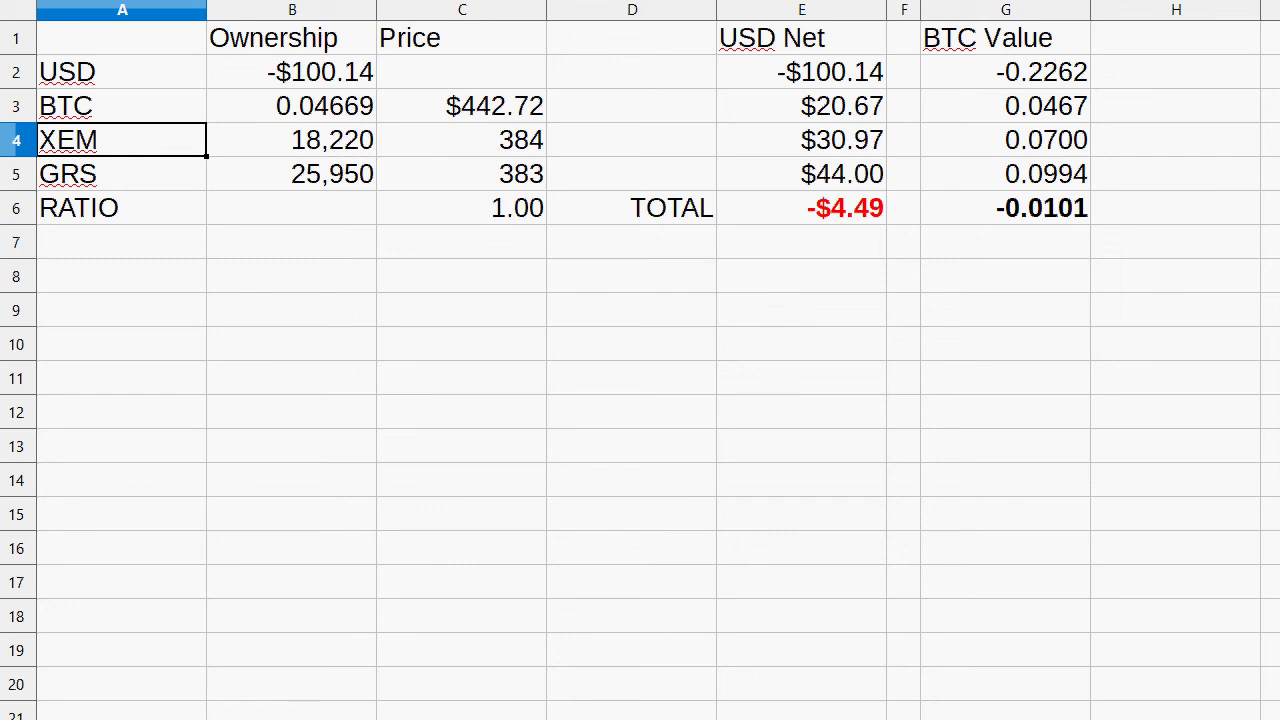
pyautogui.moveTo(800, 207); pyautogui.dragTo(1005, 207)
pyautogui.hotkey('ctrl', 'c')
pyautogui.hotkey('ctrl', 'pagedown')
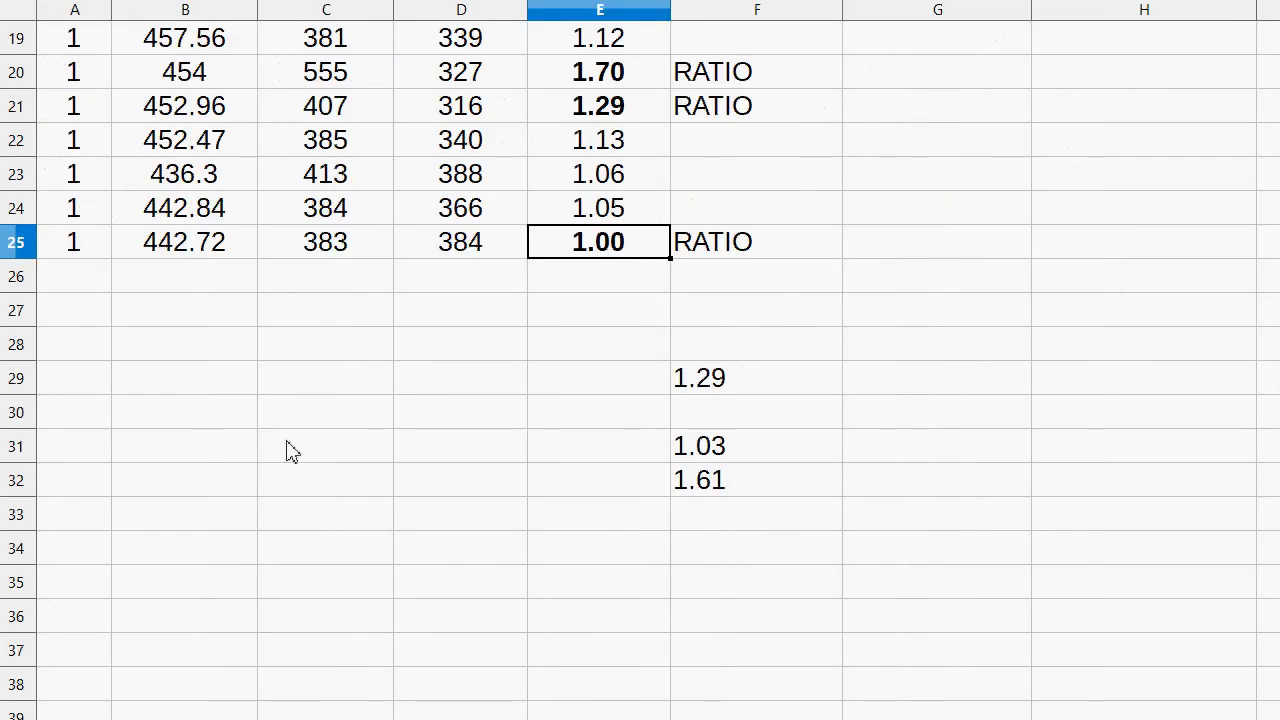
pyautogui.click(95, 282)
pyautogui.press('Return')
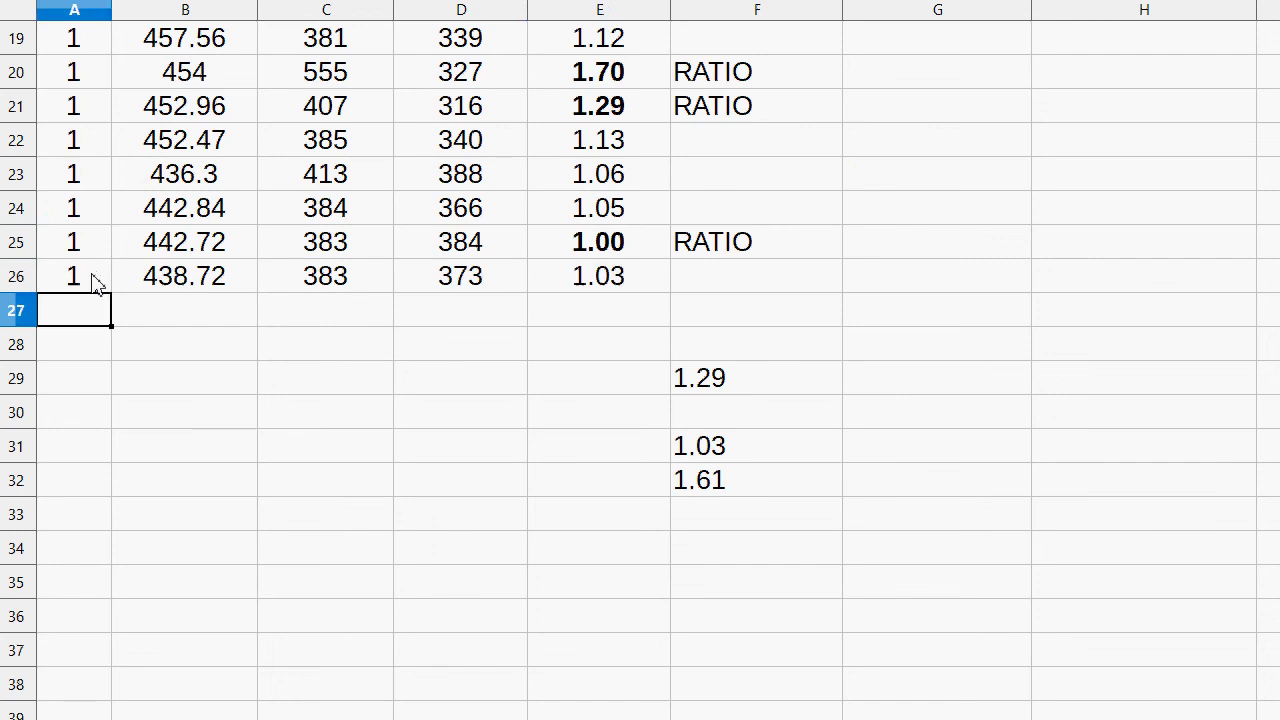
# Step: Check the ratio calculated for price history row 26
pyautogui.press('Right')
pyautogui.press('Right')
pyautogui.press('Right')
pyautogui.press('Right')
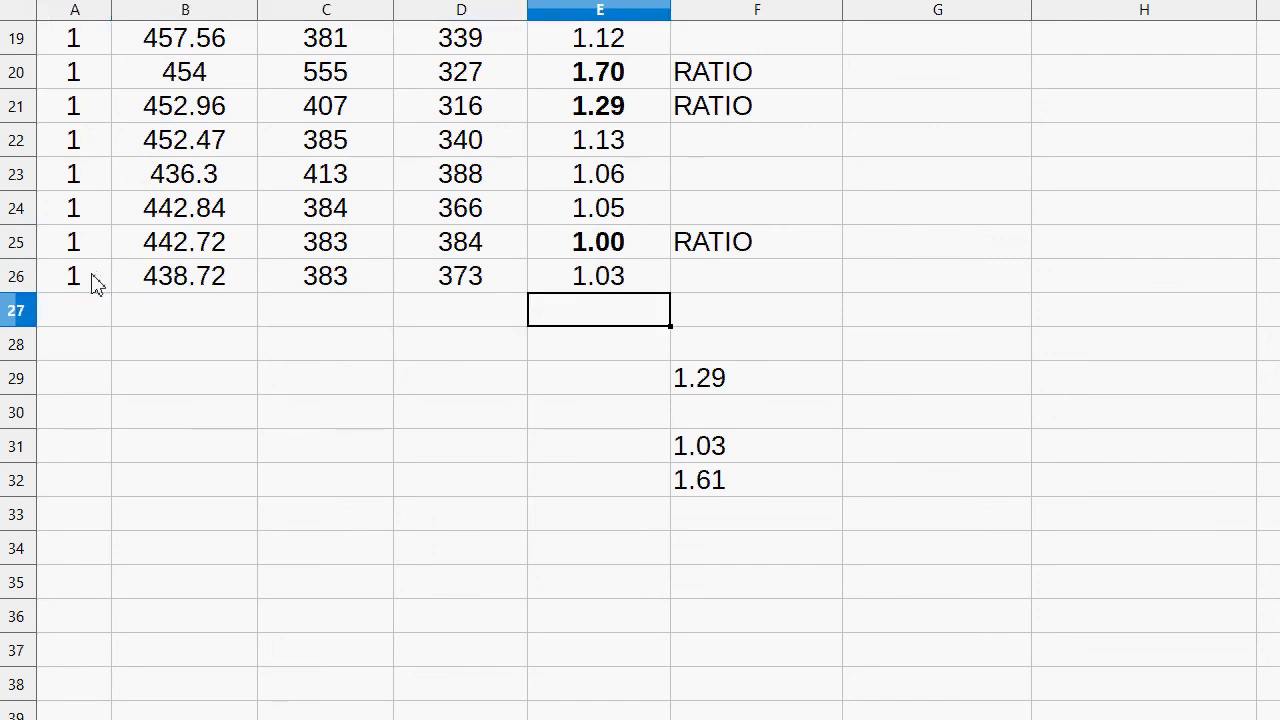
pyautogui.press('Left')
pyautogui.press('Left')
pyautogui.press('Left')
pyautogui.press('Left')
# Step: Enter 1 in column A of rows 27 through 35, loading the price history one row at a time
pyautogui.write('1')
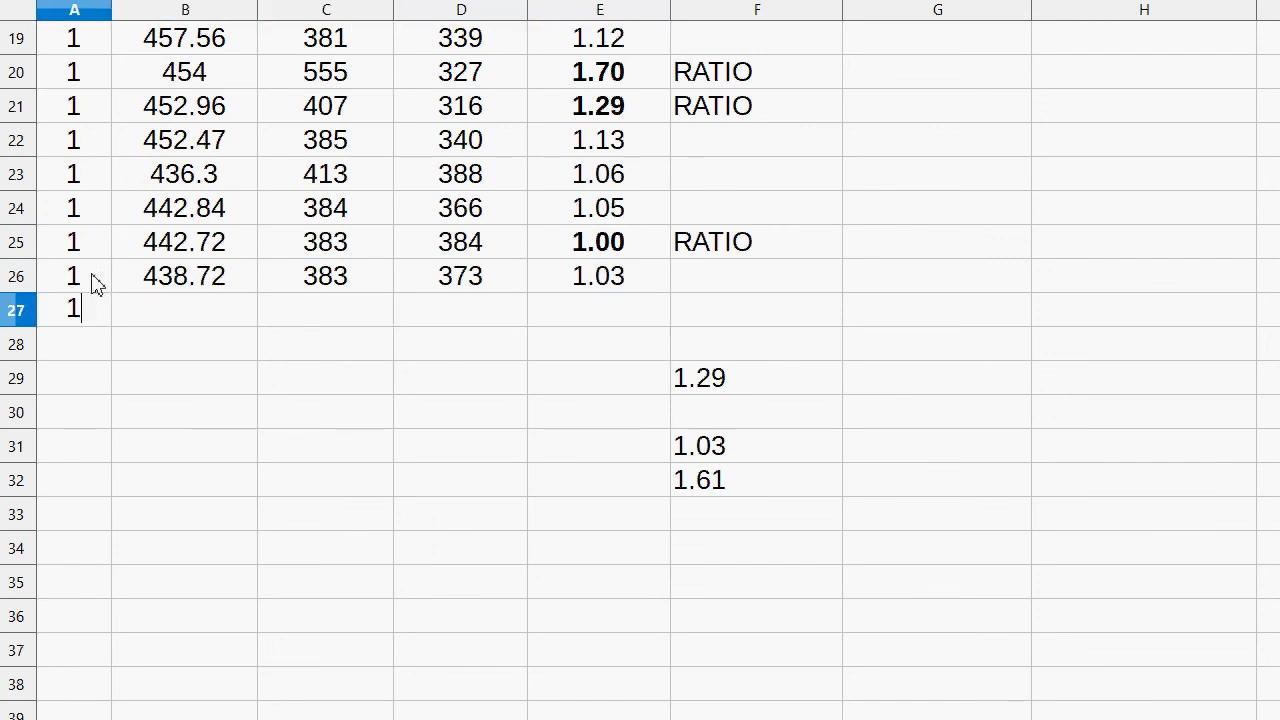
pyautogui.press('Return')
pyautogui.write('1')
pyautogui.press('Return')
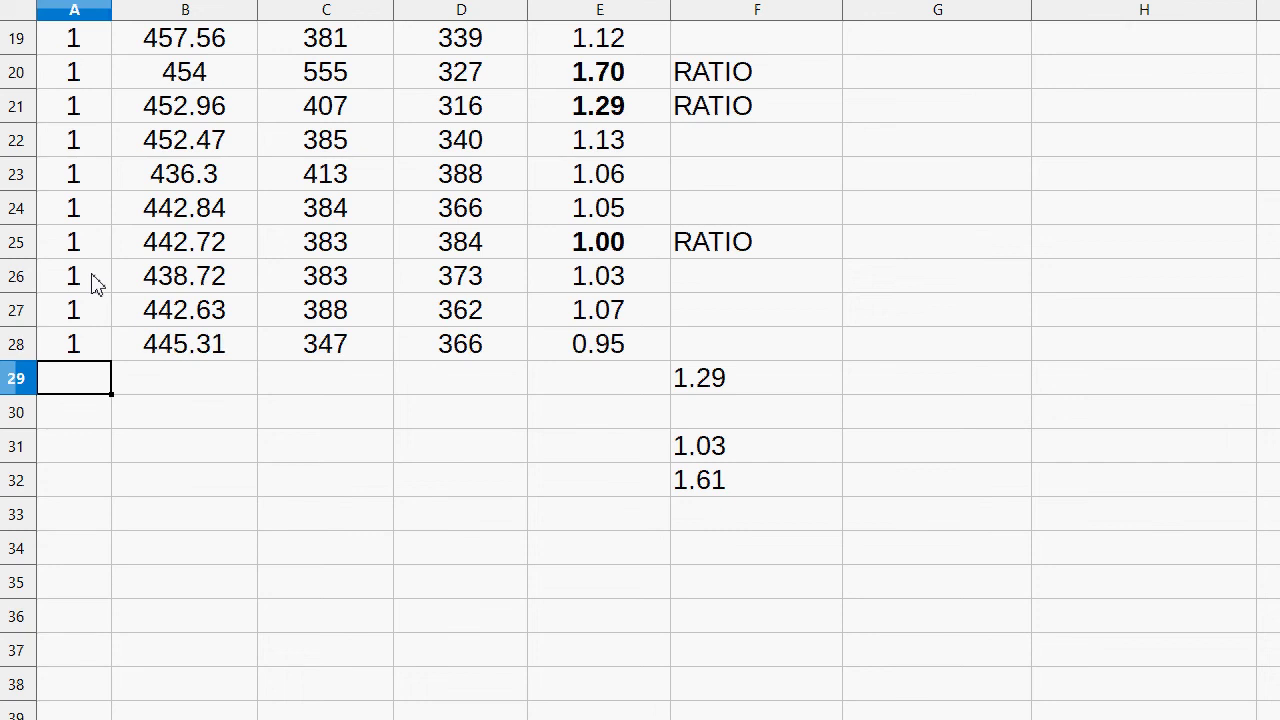
pyautogui.write('1')
pyautogui.press('Return')
pyautogui.write('1')
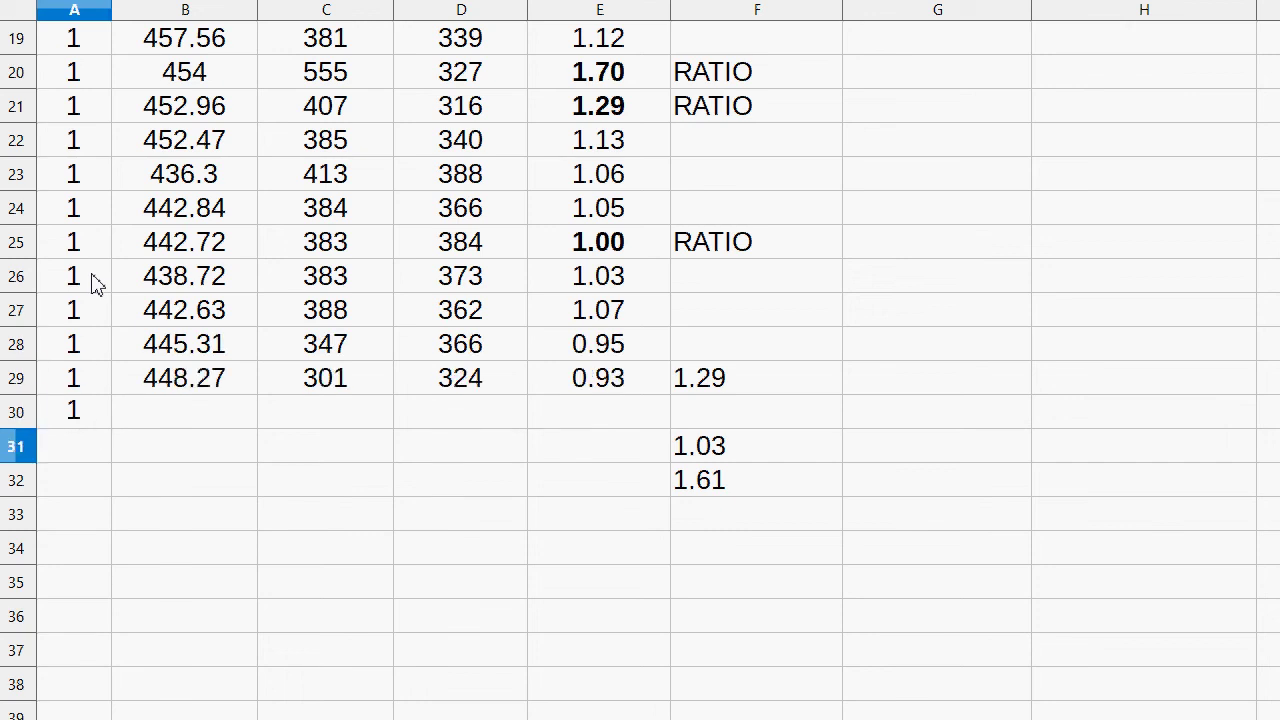
pyautogui.press('Return')
pyautogui.write('1')
pyautogui.press('Return')
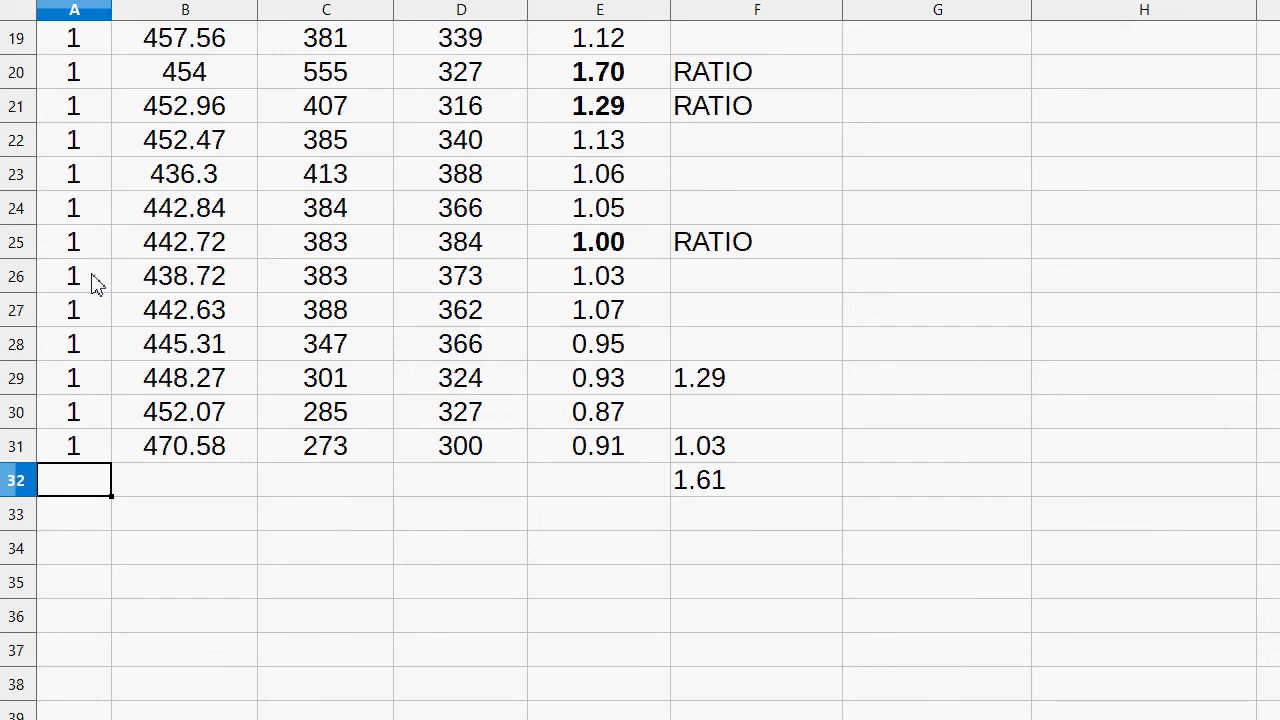
pyautogui.write('1')
pyautogui.press('Return')
pyautogui.write('1')
pyautogui.press('Return')
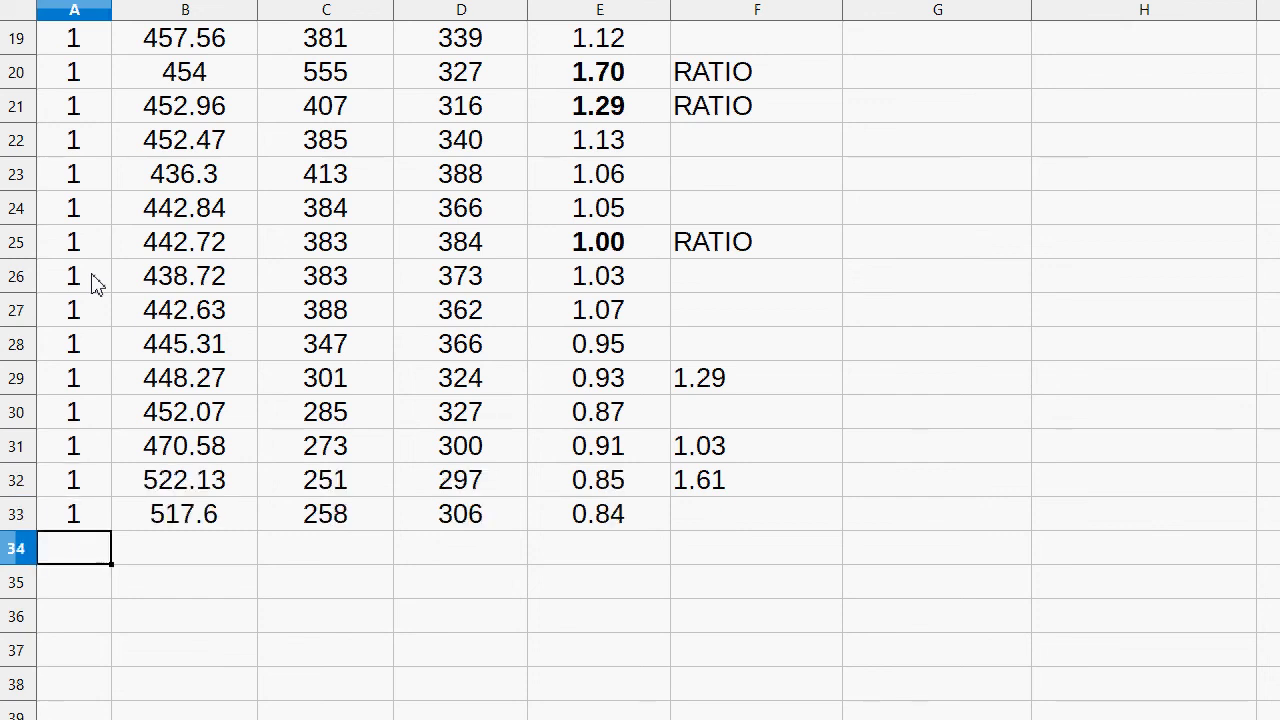
pyautogui.write('1')
pyautogui.press('Return')
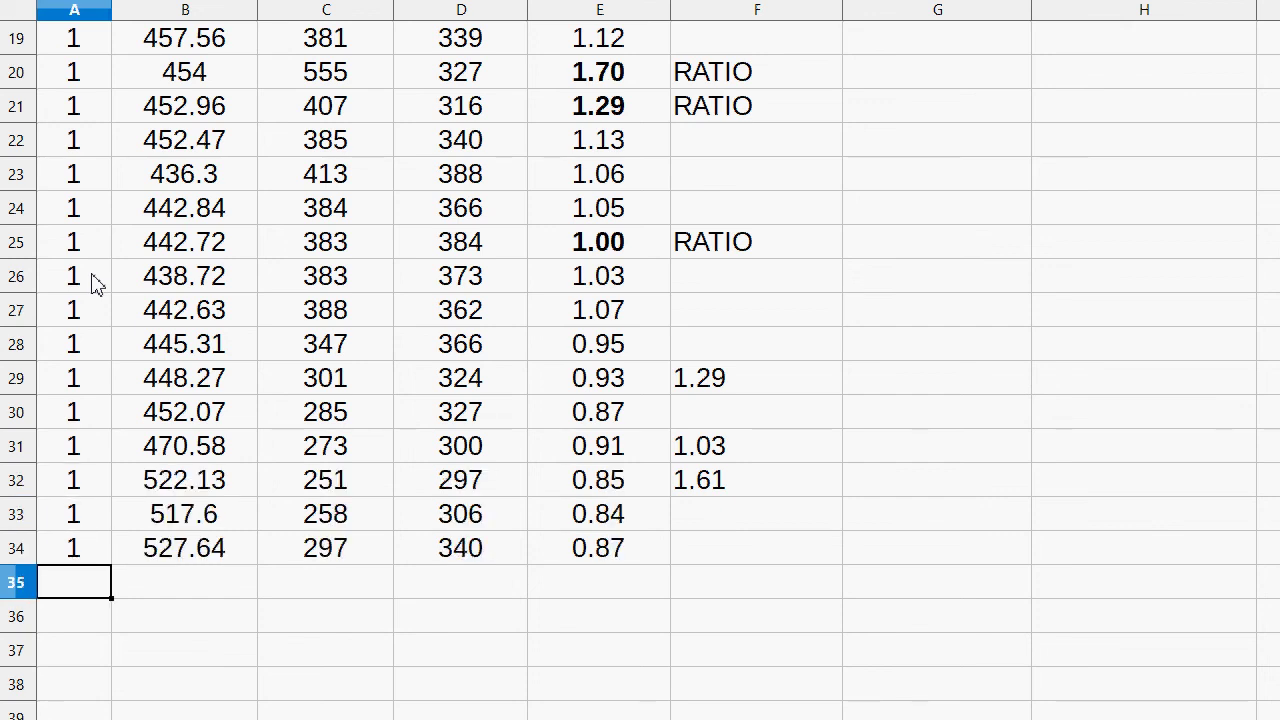
pyautogui.write('1')
pyautogui.press('Return')
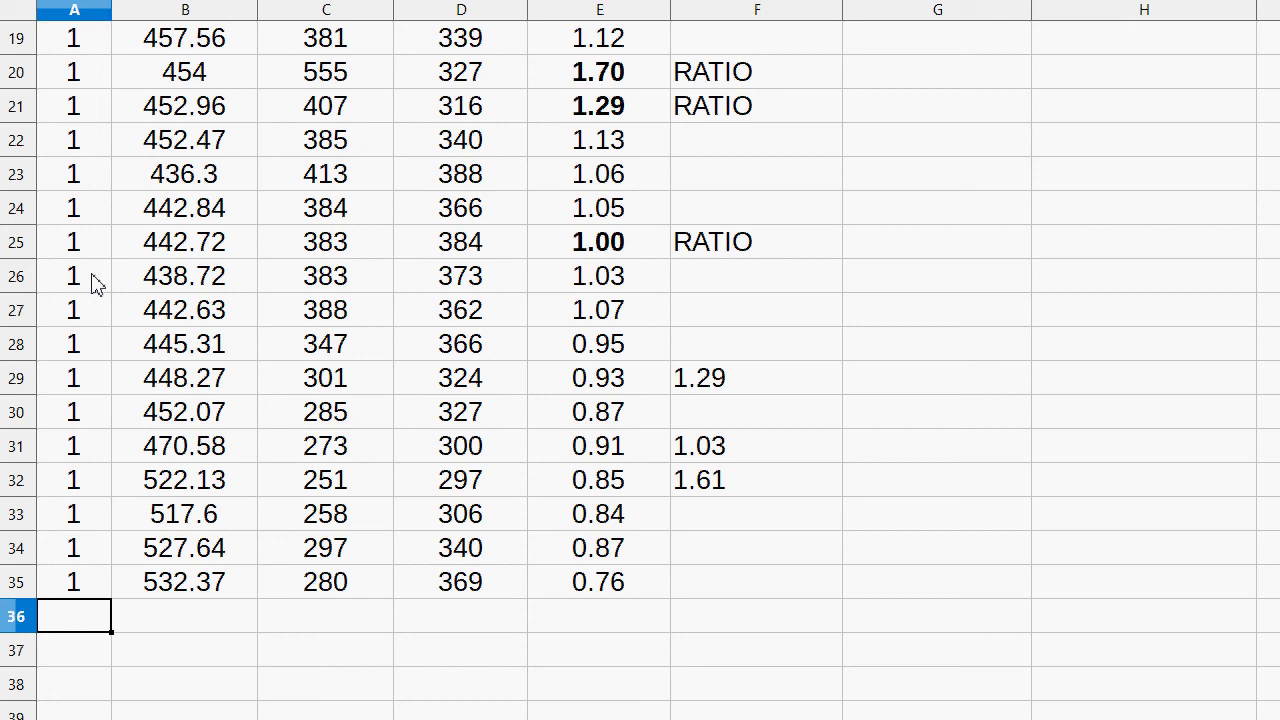
# Step: Mark price history row 35 as RATIO in F35 and make its ratio in E35 bold
pyautogui.press('Right')
pyautogui.press('Right')
pyautogui.press('Right')
pyautogui.press('Right')
pyautogui.press('Right')
pyautogui.press('Up')
pyautogui.write('R')
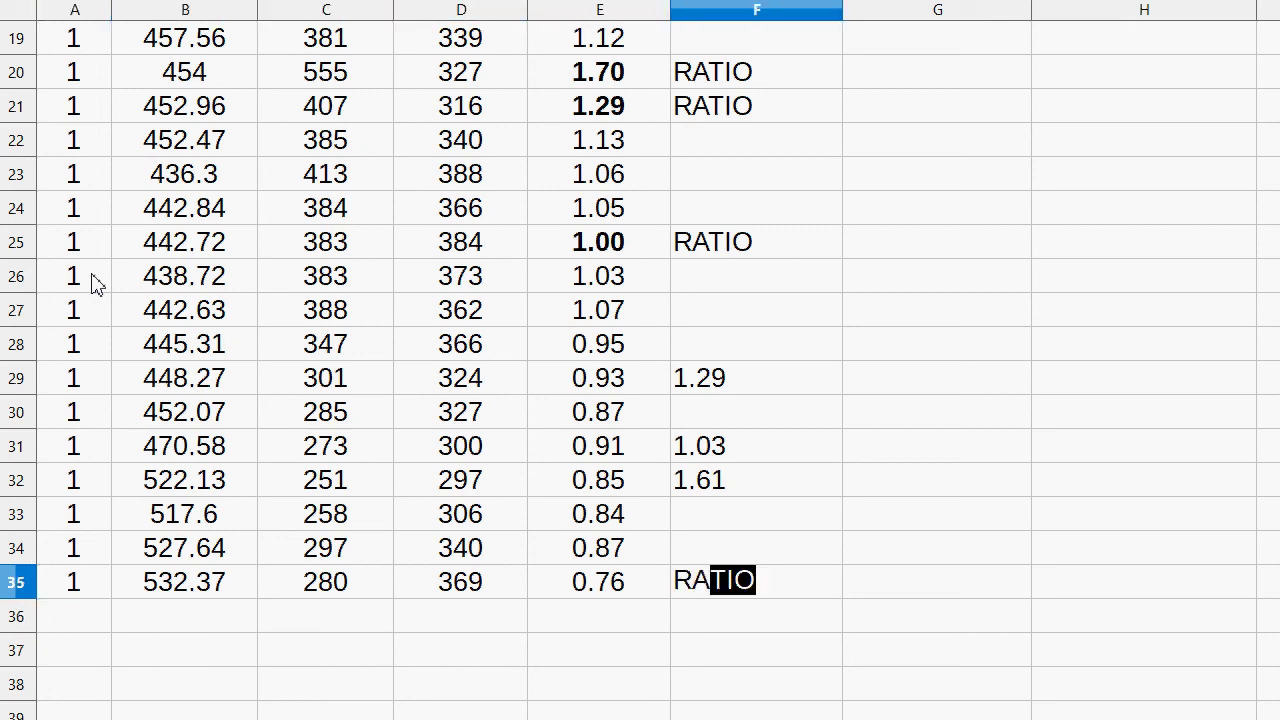
pyautogui.write('A')
pyautogui.press('Return')
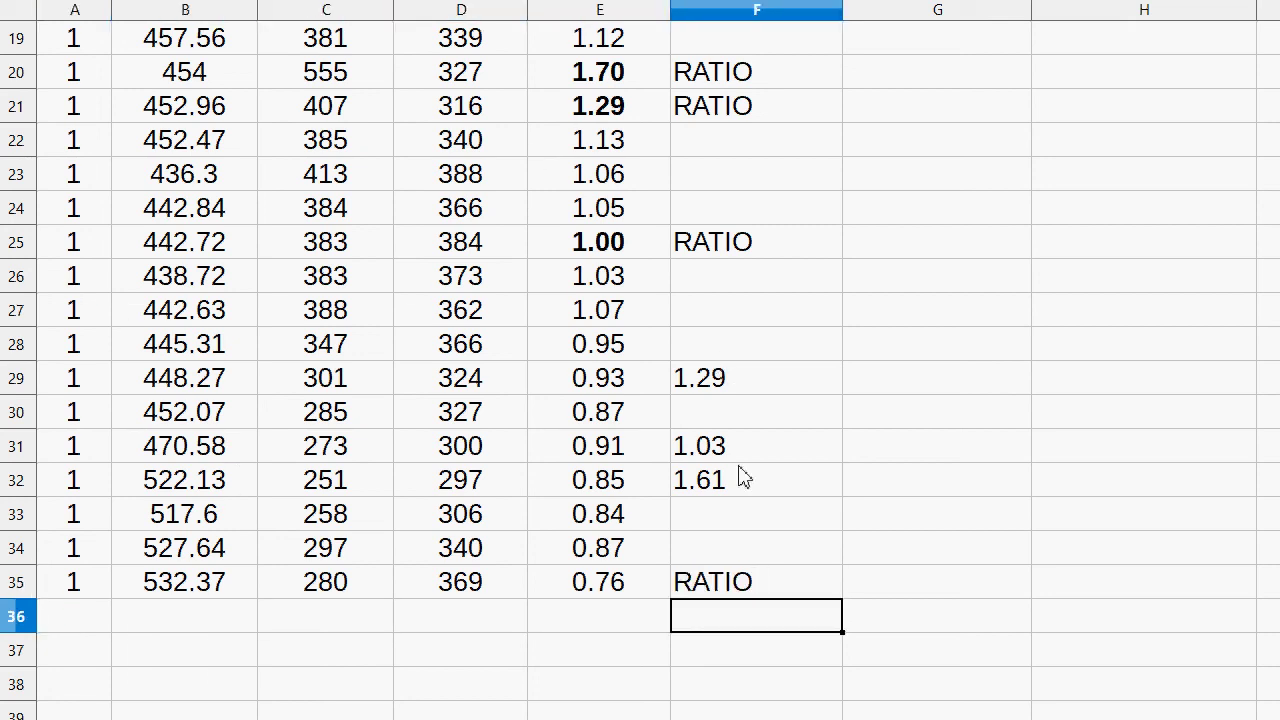
pyautogui.click(630, 583)
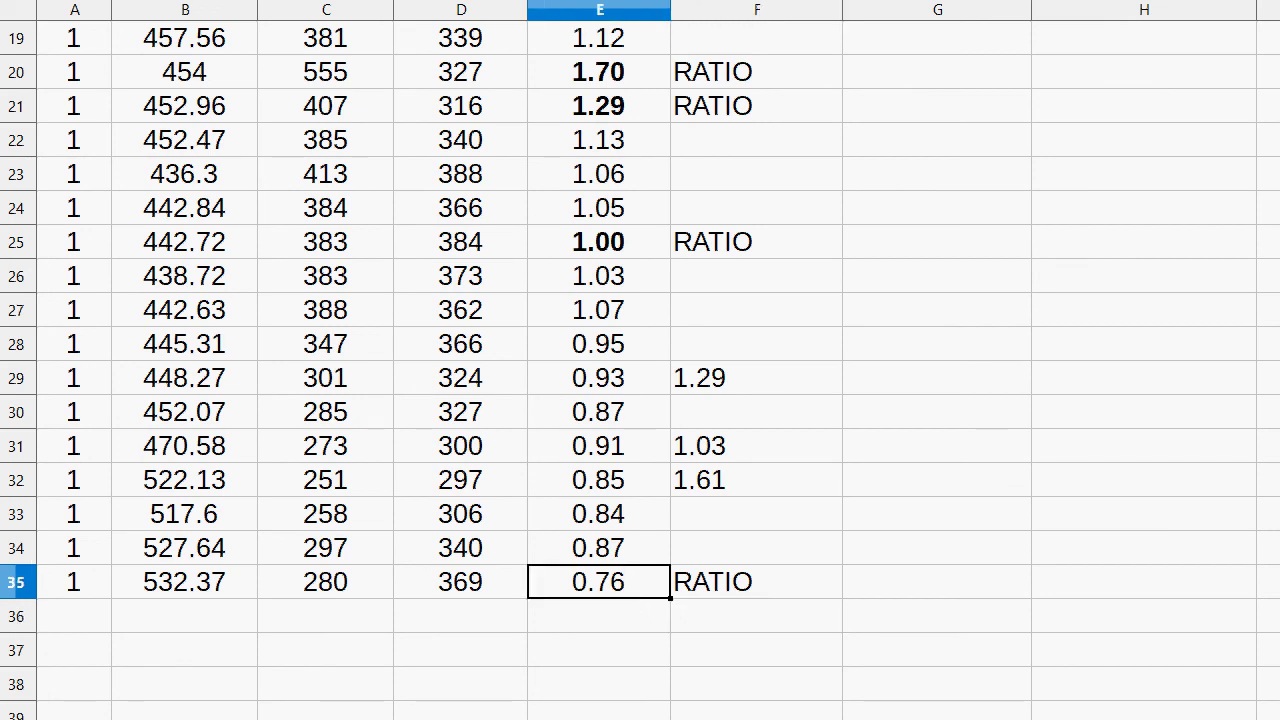
pyautogui.hotkey('ctrl', 'b')
# Step: Compare the GRS and XEM price movements in columns C and D between rows 25 and 35
pyautogui.moveTo(440, 592); pyautogui.dragTo(481, 259)
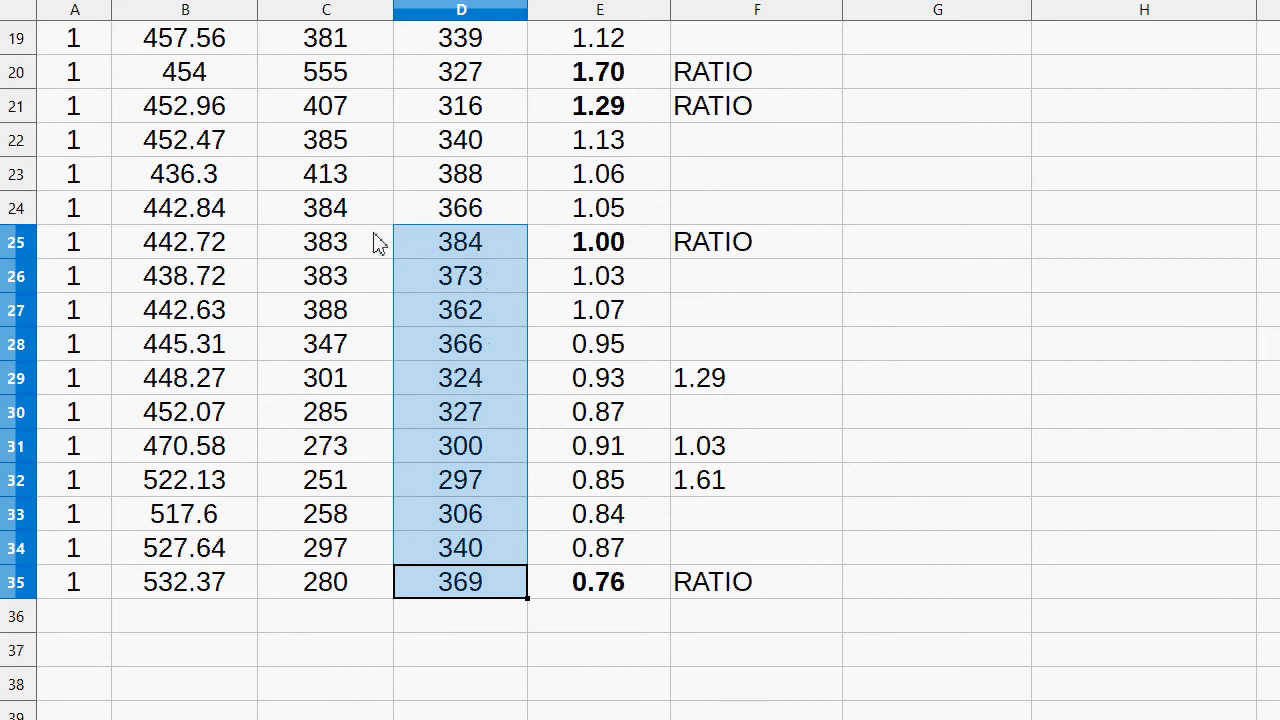
pyautogui.moveTo(380, 244); pyautogui.dragTo(378, 590)
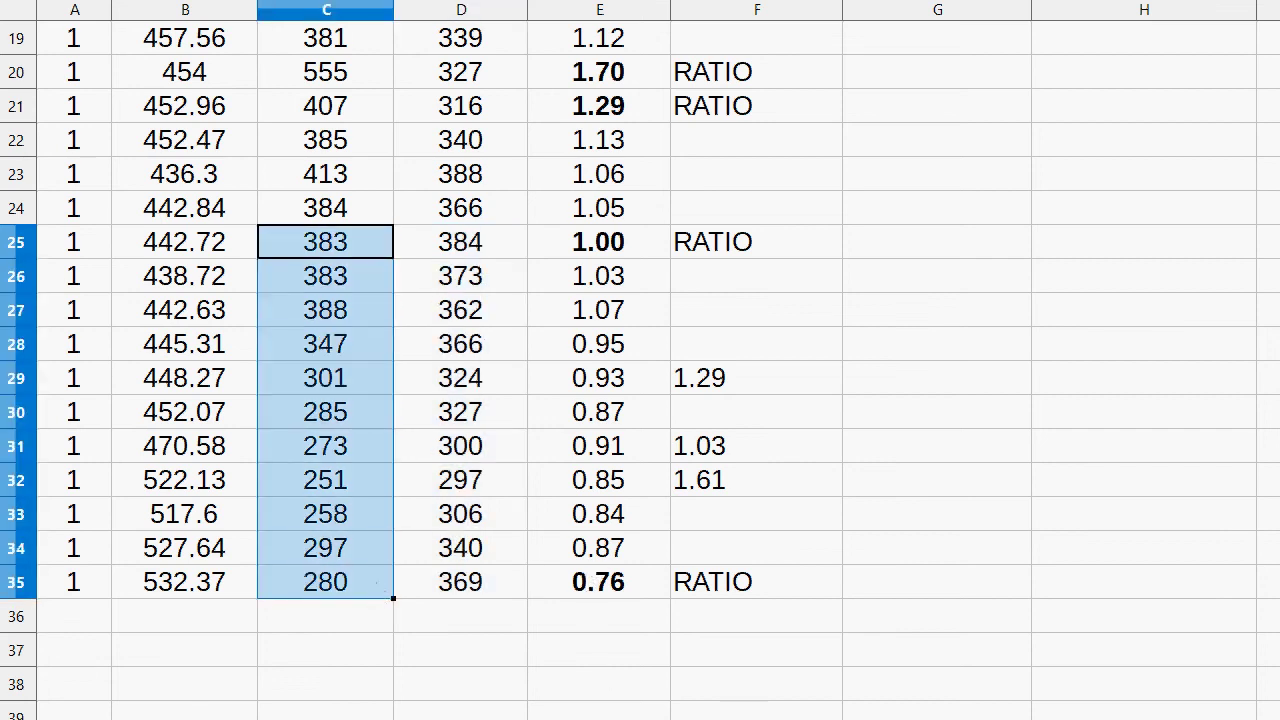
pyautogui.click(488, 248)
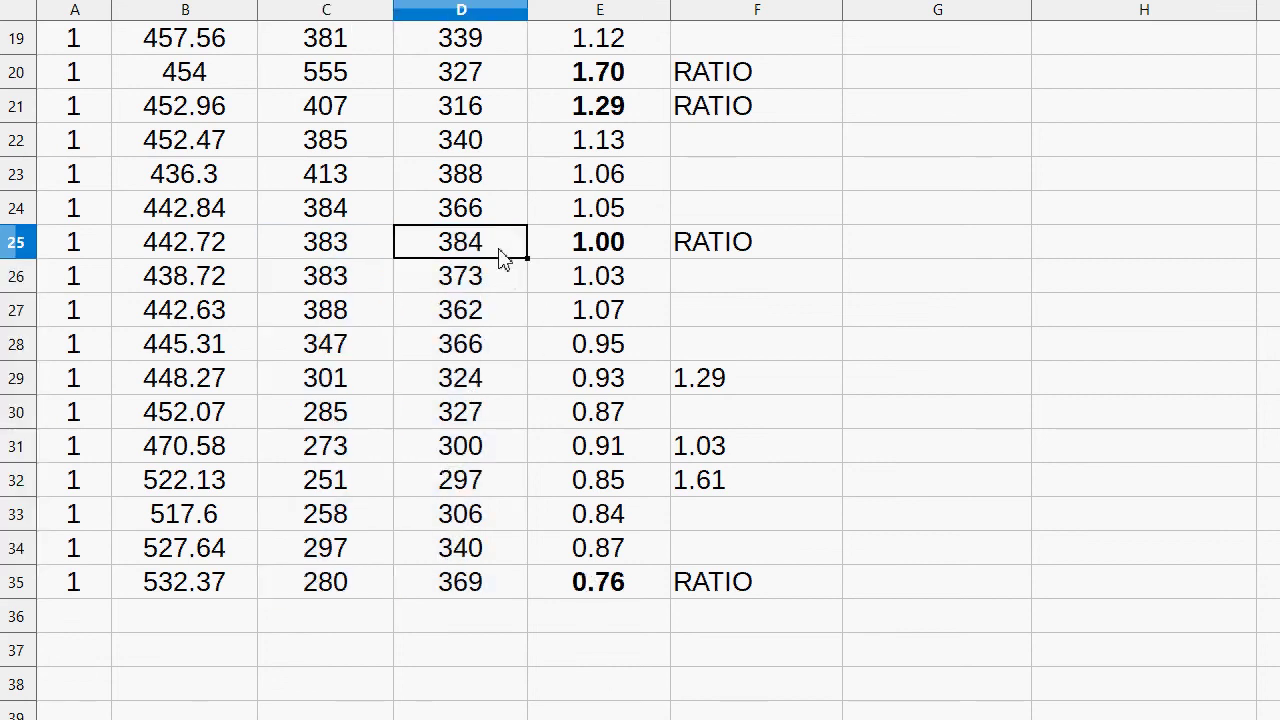
pyautogui.keyDown('shift'); pyautogui.click(520, 592); pyautogui.keyUp('shift')
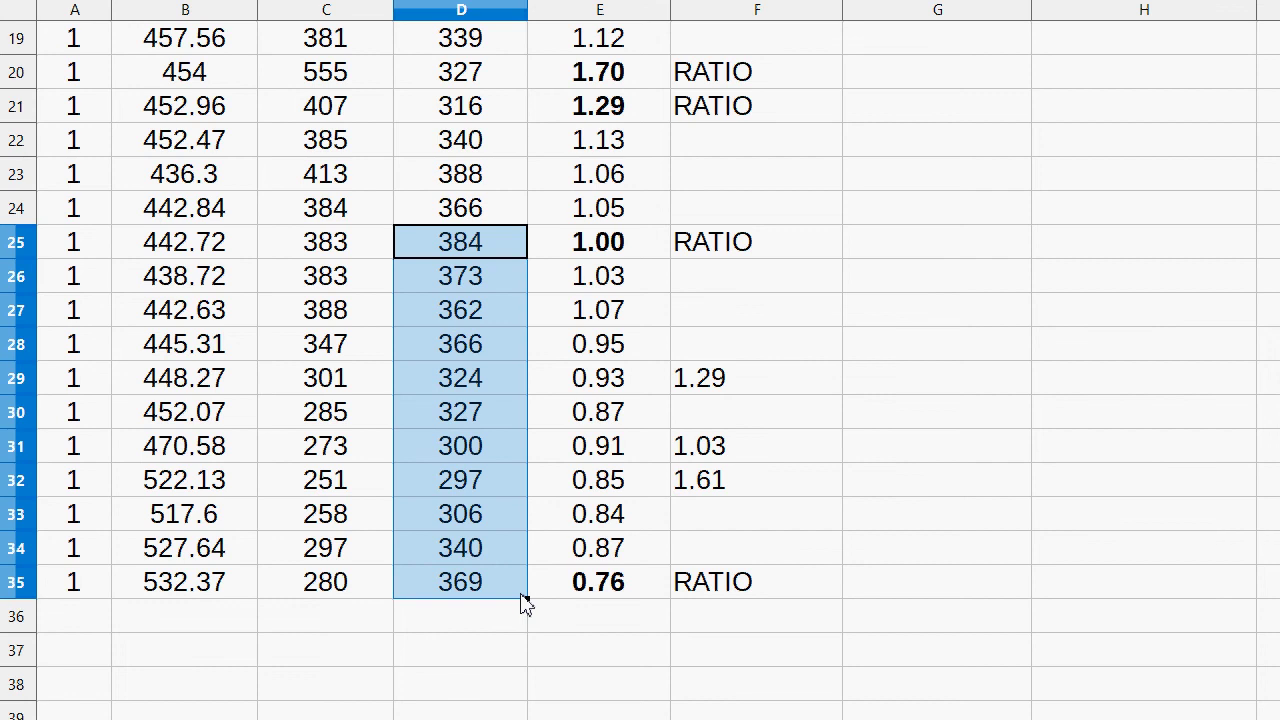
pyautogui.moveTo(309, 242); pyautogui.dragTo(466, 591)
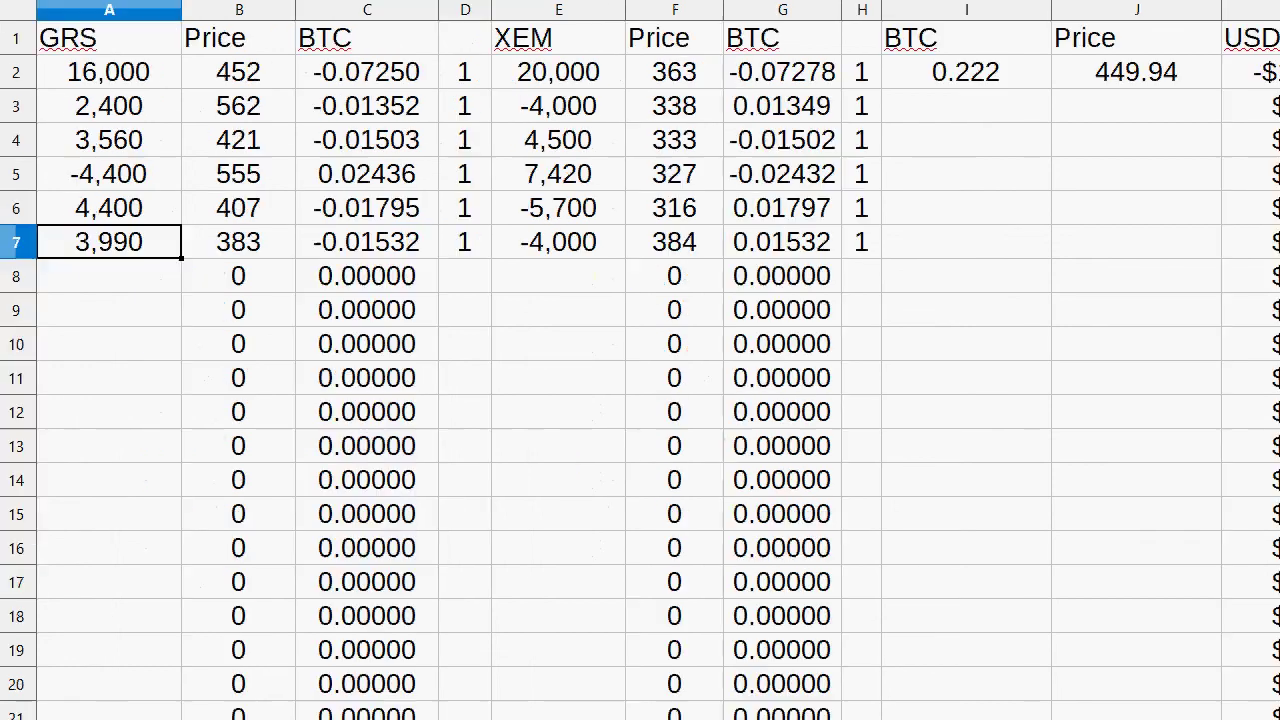
# Step: In trade row 8, enter 1 in H8 and set the XEM price to 369
pyautogui.click(872, 278)
pyautogui.write('1')
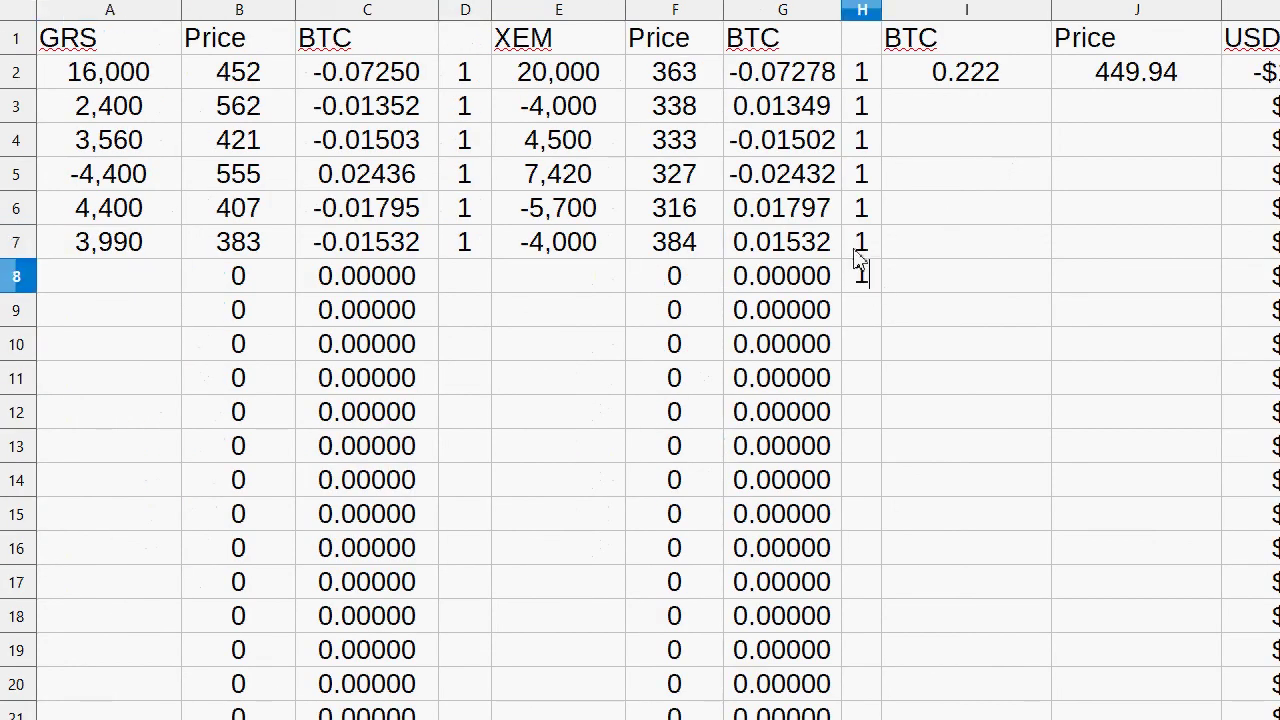
pyautogui.press('Left')
pyautogui.press('Left')
pyautogui.write('369')
pyautogui.press('Left')
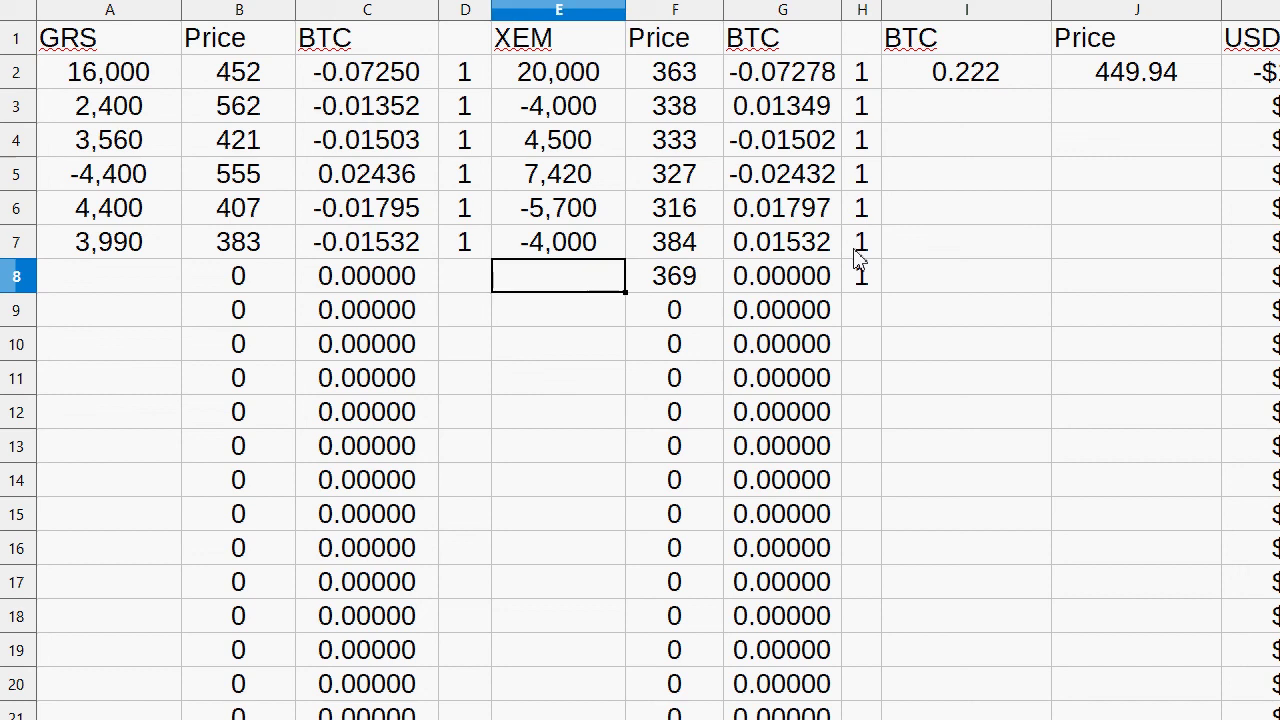
# Step: In trade row 8, enter 1 in D8 and set the GRS price to 280
pyautogui.press('Left')
pyautogui.press('Left')
pyautogui.press('Right')
pyautogui.write('1')
pyautogui.press('Left')
pyautogui.press('Left')
pyautogui.write('280')
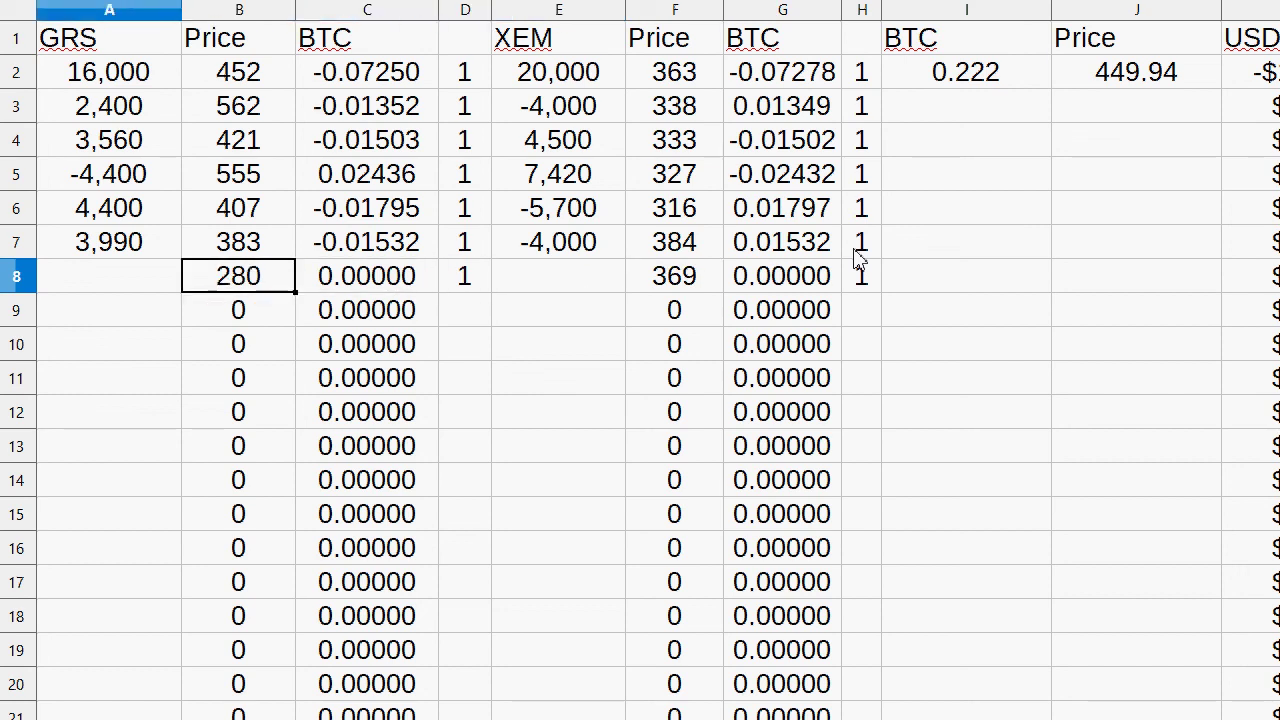
pyautogui.press('Left')
pyautogui.press('Right')
pyautogui.write('280')
pyautogui.press('Return')
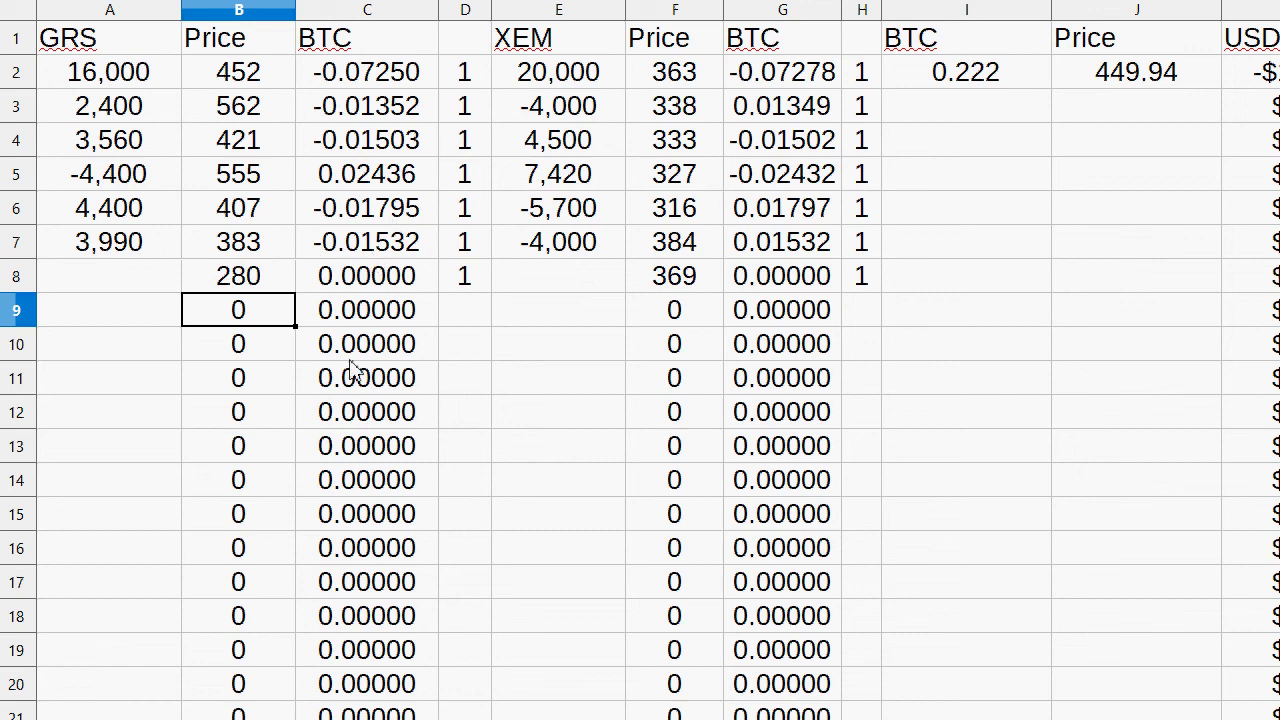
# Step: Check the current holdings on the summary, and enter -3,700 as the XEM amount in trade row 8
pyautogui.hotkey('ctrl', 'pageup')
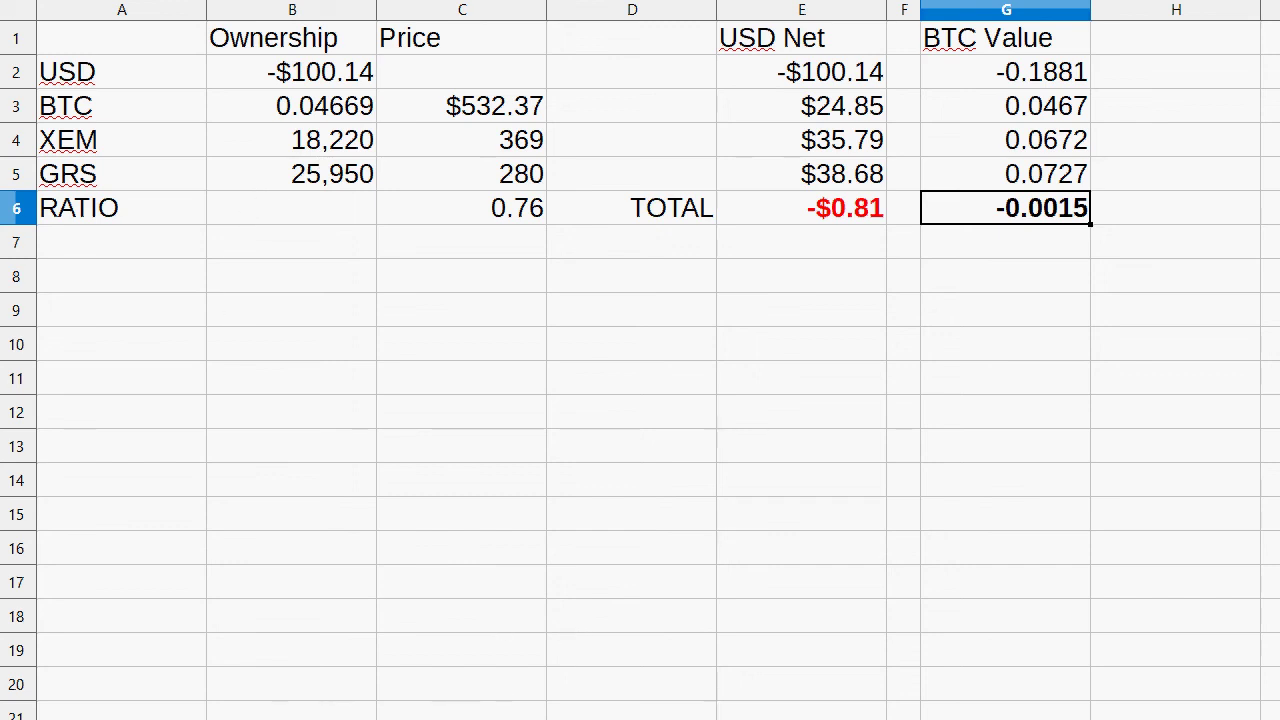
pyautogui.hotkey('ctrl', 'pagedown')
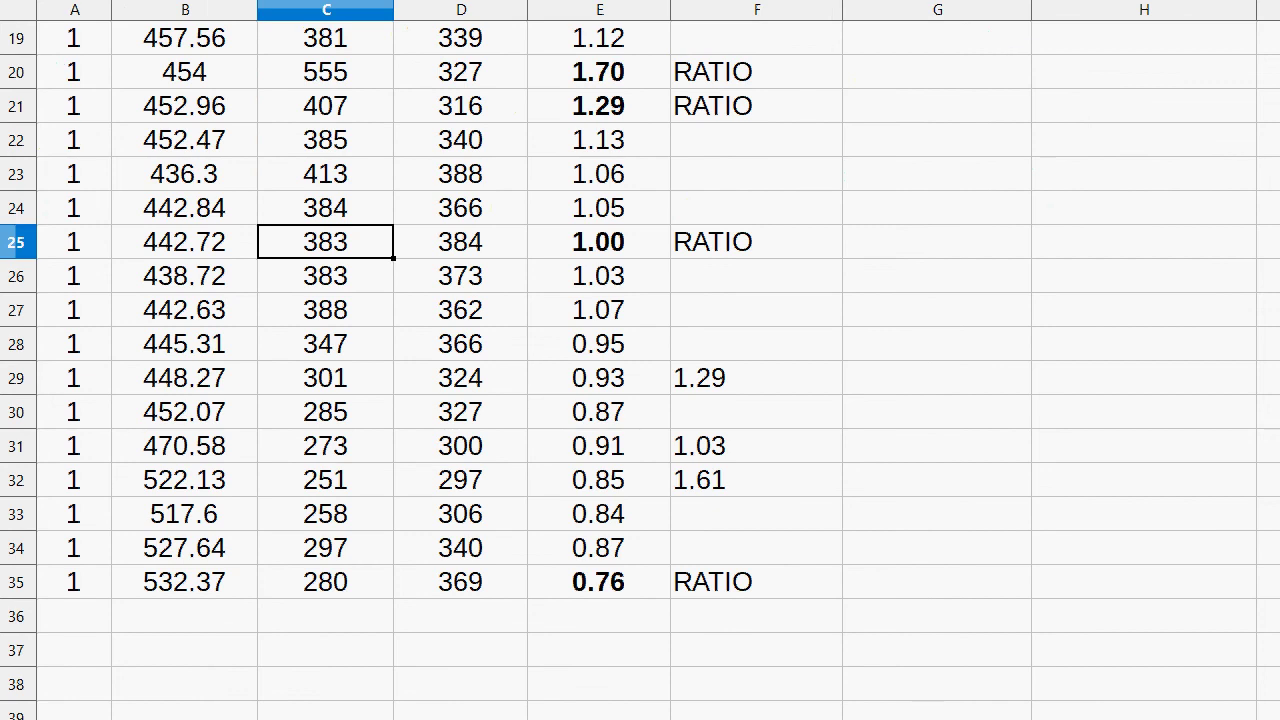
pyautogui.hotkey('ctrl', 'pageup')
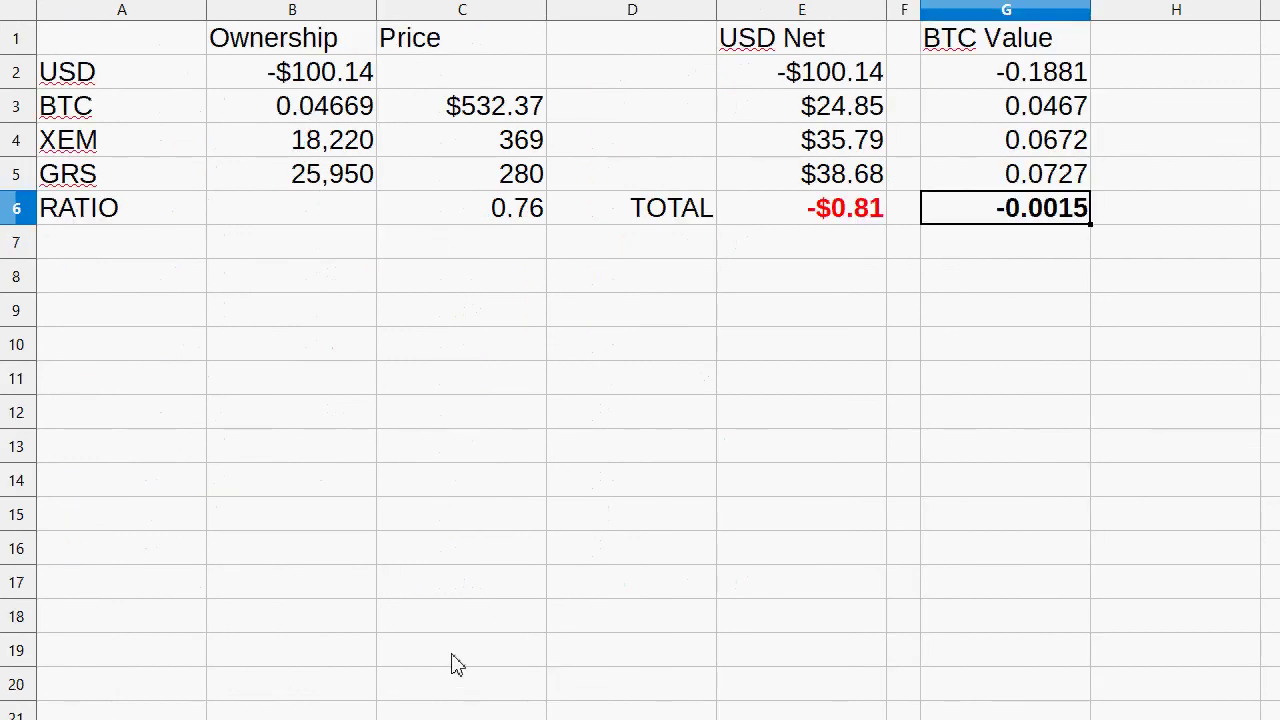
pyautogui.hotkey('ctrl', 'pagedown')
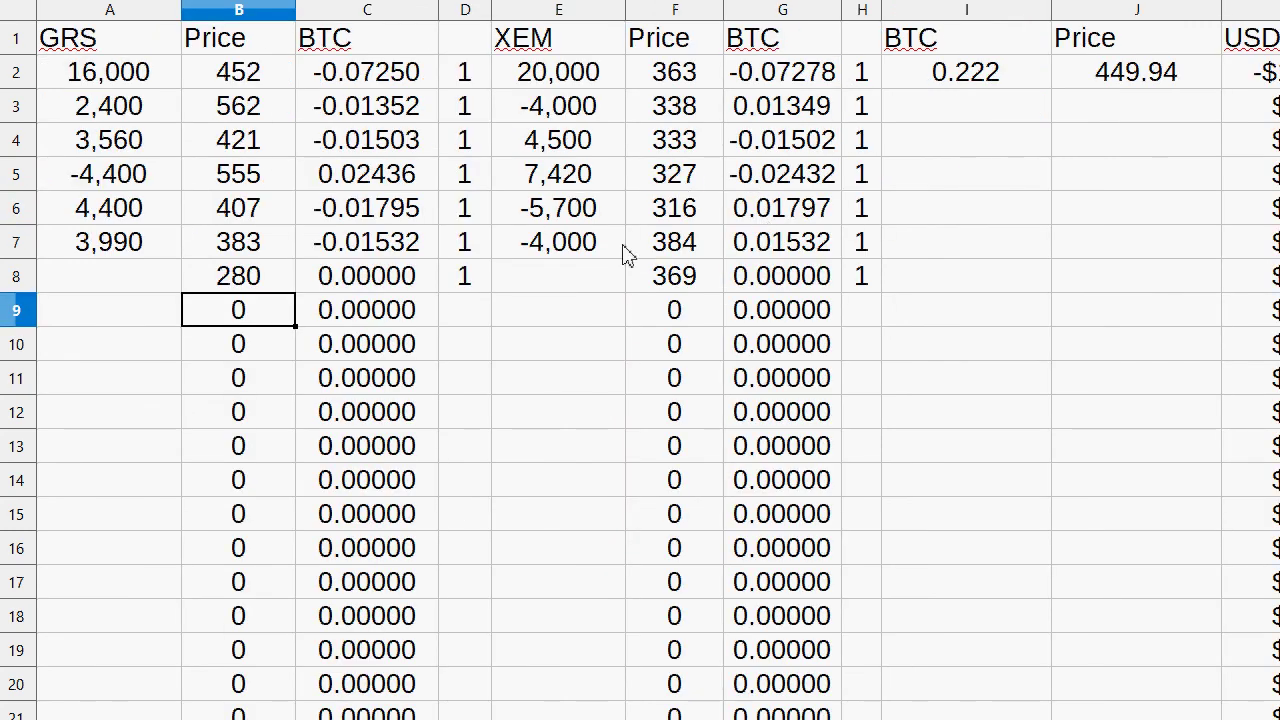
pyautogui.click(584, 283)
pyautogui.write('-')
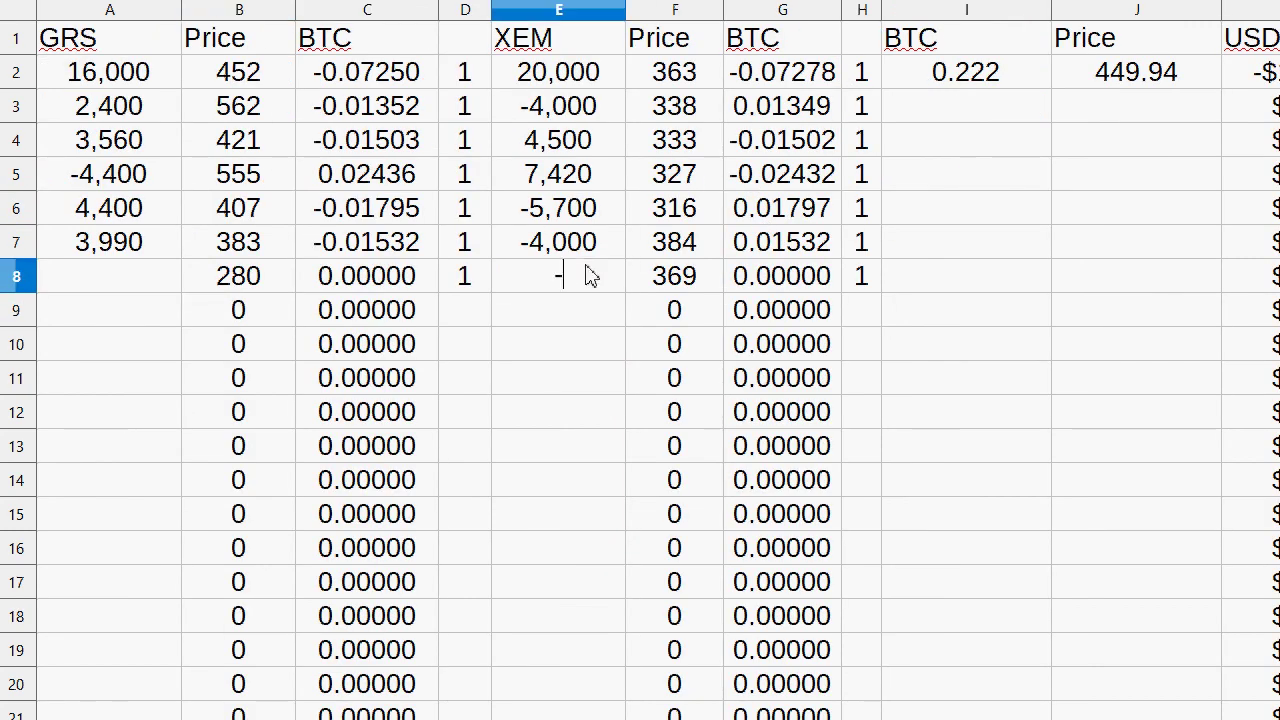
pyautogui.write('3,700')
pyautogui.press('Return')
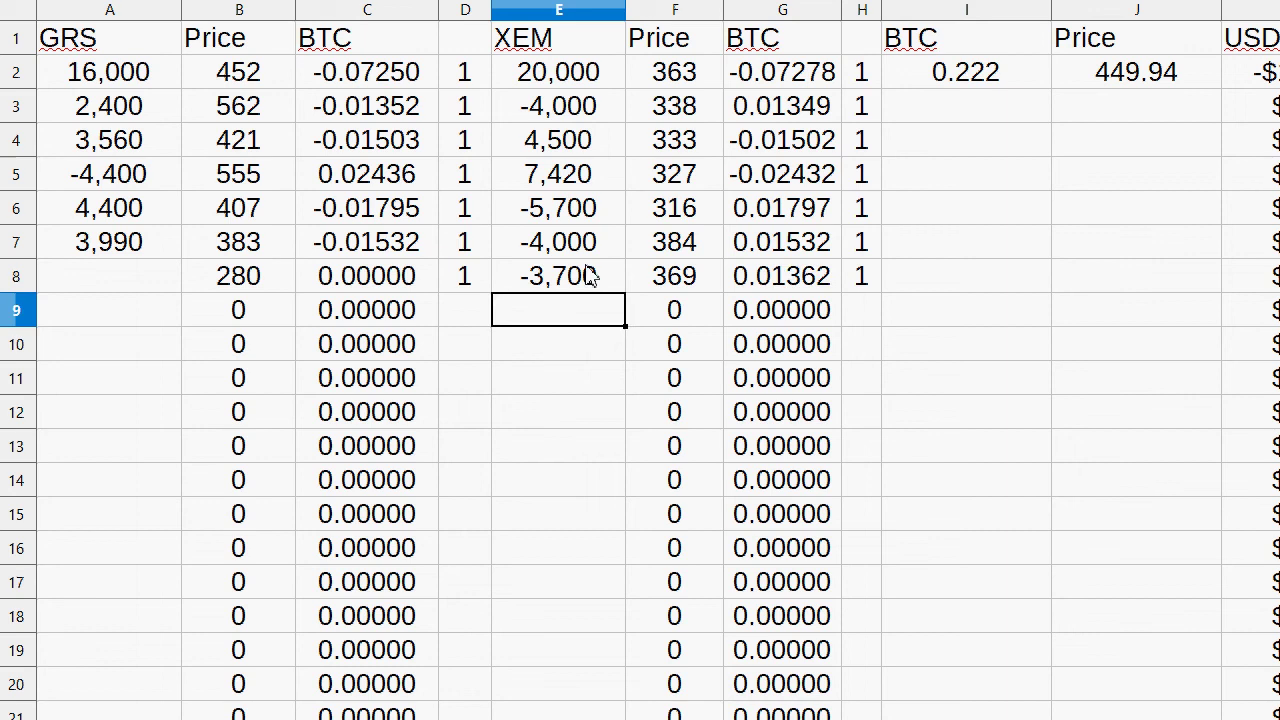
# Step: Enter the GRS amount in A8, trying 4,900 and settling on 4,850 to match the XEM trade's BTC value
pyautogui.press('Up')
pyautogui.press('Right')
pyautogui.press('Right')
pyautogui.press('Left')
pyautogui.press('Left')
pyautogui.press('Left')
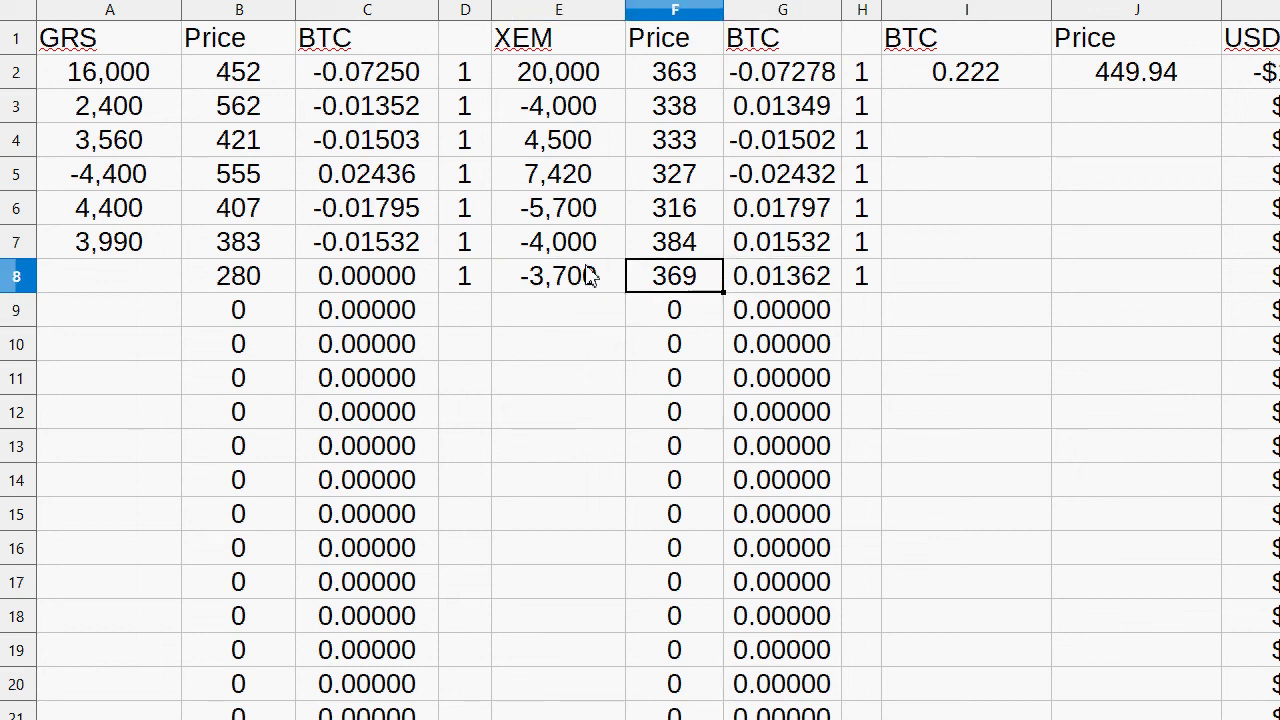
pyautogui.press('Left')
pyautogui.press('Left')
pyautogui.press('Left')
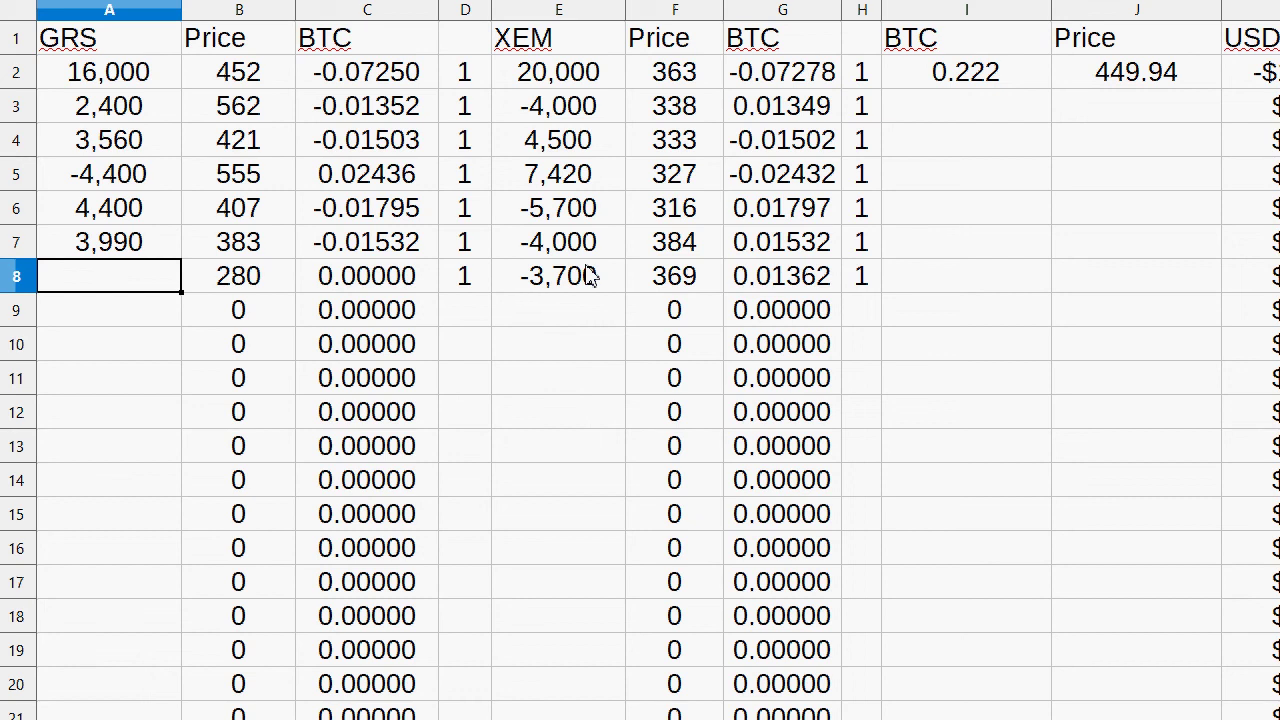
pyautogui.write('51')
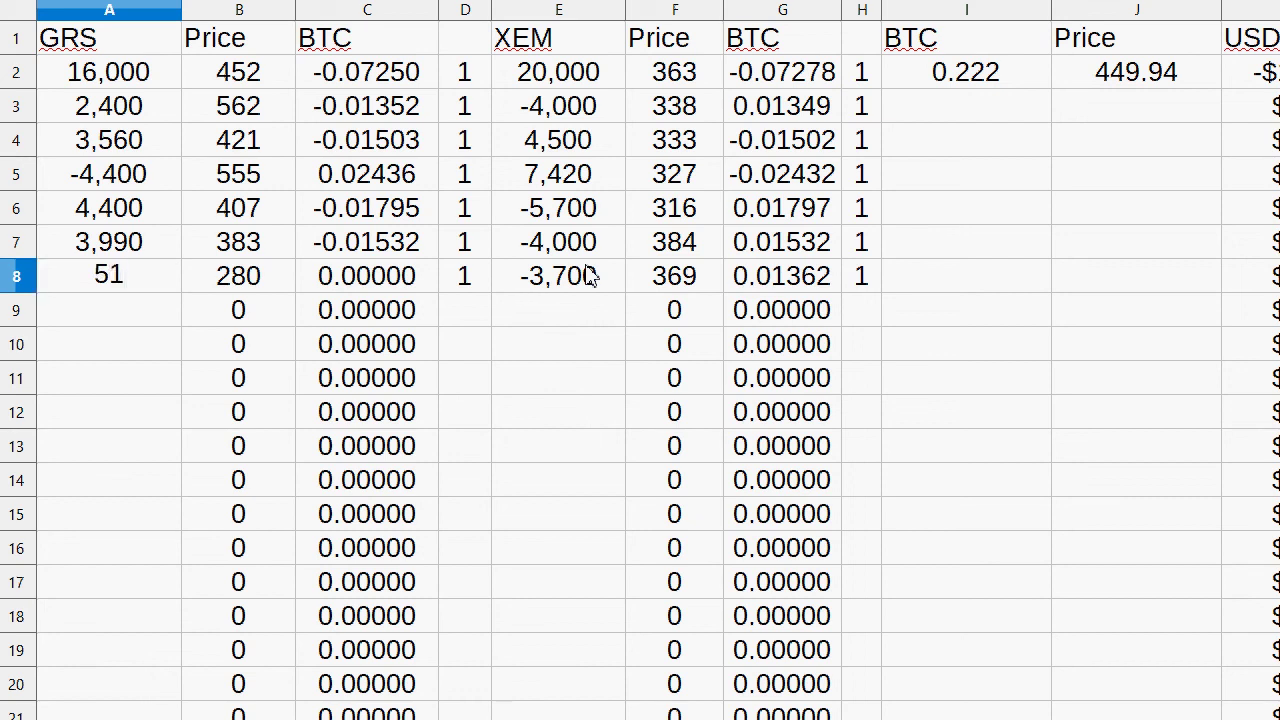
pyautogui.press('BackSpace')
pyautogui.press('BackSpace')
pyautogui.write('4,900')
pyautogui.press('Return')
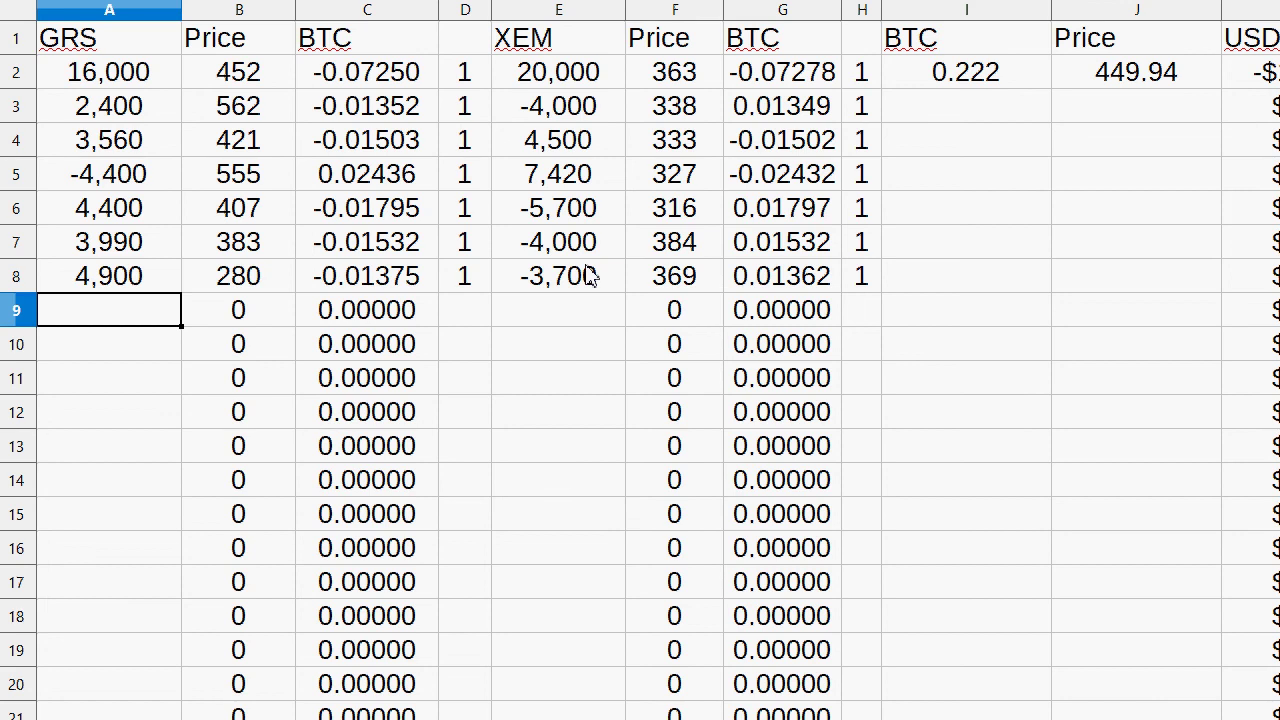
pyautogui.press('Up')
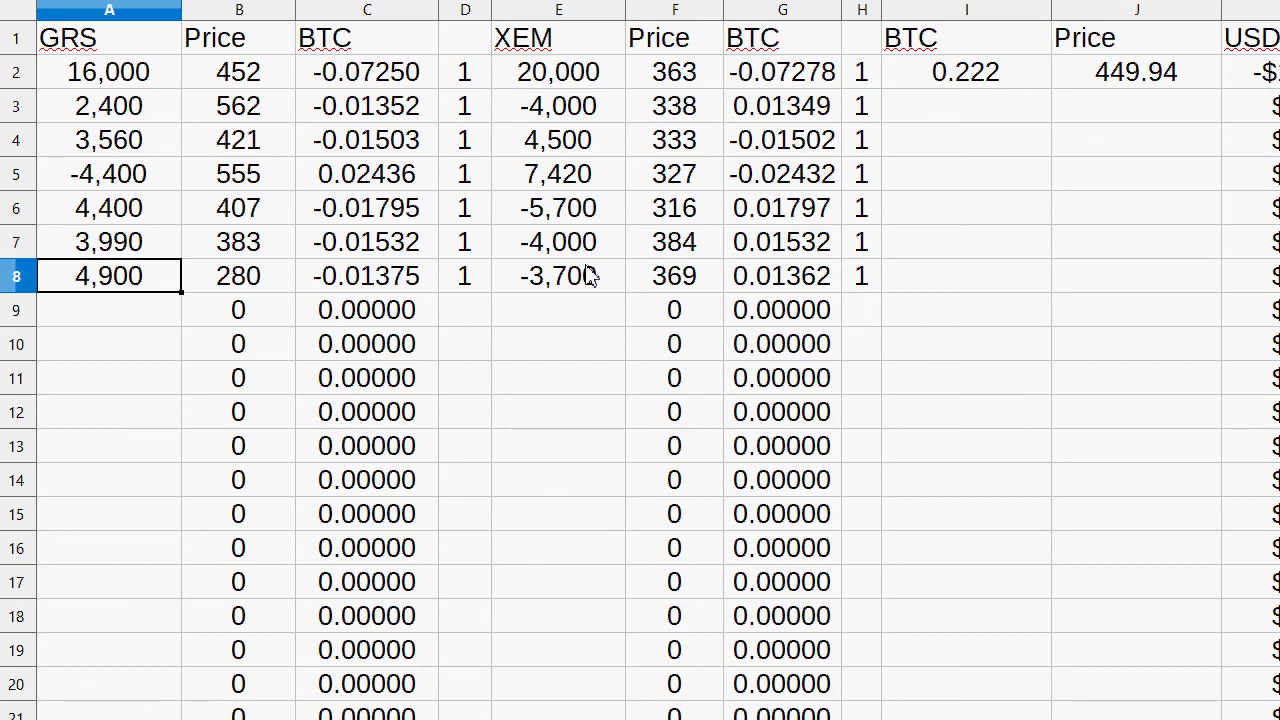
pyautogui.write('4')
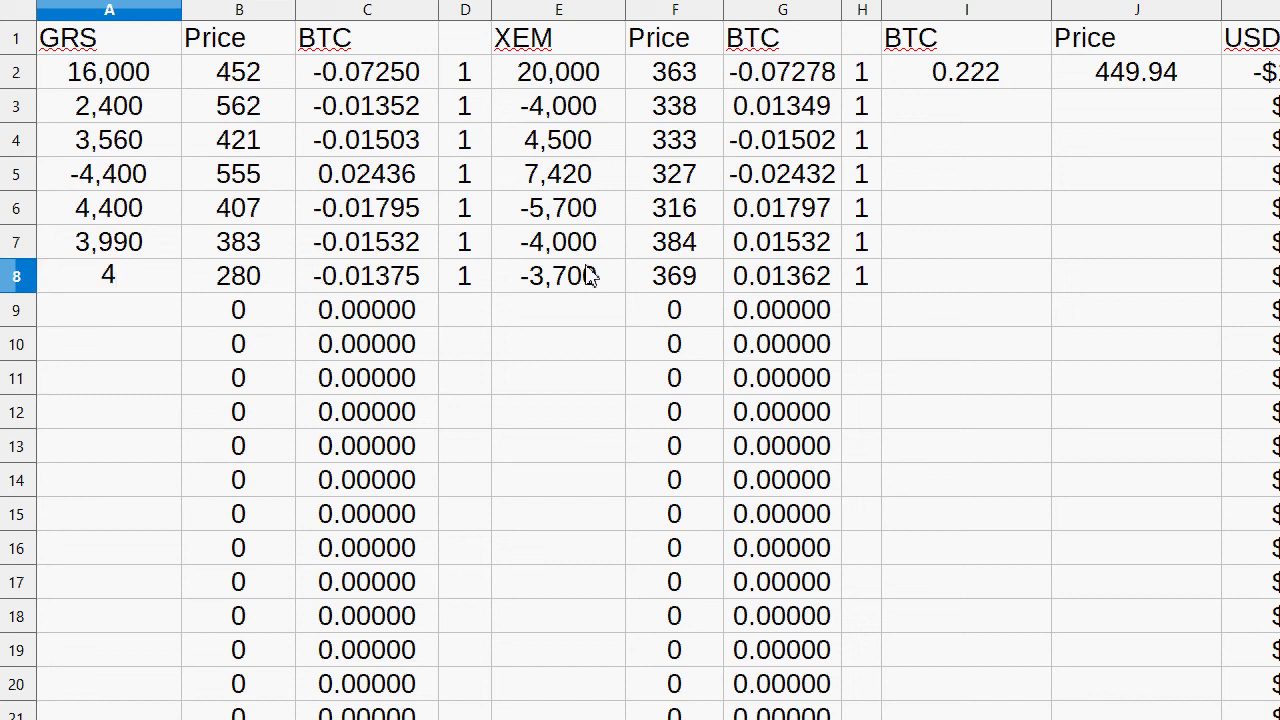
pyautogui.write(',850')
pyautogui.press('Return')
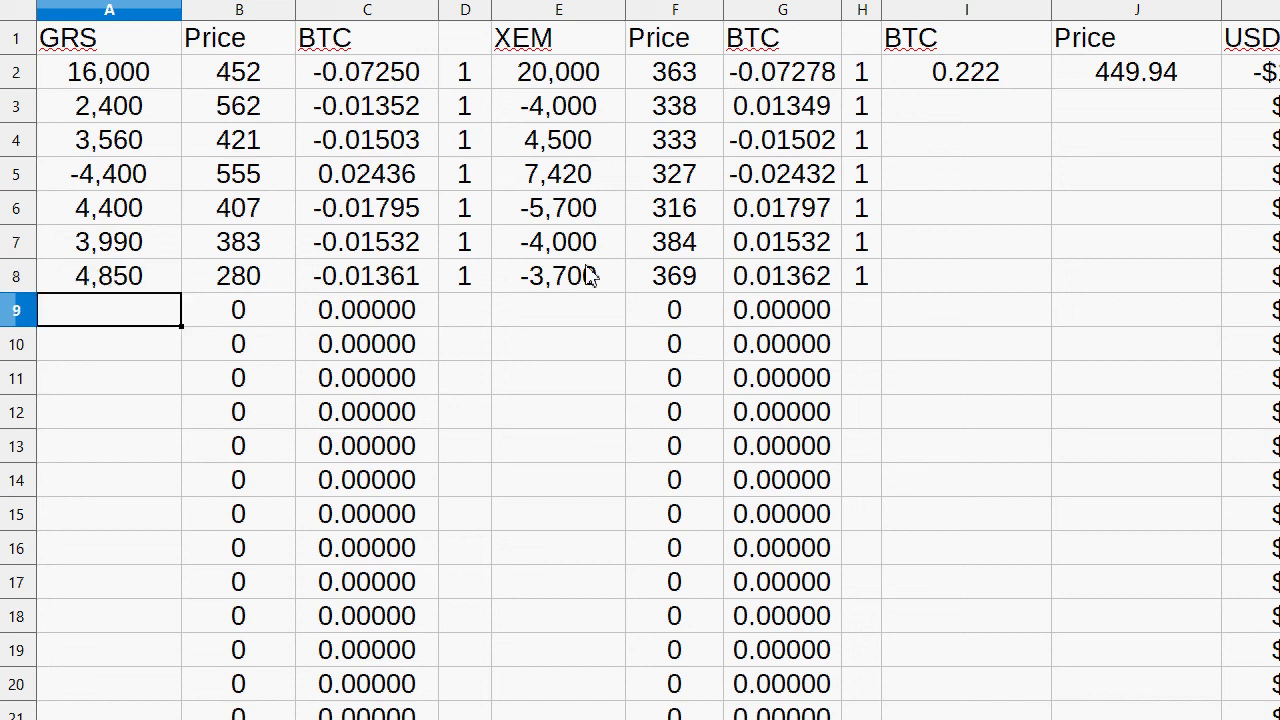
# Step: Review the GRS and XEM amounts, prices and BTC values across trade row 8
pyautogui.press('Up')
pyautogui.press('Right')
pyautogui.press('Right')
pyautogui.press('Right')
pyautogui.press('Right')
pyautogui.press('Right')
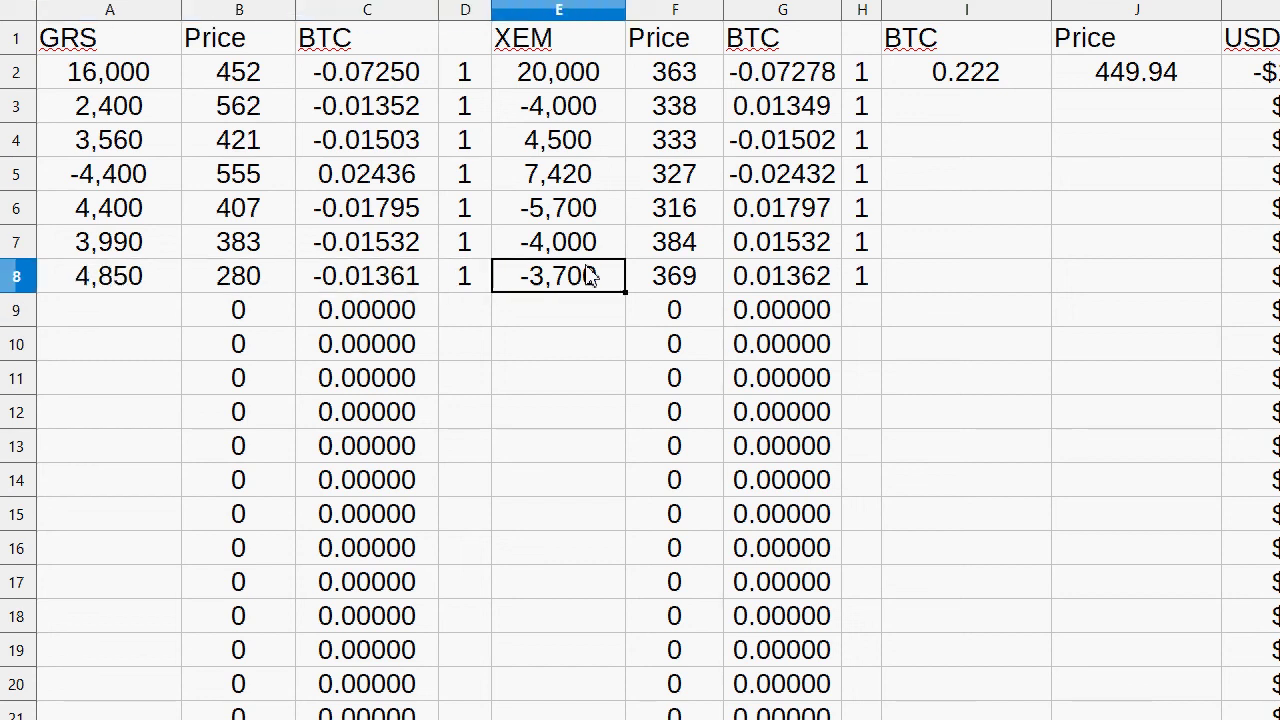
pyautogui.press('Right')
pyautogui.press('Right')
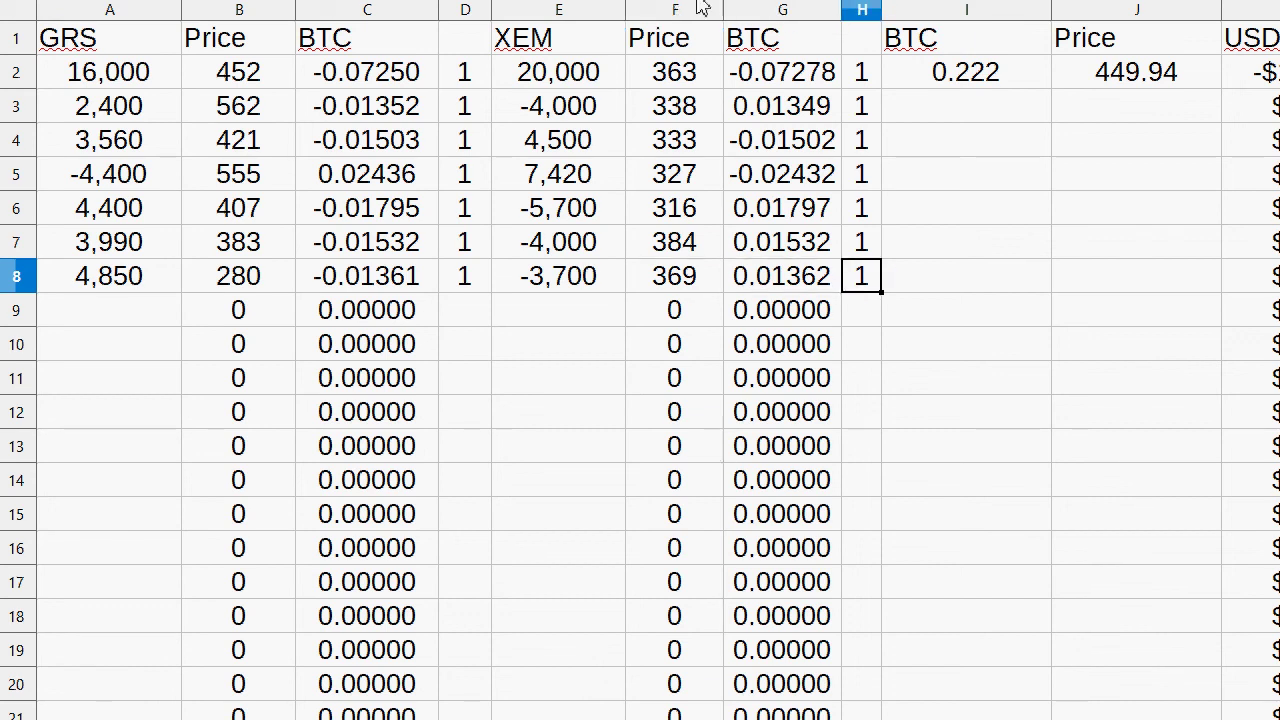
pyautogui.click(584, 282)
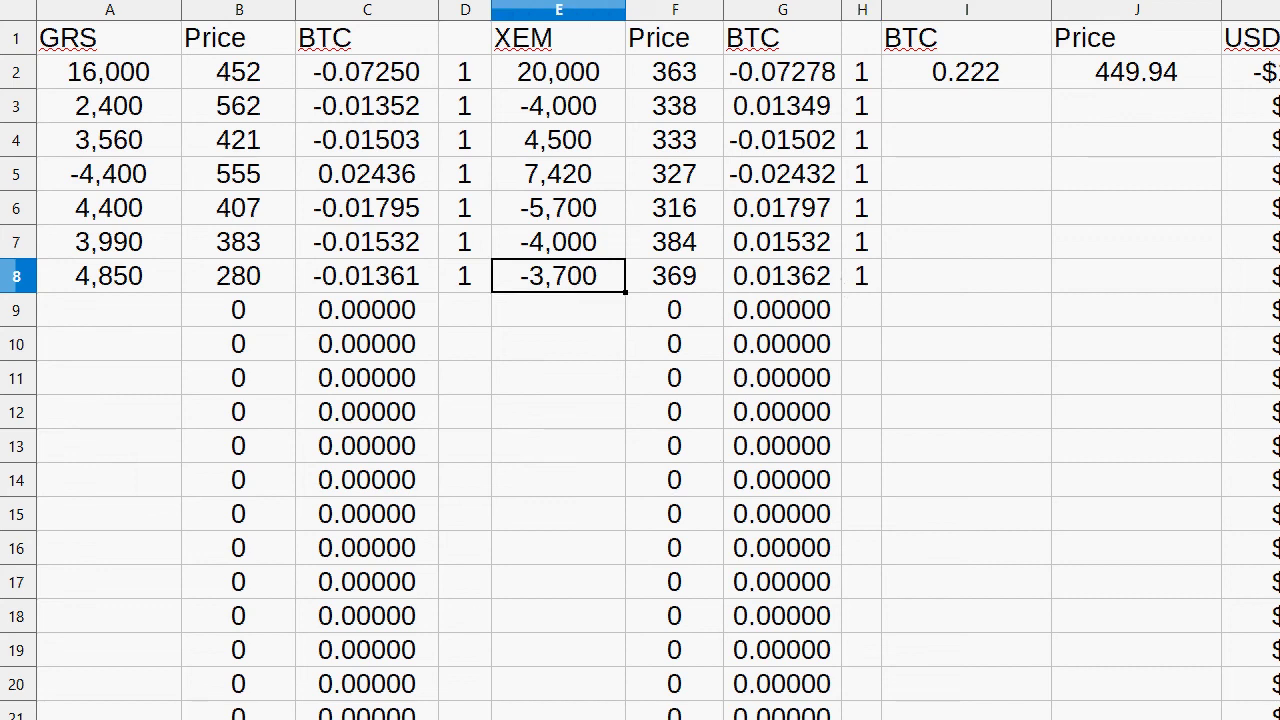
# Step: Check the XEM and GRS ownership amounts and the totals on the summary following the row 8 trade
pyautogui.hotkey('ctrl', 'pageup')
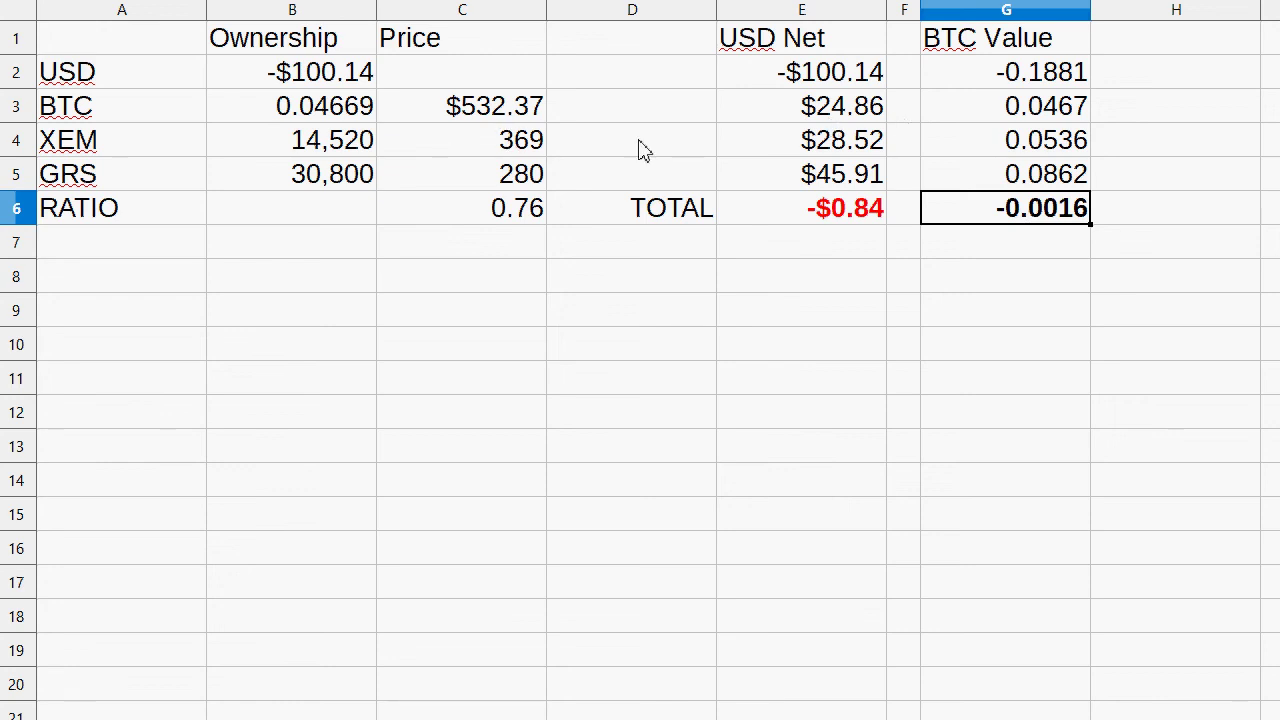
pyautogui.click(322, 145)
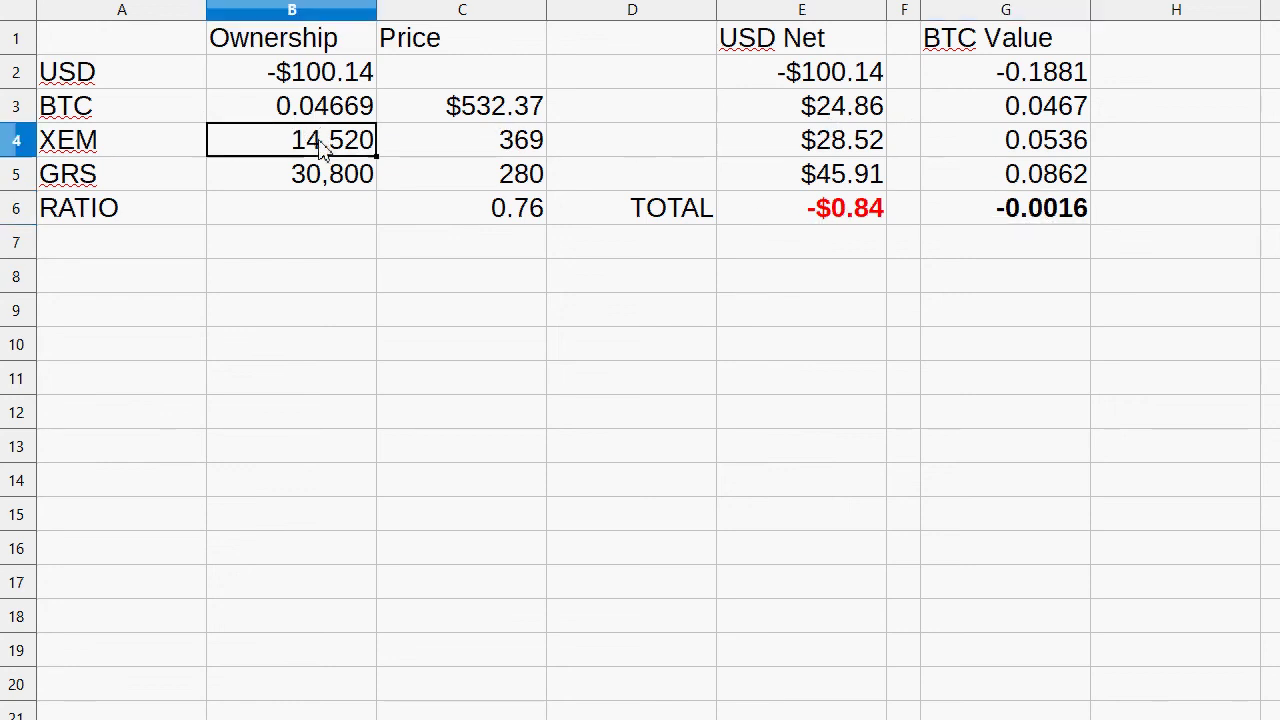
pyautogui.click(315, 182)
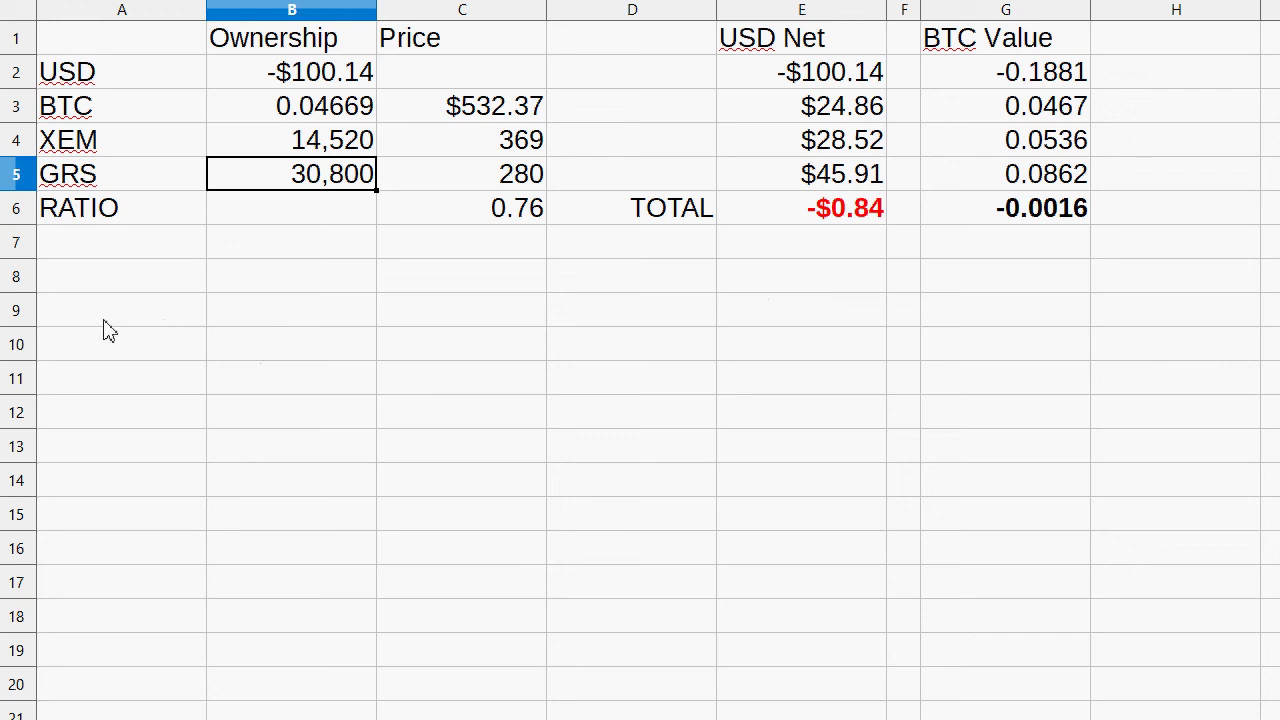
pyautogui.moveTo(103, 319); pyautogui.dragTo(1000, 360)
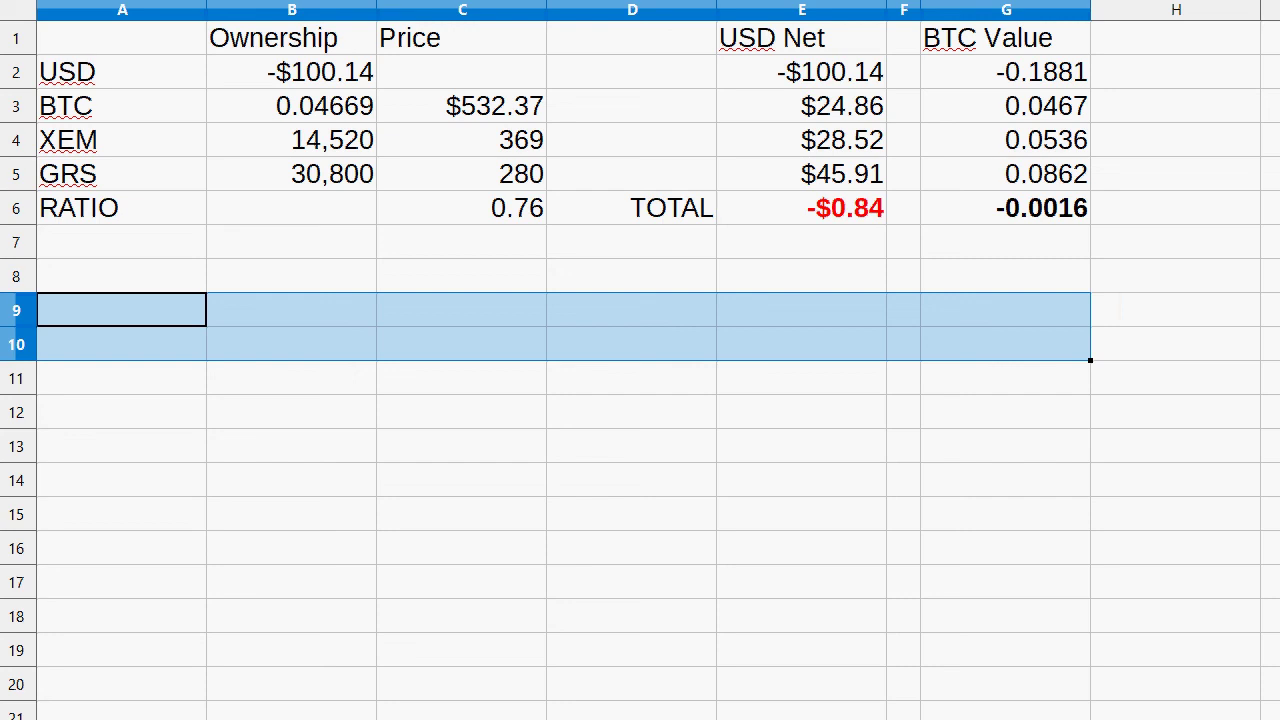
pyautogui.click(1008, 400)
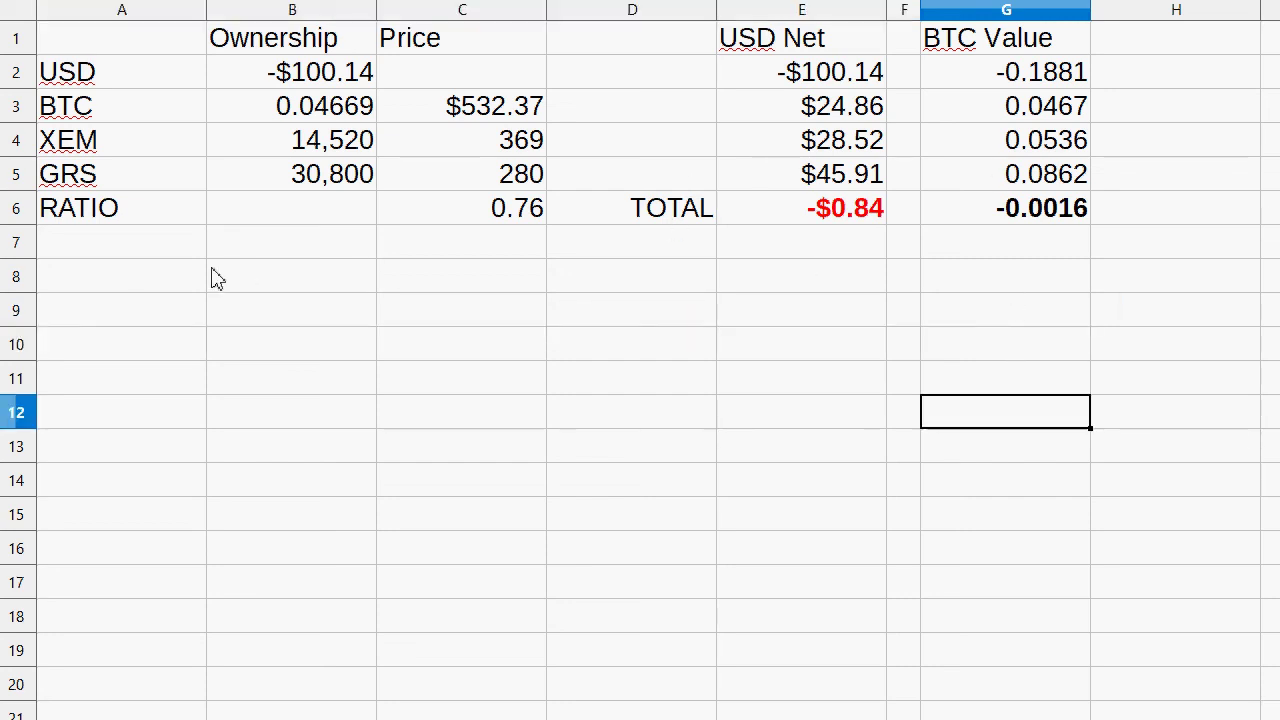
pyautogui.moveTo(140, 281); pyautogui.dragTo(958, 394)
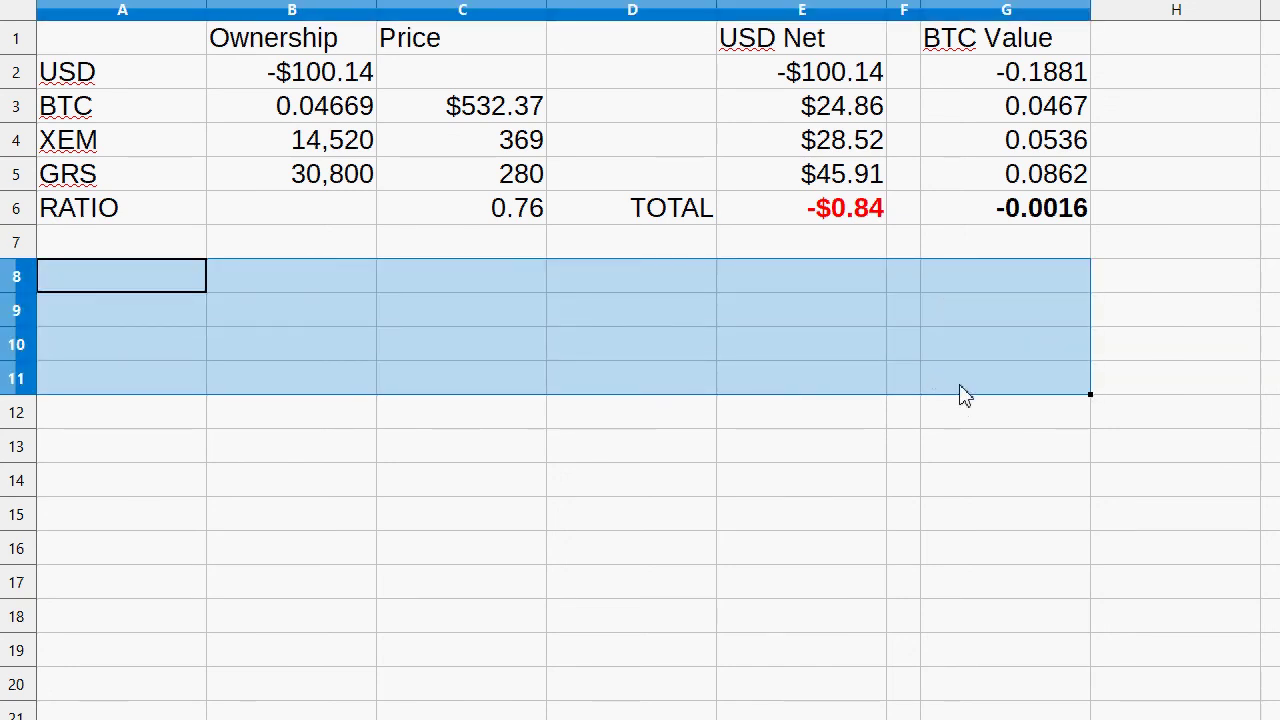
pyautogui.moveTo(1049, 490); pyautogui.dragTo(47, 305)
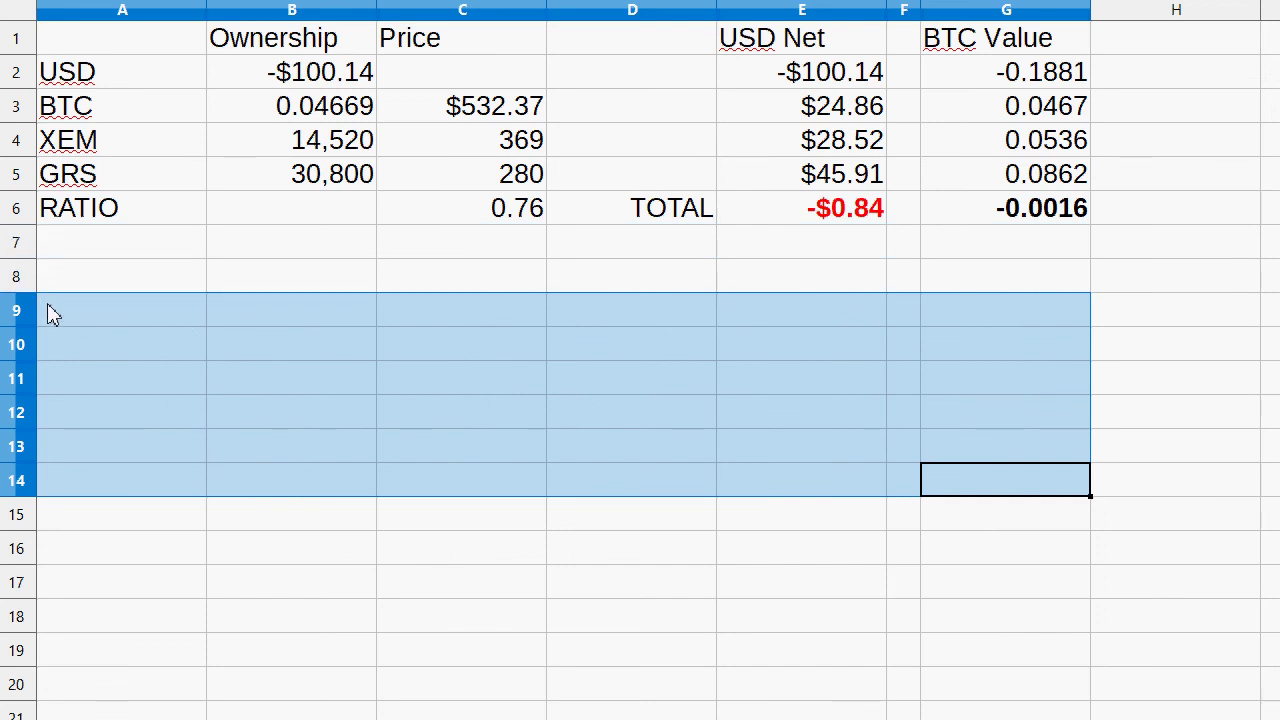
pyautogui.click(975, 445)
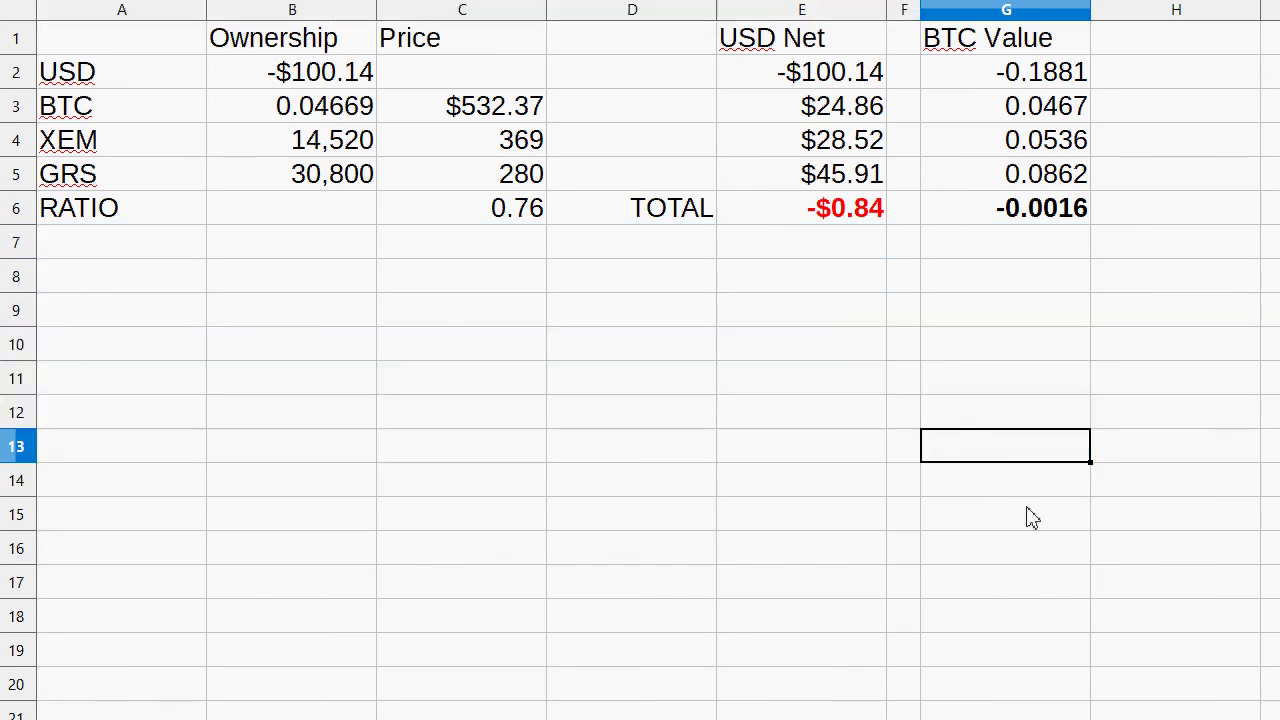
pyautogui.moveTo(1031, 517); pyautogui.dragTo(2, 290)
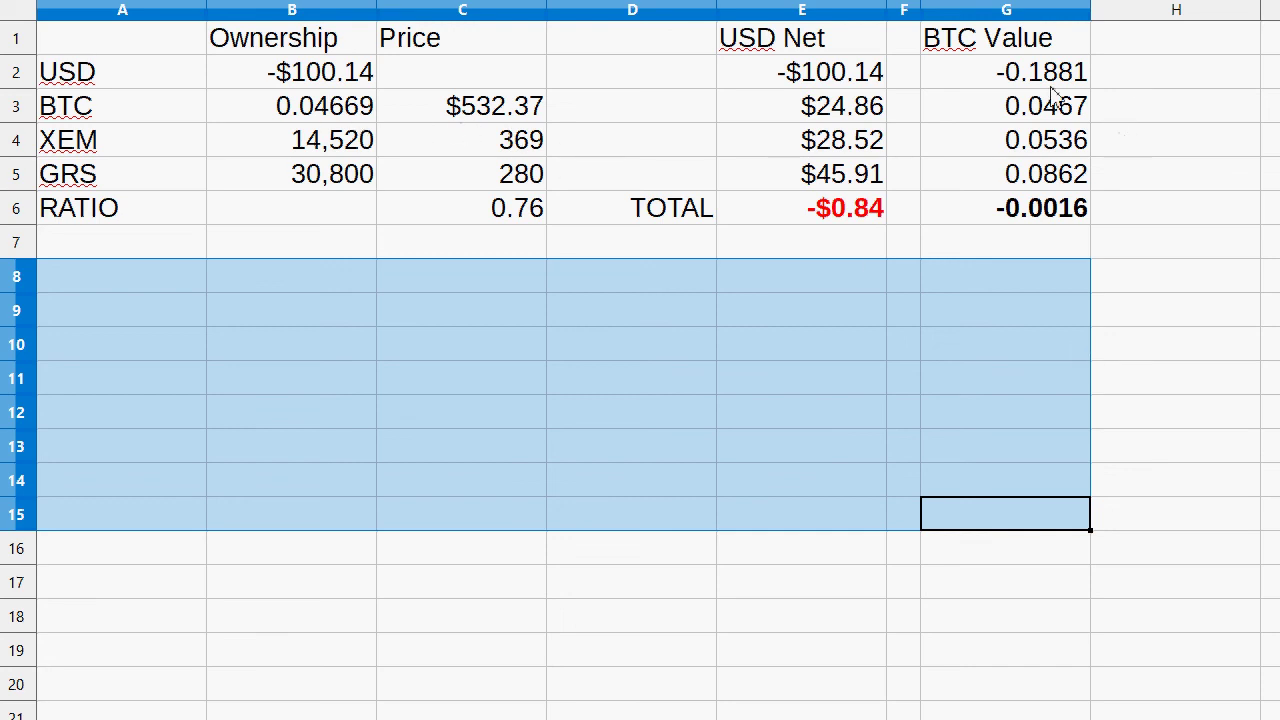
pyautogui.moveTo(1050, 80); pyautogui.dragTo(3, 208)
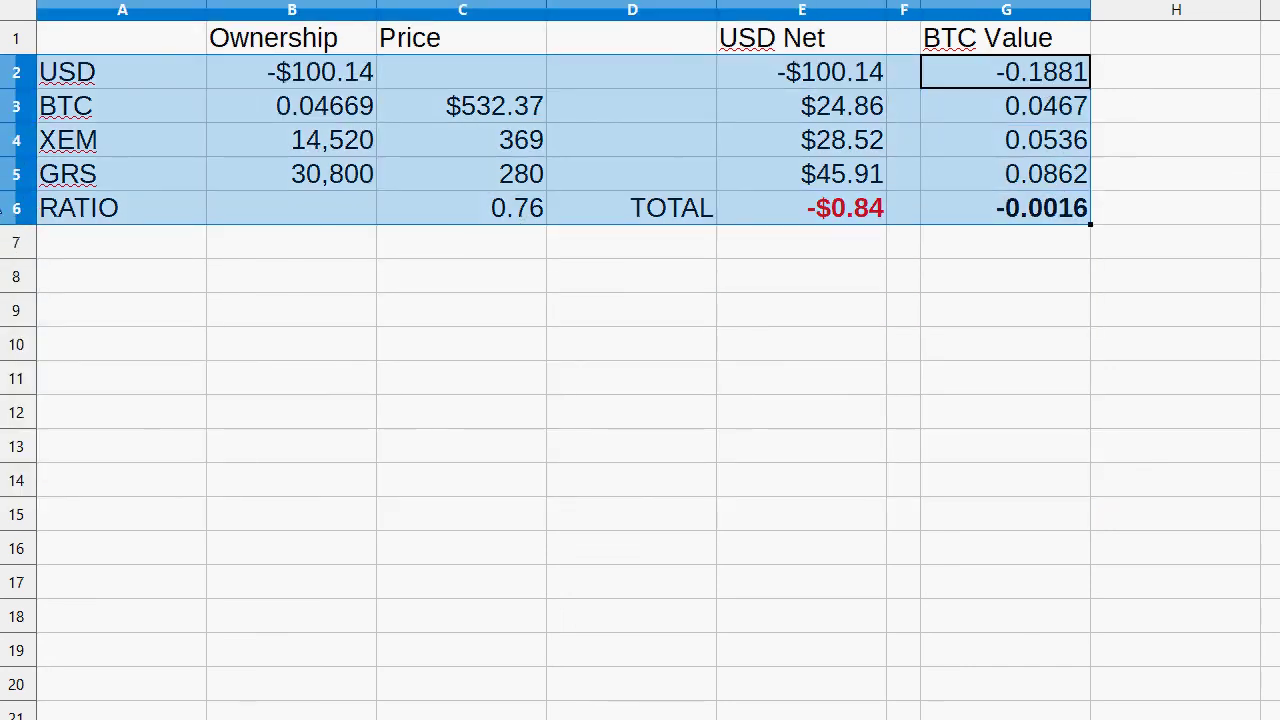
pyautogui.click(1084, 288)
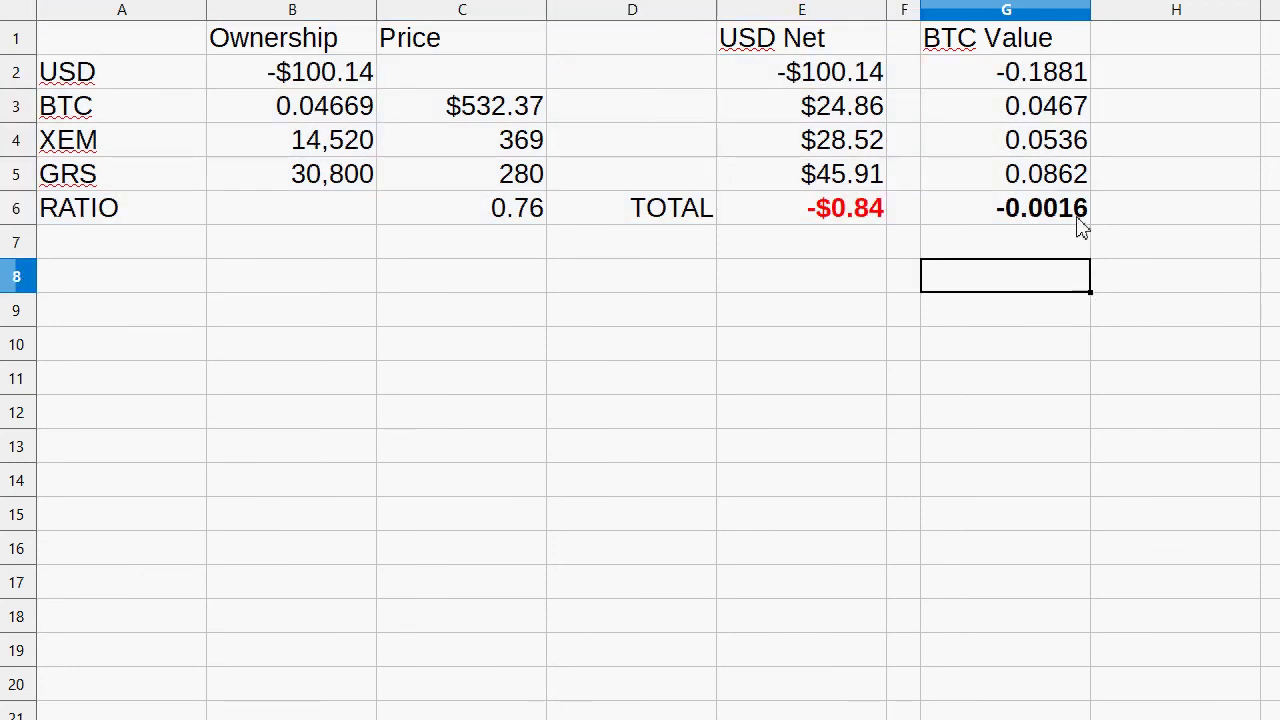
pyautogui.moveTo(1079, 221); pyautogui.dragTo(97, 85)
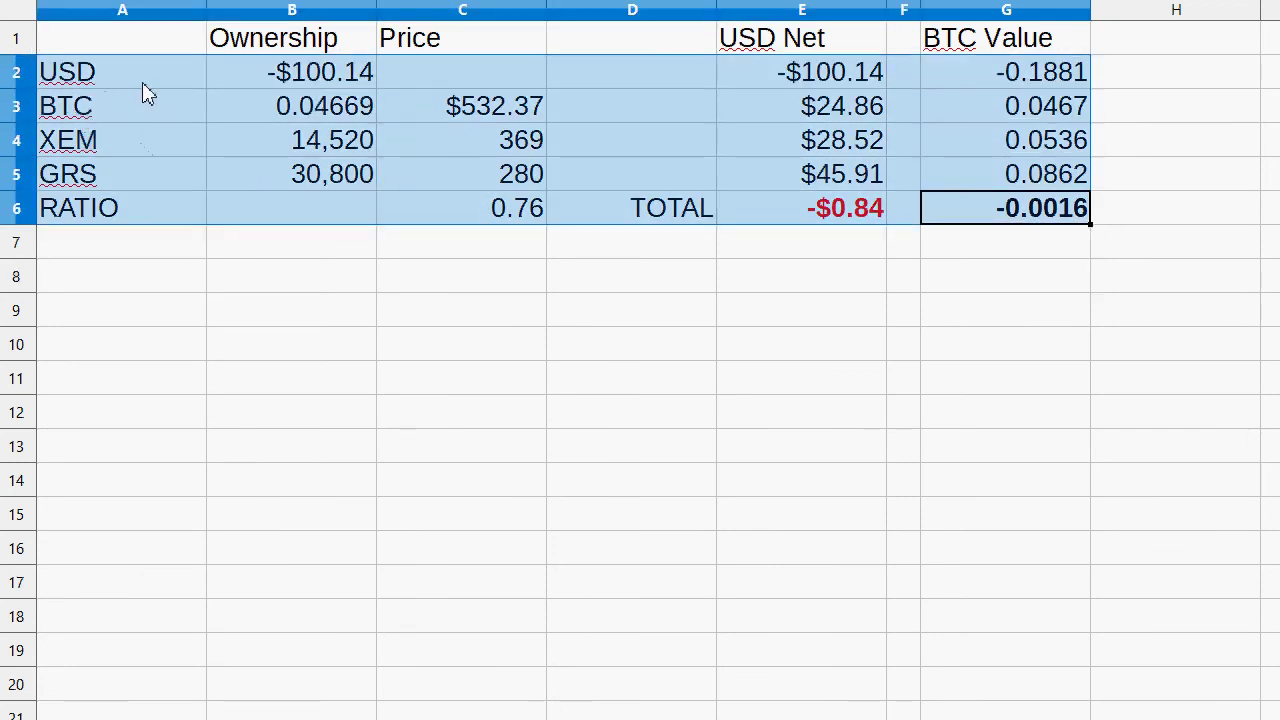
pyautogui.click(945, 140)
pyautogui.moveTo(1071, 214); pyautogui.dragTo(160, 72)
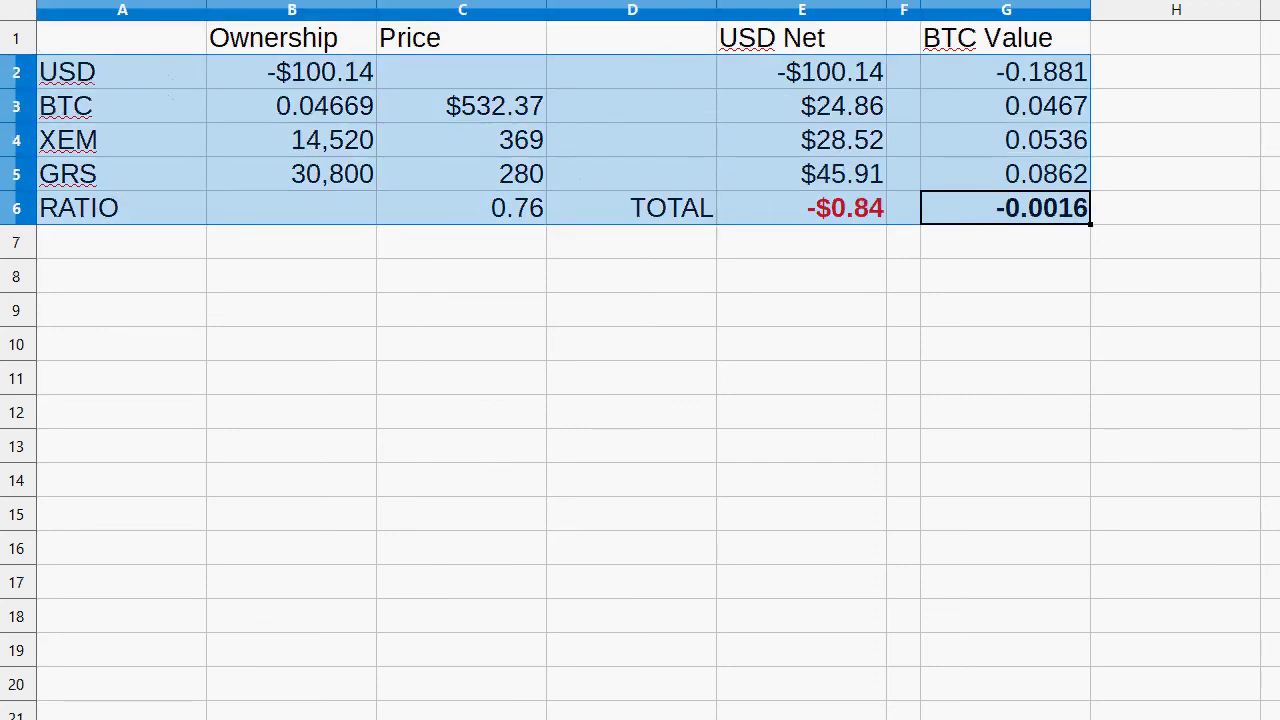